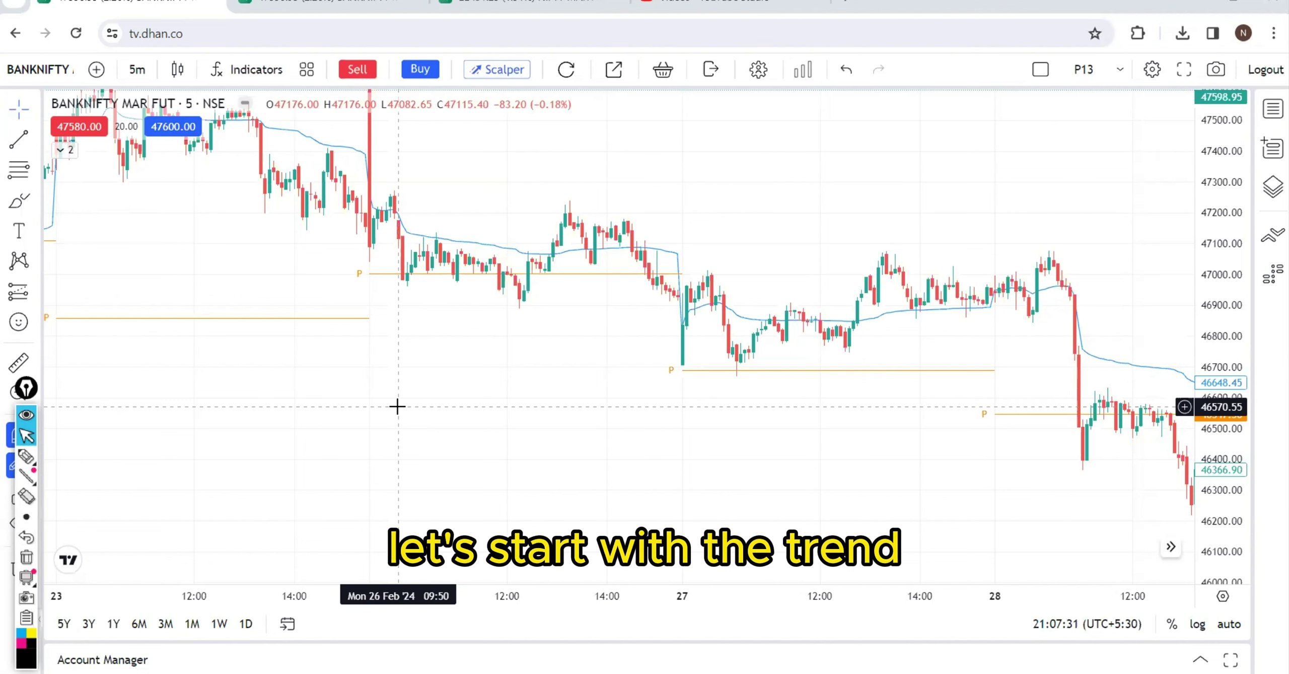
Draw a freehand arrow pointing at the BANKNIFTY MAR FUT chart title, and clear it from the chart.
{"action": "left_click", "coordinate": [22, 463]}
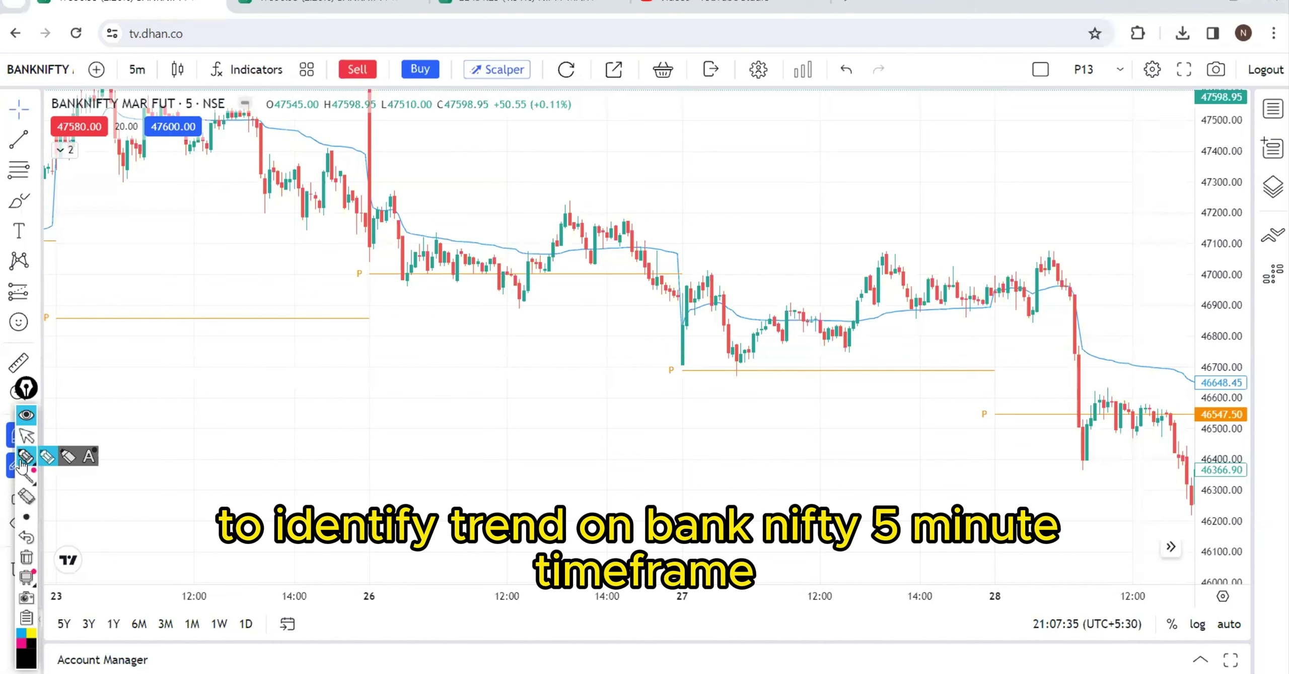
{"action": "mouse_move", "coordinate": [290, 284]}
{"action": "left_mouse_down"}
{"action": "mouse_move", "coordinate": [154, 96]}
{"action": "mouse_move", "coordinate": [312, 270]}
{"action": "left_mouse_up"}
{"action": "left_click", "coordinate": [26, 556]}
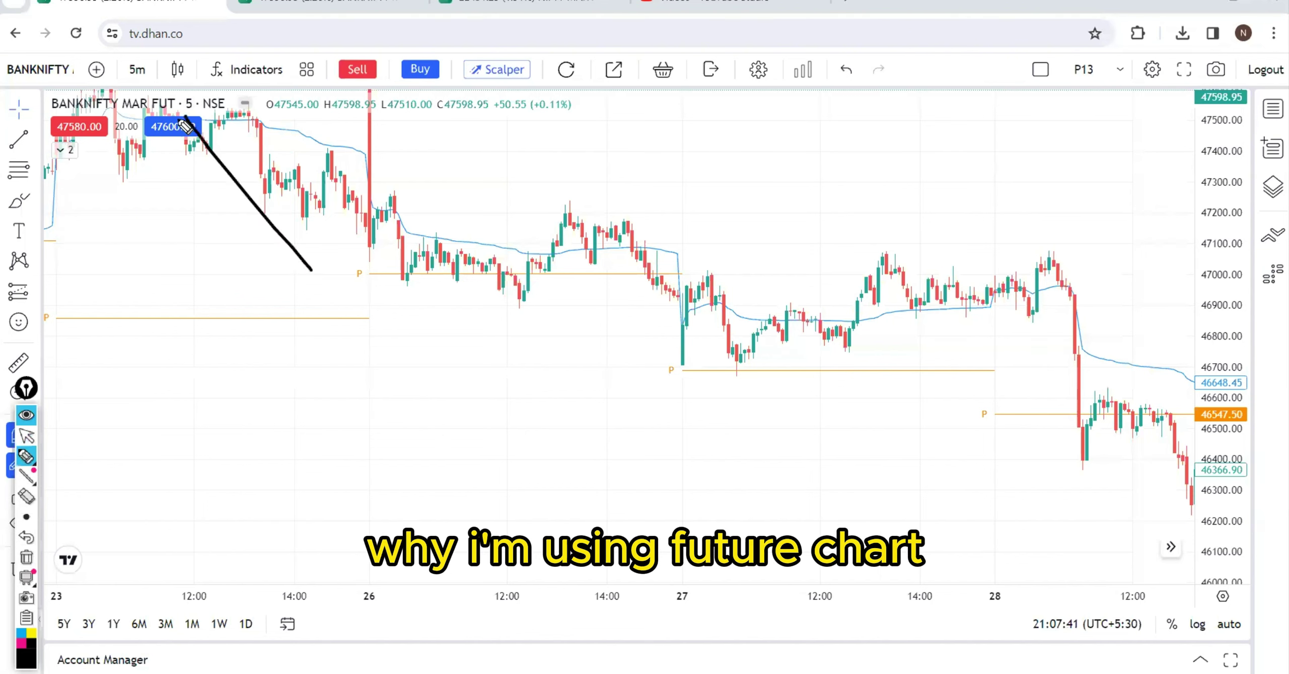
{"action": "left_click_drag", "start_coordinate": [188, 150], "coordinate": [177, 115]}
{"action": "left_click_drag", "start_coordinate": [161, 118], "coordinate": [212, 118]}
{"action": "left_click", "coordinate": [26, 557]}
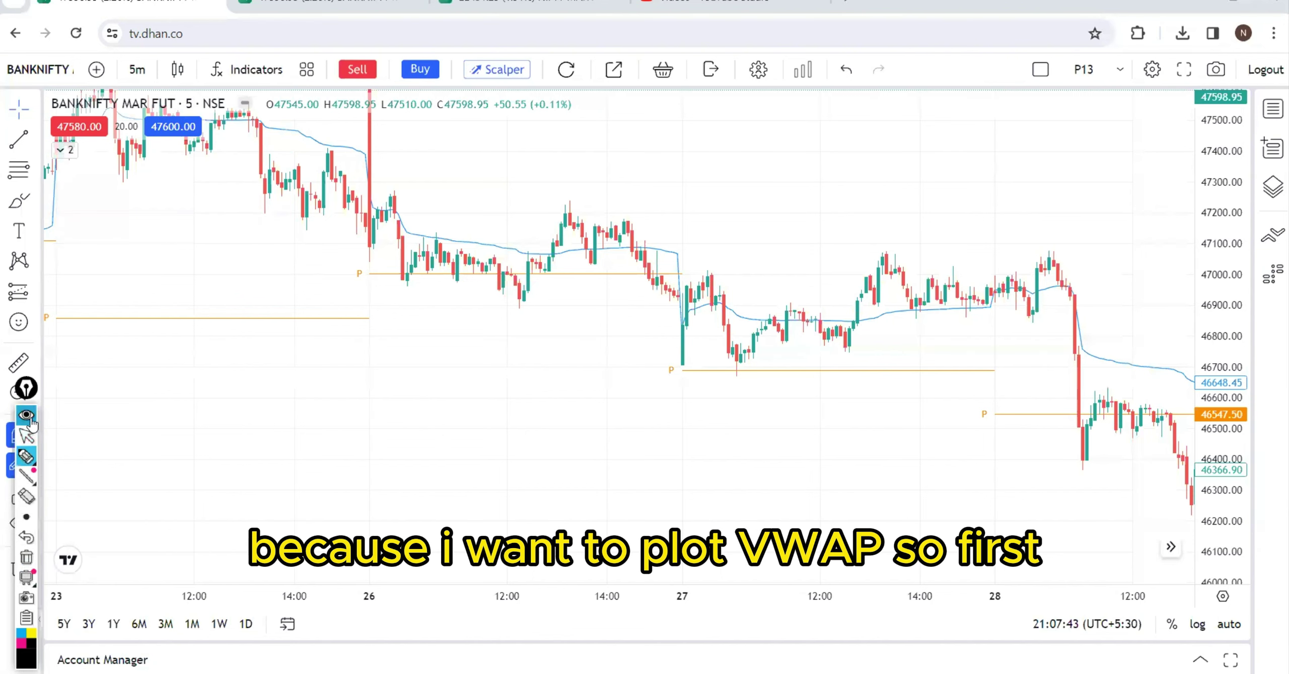
{"action": "left_click", "coordinate": [28, 437]}
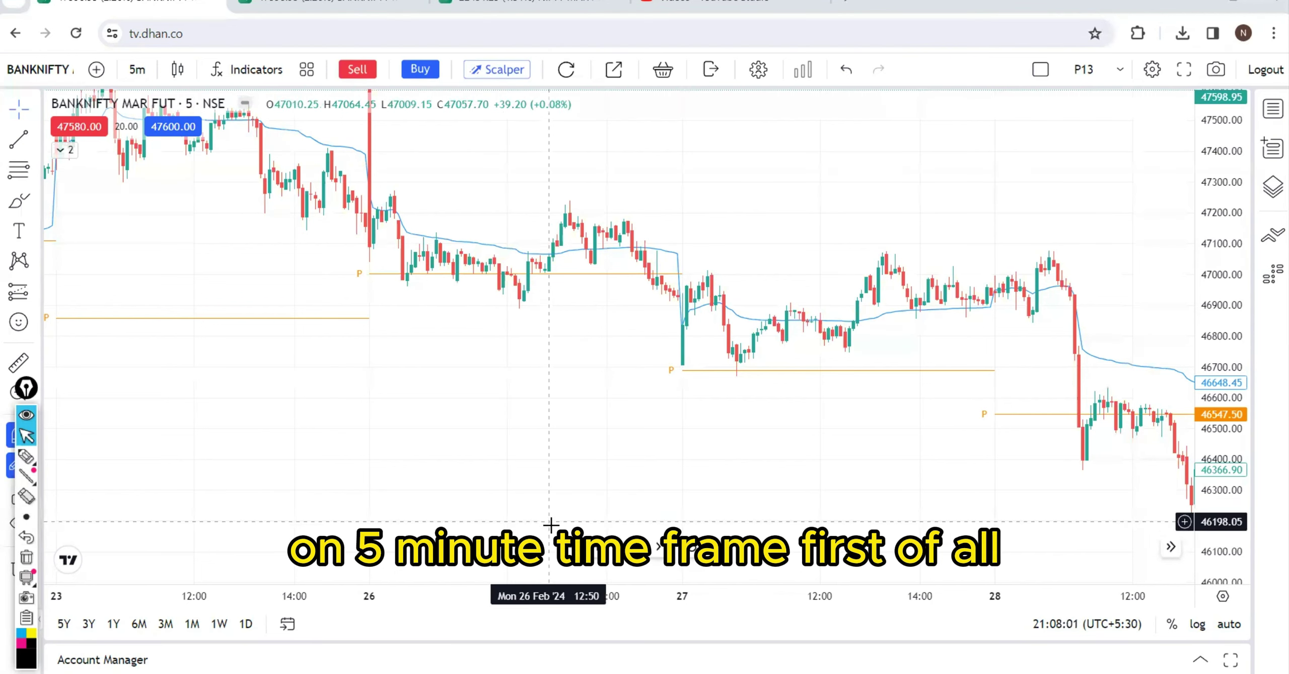
Mark the daily pivot lines of 16, 19 and 20 February with freehand arrows pointing at each one.
{"action": "scroll", "coordinate": [619, 303], "scroll_direction": "down", "scroll_amount": 8}
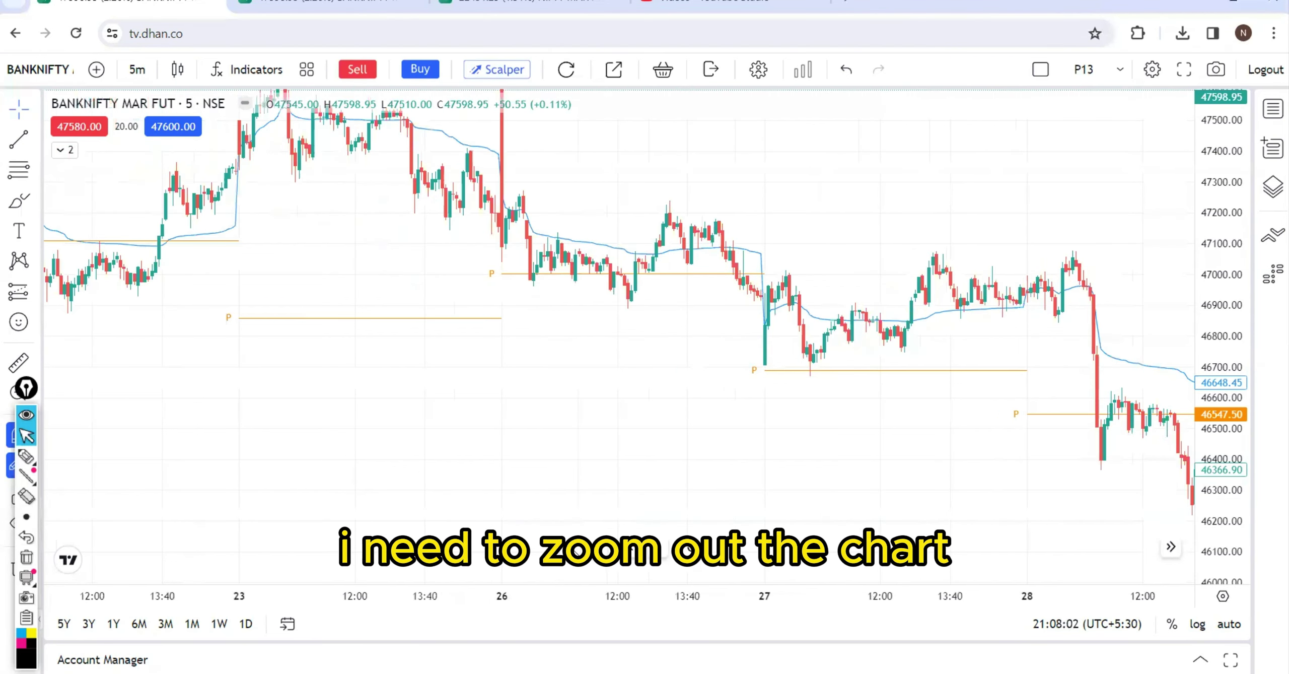
{"action": "scroll", "coordinate": [852, 419], "scroll_direction": "down", "scroll_amount": 6}
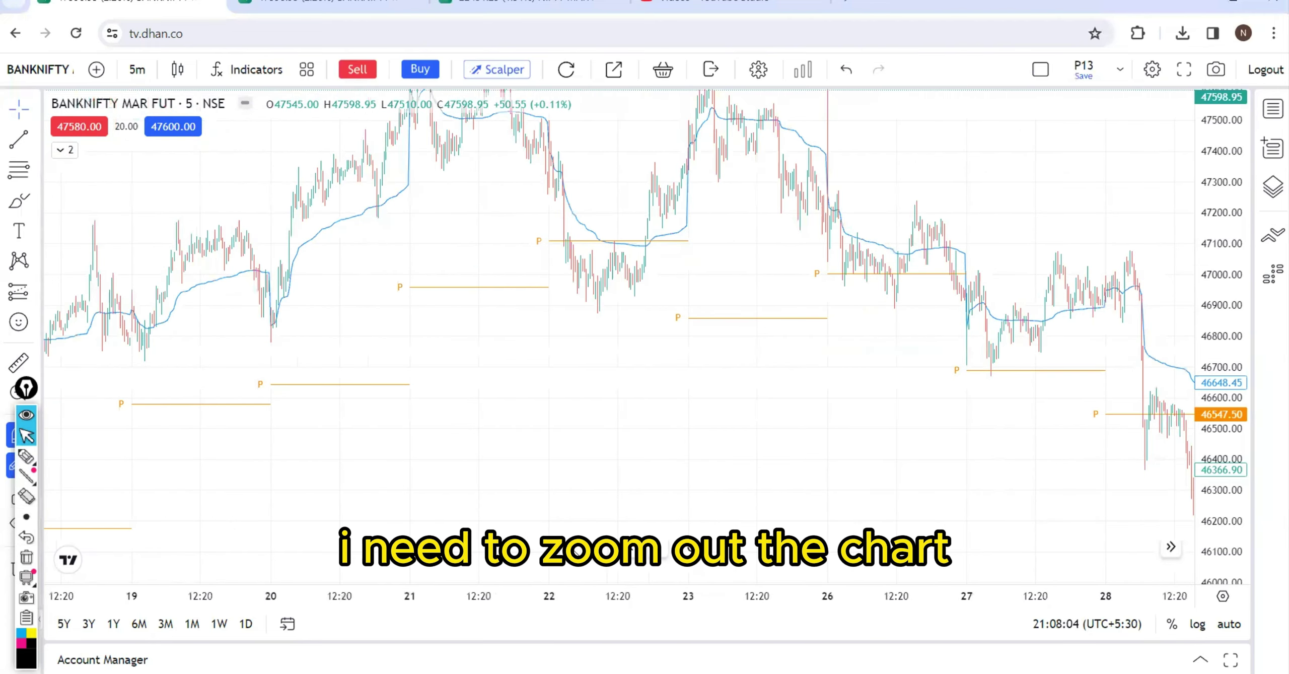
{"action": "left_click_drag", "start_coordinate": [852, 420], "coordinate": [742, 383]}
{"action": "left_click", "coordinate": [28, 460]}
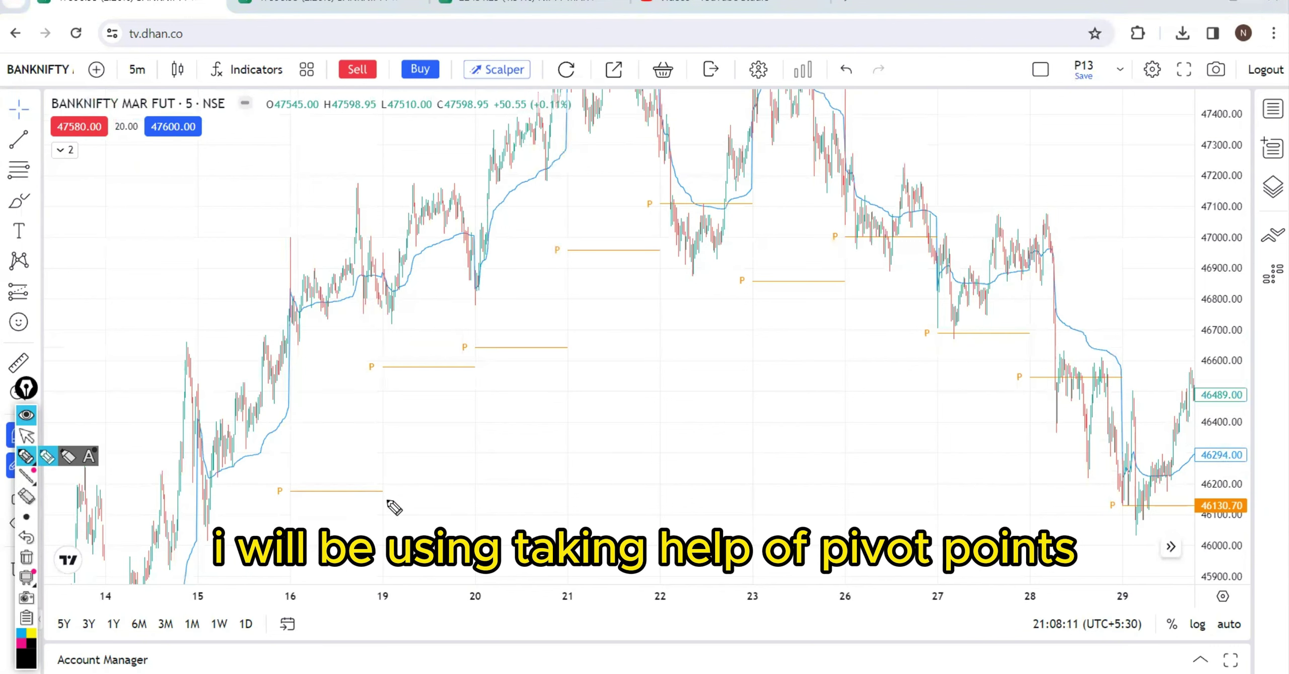
{"action": "mouse_move", "coordinate": [389, 496]}
{"action": "left_mouse_down"}
{"action": "mouse_move", "coordinate": [386, 522]}
{"action": "mouse_move", "coordinate": [421, 496]}
{"action": "left_mouse_up"}
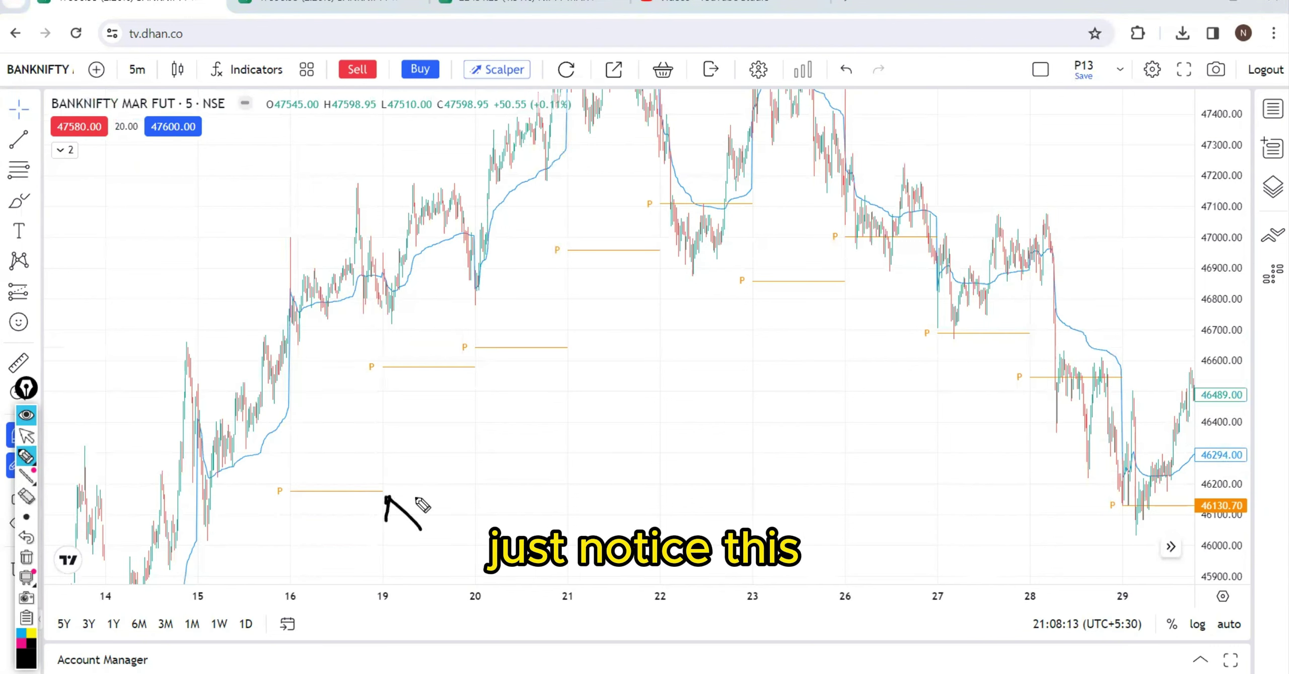
{"action": "mouse_move", "coordinate": [514, 432]}
{"action": "left_mouse_down"}
{"action": "mouse_move", "coordinate": [464, 376]}
{"action": "mouse_move", "coordinate": [484, 378]}
{"action": "left_mouse_up"}
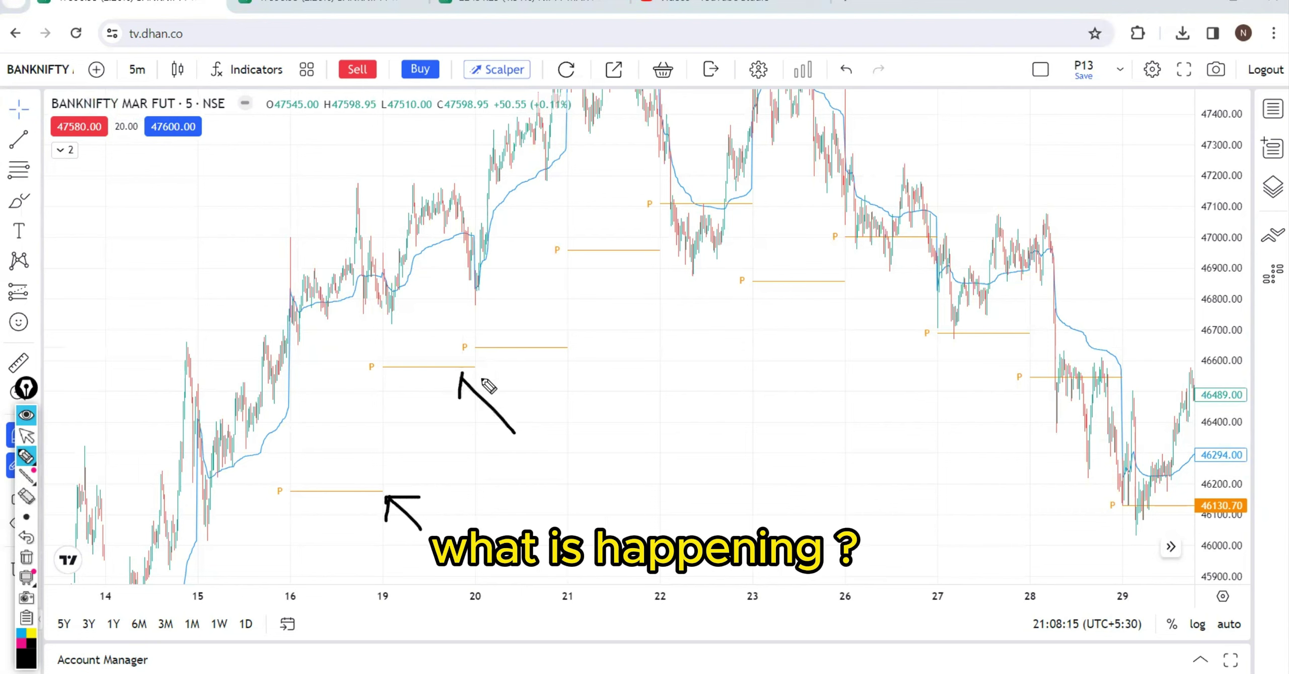
{"action": "mouse_move", "coordinate": [607, 395]}
{"action": "left_mouse_down"}
{"action": "mouse_move", "coordinate": [566, 359]}
{"action": "mouse_move", "coordinate": [562, 372]}
{"action": "mouse_move", "coordinate": [581, 354]}
{"action": "left_mouse_up"}
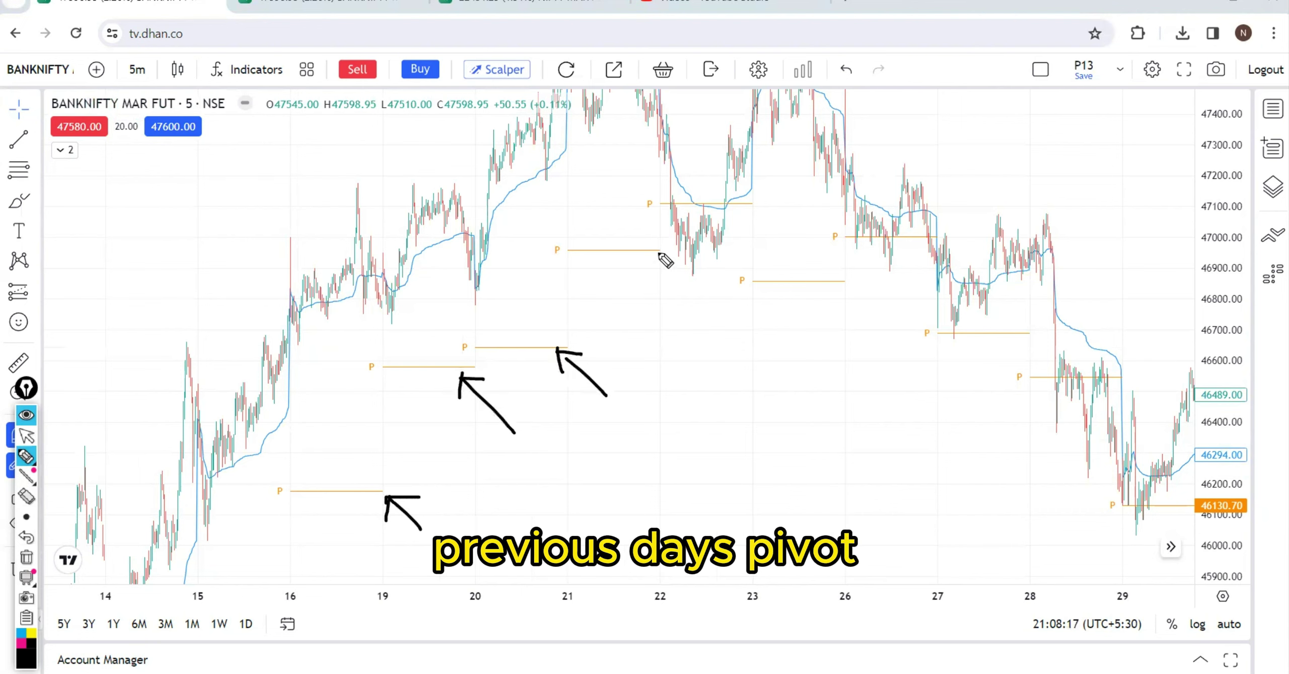
Add arrows at the 21 and 22 February pivots and a curve stepping up across the pivots, and clear all drawings.
{"action": "mouse_move", "coordinate": [657, 253]}
{"action": "left_mouse_down"}
{"action": "mouse_move", "coordinate": [689, 295]}
{"action": "mouse_move", "coordinate": [658, 272]}
{"action": "left_mouse_up"}
{"action": "left_click_drag", "start_coordinate": [657, 252], "coordinate": [677, 258]}
{"action": "mouse_move", "coordinate": [734, 213]}
{"action": "left_mouse_down"}
{"action": "mouse_move", "coordinate": [742, 222]}
{"action": "mouse_move", "coordinate": [735, 213]}
{"action": "left_mouse_up"}
{"action": "mouse_move", "coordinate": [735, 213]}
{"action": "left_mouse_down"}
{"action": "mouse_move", "coordinate": [737, 236]}
{"action": "mouse_move", "coordinate": [755, 217]}
{"action": "left_mouse_up"}
{"action": "mouse_move", "coordinate": [314, 483]}
{"action": "left_mouse_down"}
{"action": "mouse_move", "coordinate": [328, 424]}
{"action": "mouse_move", "coordinate": [423, 335]}
{"action": "mouse_move", "coordinate": [521, 320]}
{"action": "mouse_move", "coordinate": [715, 185]}
{"action": "mouse_move", "coordinate": [694, 197]}
{"action": "left_mouse_up"}
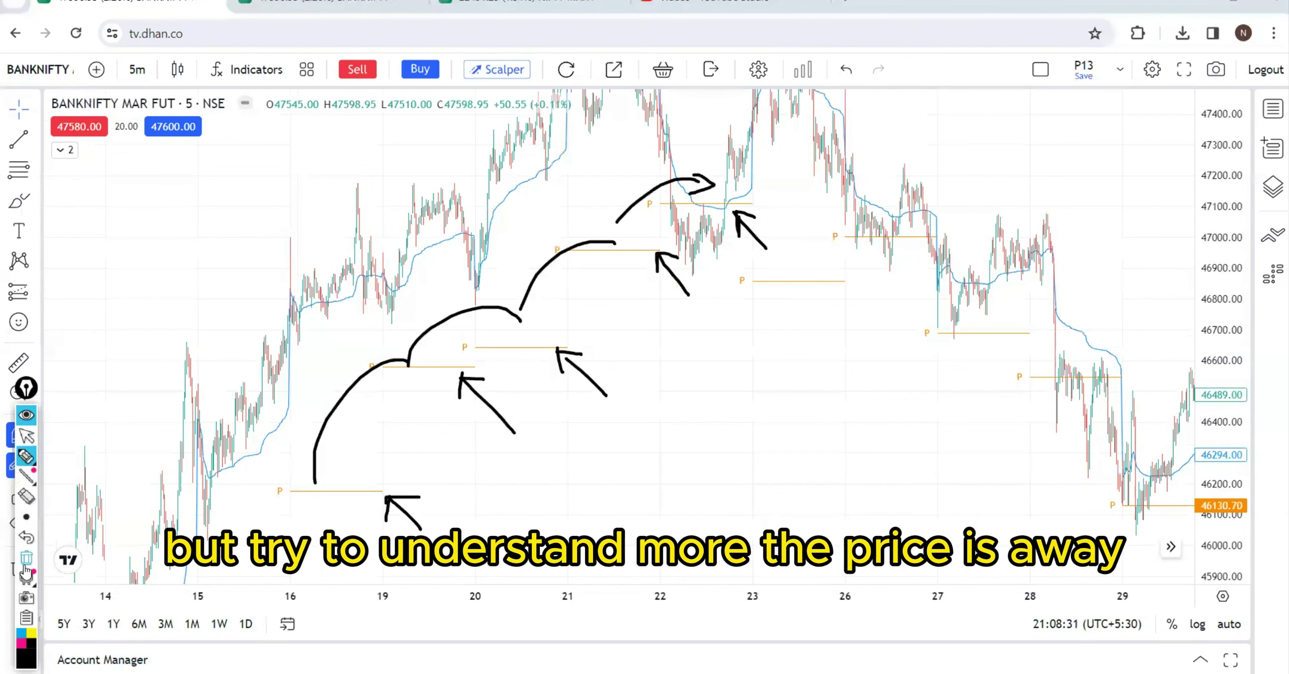
{"action": "key", "text": "Delete"}
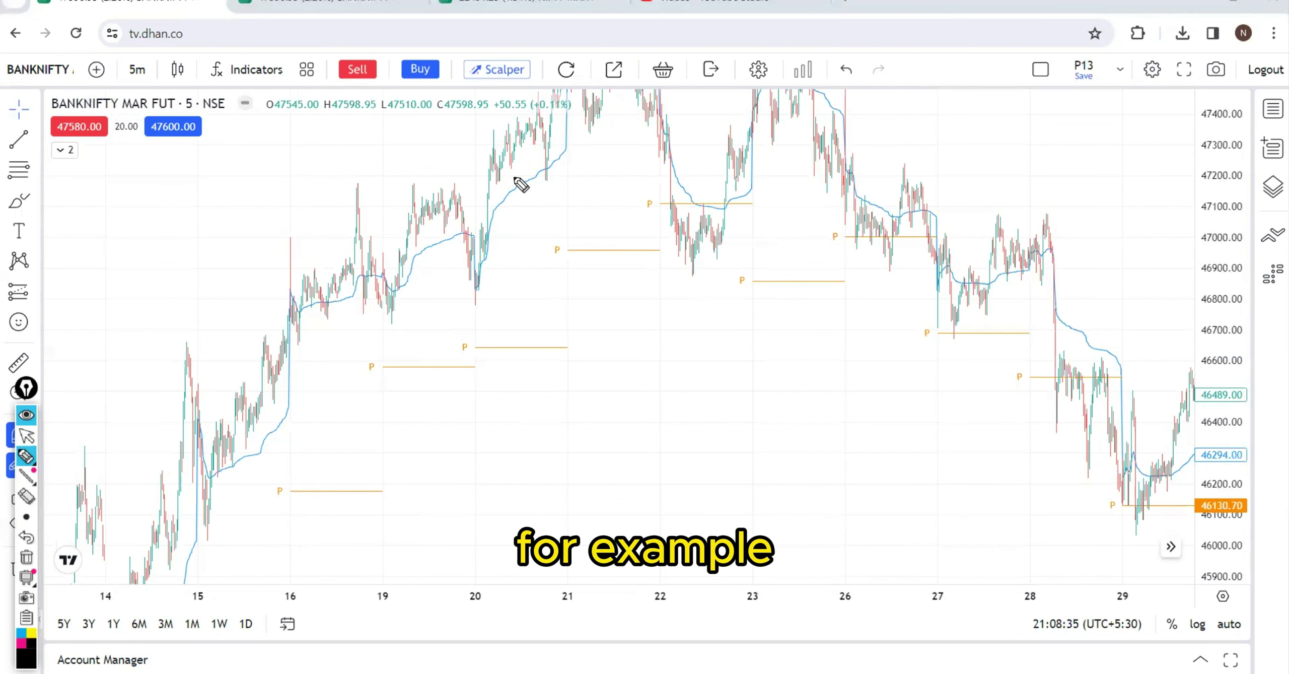
Draw vertical marks showing the gap between price and the 20, 21 and 22 February pivots, and clear them.
{"action": "left_click_drag", "start_coordinate": [567, 112], "coordinate": [559, 348]}
{"action": "mouse_move", "coordinate": [607, 251]}
{"action": "left_mouse_down"}
{"action": "mouse_move", "coordinate": [609, 124]}
{"action": "mouse_move", "coordinate": [639, 132]}
{"action": "left_mouse_up"}
{"action": "mouse_move", "coordinate": [704, 200]}
{"action": "left_mouse_down"}
{"action": "mouse_move", "coordinate": [701, 106]}
{"action": "mouse_move", "coordinate": [724, 112]}
{"action": "left_mouse_up"}
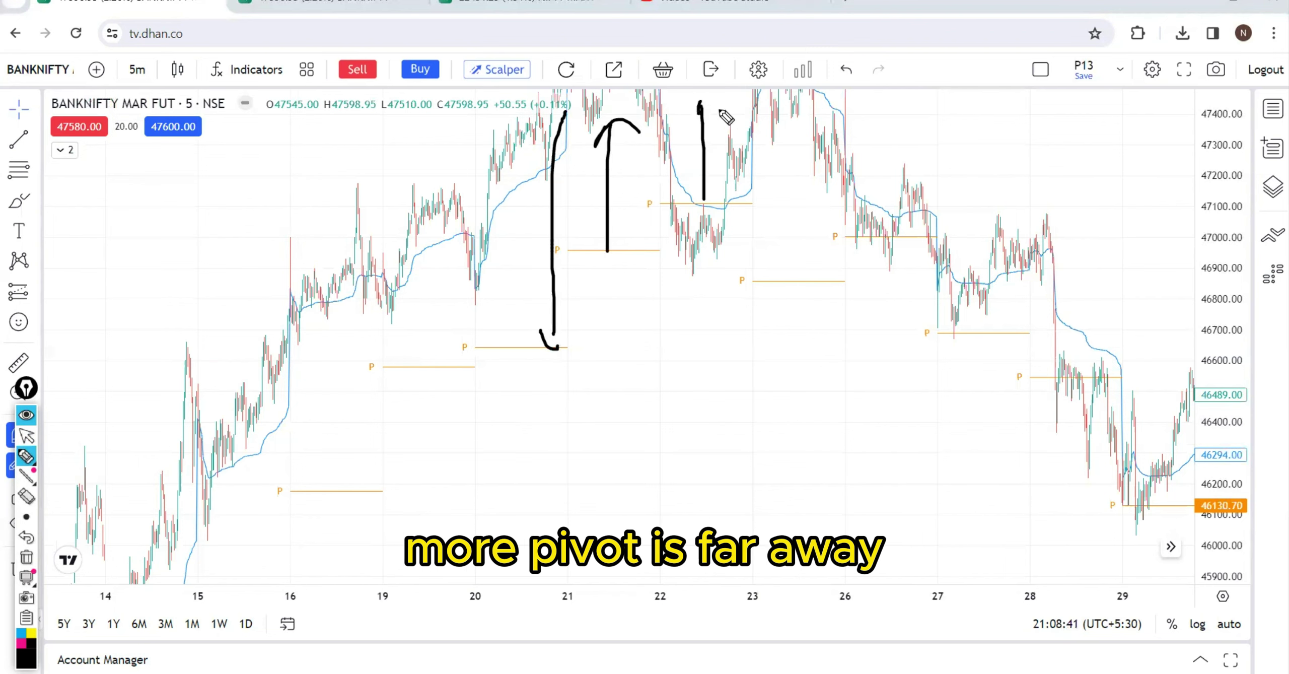
{"action": "left_click", "coordinate": [26, 557]}
{"action": "left_click", "coordinate": [26, 436]}
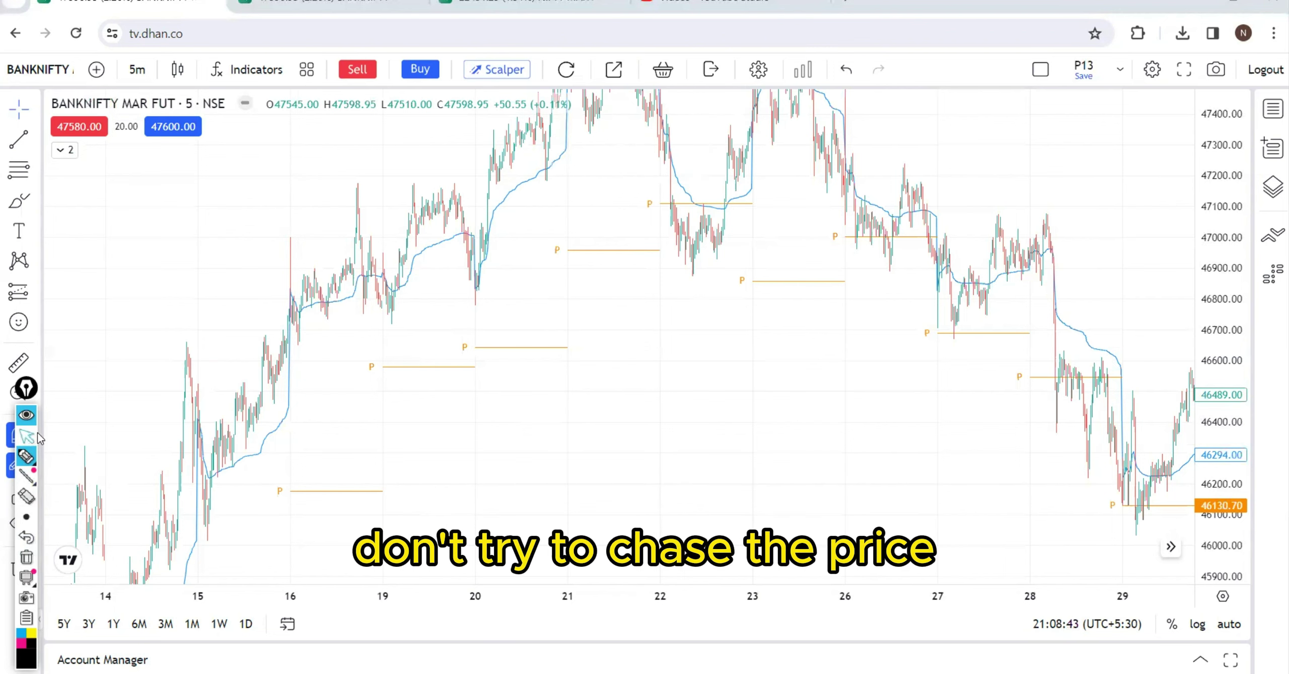
Draw arrows from the 20 February closing price down to the 20 and 21 February pivot lines.
{"action": "left_click_drag", "start_coordinate": [673, 402], "coordinate": [624, 540]}
{"action": "left_click", "coordinate": [27, 456]}
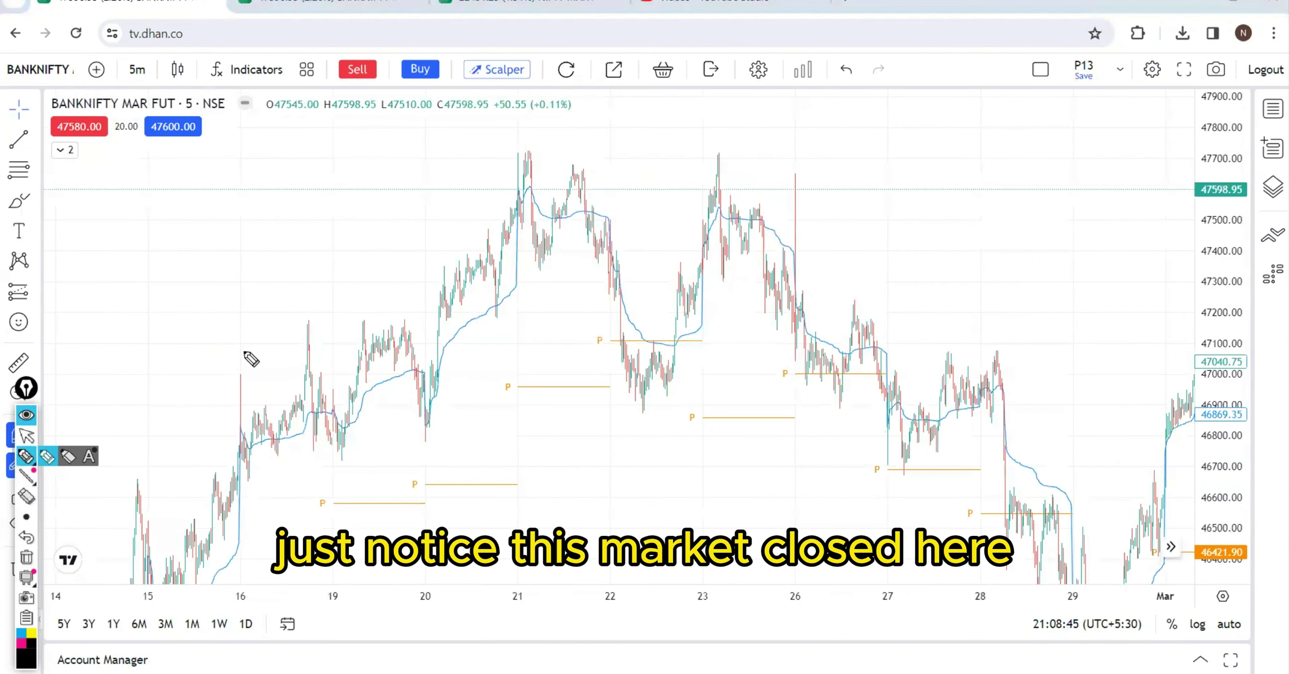
{"action": "left_click_drag", "start_coordinate": [518, 207], "coordinate": [516, 478]}
{"action": "left_click_drag", "start_coordinate": [518, 208], "coordinate": [563, 387]}
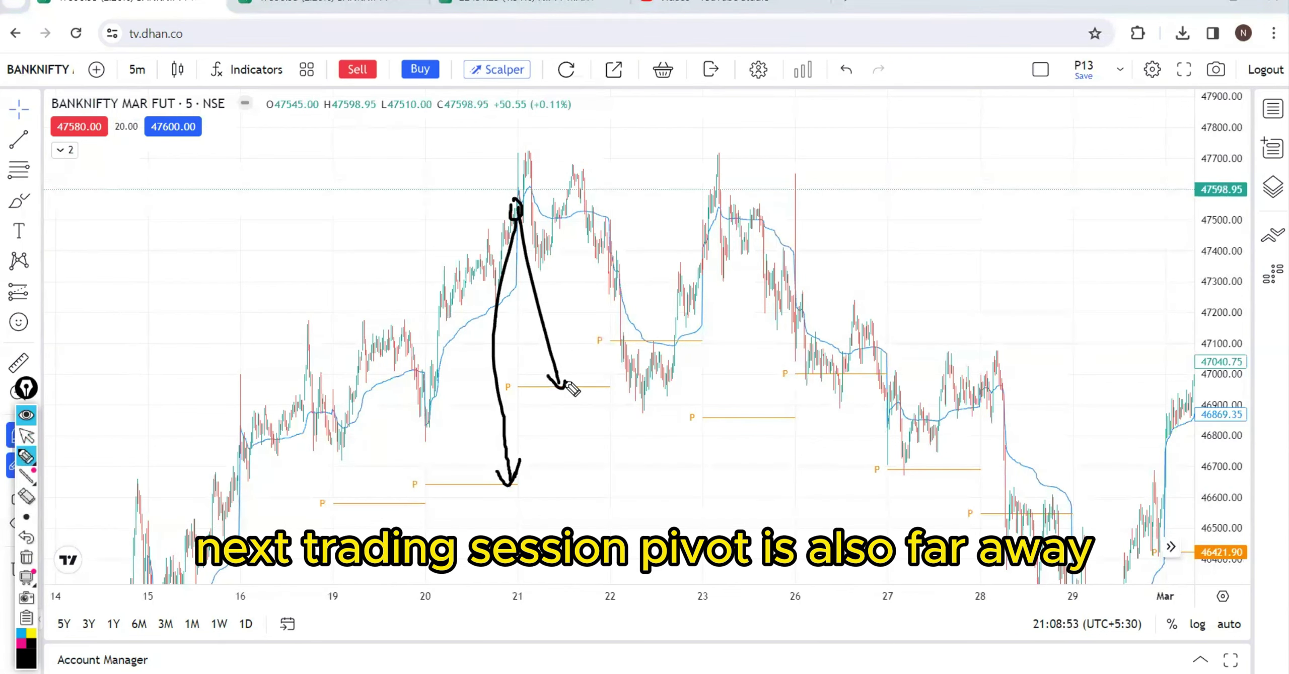
Circle the 21 February highs, add an arrow, a rising pivot curve and a cross over the rally, and clear all drawings.
{"action": "mouse_move", "coordinate": [514, 153]}
{"action": "left_mouse_down"}
{"action": "mouse_move", "coordinate": [584, 146]}
{"action": "mouse_move", "coordinate": [516, 182]}
{"action": "mouse_move", "coordinate": [519, 152]}
{"action": "left_mouse_up"}
{"action": "left_click_drag", "start_coordinate": [408, 176], "coordinate": [465, 175]}
{"action": "left_click_drag", "start_coordinate": [446, 166], "coordinate": [459, 187]}
{"action": "mouse_move", "coordinate": [385, 547]}
{"action": "left_mouse_down"}
{"action": "mouse_move", "coordinate": [498, 393]}
{"action": "mouse_move", "coordinate": [556, 398]}
{"action": "left_mouse_up"}
{"action": "left_click_drag", "start_coordinate": [393, 328], "coordinate": [438, 237]}
{"action": "left_click_drag", "start_coordinate": [486, 320], "coordinate": [385, 253]}
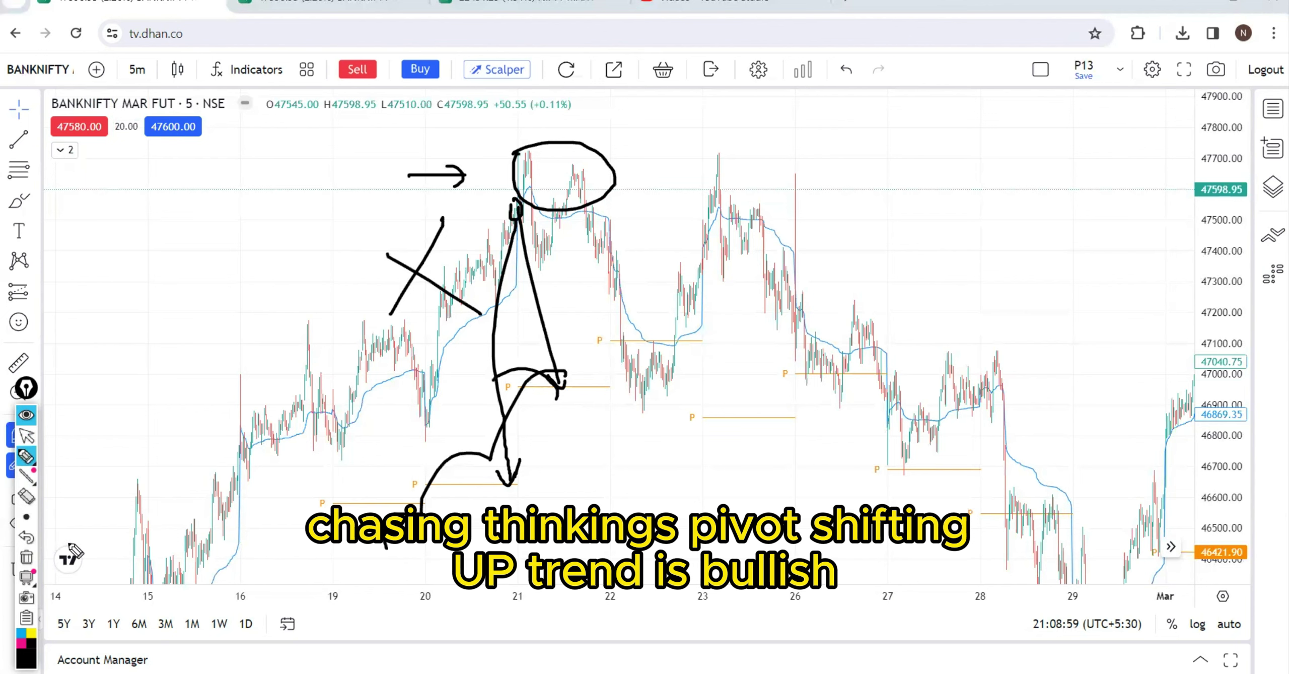
{"action": "left_click", "coordinate": [26, 556]}
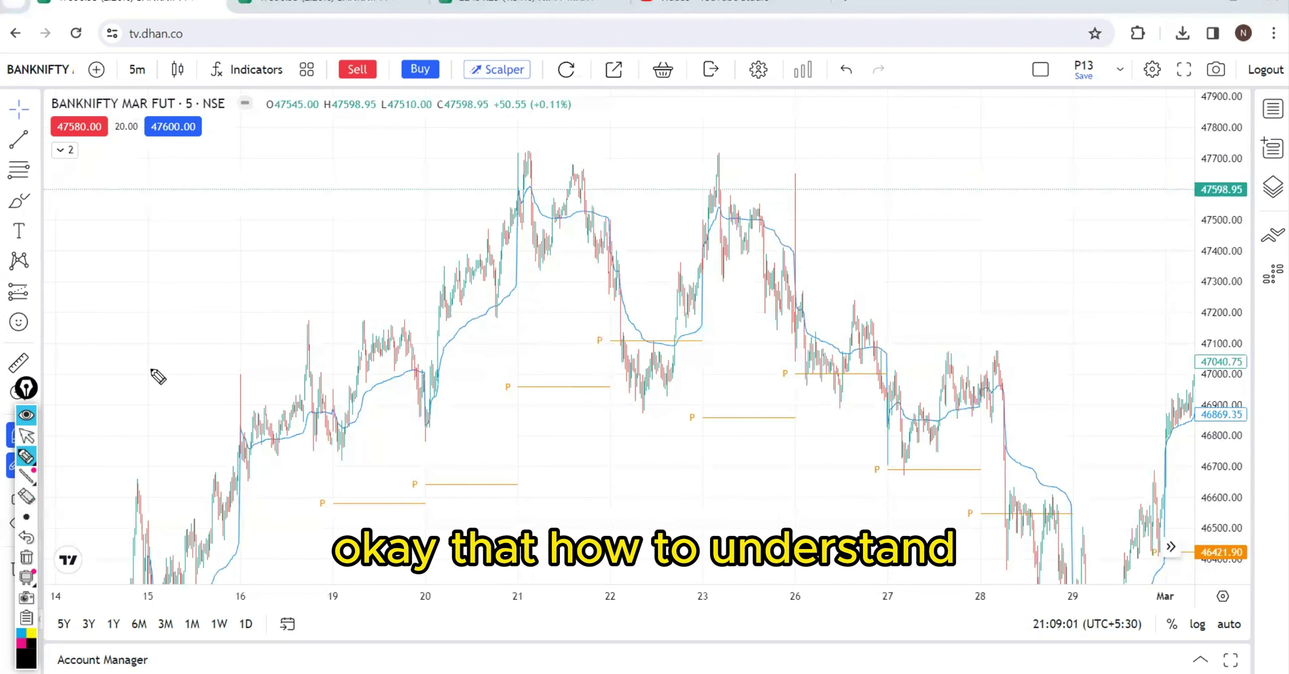
Draw a question mark at the 21 February high with an arrow toward the earlier sessions, and clear both.
{"action": "mouse_move", "coordinate": [559, 147]}
{"action": "left_mouse_down"}
{"action": "mouse_move", "coordinate": [607, 150]}
{"action": "mouse_move", "coordinate": [539, 191]}
{"action": "mouse_move", "coordinate": [347, 194]}
{"action": "mouse_move", "coordinate": [366, 234]}
{"action": "left_mouse_up"}
{"action": "left_click", "coordinate": [541, 199]}
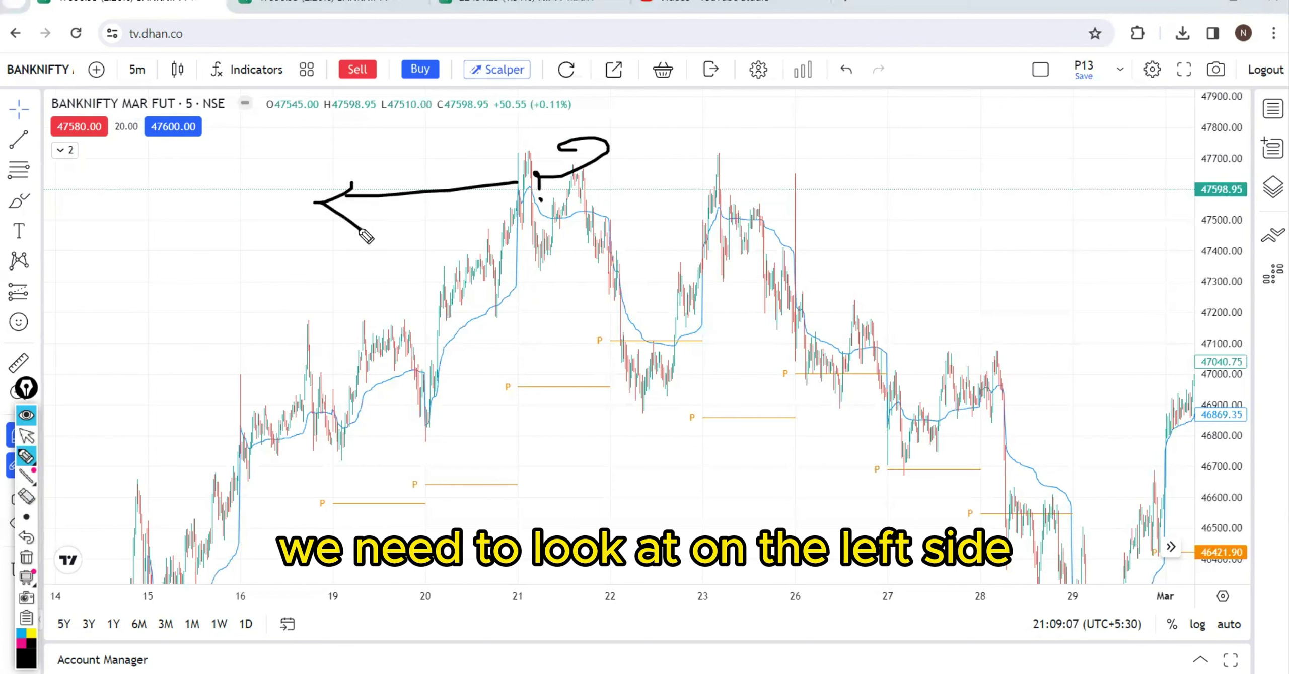
{"action": "left_click", "coordinate": [26, 556]}
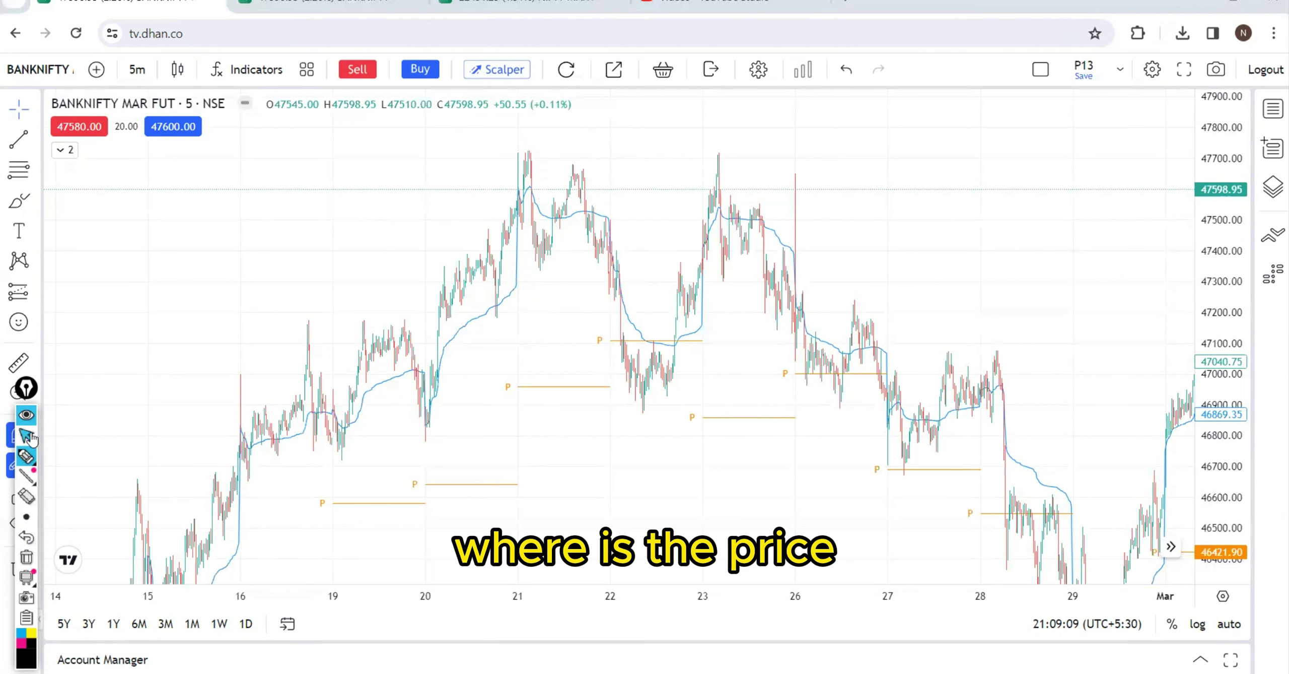
Mark the rising pivots of 19, 20 and 21 February and draw three horizontal lines stepping down across the following sessions.
{"action": "scroll", "coordinate": [595, 554], "scroll_direction": "up", "scroll_amount": 3}
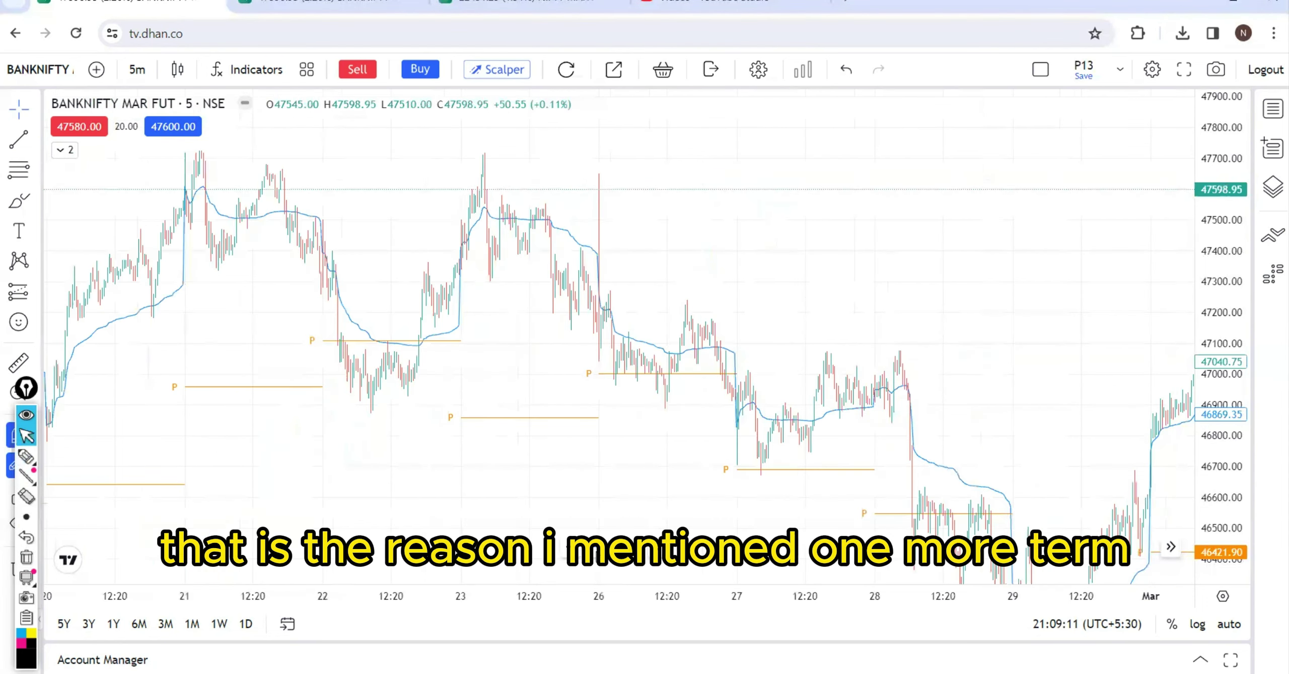
{"action": "scroll", "coordinate": [495, 465], "scroll_direction": "up", "scroll_amount": 2}
{"action": "left_click_drag", "start_coordinate": [495, 466], "coordinate": [691, 449]}
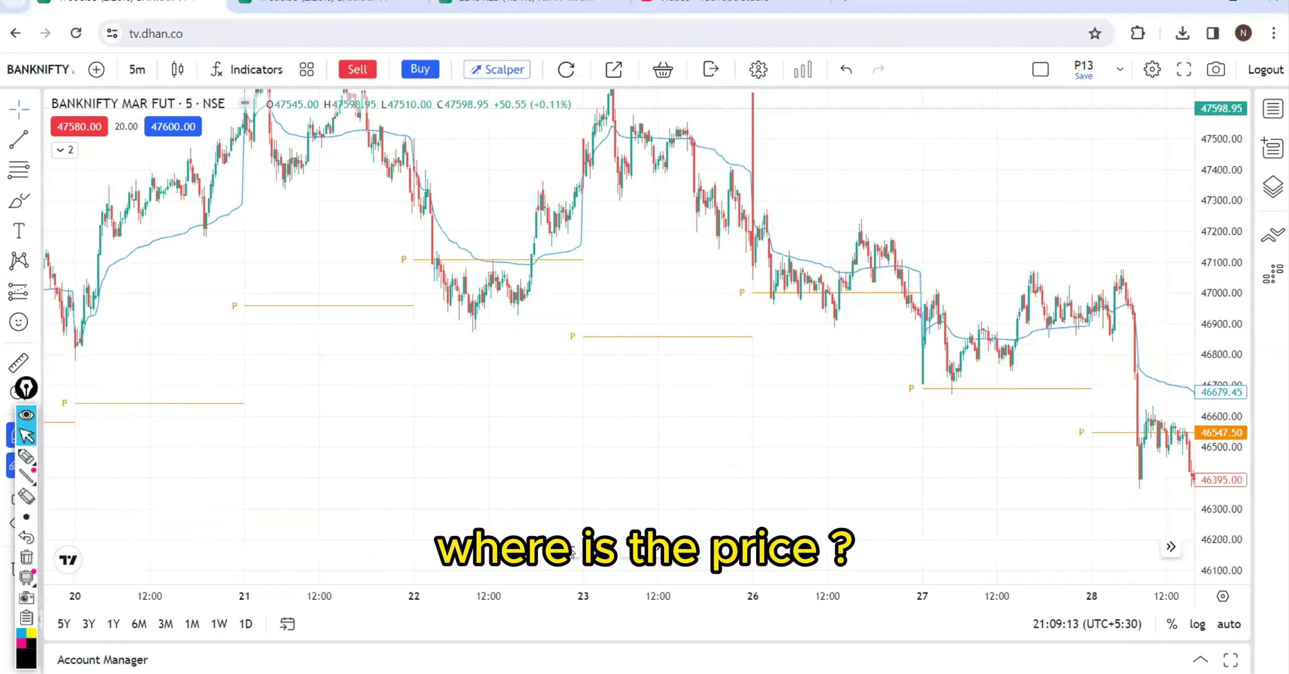
{"action": "scroll", "coordinate": [571, 553], "scroll_direction": "down", "scroll_amount": 5}
{"action": "left_click", "coordinate": [26, 455]}
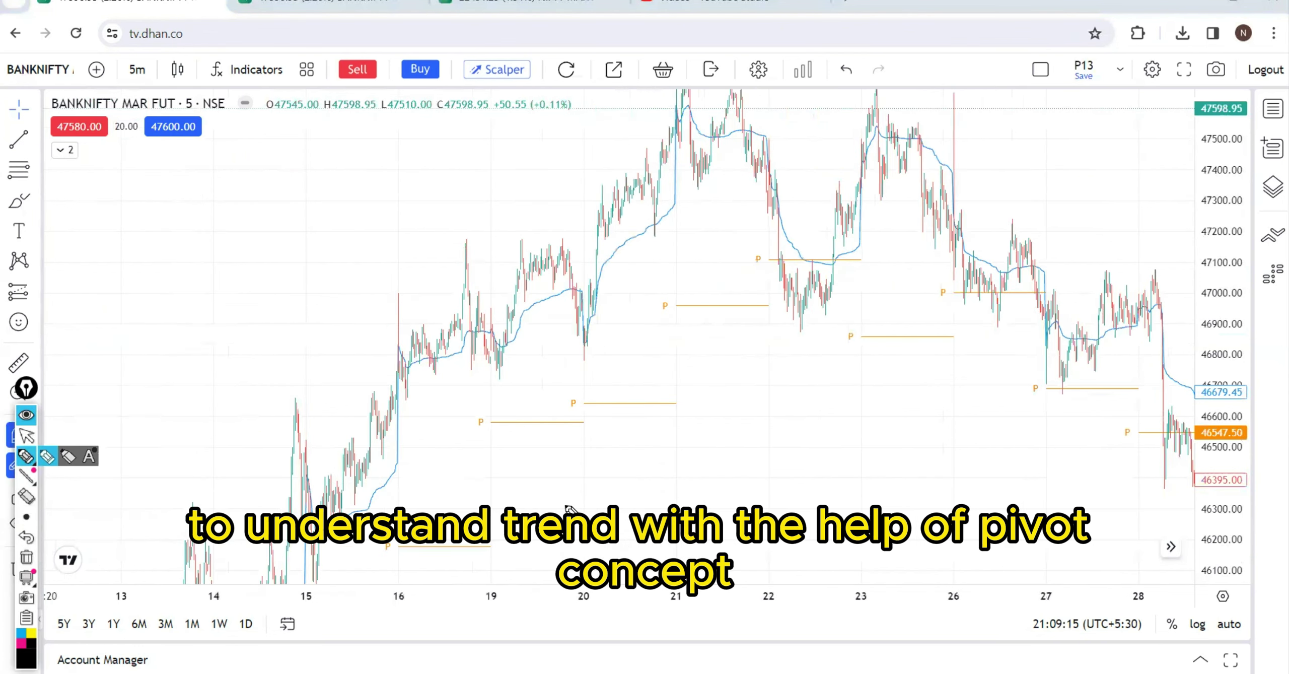
{"action": "left_click_drag", "start_coordinate": [575, 420], "coordinate": [631, 463]}
{"action": "left_click_drag", "start_coordinate": [657, 405], "coordinate": [696, 430]}
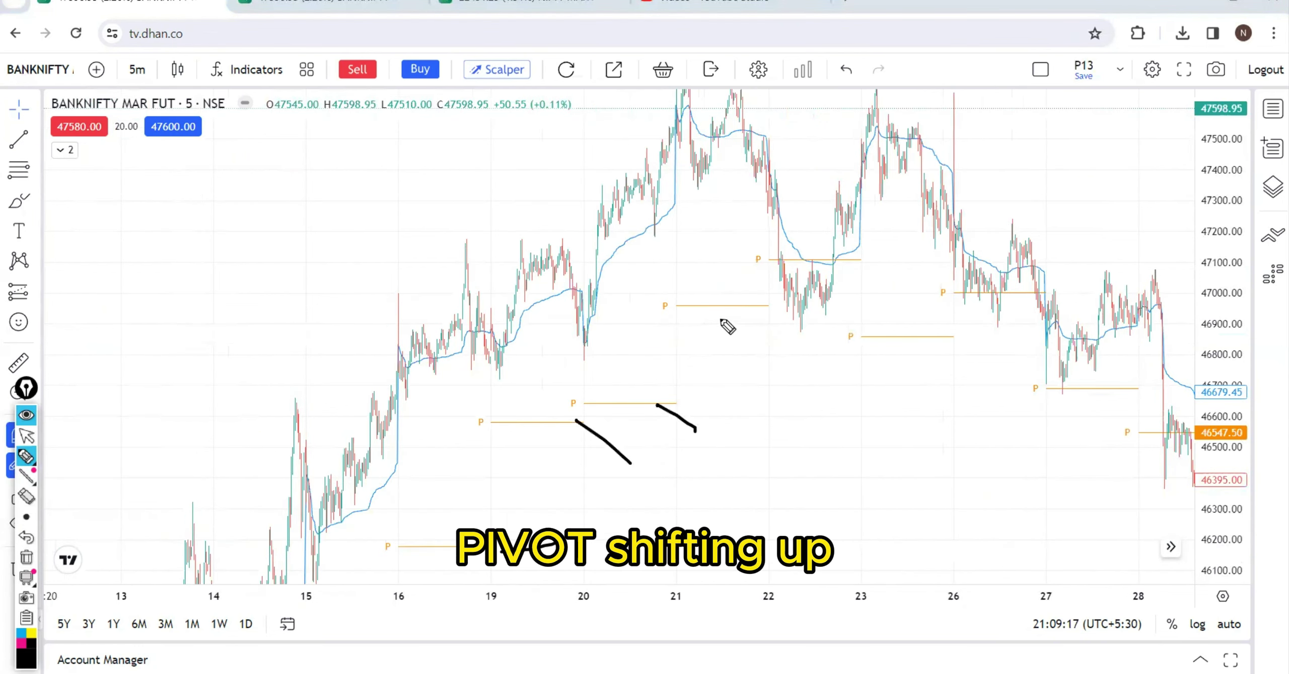
{"action": "mouse_move", "coordinate": [754, 342]}
{"action": "left_mouse_down"}
{"action": "mouse_move", "coordinate": [719, 314]}
{"action": "mouse_move", "coordinate": [750, 322]}
{"action": "left_mouse_up"}
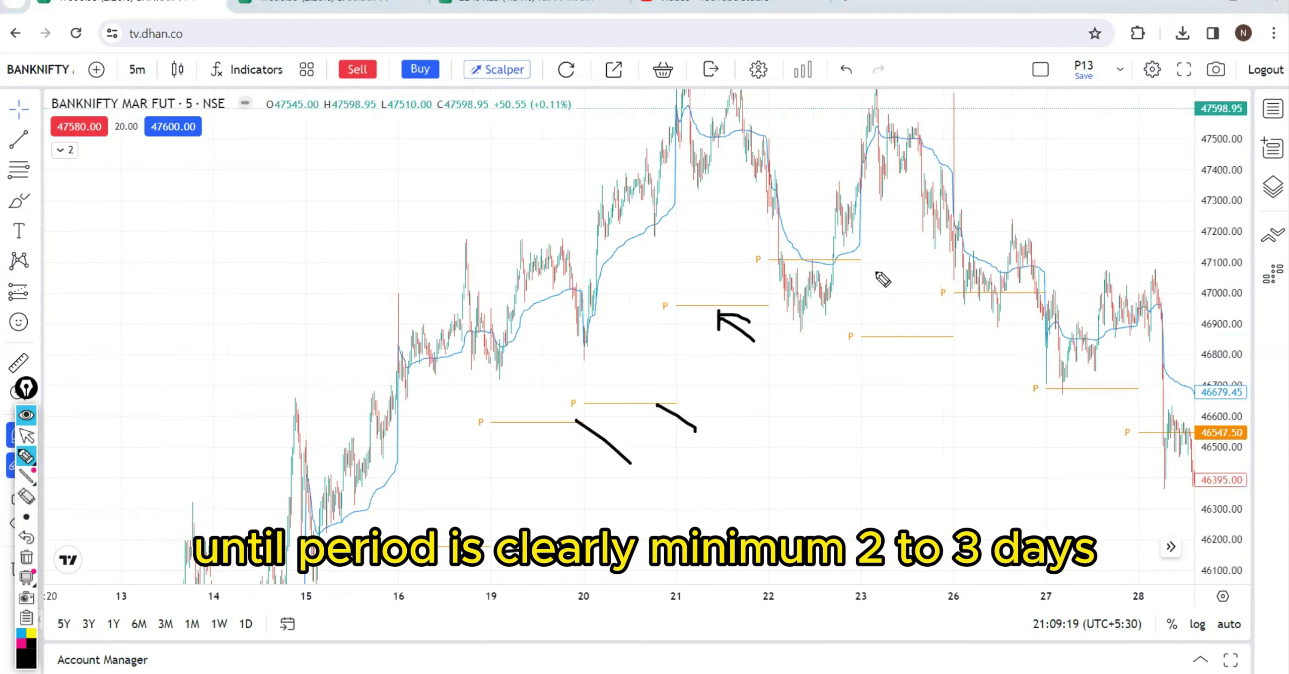
{"action": "mouse_move", "coordinate": [869, 269]}
{"action": "left_mouse_down"}
{"action": "mouse_move", "coordinate": [921, 268]}
{"action": "mouse_move", "coordinate": [1088, 330]}
{"action": "left_mouse_up"}
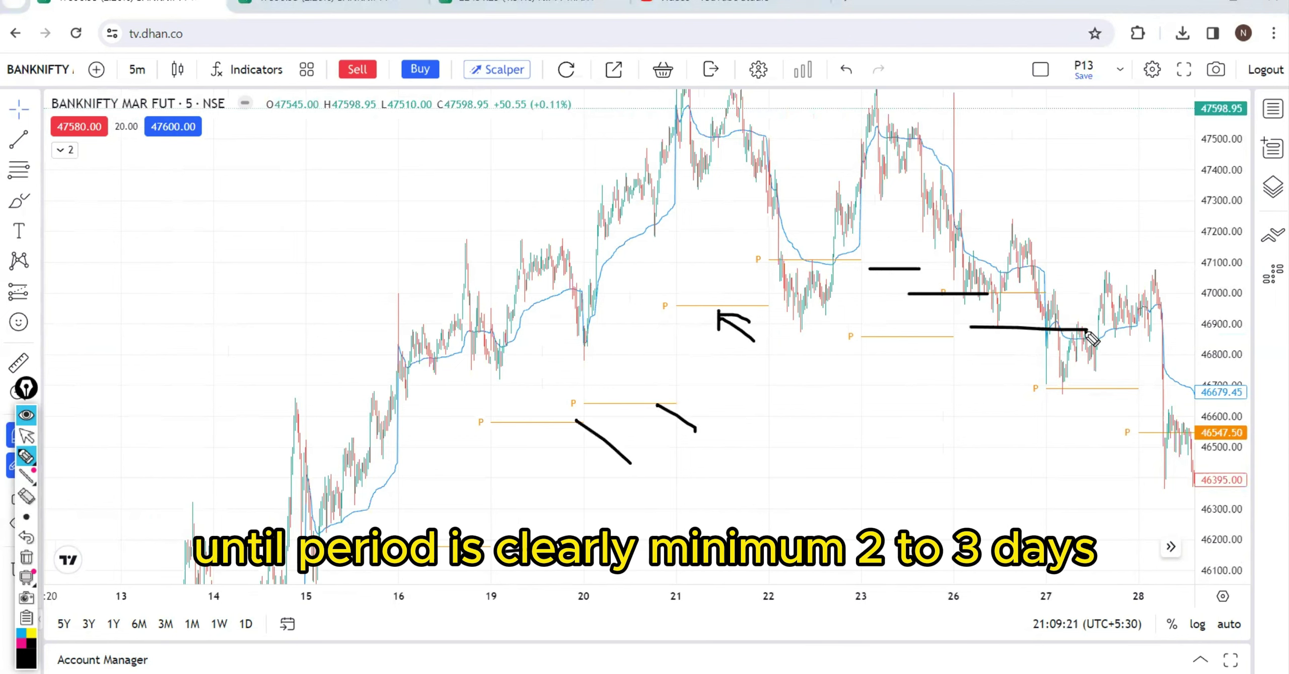
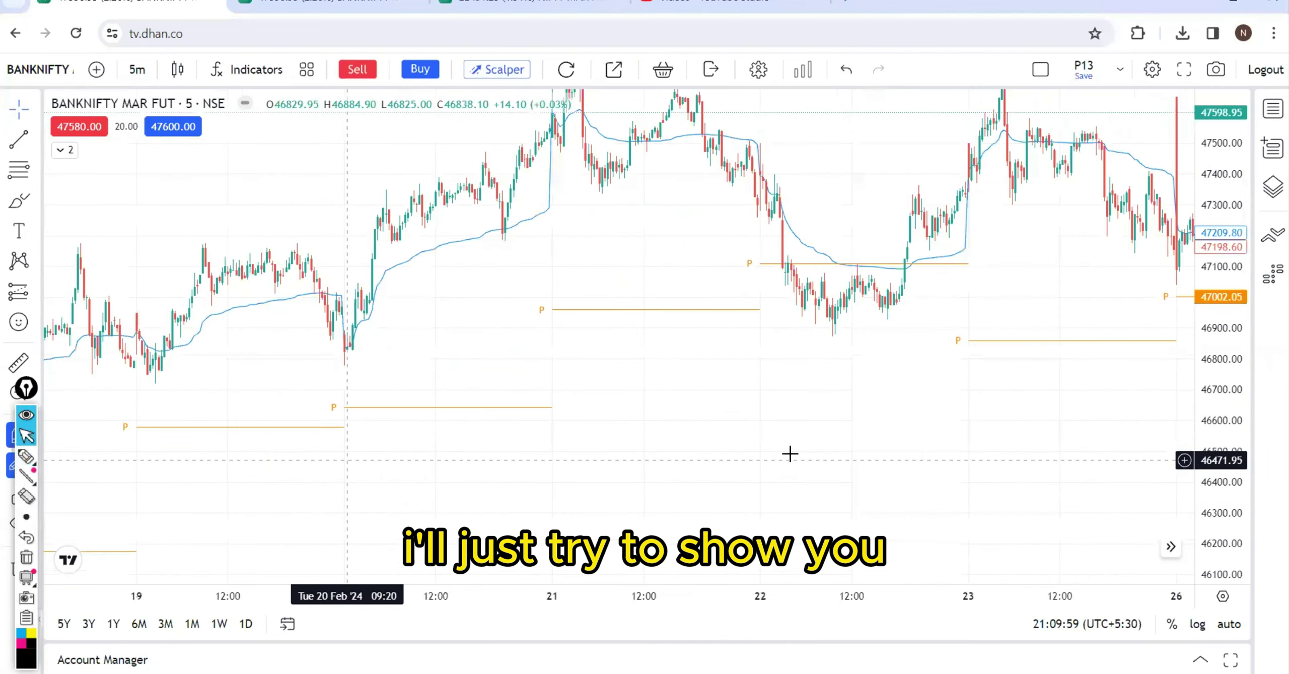
Draw a rising arrow from the 16 February pivot toward the 19 February pivot and another rising arrow below the 16 February pivot.
{"action": "scroll", "coordinate": [765, 397], "scroll_direction": "left", "scroll_amount": 10}
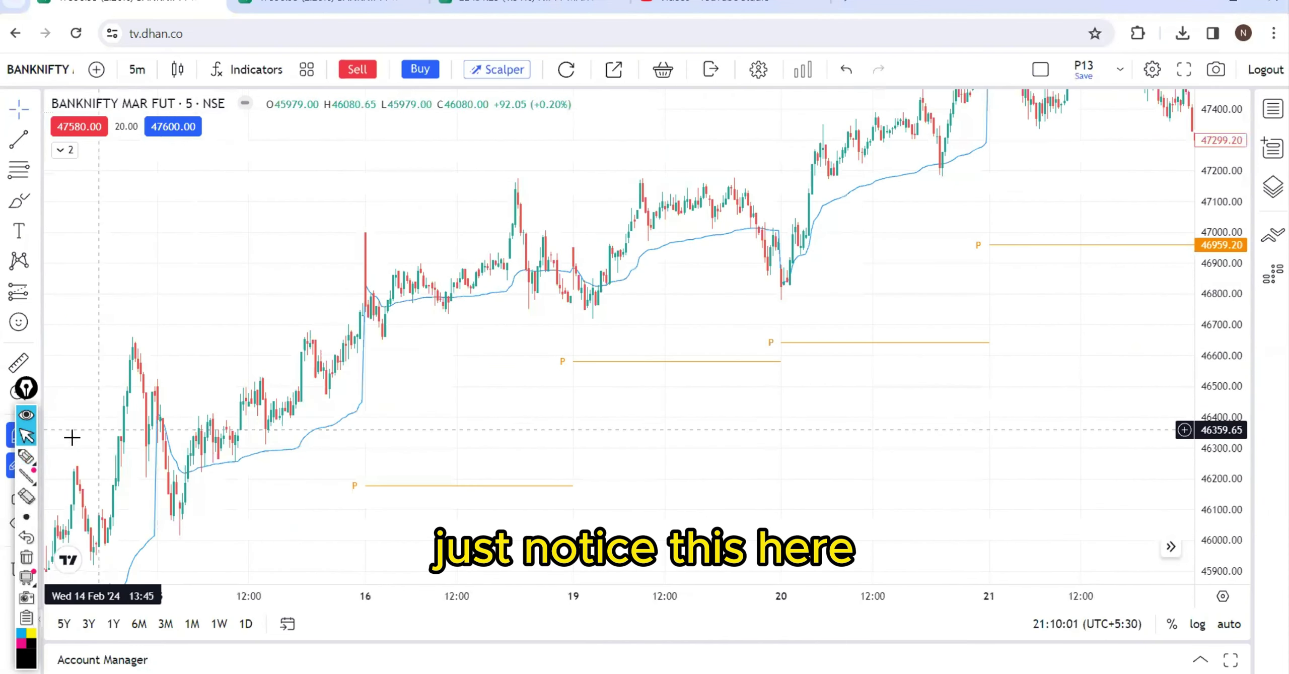
{"action": "left_click", "coordinate": [26, 456]}
{"action": "left_click_drag", "start_coordinate": [457, 475], "coordinate": [573, 388]}
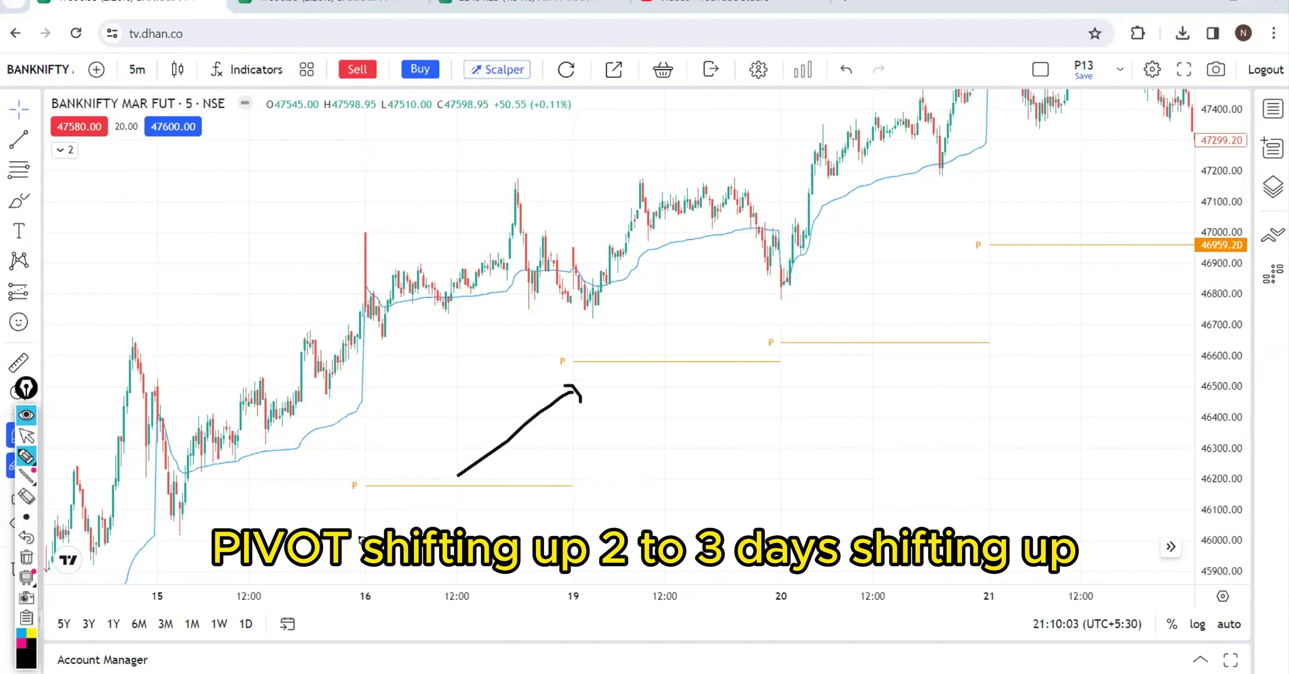
{"action": "left_click_drag", "start_coordinate": [273, 577], "coordinate": [403, 512]}
{"action": "left_click_drag", "start_coordinate": [305, 519], "coordinate": [369, 535]}
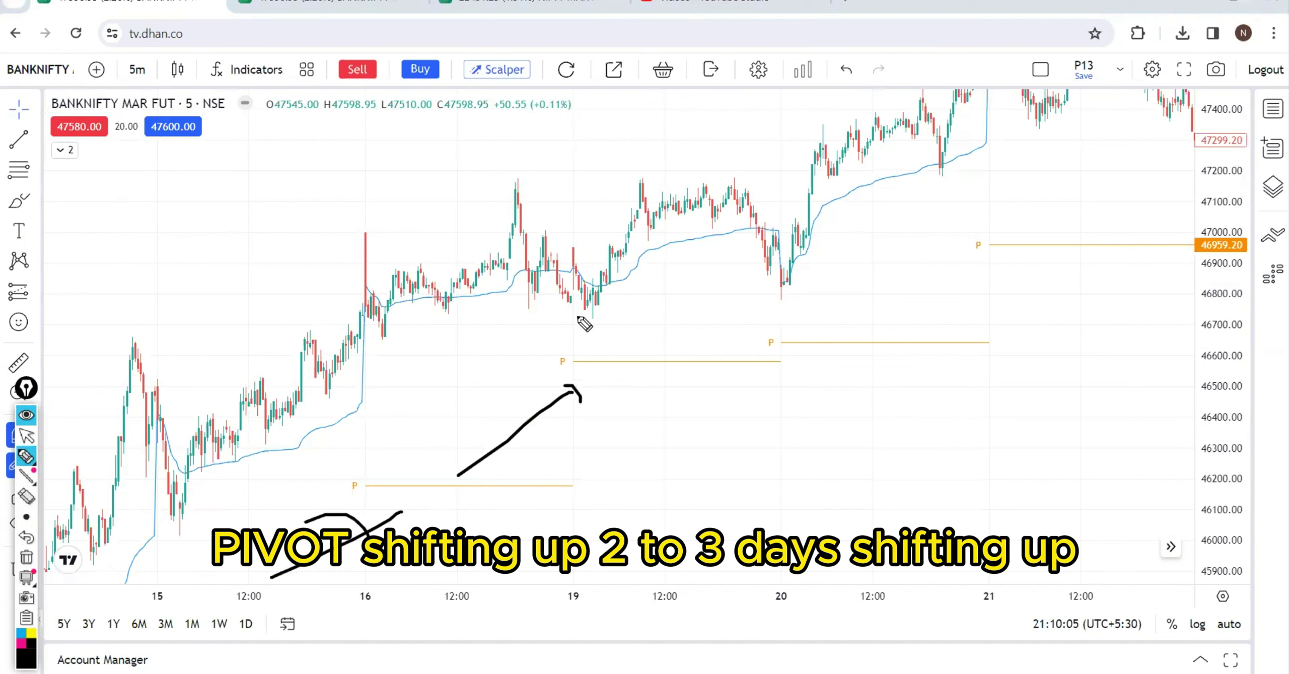
Underline the 16 February support lows, add arrows at the support and at the early 19 February drop, and clear all drawings.
{"action": "left_click_drag", "start_coordinate": [378, 336], "coordinate": [576, 308]}
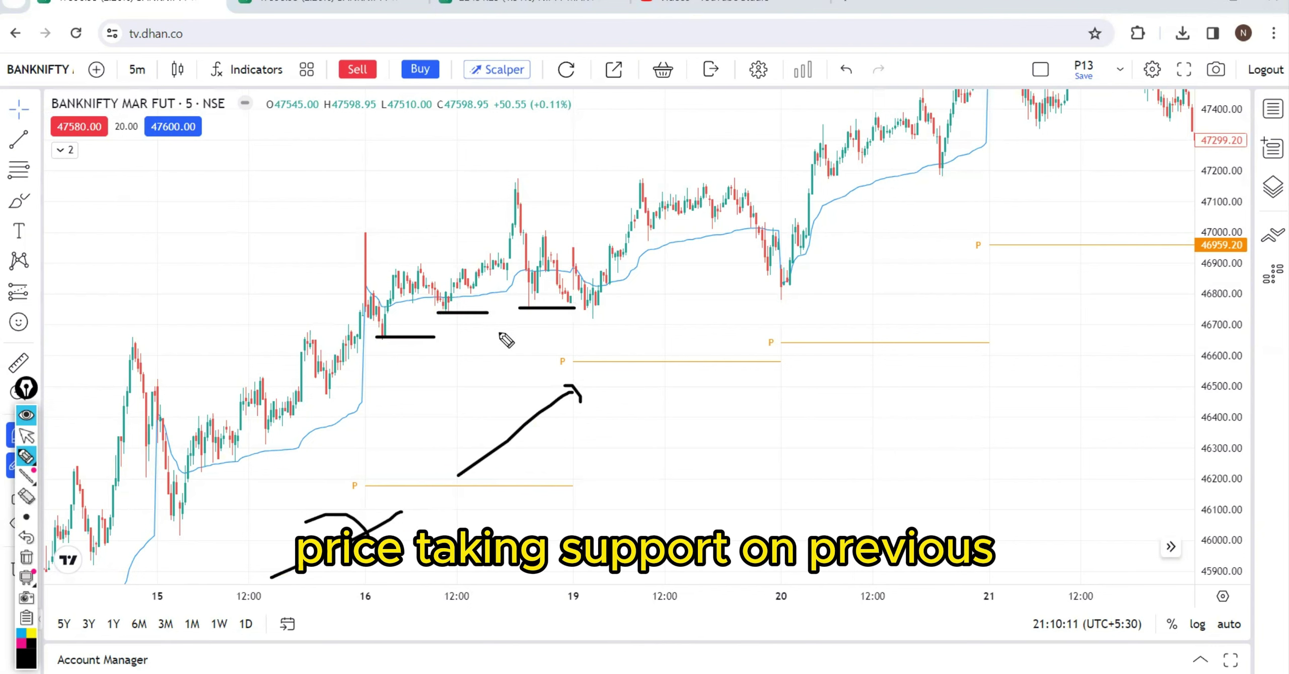
{"action": "mouse_move", "coordinate": [500, 355]}
{"action": "left_mouse_down"}
{"action": "mouse_move", "coordinate": [492, 327]}
{"action": "mouse_move", "coordinate": [504, 336]}
{"action": "left_mouse_up"}
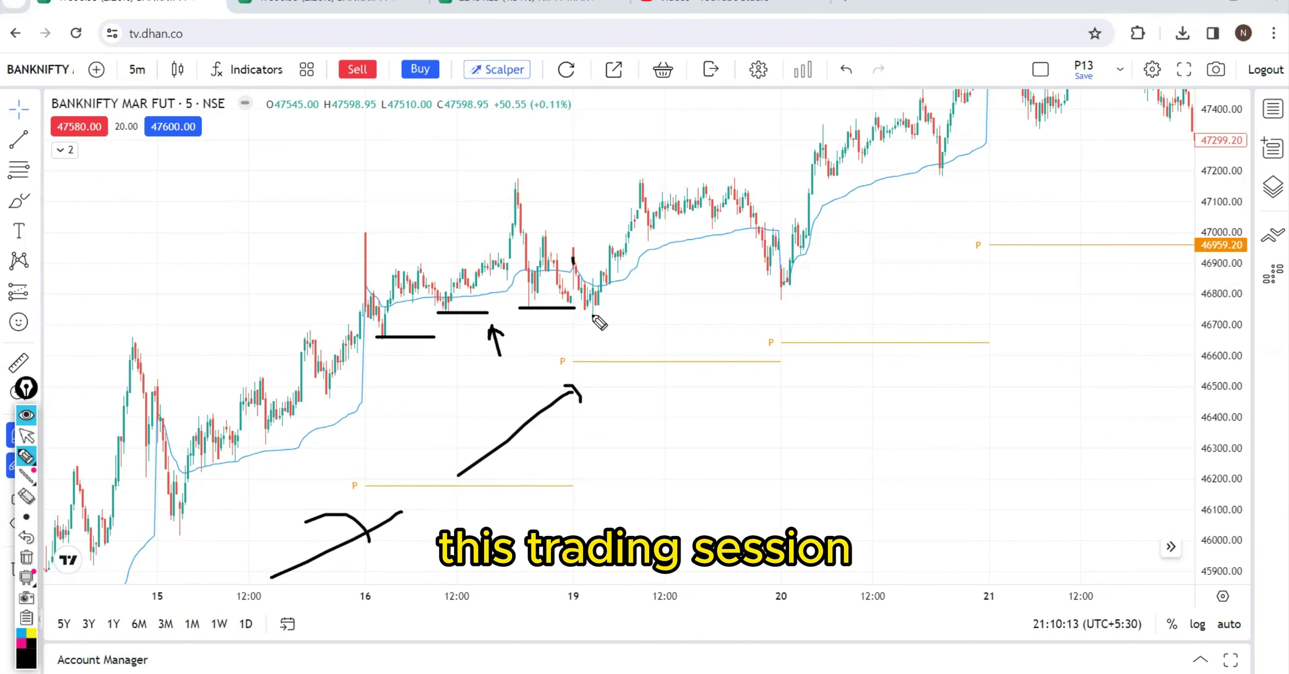
{"action": "mouse_move", "coordinate": [593, 317]}
{"action": "left_mouse_down"}
{"action": "mouse_move", "coordinate": [615, 333]}
{"action": "mouse_move", "coordinate": [630, 324]}
{"action": "left_mouse_up"}
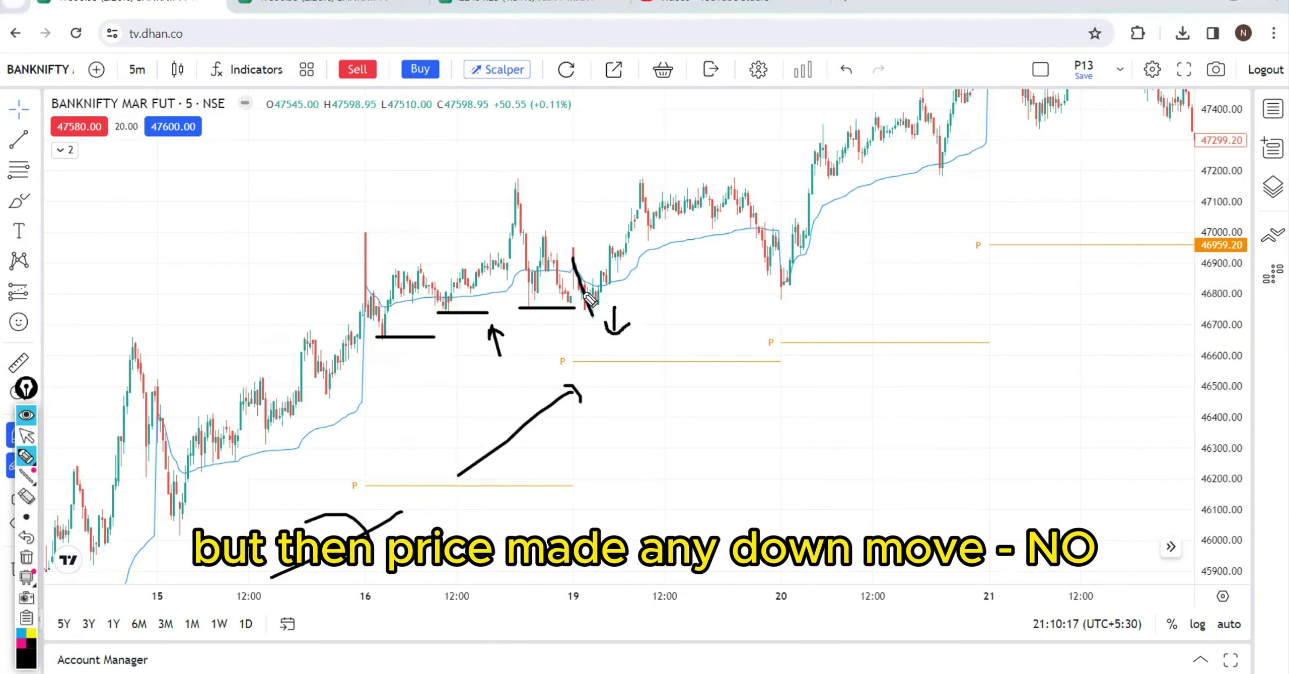
{"action": "key", "text": "Delete"}
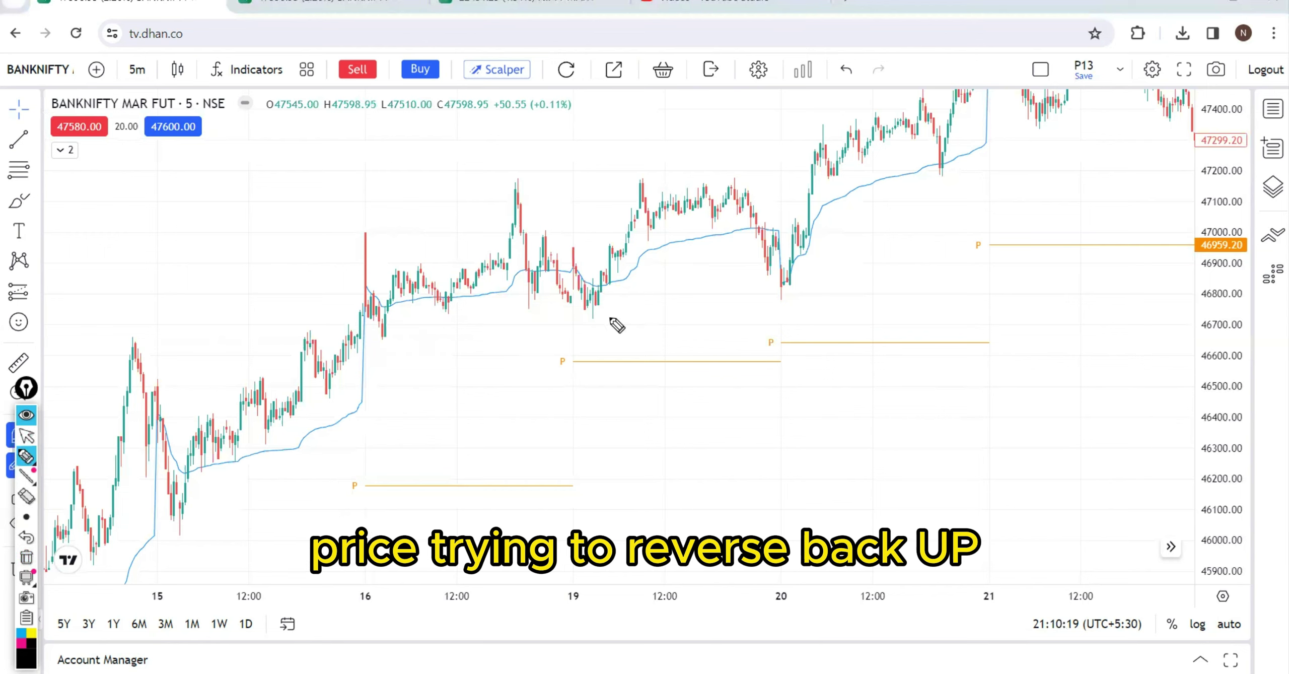
Circle the price reversal near the VWAP line early in the 19 February session.
{"action": "mouse_move", "coordinate": [596, 304]}
{"action": "left_mouse_down"}
{"action": "mouse_move", "coordinate": [618, 280]}
{"action": "mouse_move", "coordinate": [597, 288]}
{"action": "left_mouse_up"}
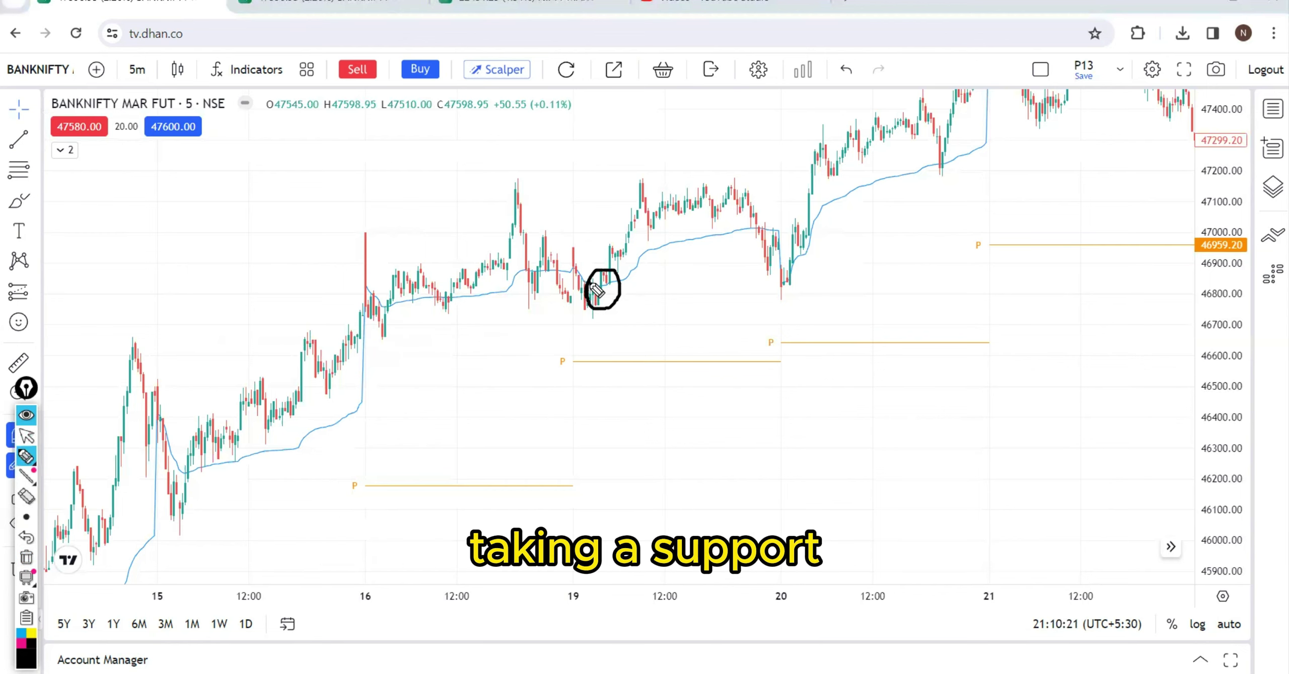
Underline the 16 February lows, draw a curved arrow back from the 19 February reversal, and add arrows down to the support line.
{"action": "left_click_drag", "start_coordinate": [441, 310], "coordinate": [540, 310]}
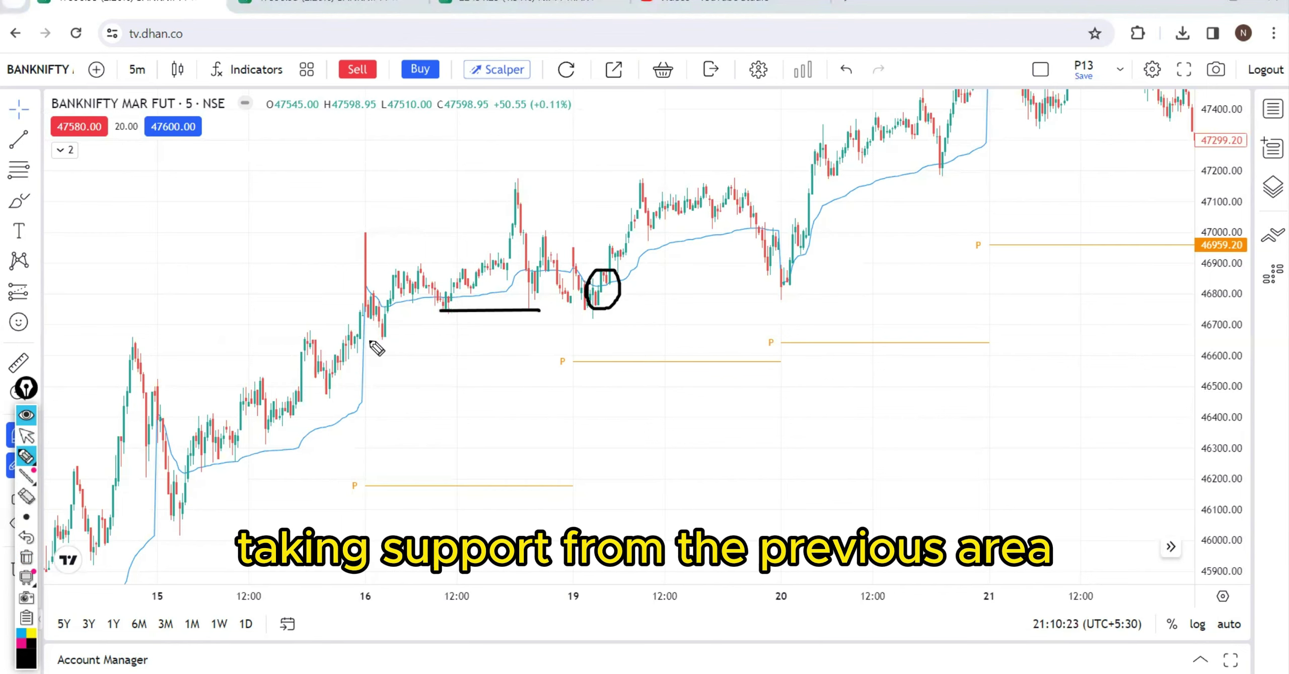
{"action": "left_click_drag", "start_coordinate": [370, 340], "coordinate": [451, 337]}
{"action": "mouse_move", "coordinate": [584, 318]}
{"action": "left_mouse_down"}
{"action": "mouse_move", "coordinate": [516, 327]}
{"action": "mouse_move", "coordinate": [533, 333]}
{"action": "left_mouse_up"}
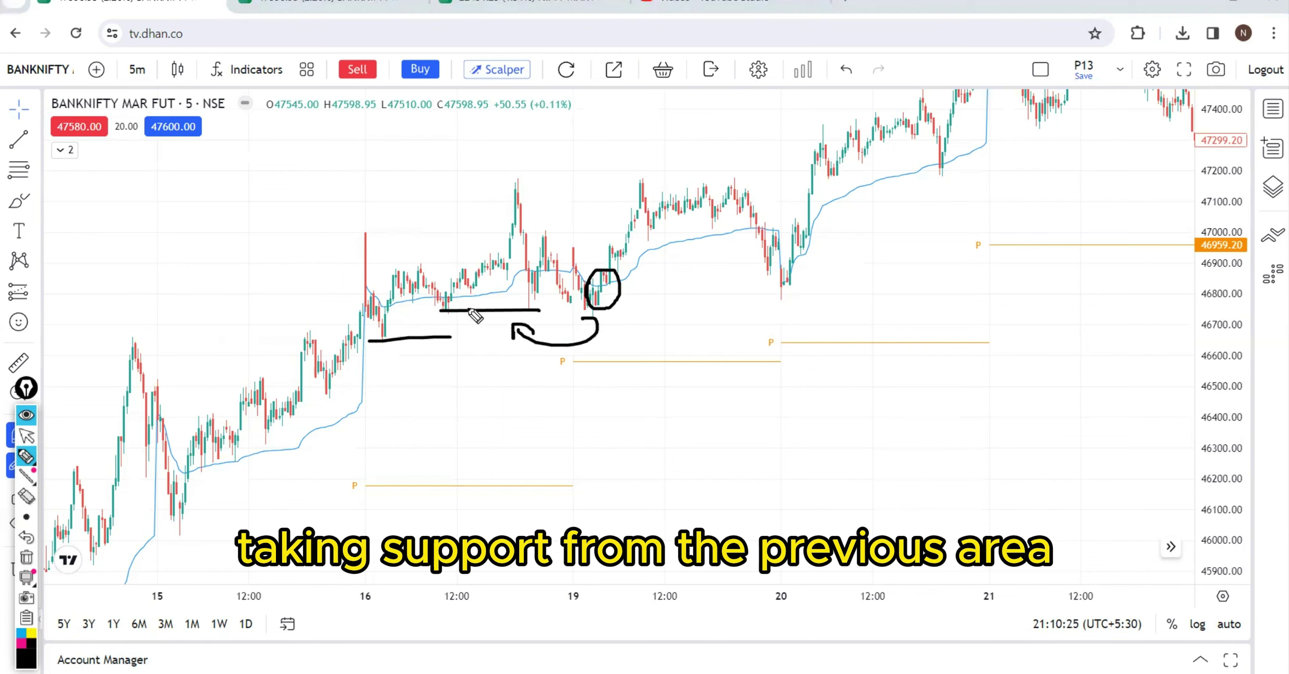
{"action": "mouse_move", "coordinate": [436, 291]}
{"action": "left_mouse_down"}
{"action": "mouse_move", "coordinate": [446, 304]}
{"action": "mouse_move", "coordinate": [482, 261]}
{"action": "mouse_move", "coordinate": [534, 308]}
{"action": "mouse_move", "coordinate": [557, 235]}
{"action": "left_mouse_up"}
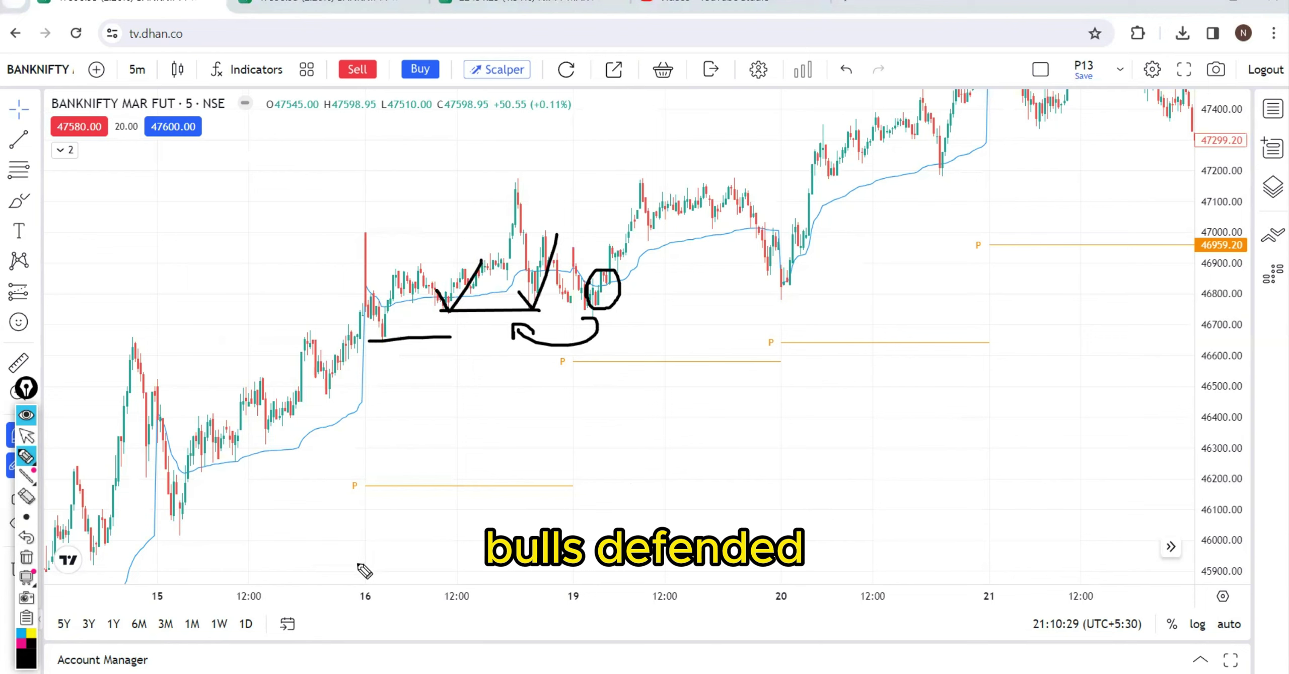
Draw rising arrows around the 16 and 19 February pivots, trace the 19 February price rise as a zigzag, and clear all drawings.
{"action": "left_click_drag", "start_coordinate": [364, 570], "coordinate": [461, 524]}
{"action": "mouse_move", "coordinate": [510, 482]}
{"action": "left_mouse_down"}
{"action": "mouse_move", "coordinate": [653, 374]}
{"action": "mouse_move", "coordinate": [667, 402]}
{"action": "left_mouse_up"}
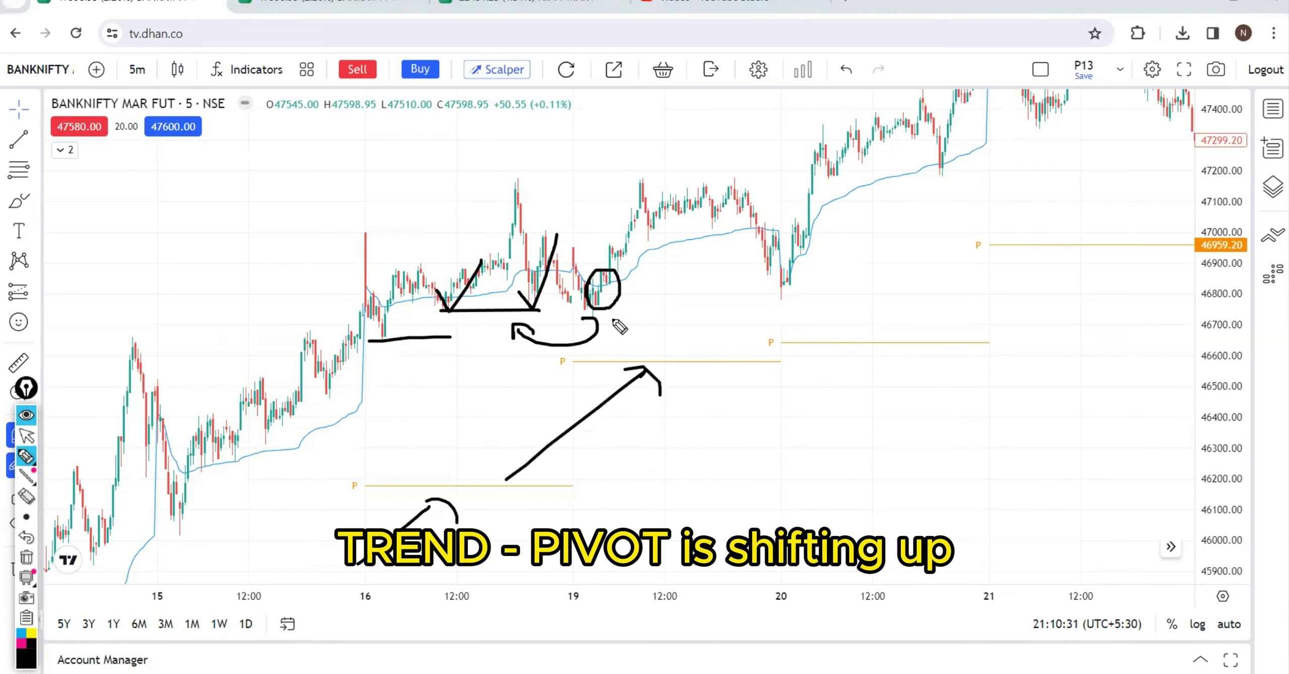
{"action": "left_click_drag", "start_coordinate": [464, 335], "coordinate": [504, 308]}
{"action": "mouse_move", "coordinate": [650, 355]}
{"action": "left_mouse_down"}
{"action": "mouse_move", "coordinate": [611, 322]}
{"action": "mouse_move", "coordinate": [630, 321]}
{"action": "mouse_move", "coordinate": [659, 193]}
{"action": "mouse_move", "coordinate": [677, 200]}
{"action": "left_mouse_up"}
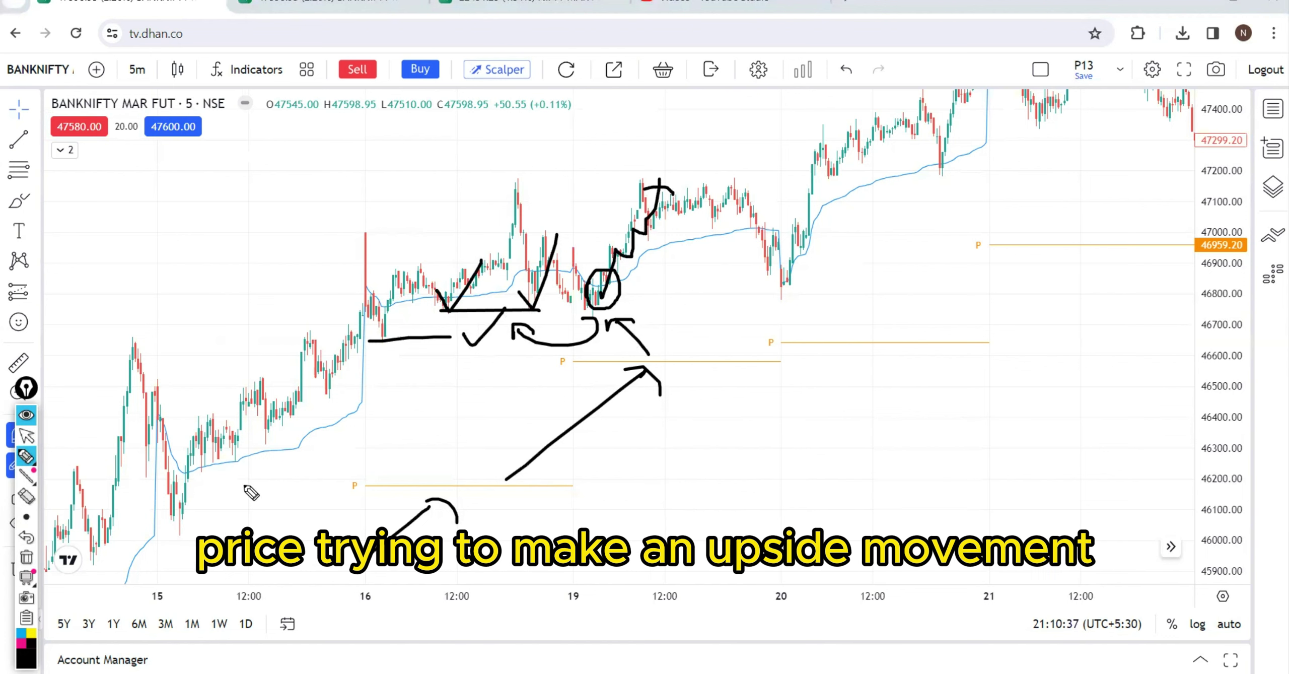
{"action": "left_click", "coordinate": [31, 556]}
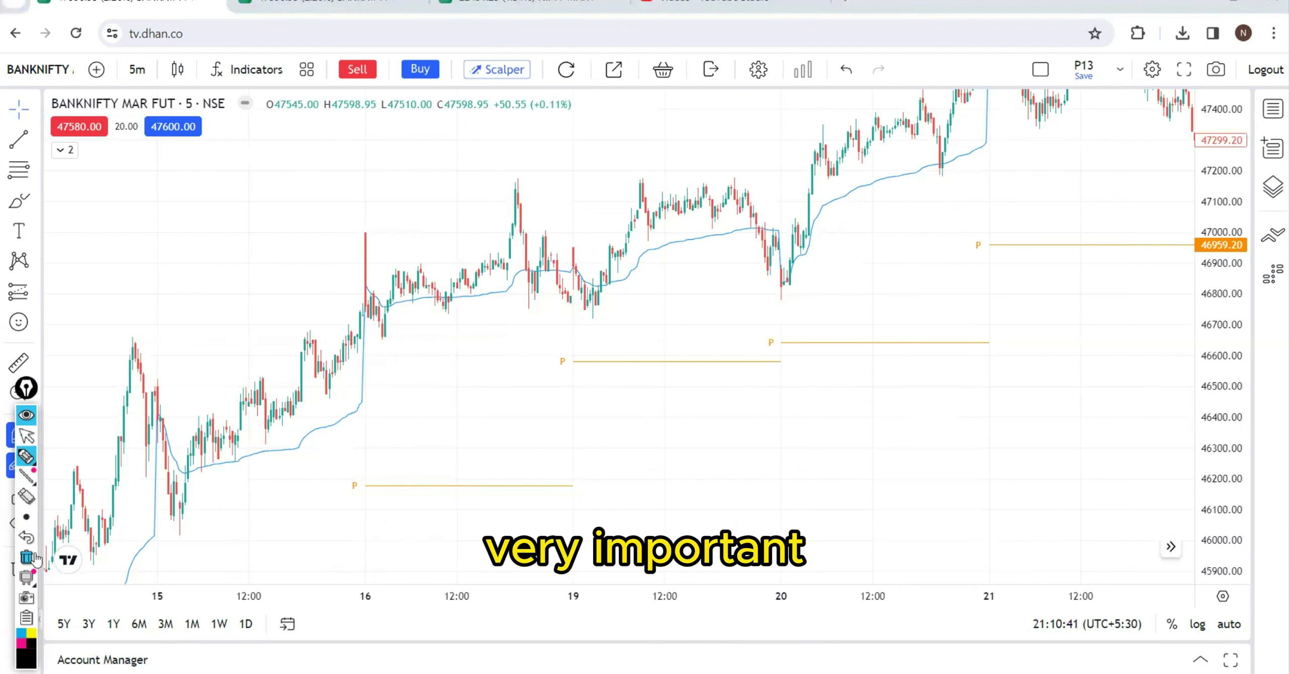
Draw three rising arrows from below the 16 February pivot to the 20 February pivot, a rising zigzag, and arrows near the VWAP line.
{"action": "left_click", "coordinate": [26, 435]}
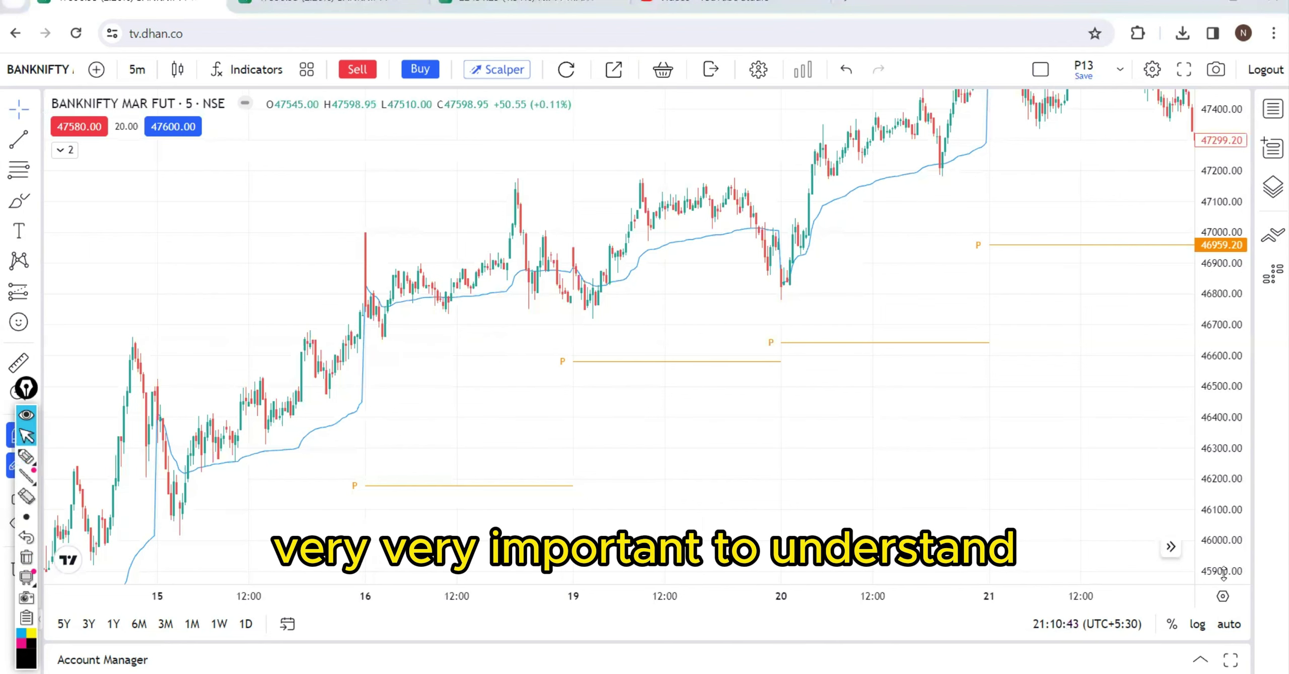
{"action": "mouse_move", "coordinate": [26, 478]}
{"action": "left_click", "coordinate": [27, 456]}
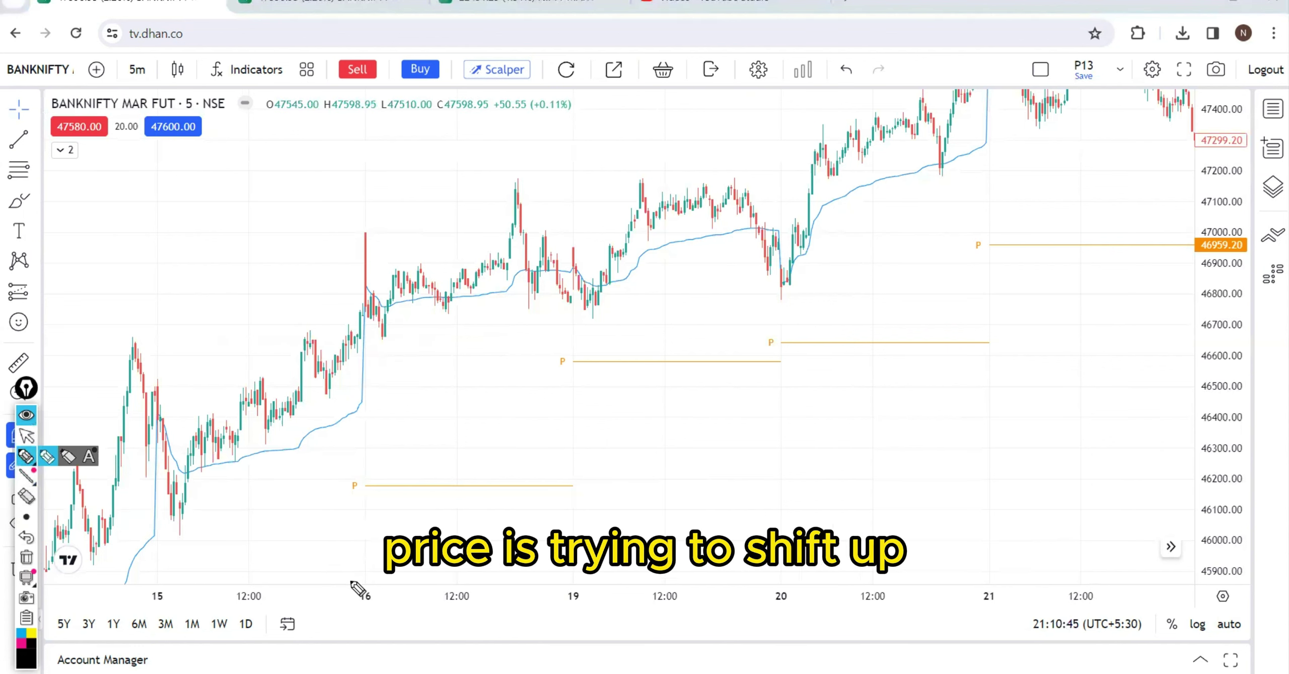
{"action": "mouse_move", "coordinate": [351, 581]}
{"action": "left_mouse_down"}
{"action": "mouse_move", "coordinate": [607, 425]}
{"action": "mouse_move", "coordinate": [783, 343]}
{"action": "left_mouse_up"}
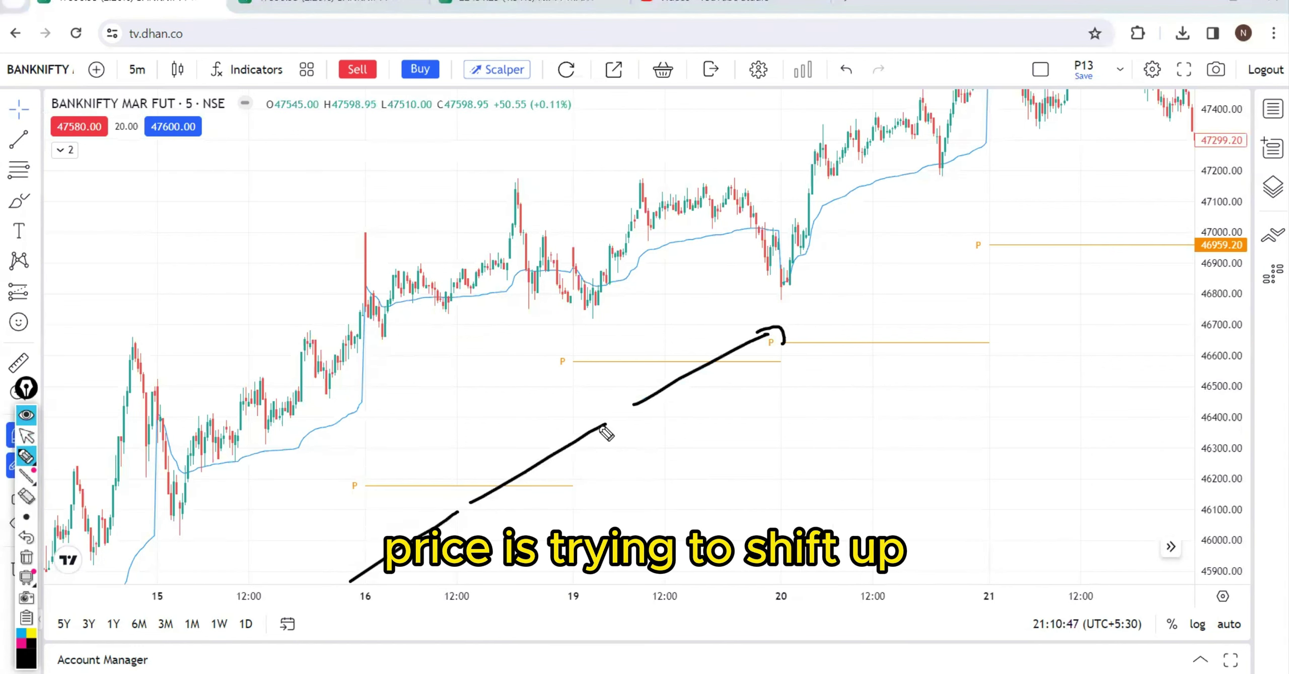
{"action": "left_click_drag", "start_coordinate": [594, 420], "coordinate": [607, 437]}
{"action": "left_click_drag", "start_coordinate": [473, 544], "coordinate": [467, 539]}
{"action": "mouse_move", "coordinate": [772, 429]}
{"action": "left_mouse_down"}
{"action": "mouse_move", "coordinate": [769, 466]}
{"action": "mouse_move", "coordinate": [832, 431]}
{"action": "mouse_move", "coordinate": [868, 390]}
{"action": "left_mouse_up"}
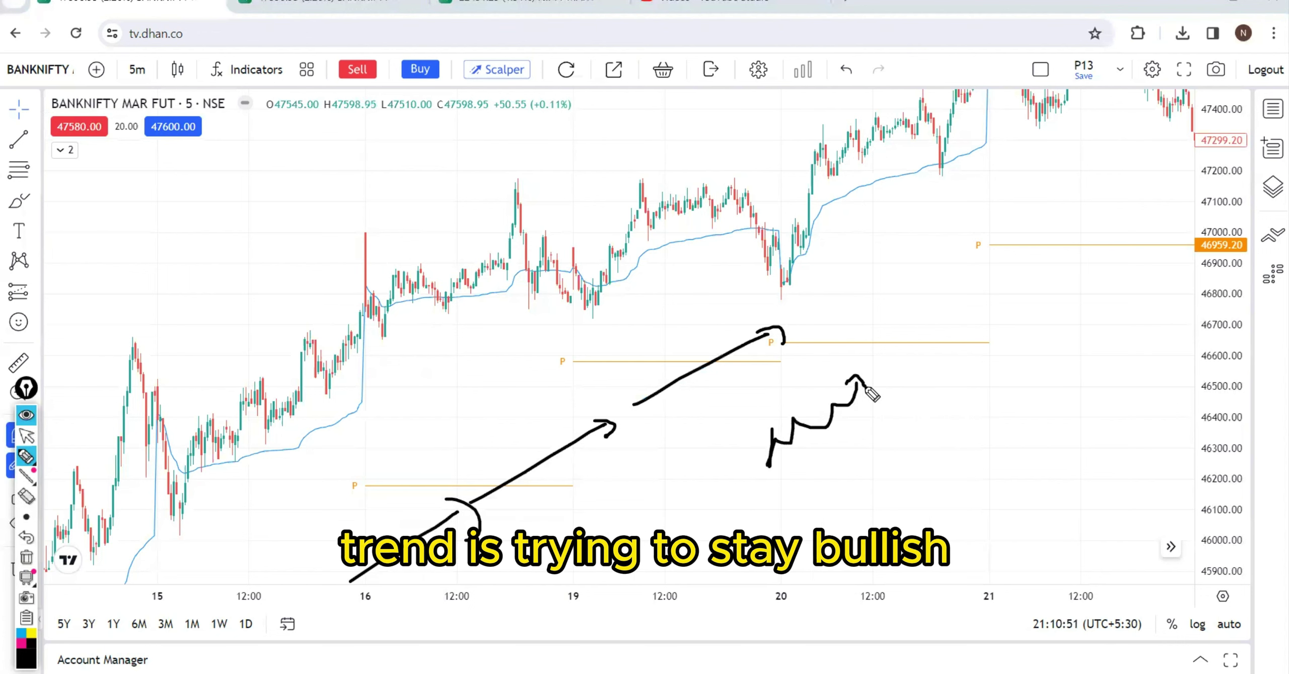
{"action": "mouse_move", "coordinate": [777, 287]}
{"action": "left_mouse_down"}
{"action": "mouse_move", "coordinate": [726, 254]}
{"action": "mouse_move", "coordinate": [730, 280]}
{"action": "mouse_move", "coordinate": [755, 254]}
{"action": "left_mouse_up"}
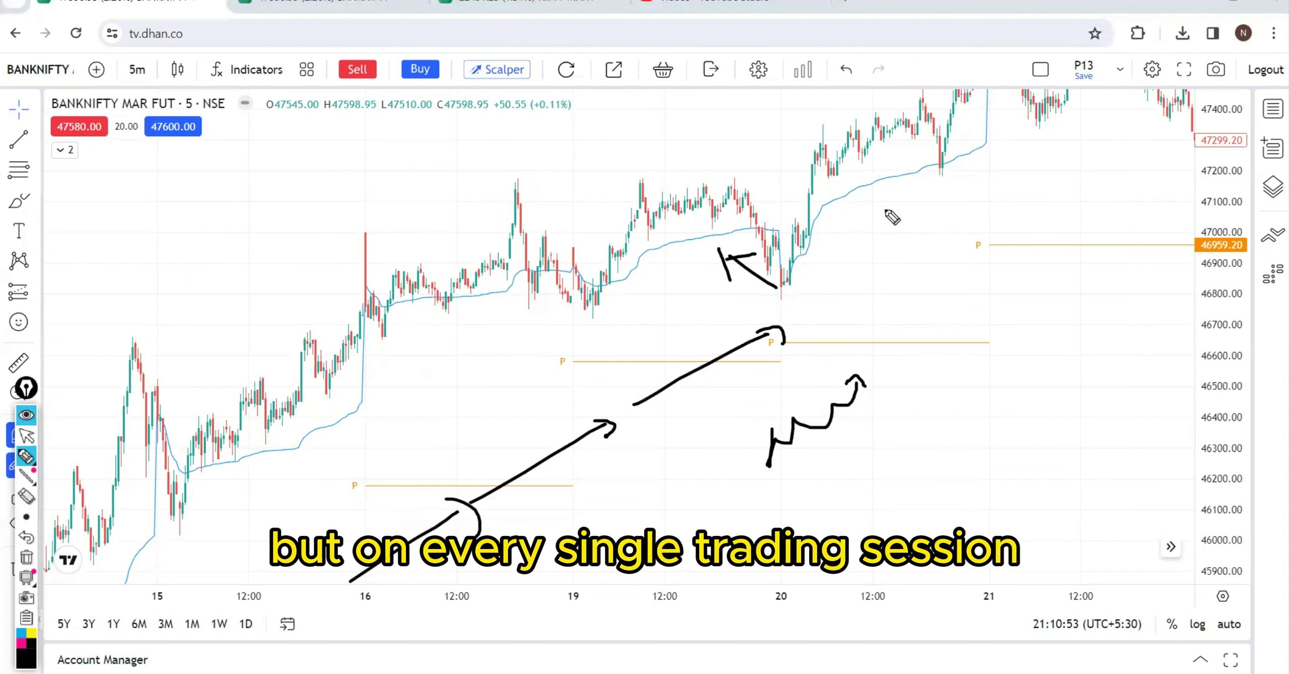
{"action": "mouse_move", "coordinate": [877, 222]}
{"action": "left_mouse_down"}
{"action": "mouse_move", "coordinate": [879, 204]}
{"action": "mouse_move", "coordinate": [919, 237]}
{"action": "left_mouse_up"}
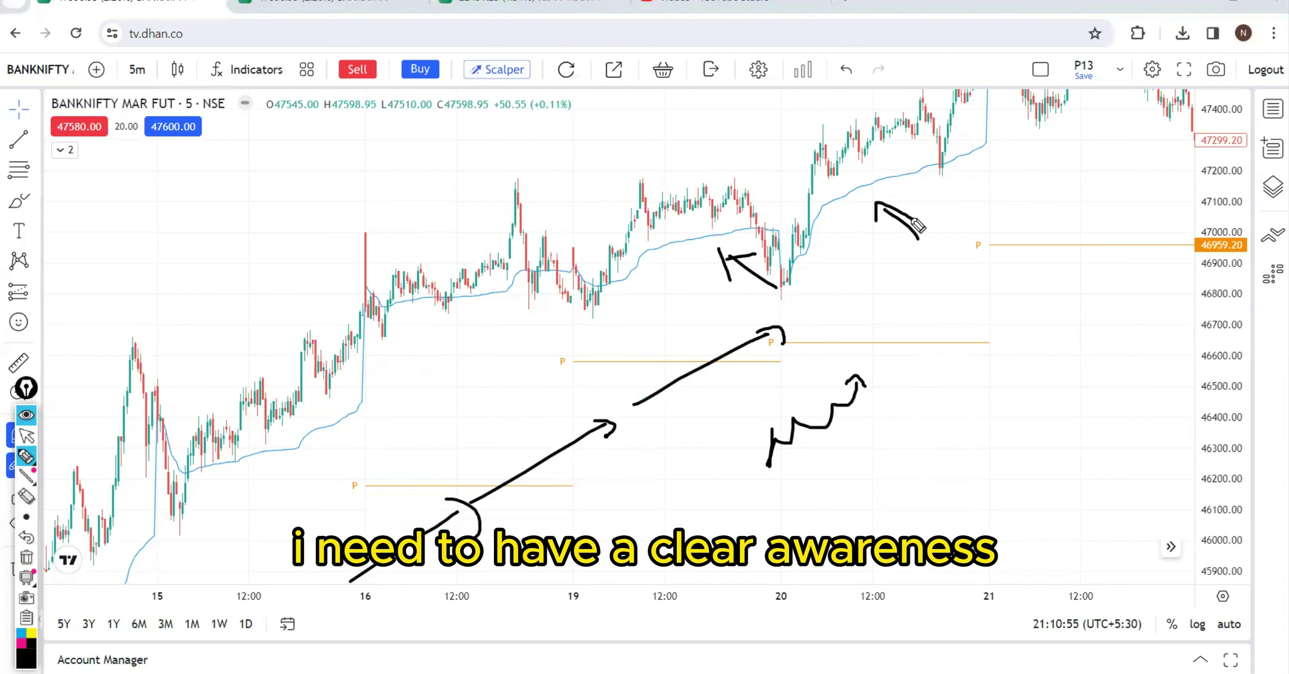
Draw a horizontal reference line below the 21 February pivot with bounce and rejection arrows, and link the 21 and 20 February pivots.
{"action": "left_click_drag", "start_coordinate": [944, 315], "coordinate": [1069, 316]}
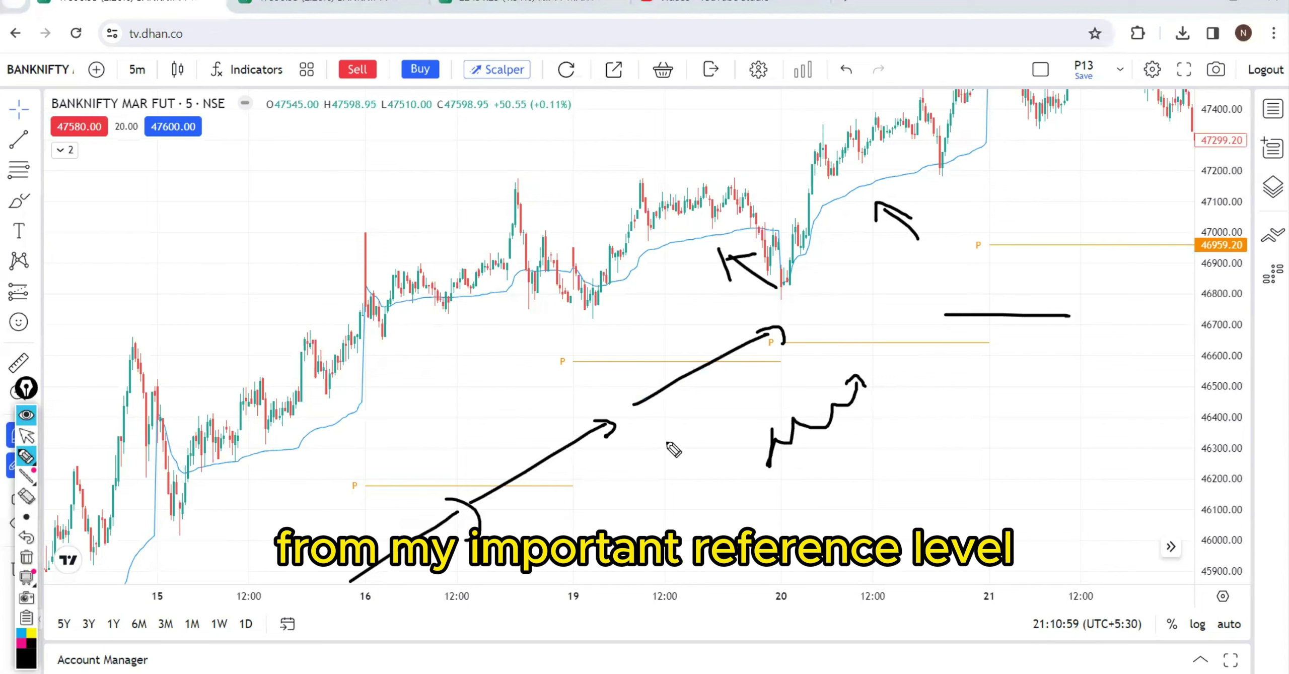
{"action": "left_click_drag", "start_coordinate": [1076, 316], "coordinate": [1219, 315]}
{"action": "mouse_move", "coordinate": [1019, 284]}
{"action": "left_mouse_down"}
{"action": "mouse_move", "coordinate": [1049, 315]}
{"action": "mouse_move", "coordinate": [1083, 237]}
{"action": "mouse_move", "coordinate": [1096, 254]}
{"action": "left_mouse_up"}
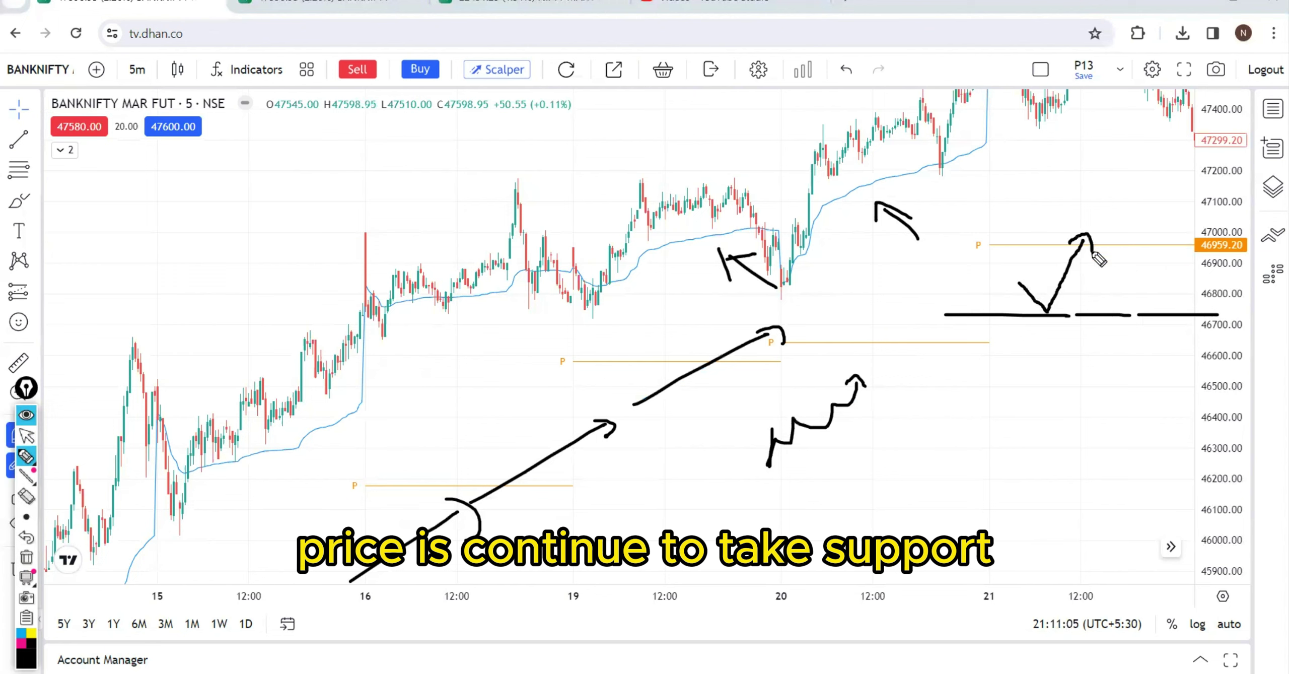
{"action": "mouse_move", "coordinate": [1088, 348]}
{"action": "left_mouse_down"}
{"action": "mouse_move", "coordinate": [1115, 313]}
{"action": "mouse_move", "coordinate": [1149, 376]}
{"action": "mouse_move", "coordinate": [1169, 364]}
{"action": "left_mouse_up"}
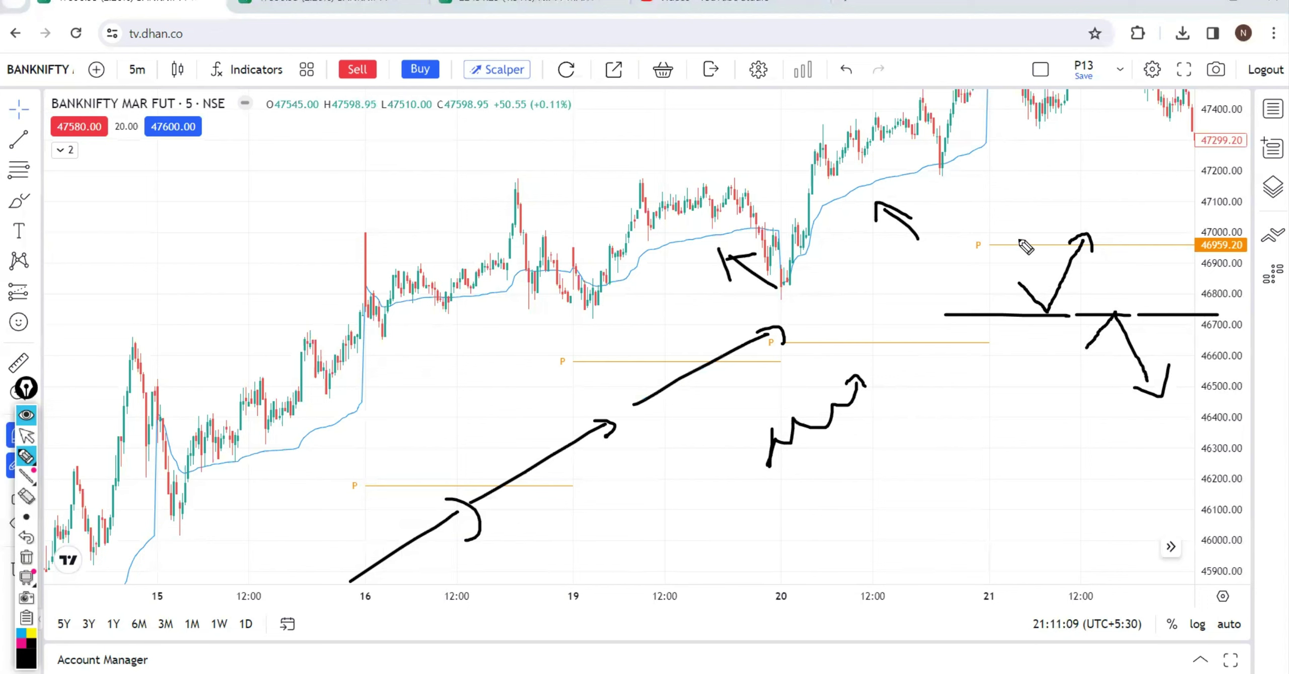
{"action": "mouse_move", "coordinate": [1019, 241]}
{"action": "left_mouse_down"}
{"action": "mouse_move", "coordinate": [1075, 194]}
{"action": "mouse_move", "coordinate": [788, 351]}
{"action": "left_mouse_up"}
Draw a pink rising zigzag near the 20 February pivot and a pink hooked arrow returning to the horizontal reference line.
{"action": "left_click", "coordinate": [23, 641]}
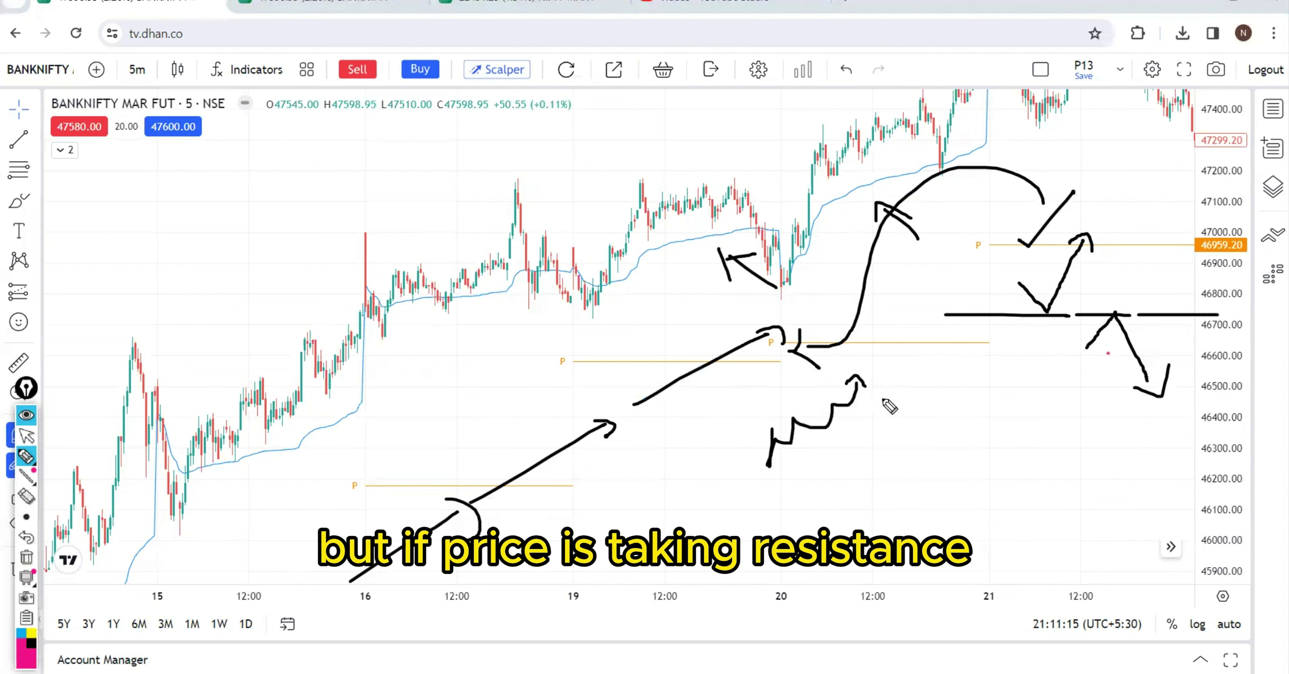
{"action": "mouse_move", "coordinate": [886, 416]}
{"action": "left_mouse_down"}
{"action": "mouse_move", "coordinate": [941, 333]}
{"action": "mouse_move", "coordinate": [959, 351]}
{"action": "left_mouse_up"}
{"action": "mouse_move", "coordinate": [1113, 262]}
{"action": "left_mouse_down"}
{"action": "mouse_move", "coordinate": [1170, 301]}
{"action": "mouse_move", "coordinate": [1139, 316]}
{"action": "mouse_move", "coordinate": [1151, 325]}
{"action": "left_mouse_up"}
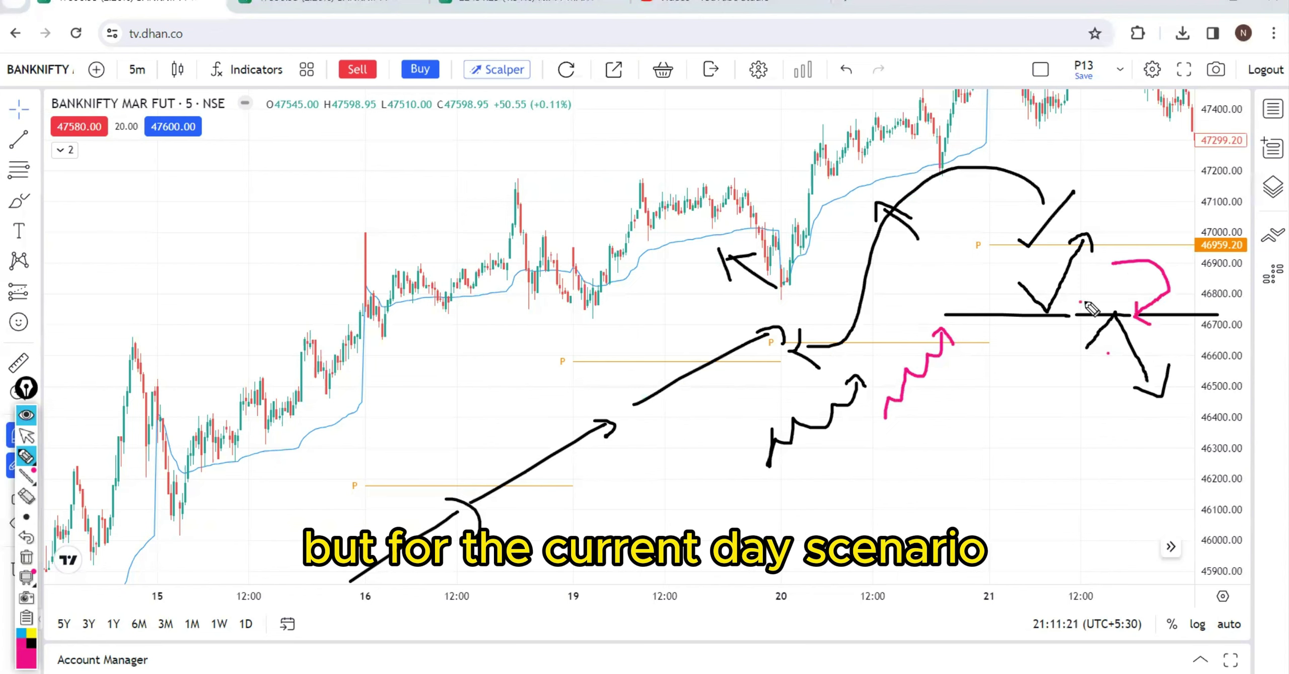
Box and cross out the reference line in pink, add a falling zigzag arrow, write SUPPORT below it, and clear all drawings.
{"action": "mouse_move", "coordinate": [1082, 304]}
{"action": "left_mouse_down"}
{"action": "mouse_move", "coordinate": [1163, 333]}
{"action": "mouse_move", "coordinate": [1079, 309]}
{"action": "mouse_move", "coordinate": [1019, 348]}
{"action": "mouse_move", "coordinate": [1063, 370]}
{"action": "left_mouse_up"}
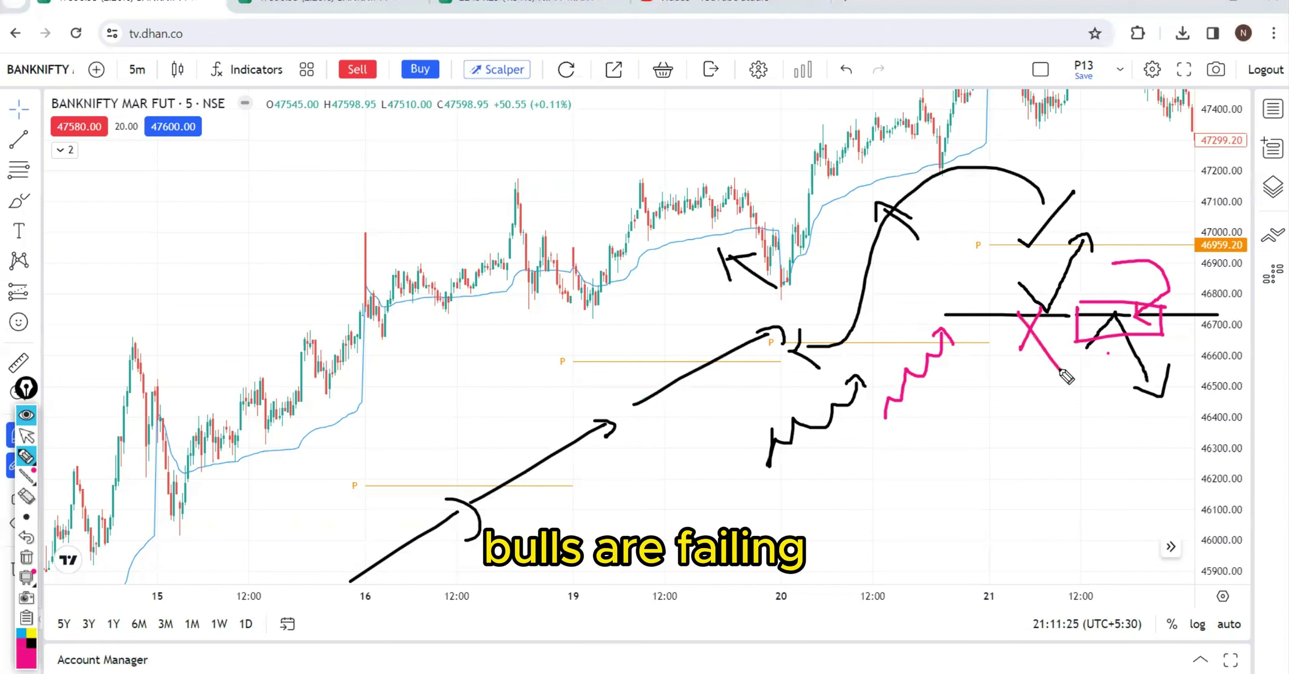
{"action": "mouse_move", "coordinate": [1181, 320]}
{"action": "left_mouse_down"}
{"action": "mouse_move", "coordinate": [1219, 398]}
{"action": "mouse_move", "coordinate": [1234, 396]}
{"action": "left_mouse_up"}
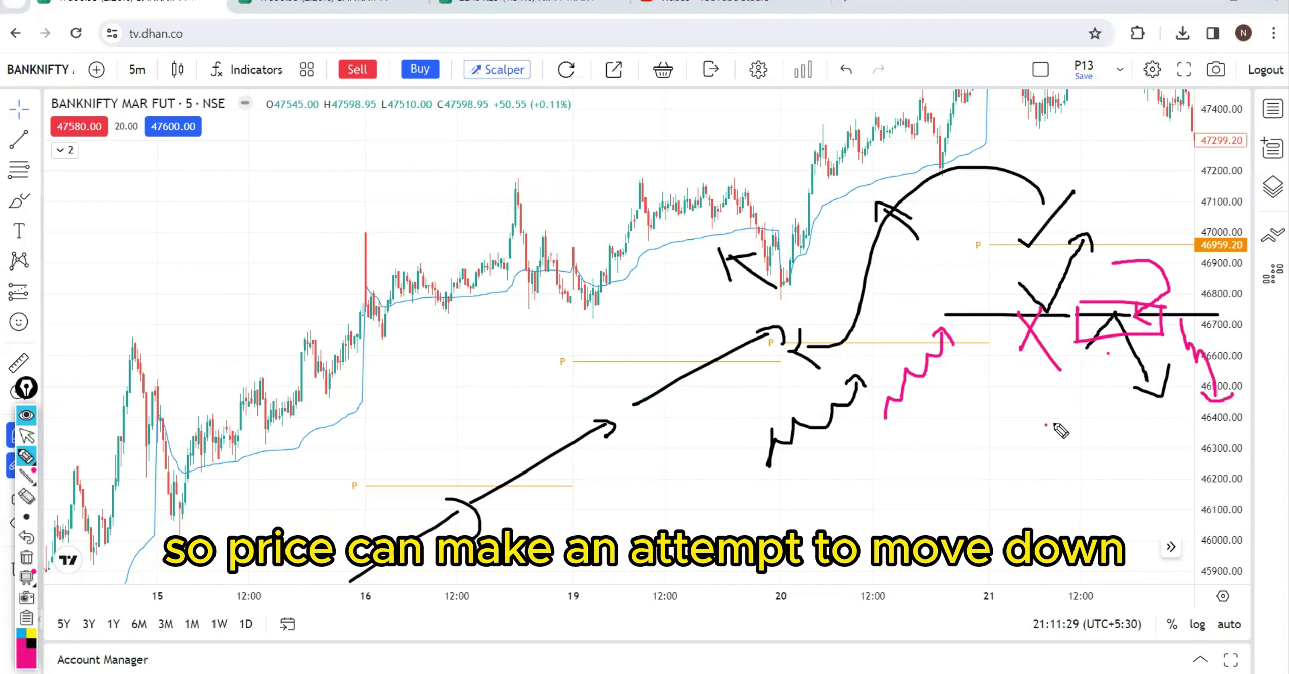
{"action": "mouse_move", "coordinate": [1053, 424]}
{"action": "left_mouse_down"}
{"action": "mouse_move", "coordinate": [1033, 447]}
{"action": "mouse_move", "coordinate": [1117, 424]}
{"action": "mouse_move", "coordinate": [1211, 451]}
{"action": "mouse_move", "coordinate": [1229, 419]}
{"action": "left_mouse_up"}
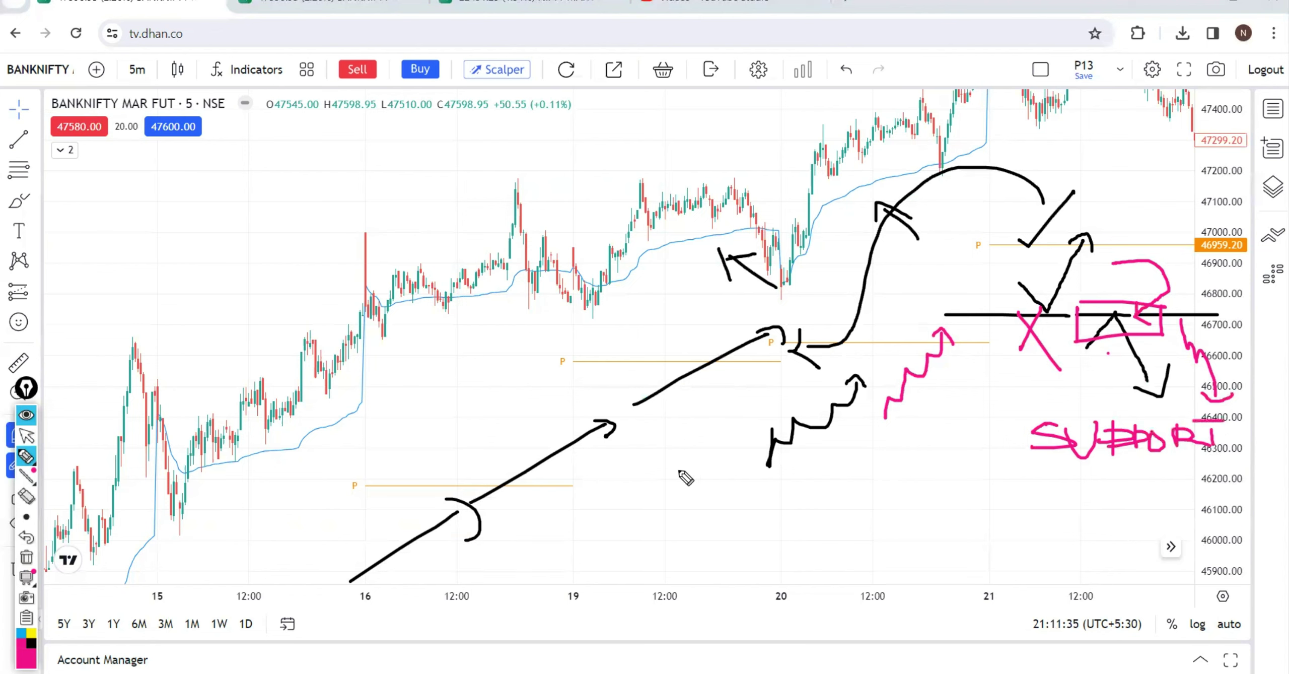
{"action": "left_click", "coordinate": [30, 579]}
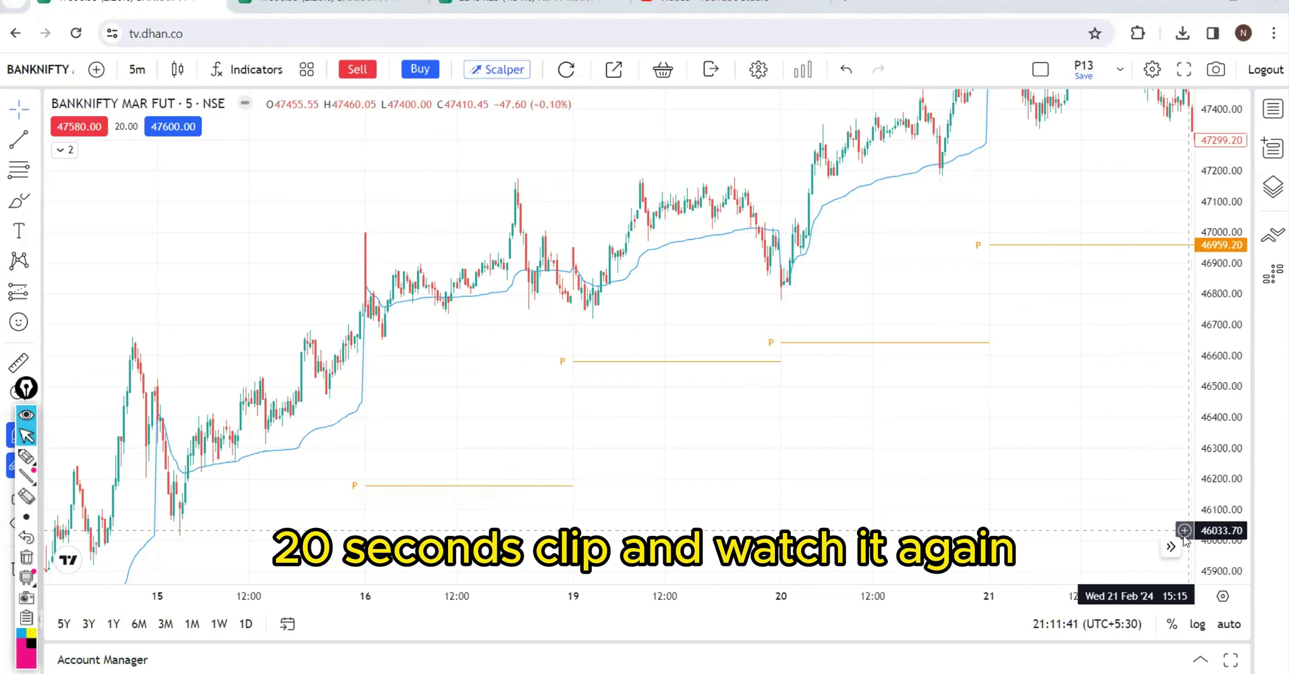
Draw a pink rising zigzag arrow from the 16 February pivot past the 19 and 20 February pivots, and clear it.
{"action": "left_click", "coordinate": [1171, 548]}
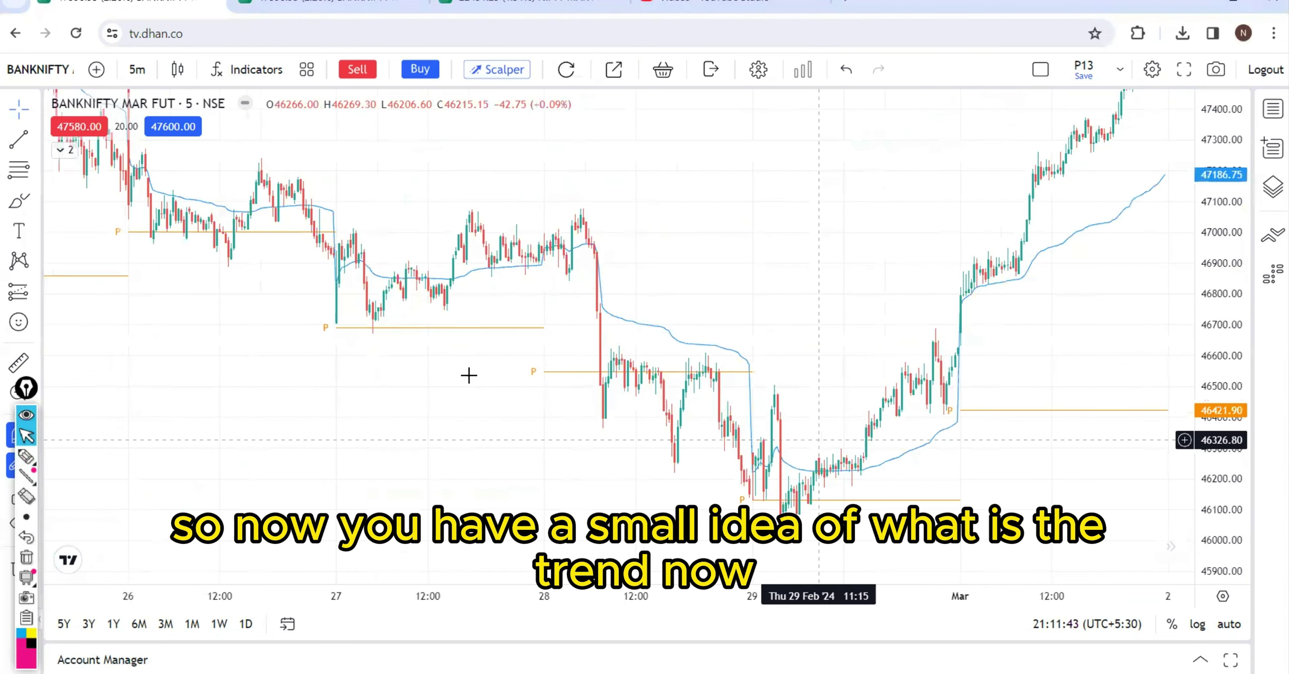
{"action": "left_click_drag", "start_coordinate": [469, 375], "coordinate": [932, 411]}
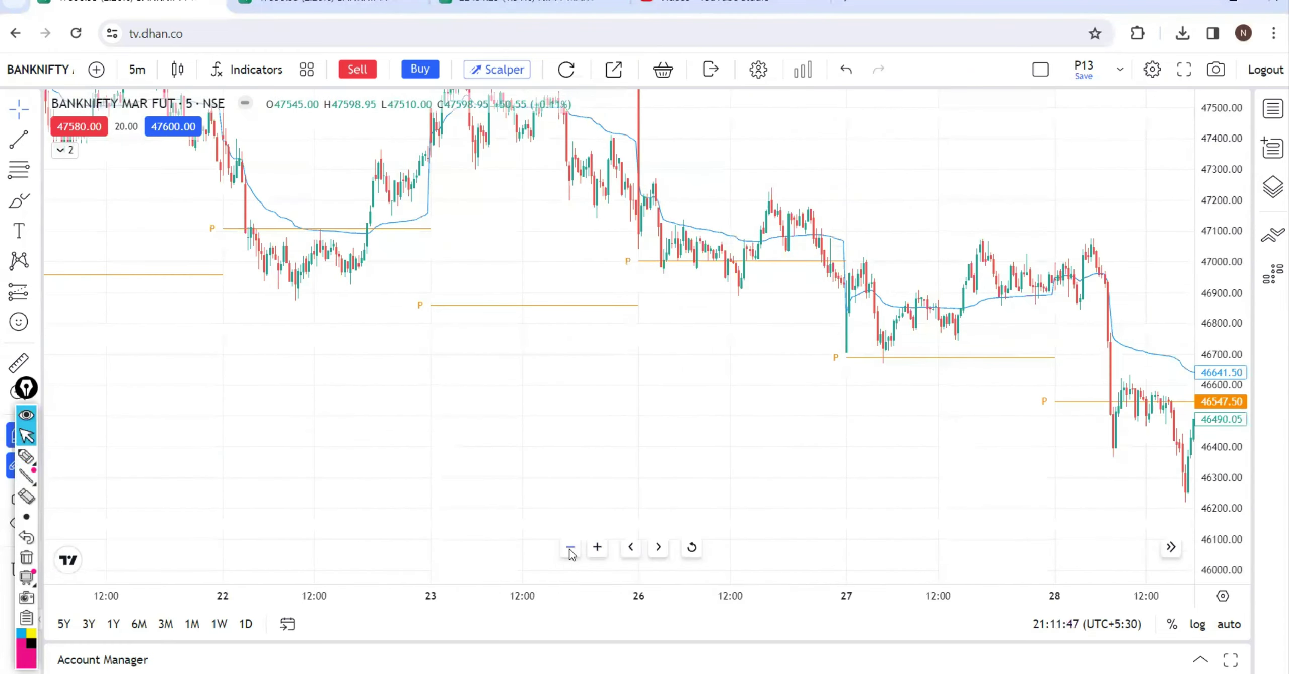
{"action": "left_click", "coordinate": [571, 548]}
{"action": "scroll", "coordinate": [854, 388], "scroll_direction": "down", "scroll_amount": 2}
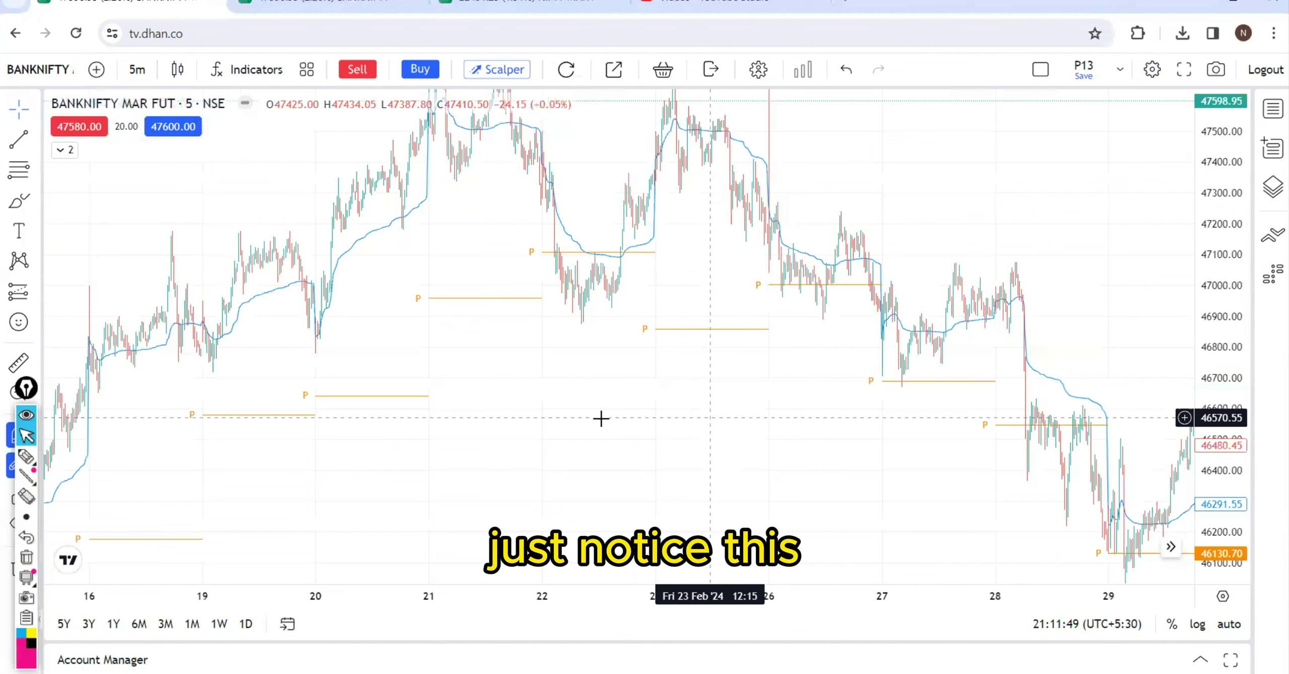
{"action": "left_click", "coordinate": [35, 460]}
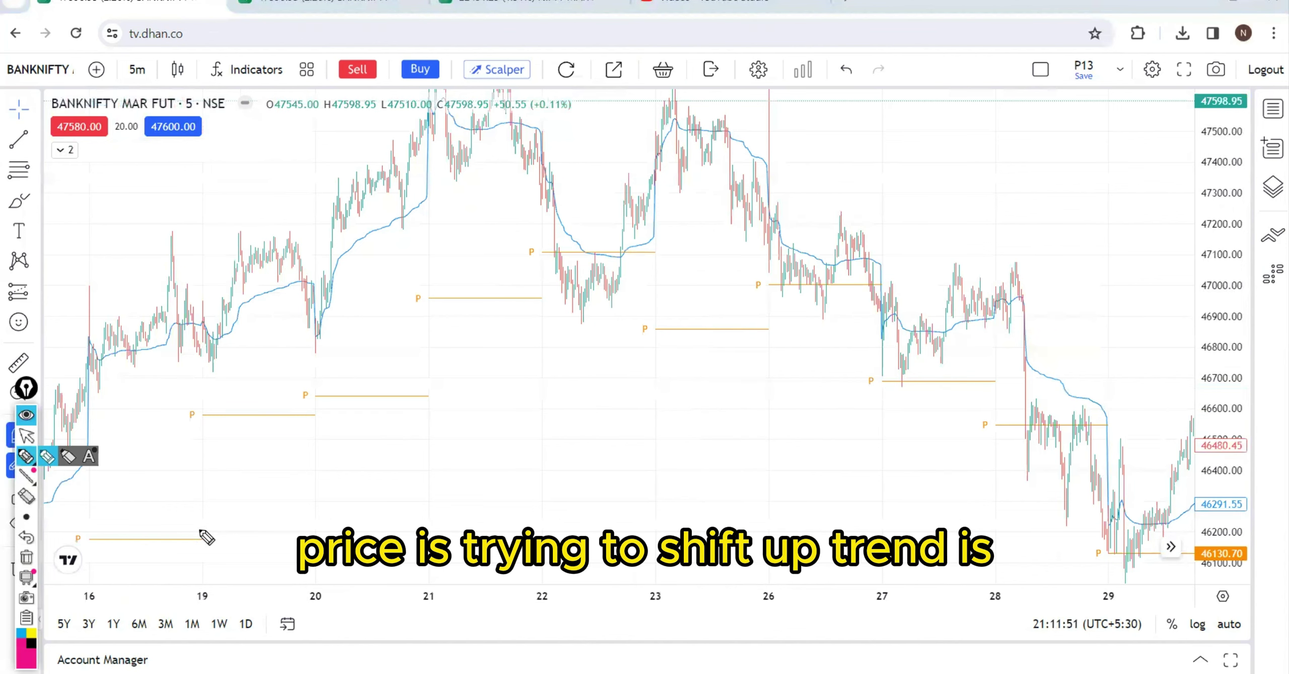
{"action": "left_click_drag", "start_coordinate": [201, 538], "coordinate": [405, 345]}
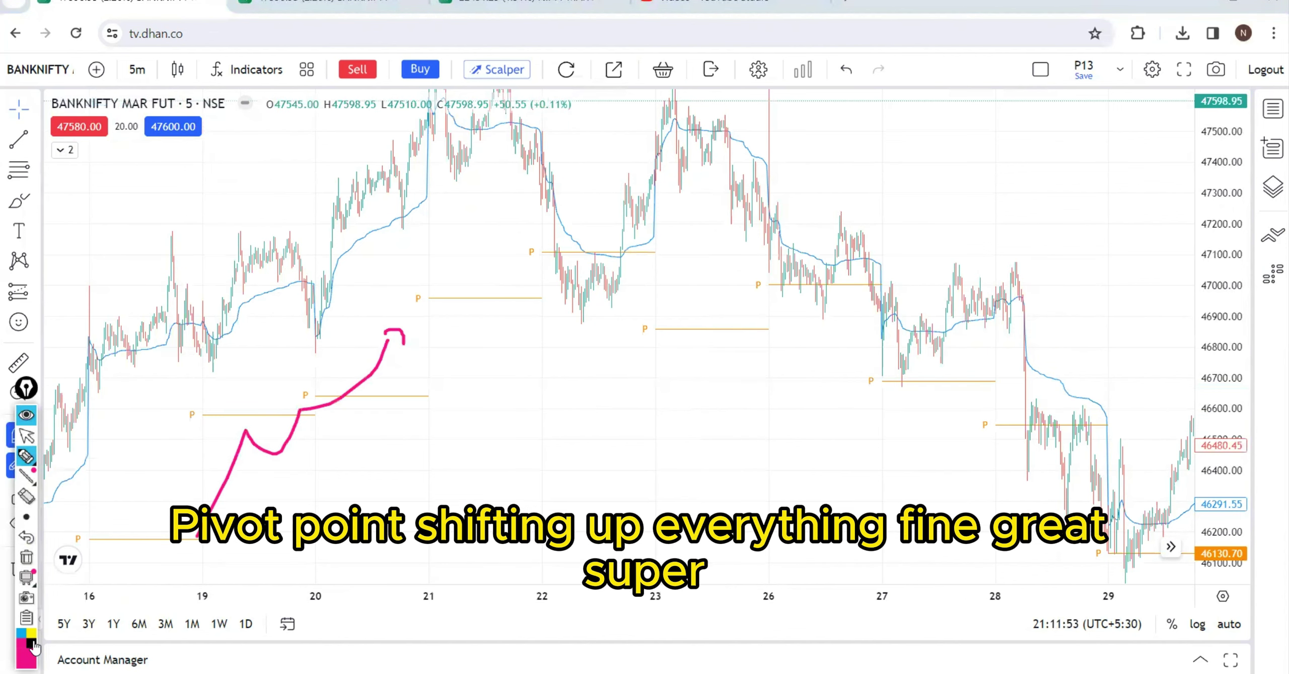
{"action": "left_click", "coordinate": [26, 556]}
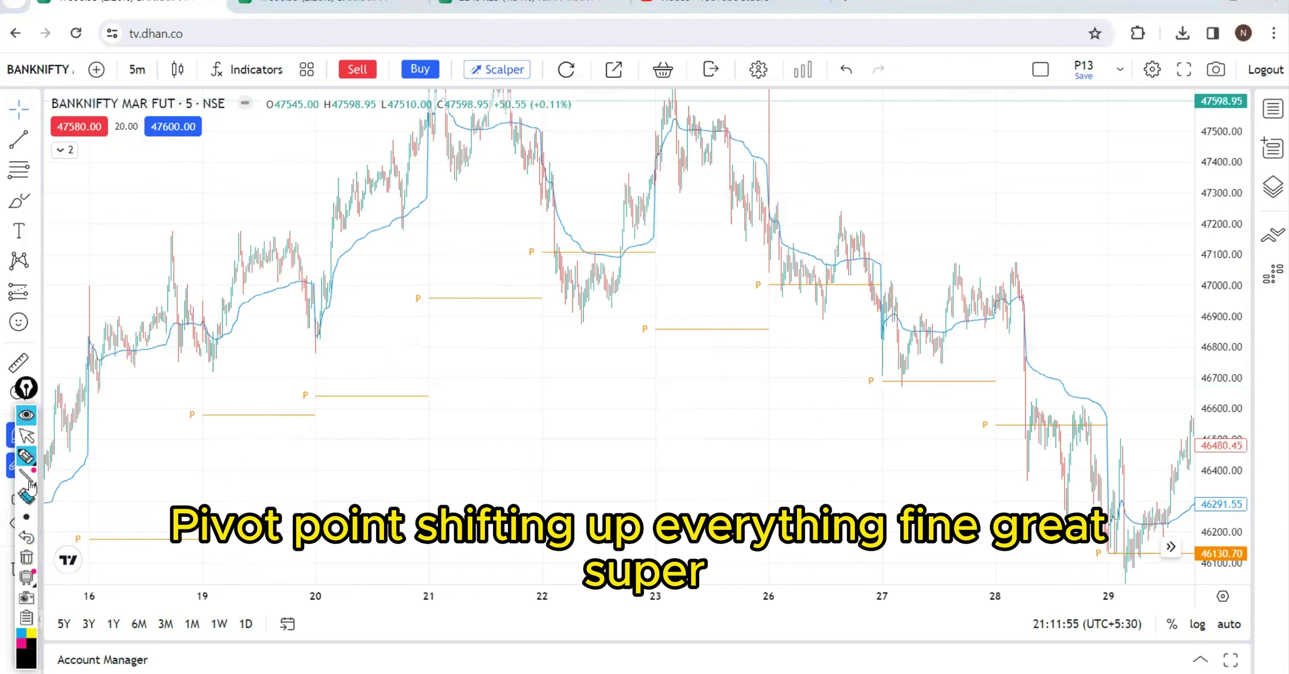
Link the 22 and 23 February pivots in black, add a vertical double arrow from price past the pivot and a cross, and clear everything.
{"action": "left_click", "coordinate": [26, 456]}
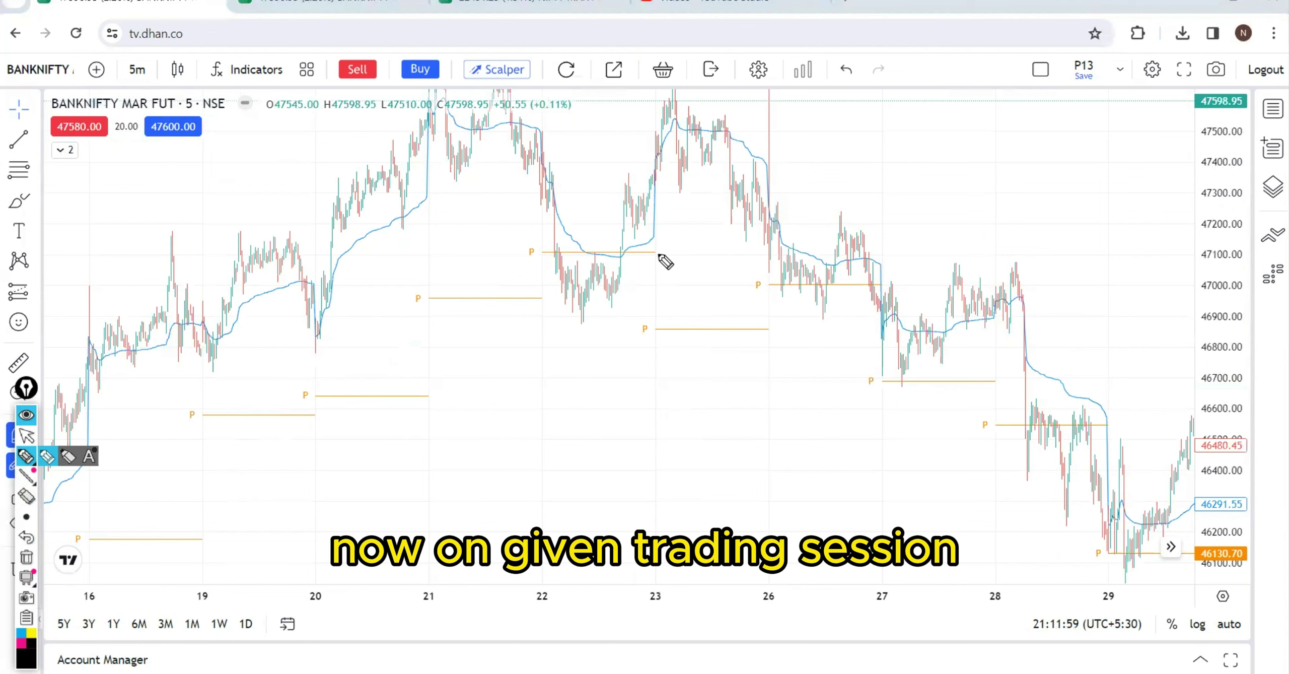
{"action": "mouse_move", "coordinate": [658, 255]}
{"action": "left_mouse_down"}
{"action": "mouse_move", "coordinate": [681, 274]}
{"action": "mouse_move", "coordinate": [681, 313]}
{"action": "mouse_move", "coordinate": [700, 323]}
{"action": "mouse_move", "coordinate": [701, 259]}
{"action": "mouse_move", "coordinate": [684, 275]}
{"action": "left_mouse_up"}
{"action": "mouse_move", "coordinate": [704, 135]}
{"action": "left_mouse_down"}
{"action": "mouse_move", "coordinate": [705, 370]}
{"action": "mouse_move", "coordinate": [726, 338]}
{"action": "left_mouse_up"}
{"action": "mouse_move", "coordinate": [695, 164]}
{"action": "left_mouse_down"}
{"action": "mouse_move", "coordinate": [708, 137]}
{"action": "mouse_move", "coordinate": [720, 163]}
{"action": "left_mouse_up"}
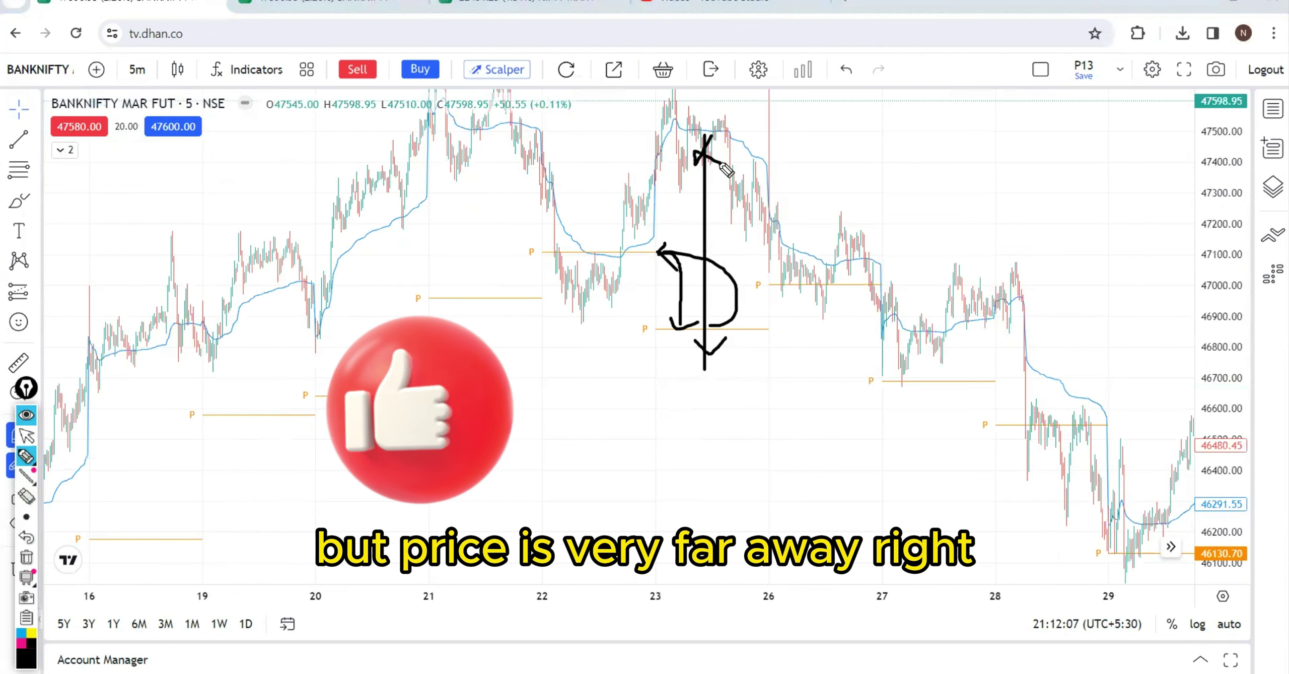
{"action": "mouse_move", "coordinate": [637, 131]}
{"action": "left_mouse_down"}
{"action": "mouse_move", "coordinate": [609, 171]}
{"action": "mouse_move", "coordinate": [653, 164]}
{"action": "left_mouse_up"}
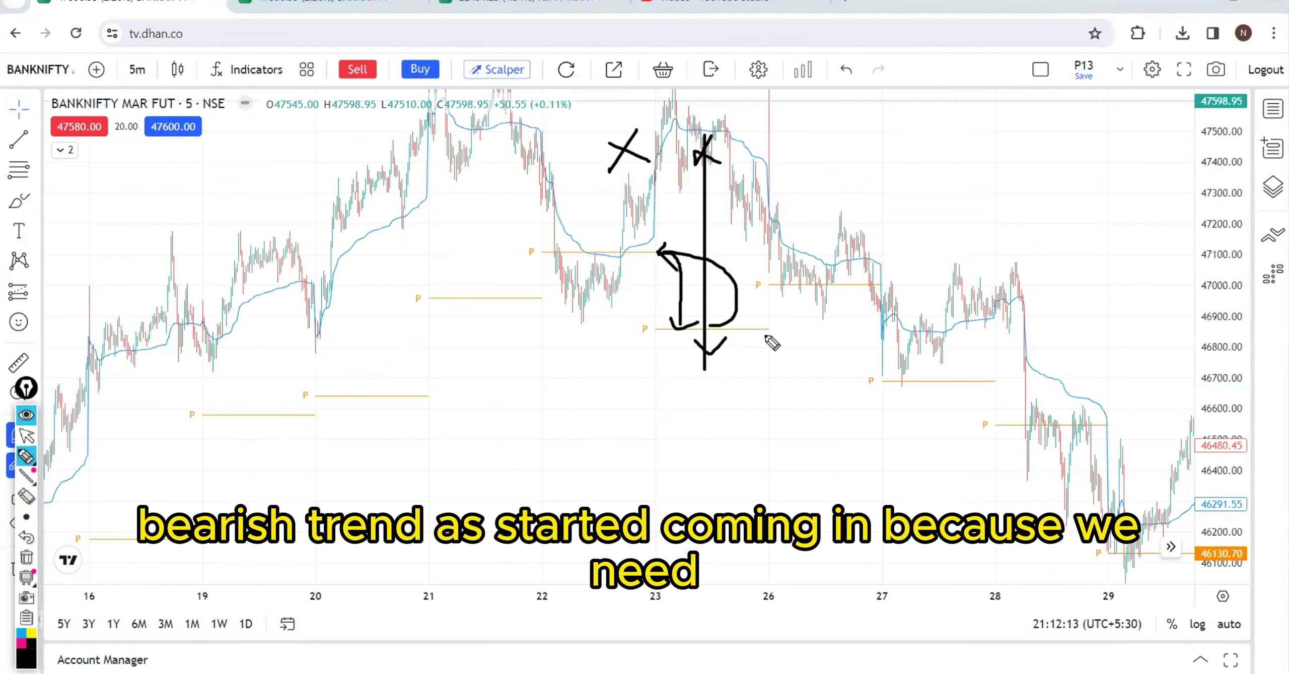
{"action": "left_click", "coordinate": [24, 560]}
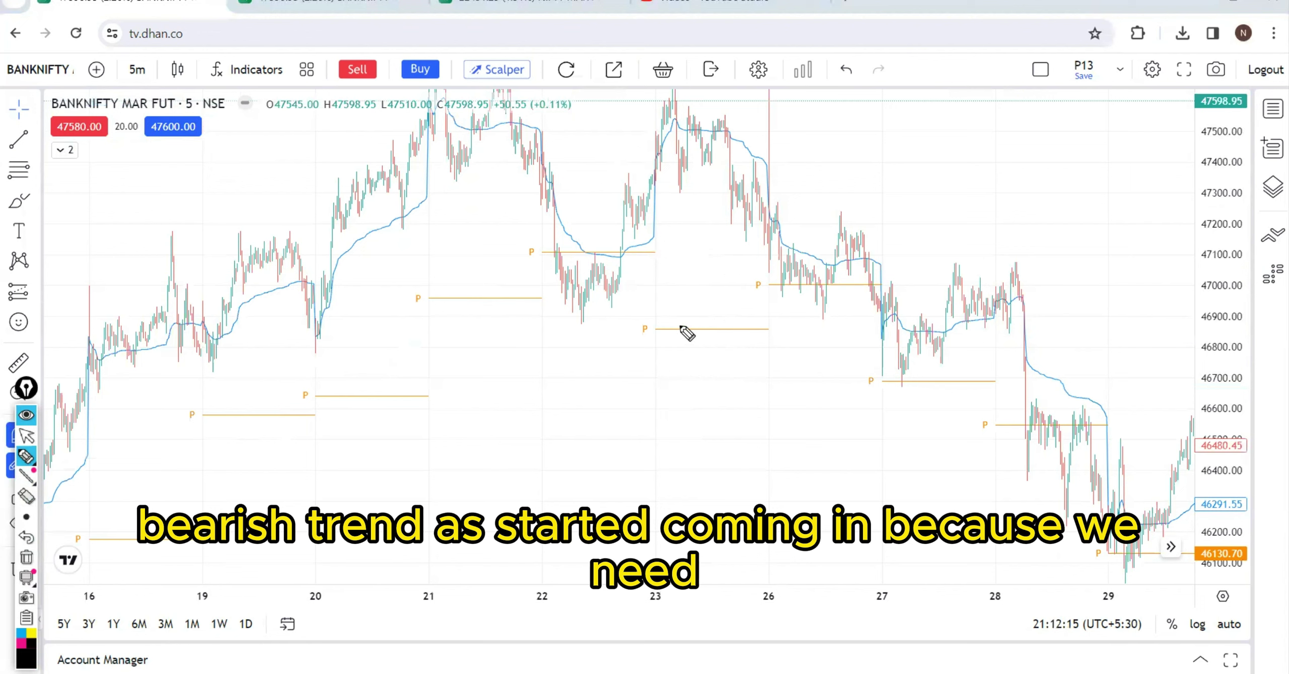
Draw two descending pivot lines from 23 February joined by an arrow, add a large arc from the 20 February area, and clear everything.
{"action": "mouse_move", "coordinate": [659, 328]}
{"action": "left_mouse_down"}
{"action": "mouse_move", "coordinate": [750, 327]}
{"action": "mouse_move", "coordinate": [765, 351]}
{"action": "mouse_move", "coordinate": [879, 344]}
{"action": "left_mouse_up"}
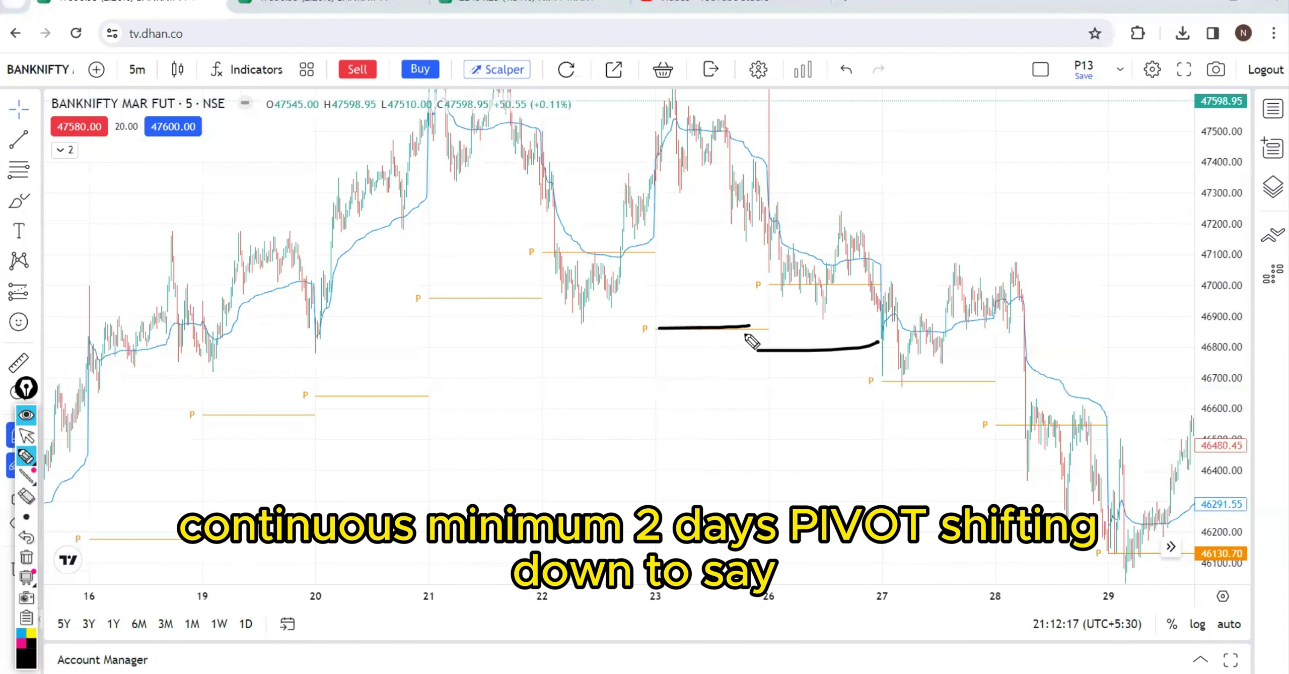
{"action": "left_click_drag", "start_coordinate": [745, 334], "coordinate": [836, 340]}
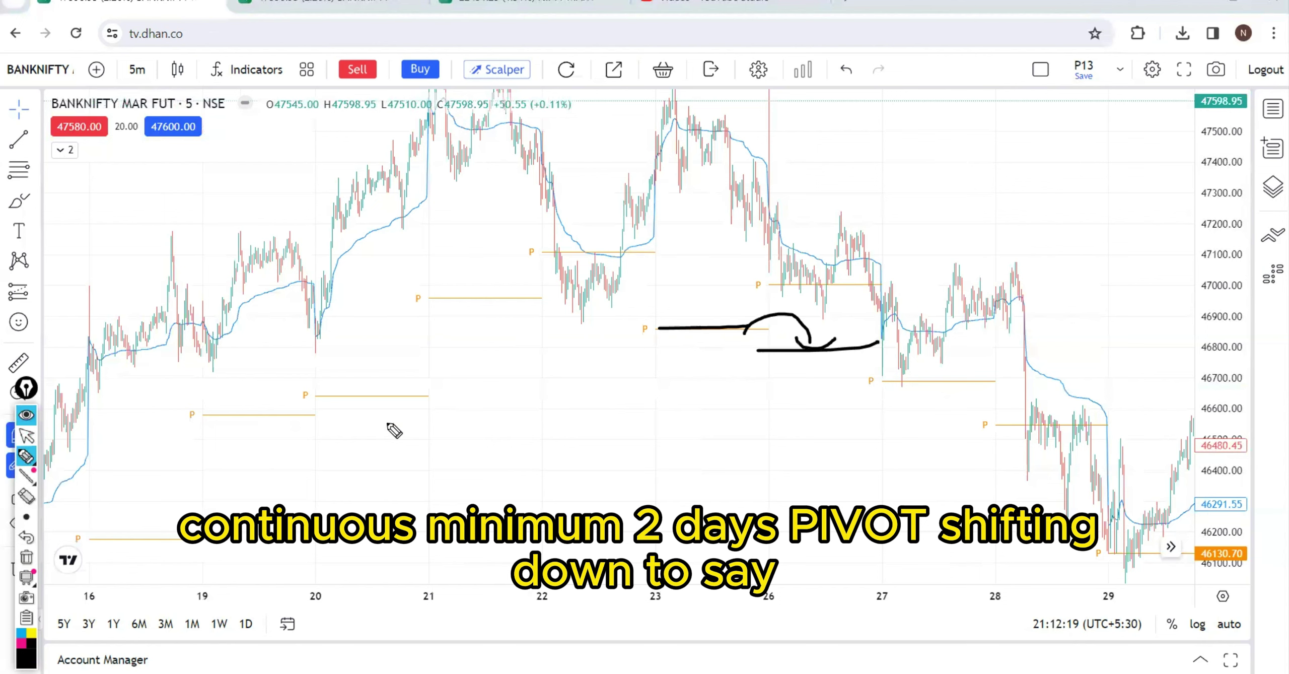
{"action": "mouse_move", "coordinate": [377, 434]}
{"action": "left_mouse_down"}
{"action": "mouse_move", "coordinate": [670, 183]}
{"action": "mouse_move", "coordinate": [795, 330]}
{"action": "left_mouse_up"}
{"action": "left_click_drag", "start_coordinate": [809, 304], "coordinate": [787, 328]}
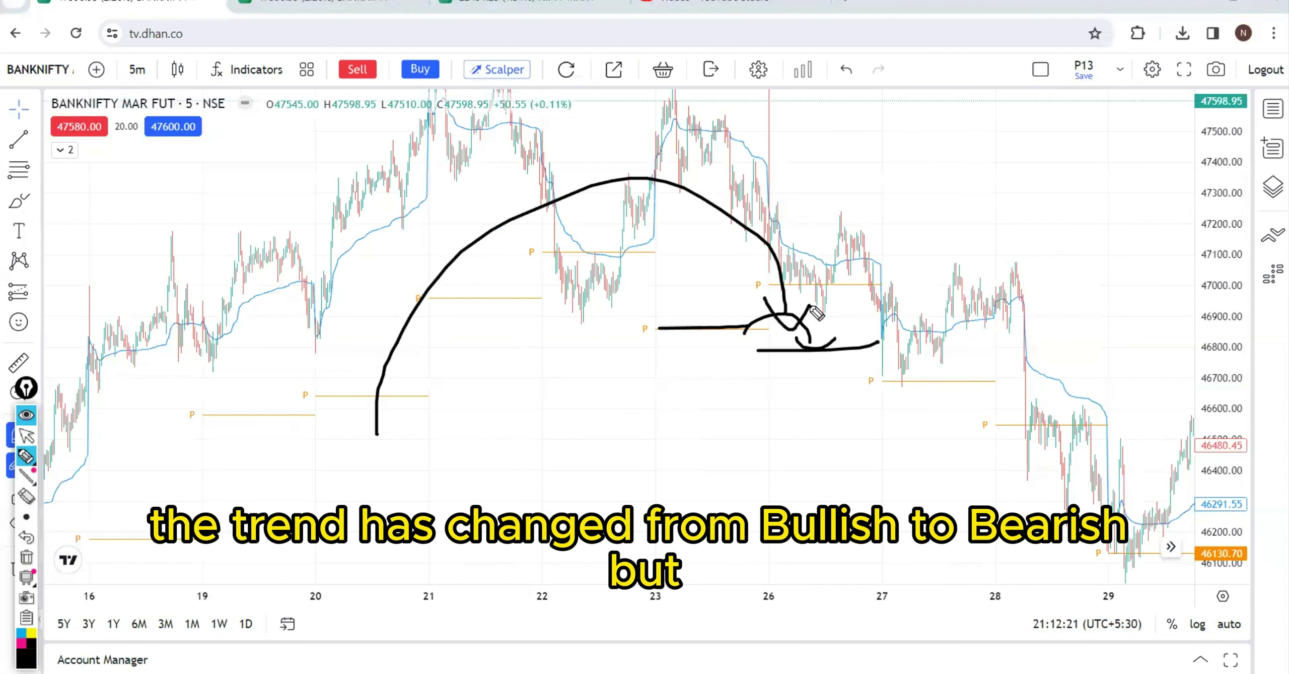
{"action": "left_click", "coordinate": [26, 556]}
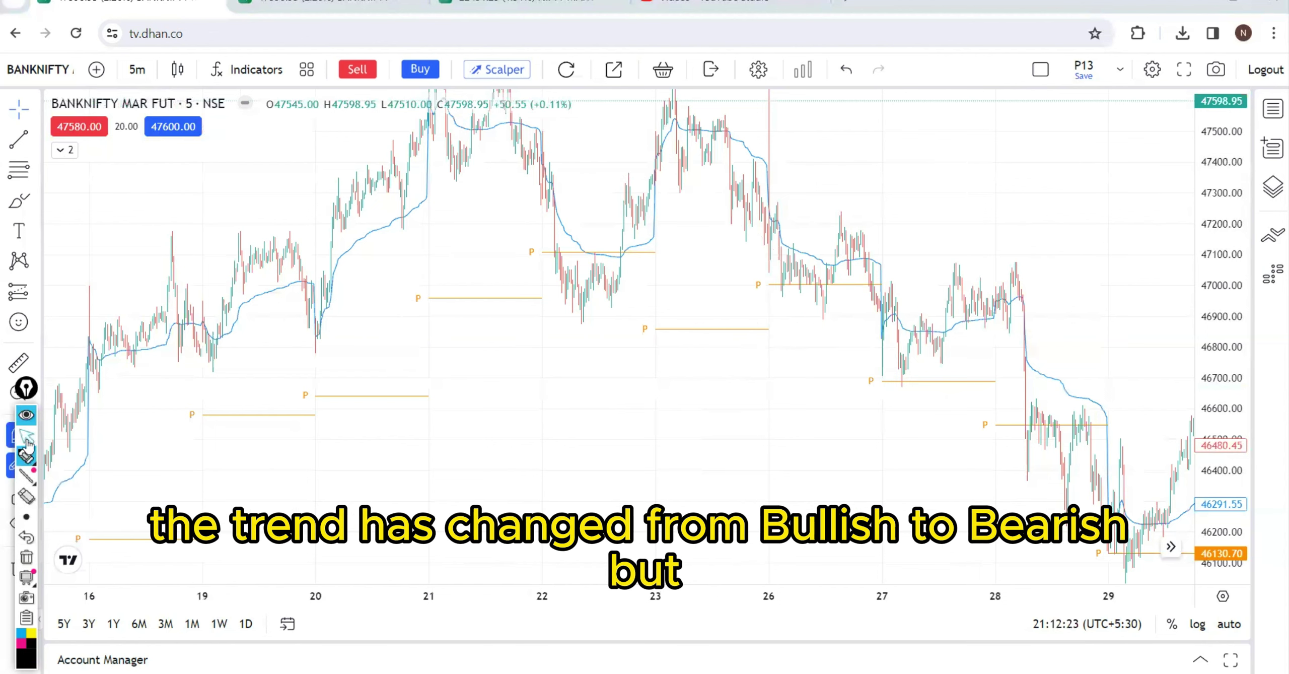
Draw a black curved arrow from the 22 February pivot down to the 23 February pivot, and clear it.
{"action": "left_click", "coordinate": [27, 436]}
{"action": "left_click", "coordinate": [26, 453]}
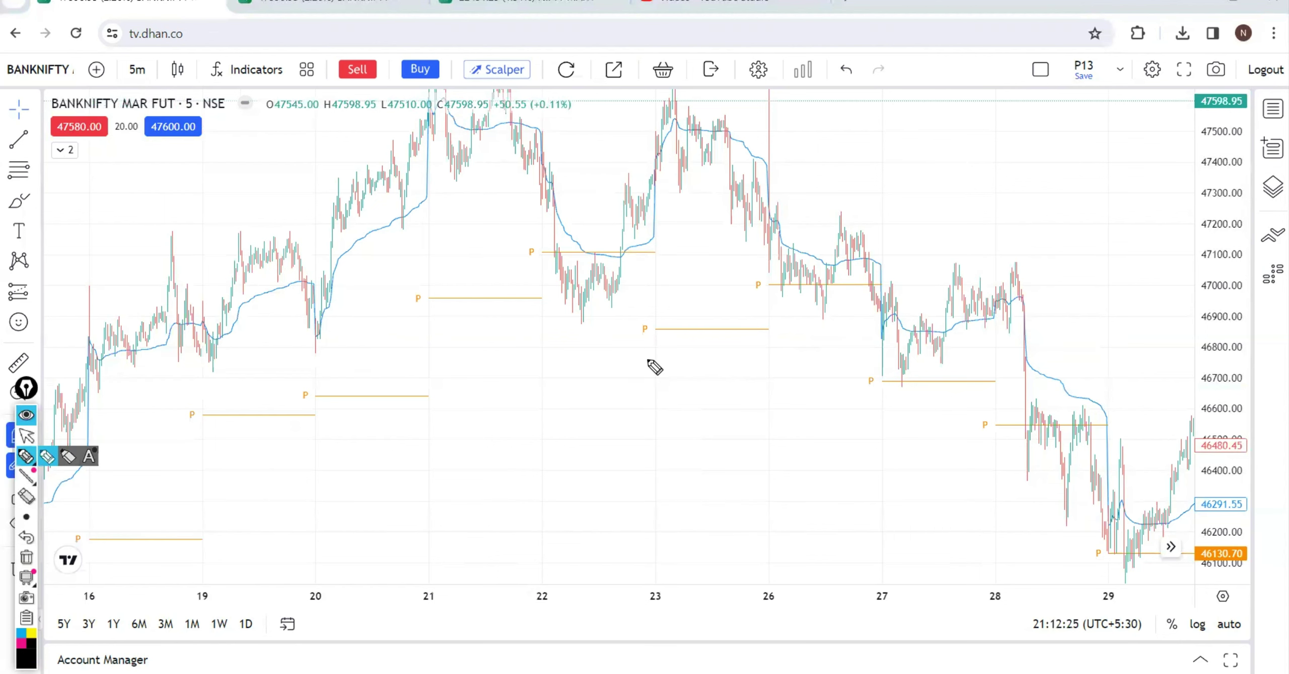
{"action": "left_click_drag", "start_coordinate": [645, 257], "coordinate": [707, 313]}
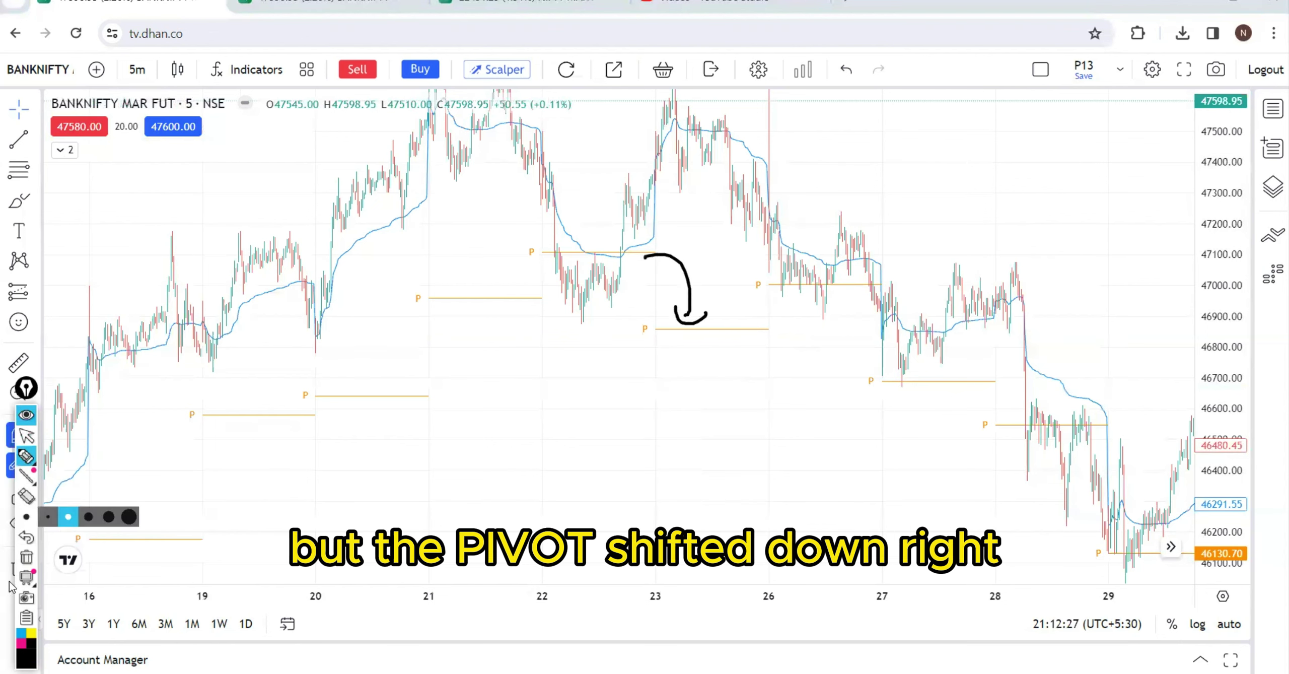
{"action": "left_click", "coordinate": [26, 557]}
Draw a rising zigzag arrow across the 20 and 21 February pivots and a curved arrow from the 22 February pivot down to the 23 February pivot.
{"action": "left_click", "coordinate": [27, 436]}
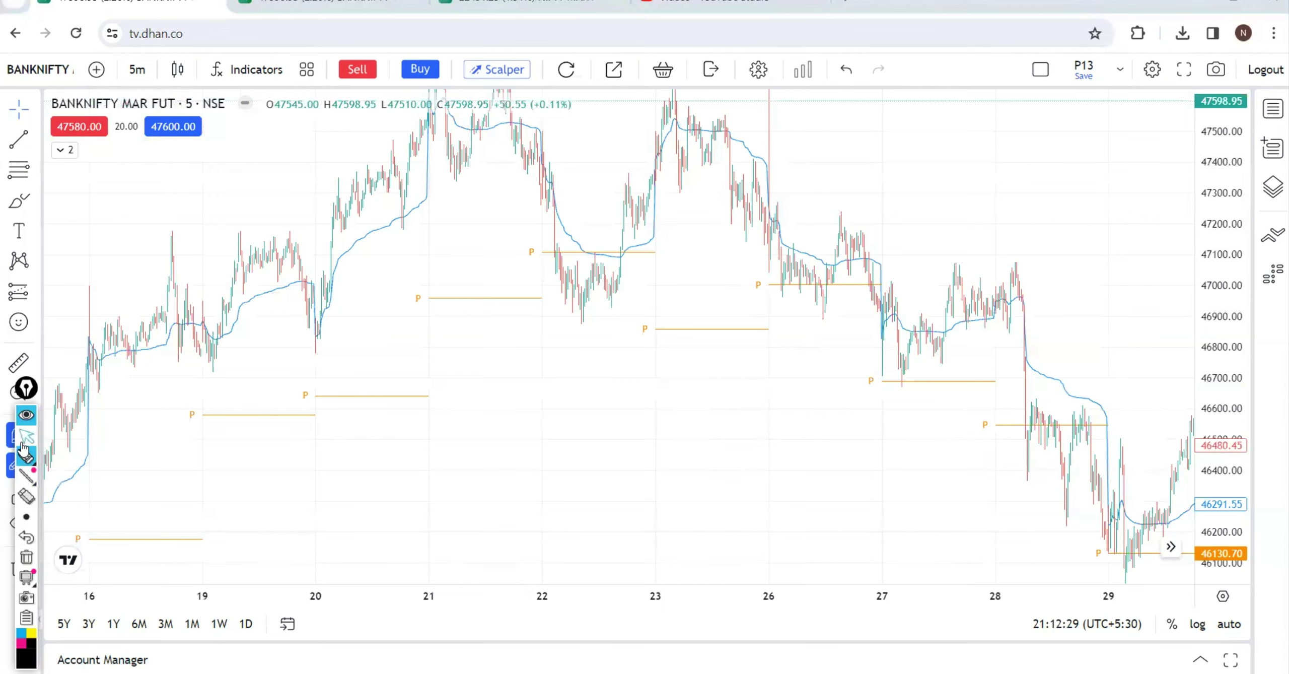
{"action": "left_click_drag", "start_coordinate": [607, 384], "coordinate": [637, 453]}
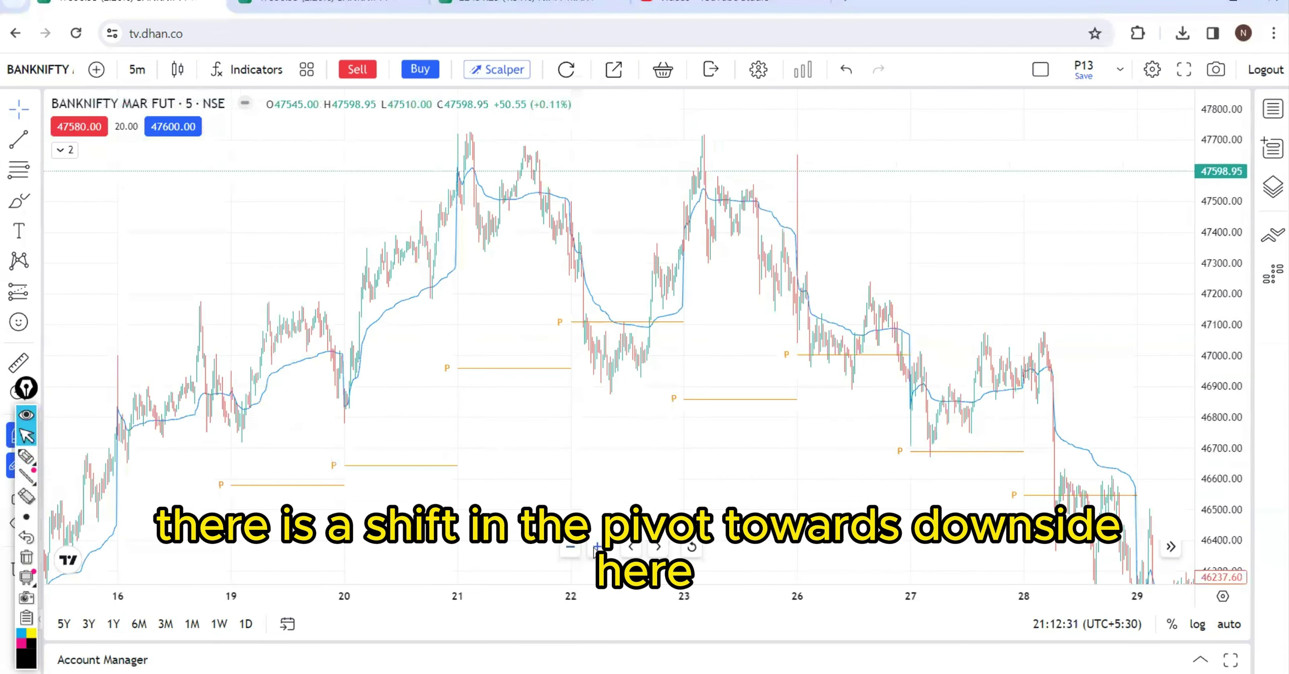
{"action": "scroll", "coordinate": [596, 550], "scroll_direction": "up", "scroll_amount": 5}
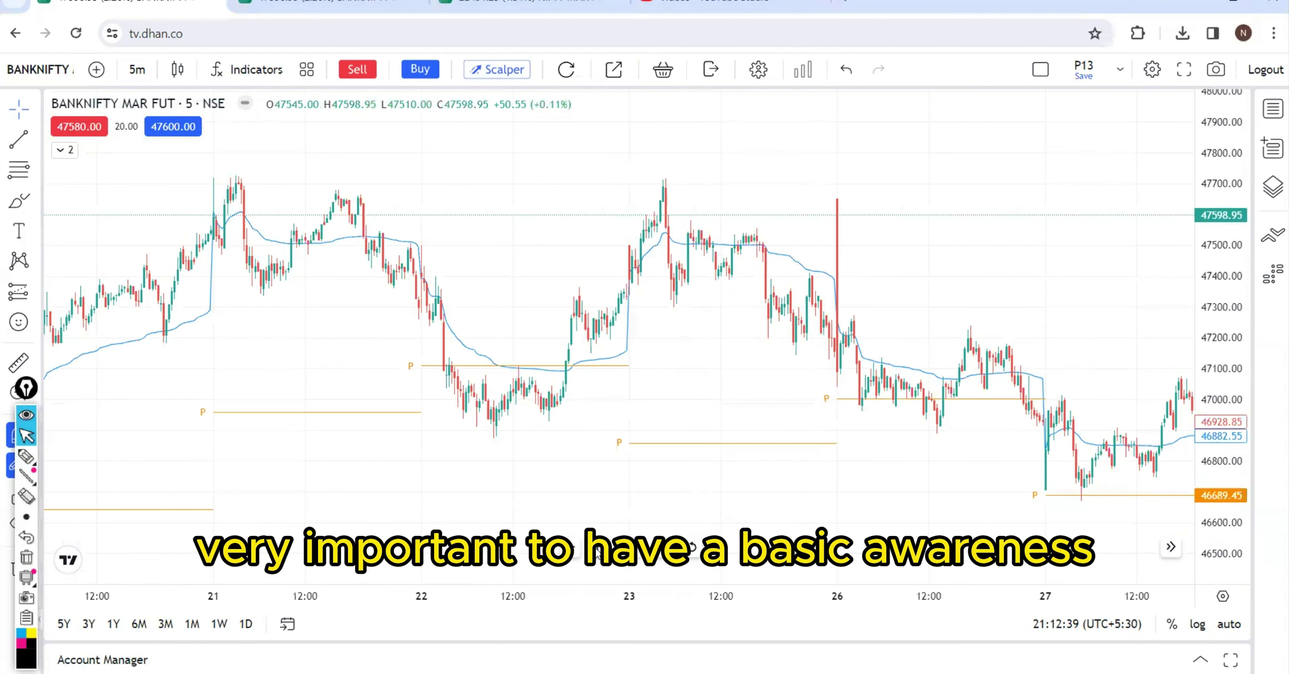
{"action": "scroll", "coordinate": [616, 339], "scroll_direction": "up", "scroll_amount": 3}
{"action": "left_click_drag", "start_coordinate": [255, 455], "coordinate": [457, 455]}
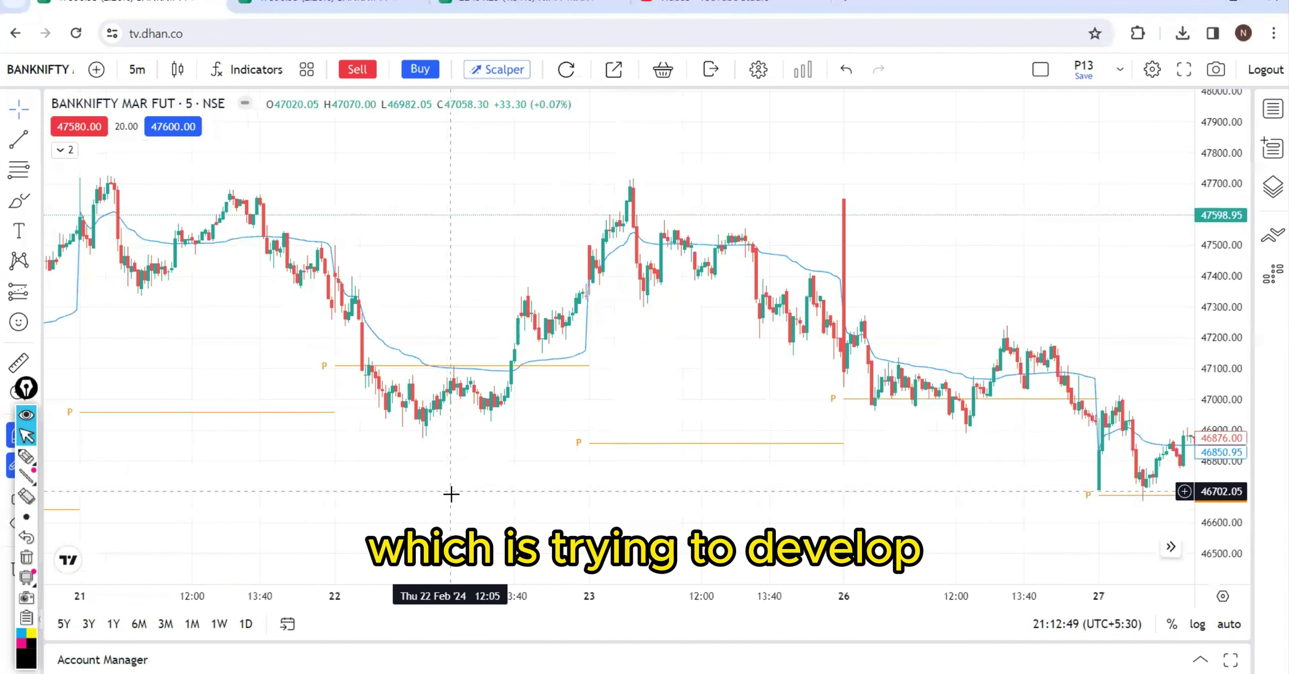
{"action": "scroll", "coordinate": [519, 543], "scroll_direction": "down", "scroll_amount": 2}
{"action": "left_click", "coordinate": [26, 456]}
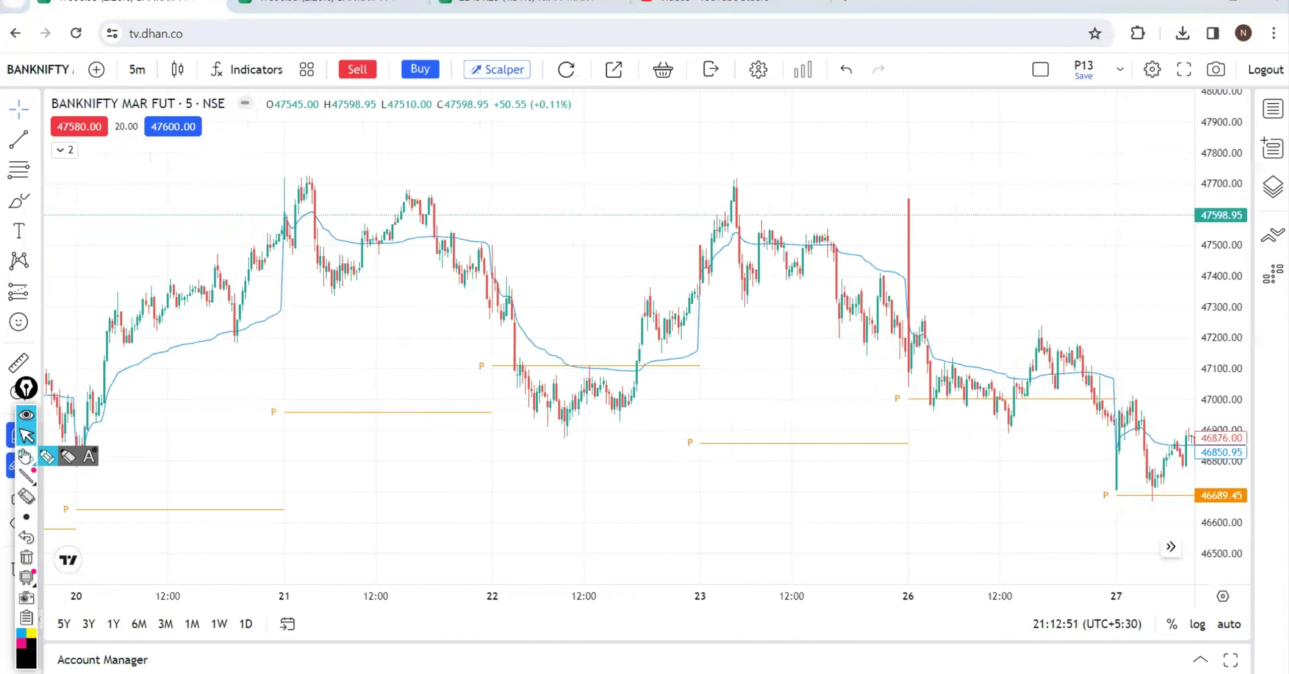
{"action": "mouse_move", "coordinate": [209, 539]}
{"action": "left_mouse_down"}
{"action": "mouse_move", "coordinate": [348, 429]}
{"action": "mouse_move", "coordinate": [361, 438]}
{"action": "left_mouse_up"}
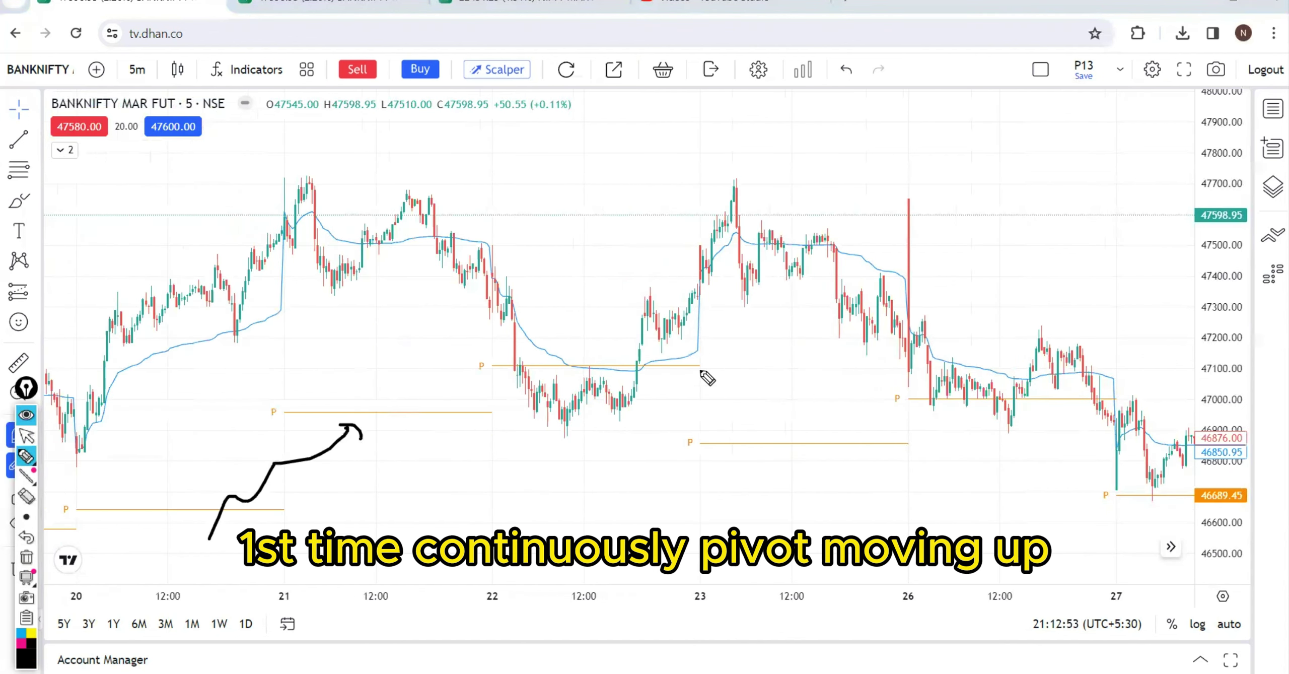
{"action": "left_click_drag", "start_coordinate": [694, 369], "coordinate": [765, 441]}
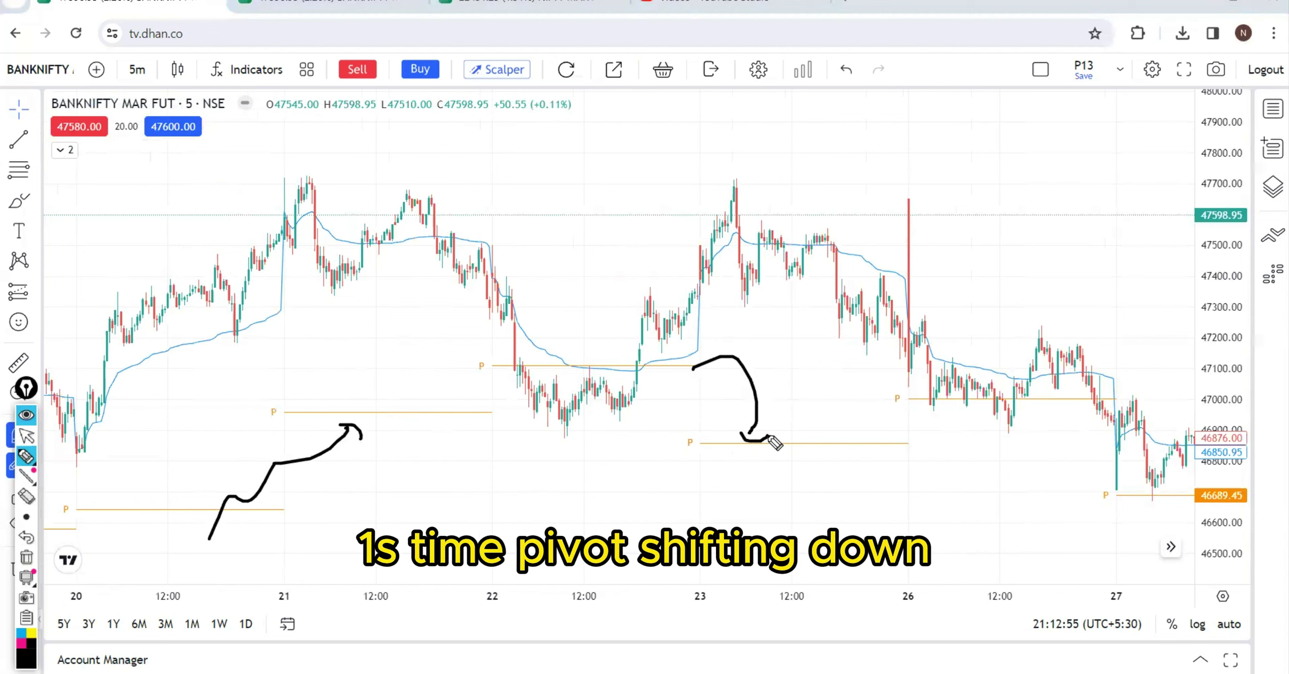
Add an arrow pointing to the 23 February high and lines over both 21 February peaks, and clear all drawings.
{"action": "mouse_move", "coordinate": [698, 176]}
{"action": "left_mouse_down"}
{"action": "mouse_move", "coordinate": [698, 149]}
{"action": "mouse_move", "coordinate": [725, 192]}
{"action": "left_mouse_up"}
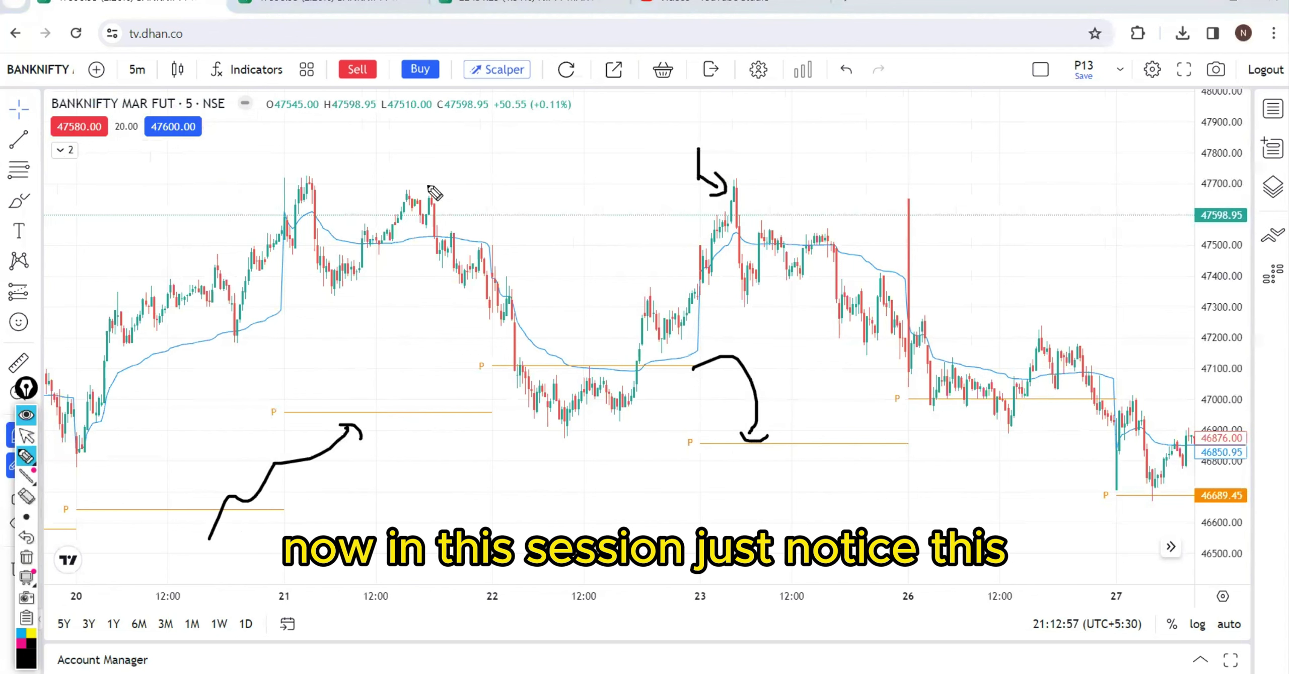
{"action": "left_click_drag", "start_coordinate": [389, 195], "coordinate": [488, 197]}
{"action": "left_click_drag", "start_coordinate": [285, 180], "coordinate": [406, 168]}
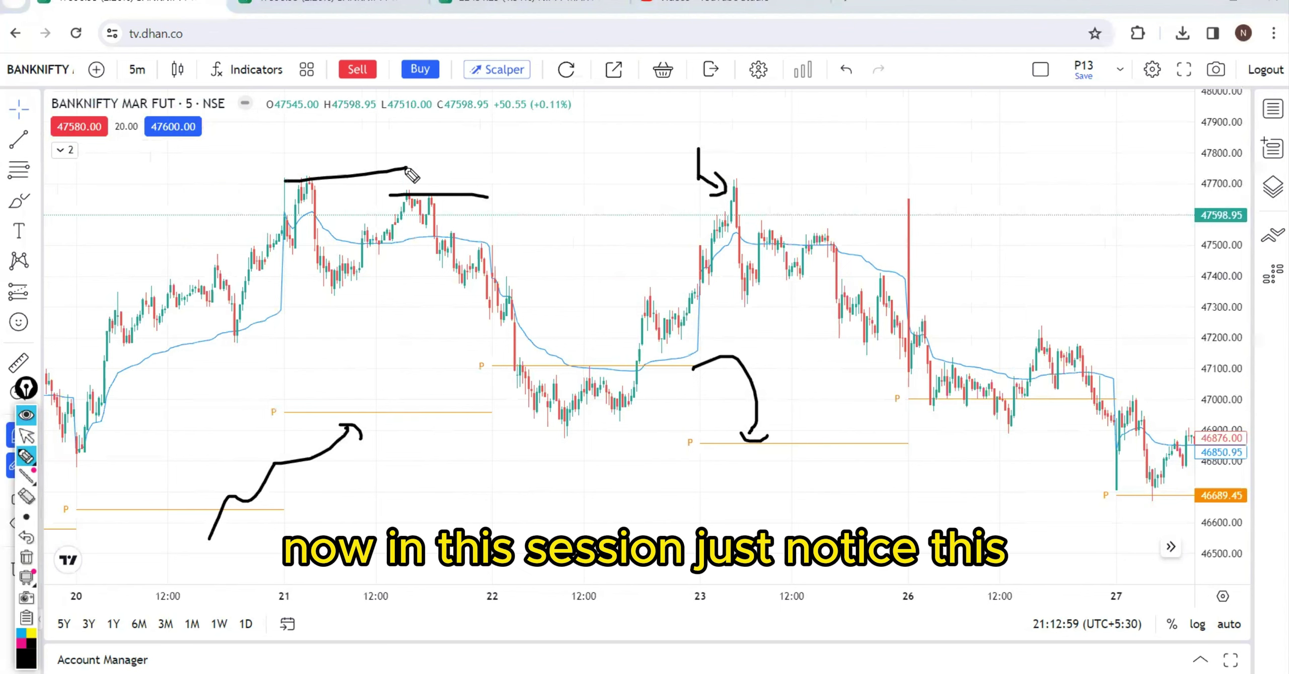
{"action": "left_click", "coordinate": [27, 557]}
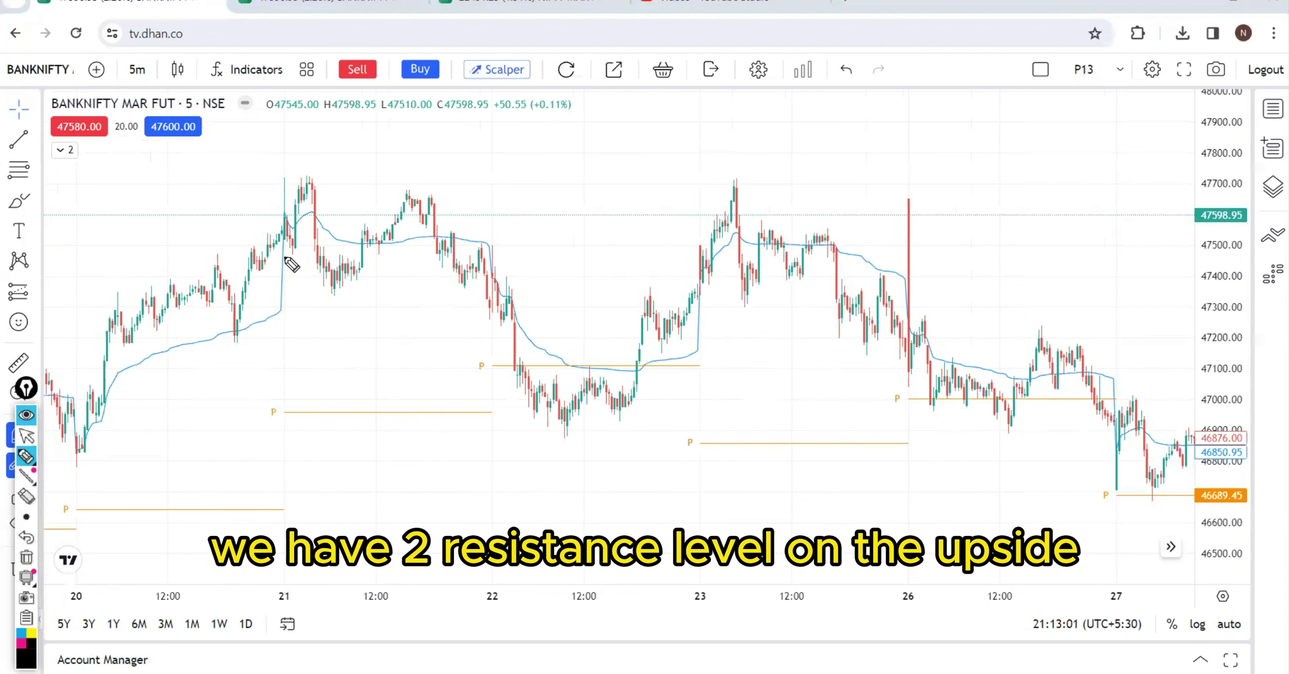
Trace price from the 21 February peaks to the 22 February low, link the 23 February open back to that decline, and add a downward arrow.
{"action": "mouse_move", "coordinate": [283, 245]}
{"action": "left_mouse_down"}
{"action": "mouse_move", "coordinate": [318, 191]}
{"action": "mouse_move", "coordinate": [334, 262]}
{"action": "mouse_move", "coordinate": [418, 207]}
{"action": "mouse_move", "coordinate": [491, 294]}
{"action": "mouse_move", "coordinate": [554, 411]}
{"action": "mouse_move", "coordinate": [590, 387]}
{"action": "left_mouse_up"}
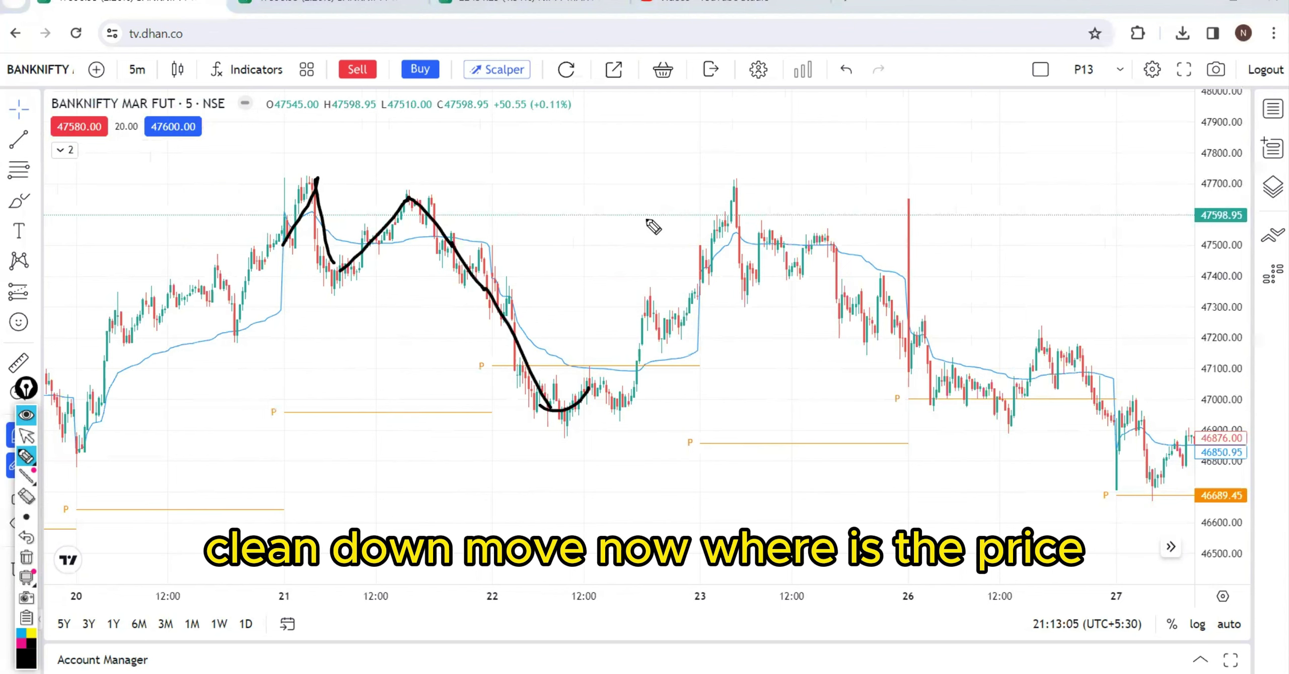
{"action": "left_click_drag", "start_coordinate": [704, 273], "coordinate": [733, 315]}
{"action": "mouse_move", "coordinate": [702, 272]}
{"action": "left_mouse_down"}
{"action": "mouse_move", "coordinate": [725, 275]}
{"action": "mouse_move", "coordinate": [511, 254]}
{"action": "left_mouse_up"}
{"action": "left_click_drag", "start_coordinate": [521, 237], "coordinate": [574, 386]}
{"action": "left_click_drag", "start_coordinate": [552, 376], "coordinate": [602, 372]}
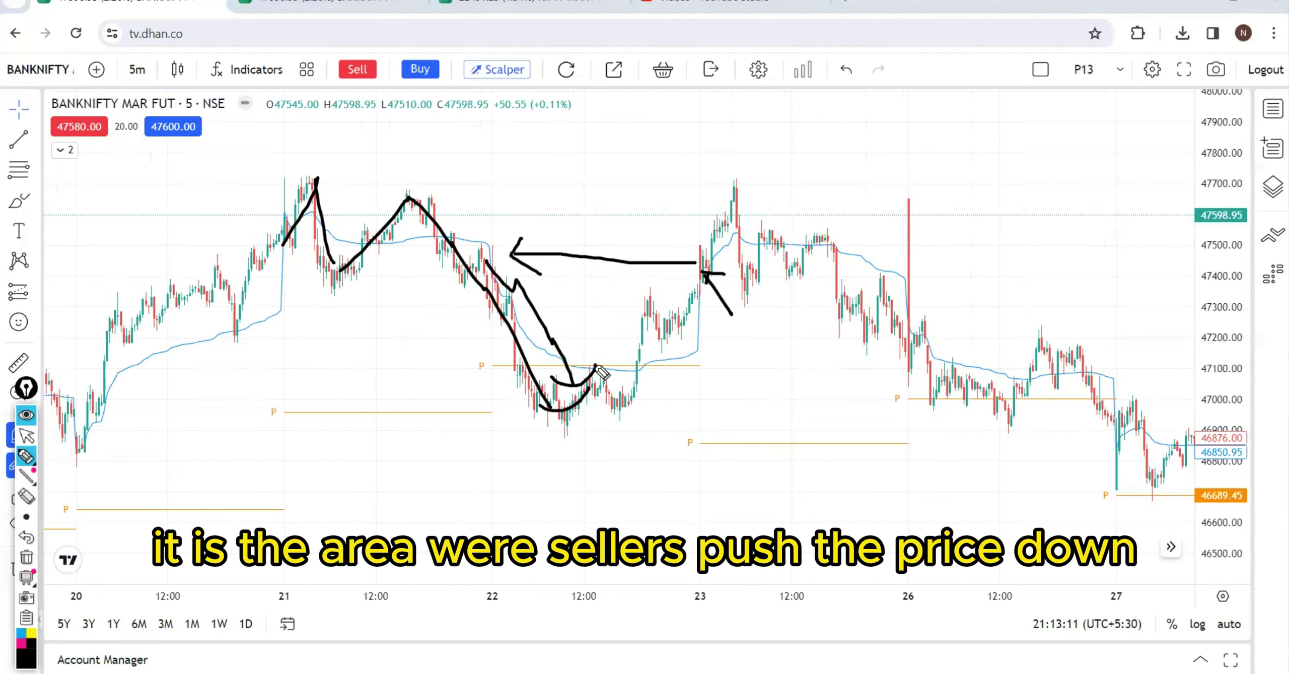
Link the 23 February rise back to both 21 February peaks, add a second downward arrow along the decline, and clear everything.
{"action": "mouse_move", "coordinate": [708, 262]}
{"action": "left_mouse_down"}
{"action": "mouse_move", "coordinate": [729, 208]}
{"action": "mouse_move", "coordinate": [464, 206]}
{"action": "mouse_move", "coordinate": [479, 219]}
{"action": "left_mouse_up"}
{"action": "mouse_move", "coordinate": [403, 192]}
{"action": "left_mouse_down"}
{"action": "mouse_move", "coordinate": [506, 380]}
{"action": "mouse_move", "coordinate": [538, 365]}
{"action": "left_mouse_up"}
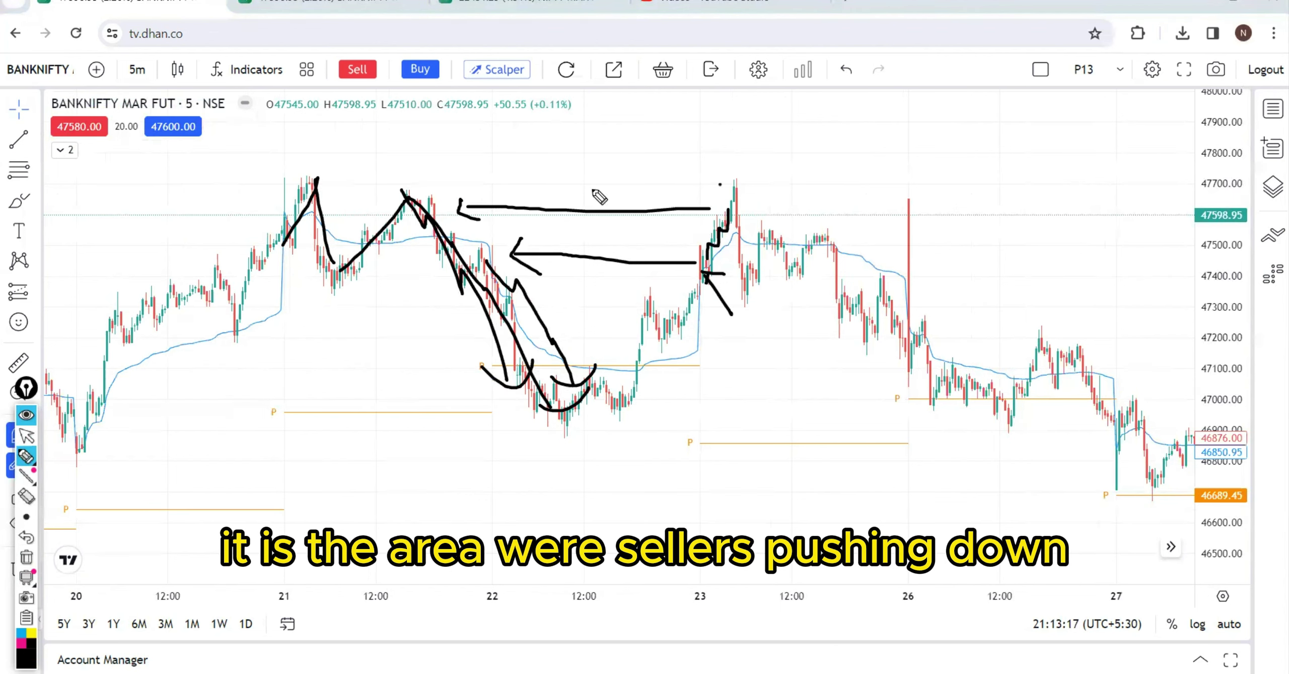
{"action": "left_click_drag", "start_coordinate": [721, 185], "coordinate": [316, 184]}
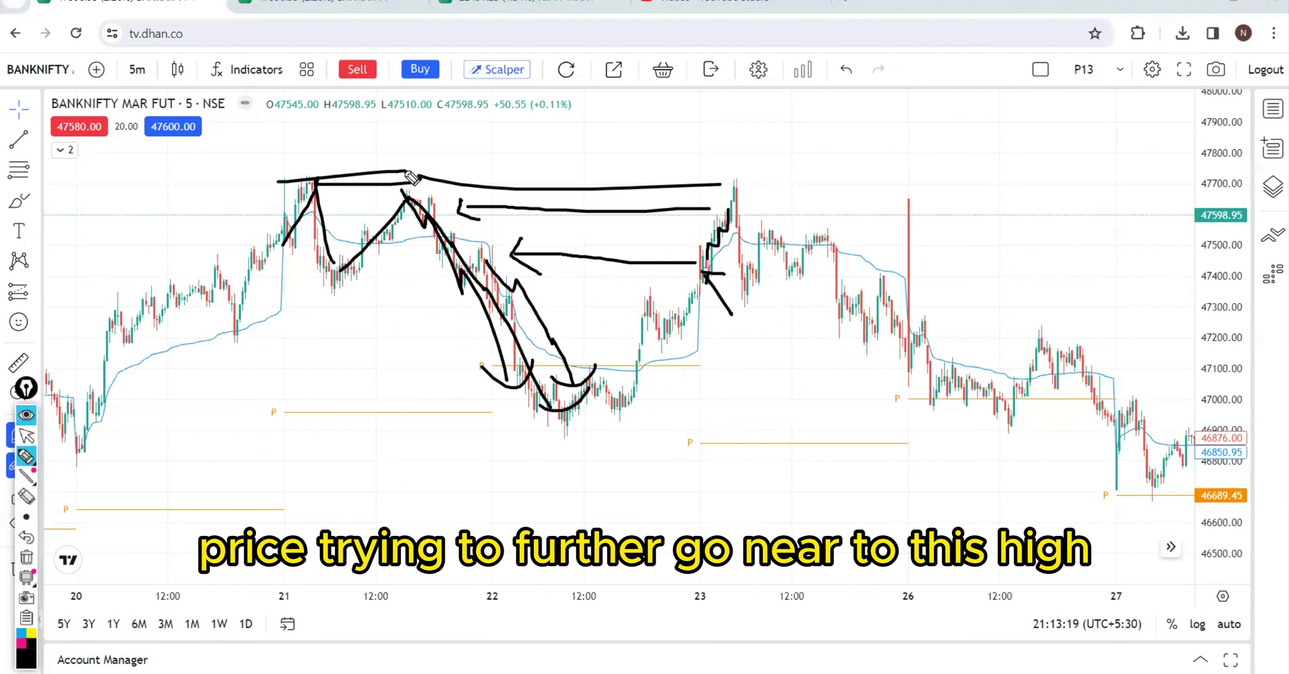
{"action": "left_click", "coordinate": [26, 556]}
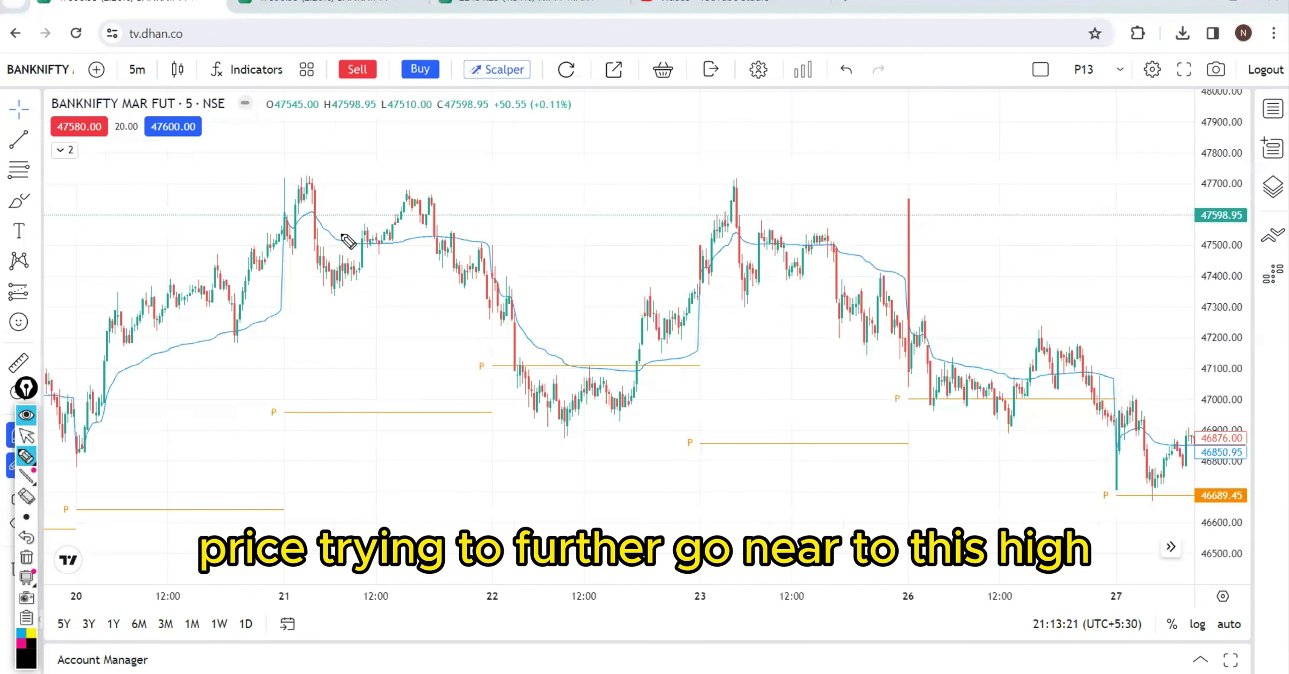
Trace the declines from both 21 February peaks, draw resistance lines above them and one across to the 23 February high, clearing all drawings.
{"action": "left_click_drag", "start_coordinate": [307, 176], "coordinate": [362, 271]}
{"action": "mouse_move", "coordinate": [409, 204]}
{"action": "left_mouse_down"}
{"action": "mouse_move", "coordinate": [510, 290]}
{"action": "mouse_move", "coordinate": [543, 338]}
{"action": "mouse_move", "coordinate": [560, 334]}
{"action": "left_mouse_up"}
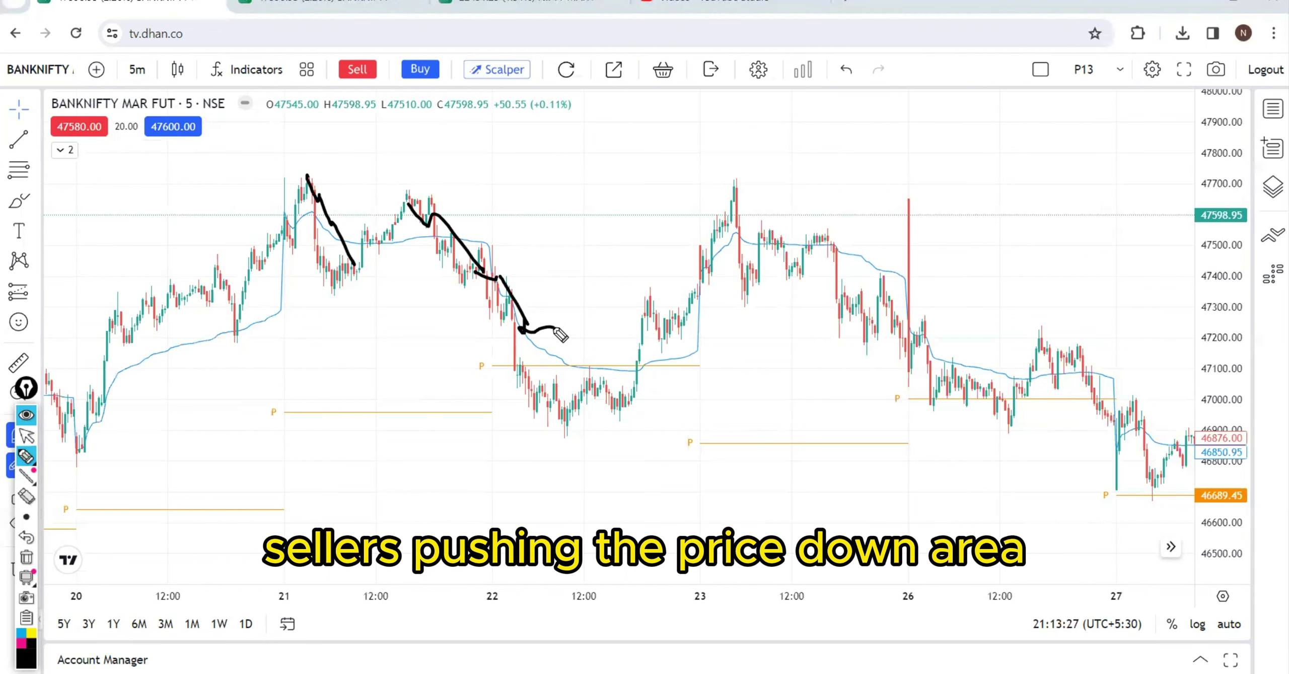
{"action": "left_click_drag", "start_coordinate": [399, 192], "coordinate": [489, 191]}
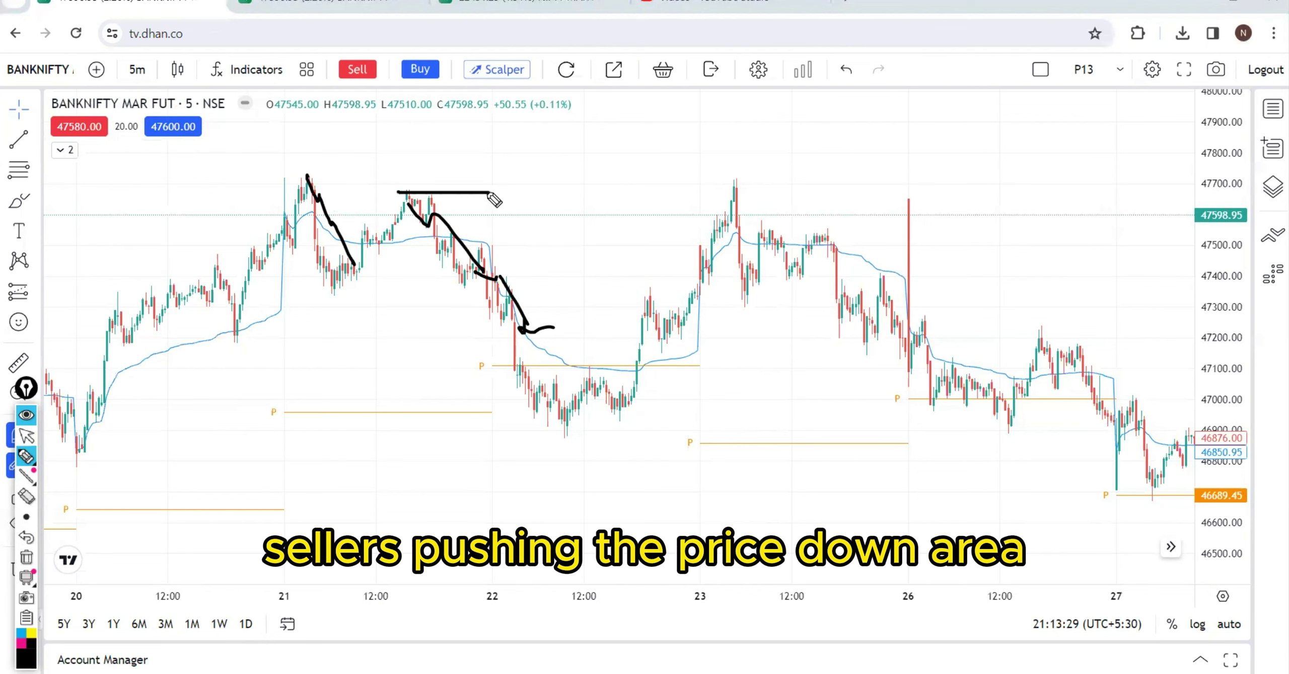
{"action": "left_click_drag", "start_coordinate": [279, 179], "coordinate": [388, 177]}
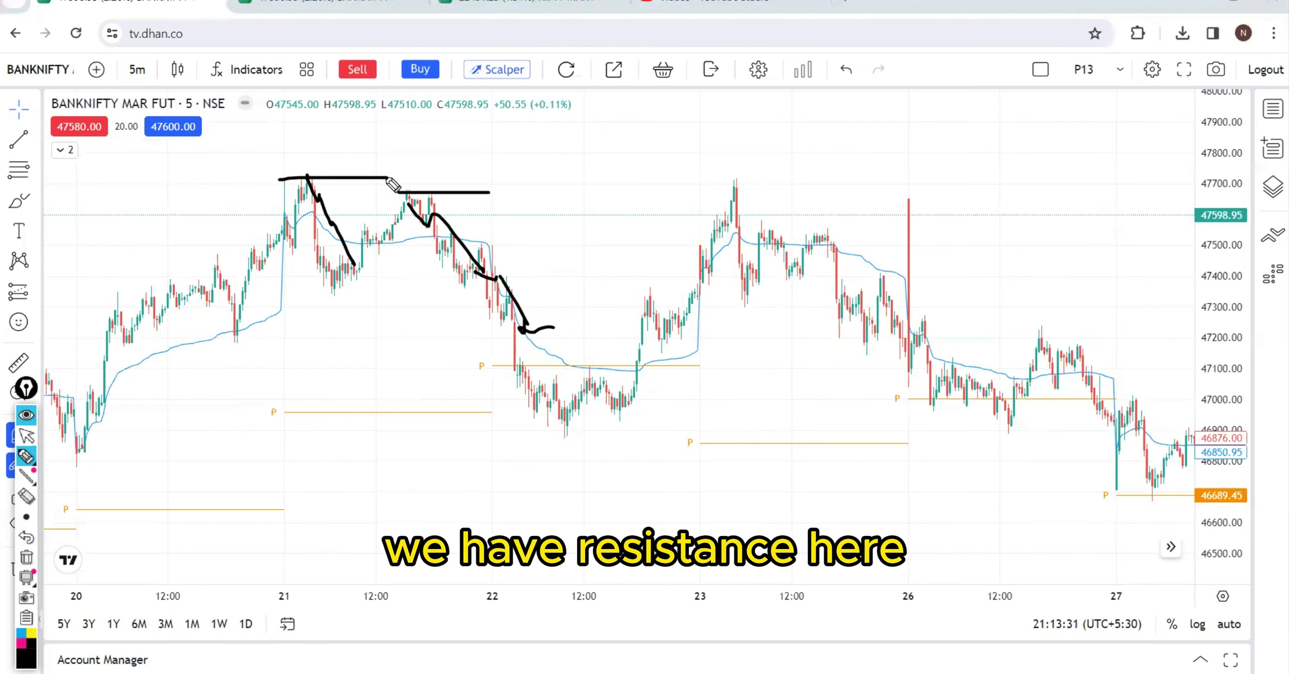
{"action": "left_click", "coordinate": [27, 557]}
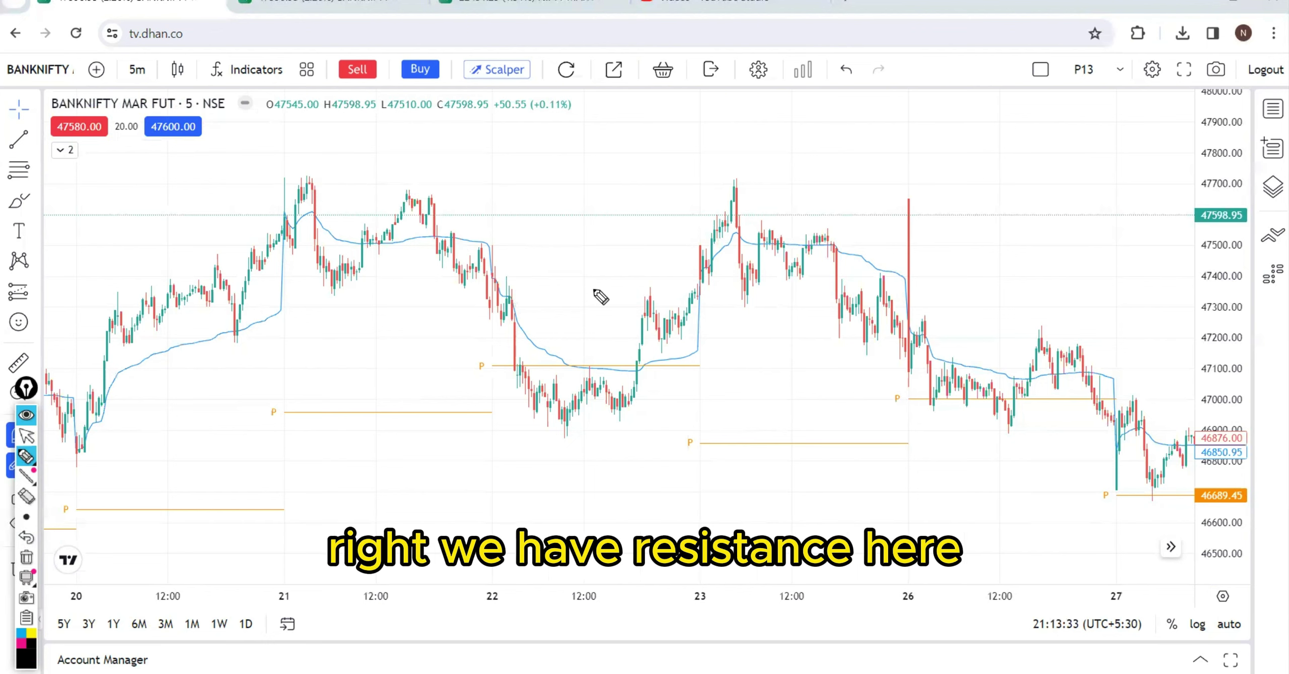
{"action": "left_click_drag", "start_coordinate": [411, 198], "coordinate": [739, 196]}
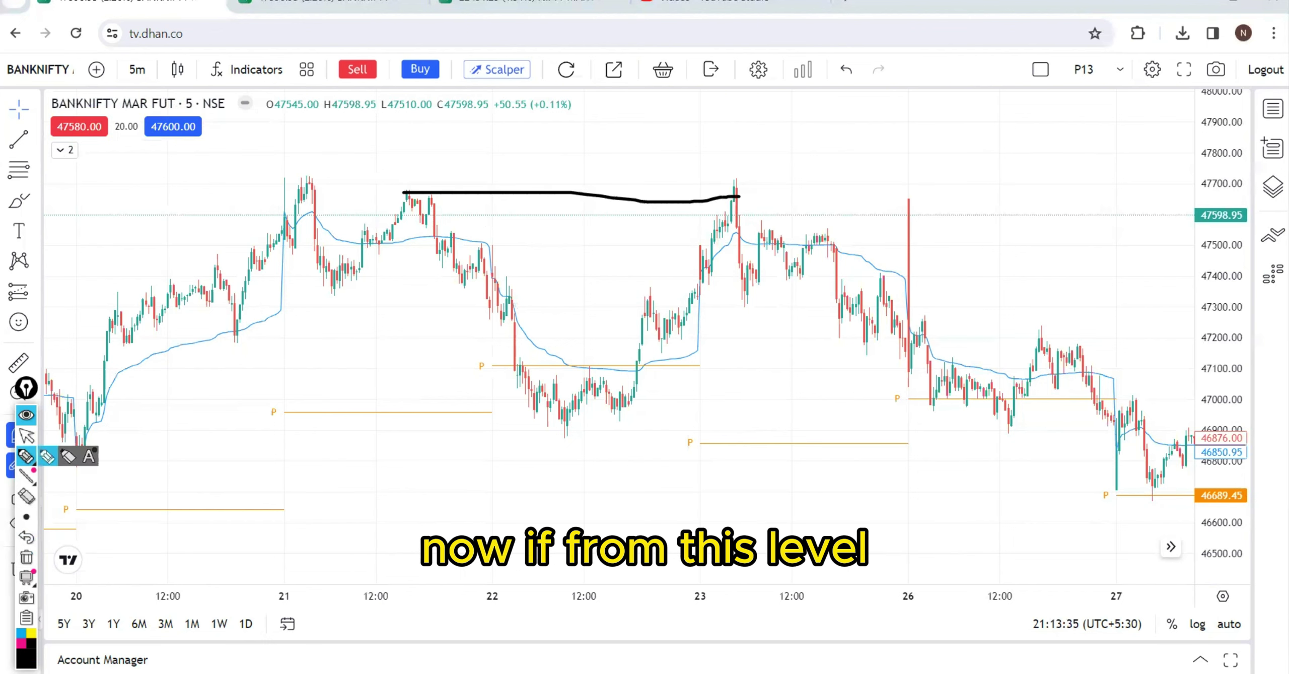
{"action": "left_click", "coordinate": [26, 559]}
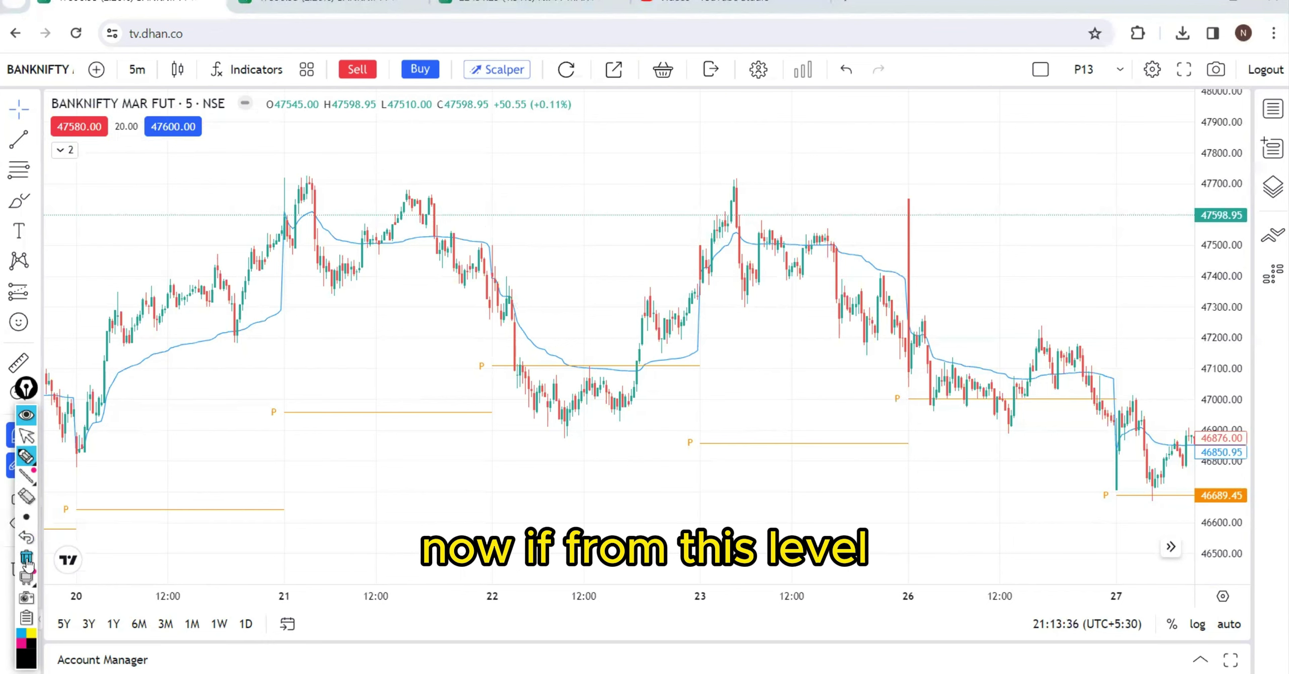
Place a horizontal line at about 47,677 through the 21 and 23 February highs, and delete it.
{"action": "left_click", "coordinate": [27, 436]}
{"action": "left_click", "coordinate": [37, 143]}
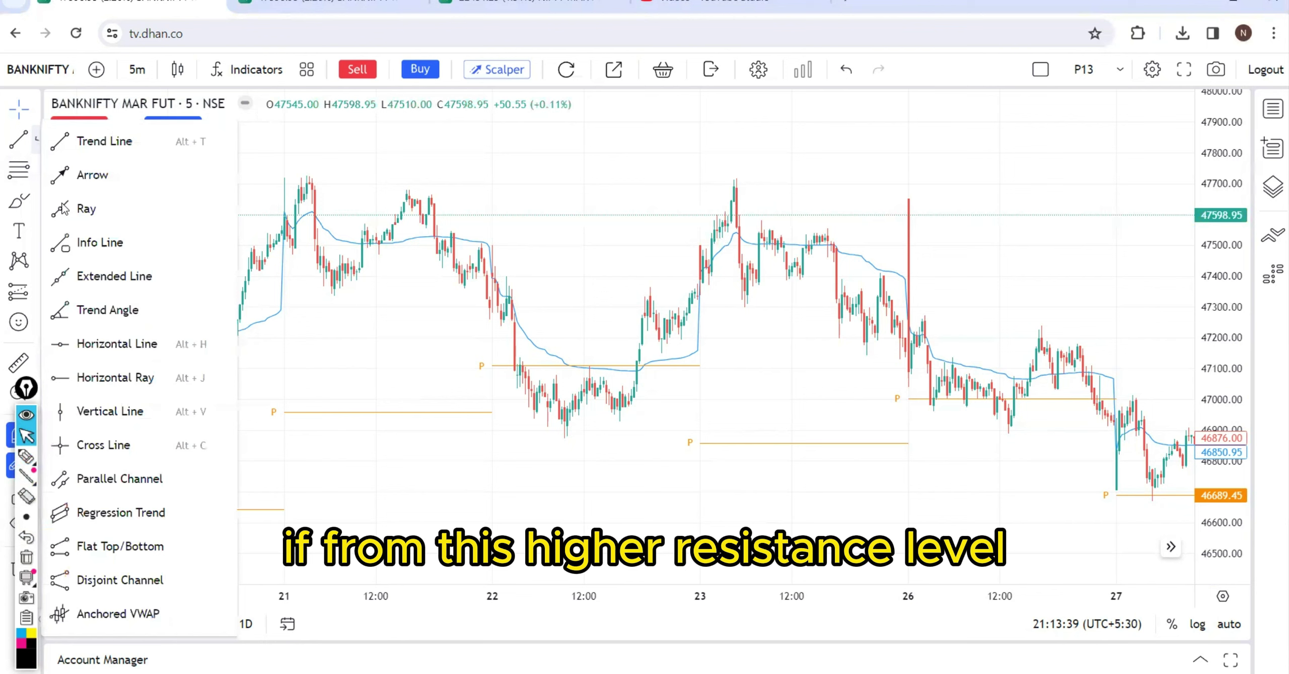
{"action": "left_click", "coordinate": [128, 346]}
{"action": "left_click", "coordinate": [619, 191]}
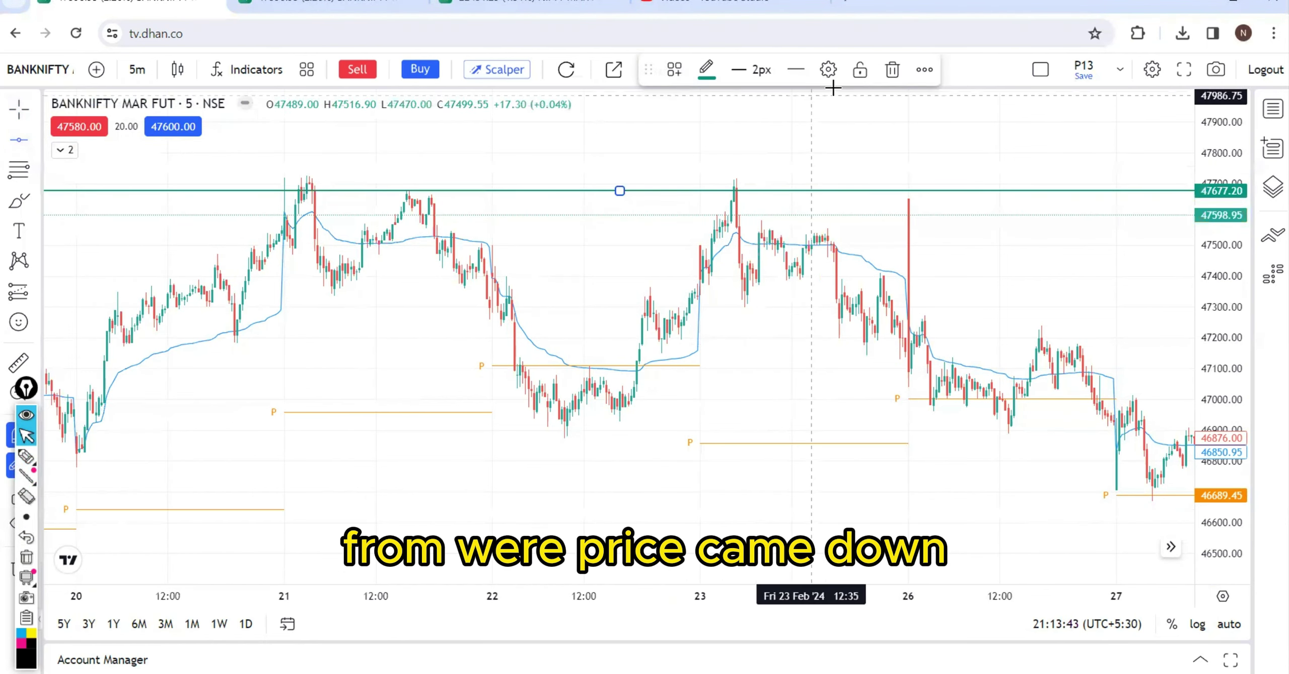
{"action": "left_click", "coordinate": [893, 71]}
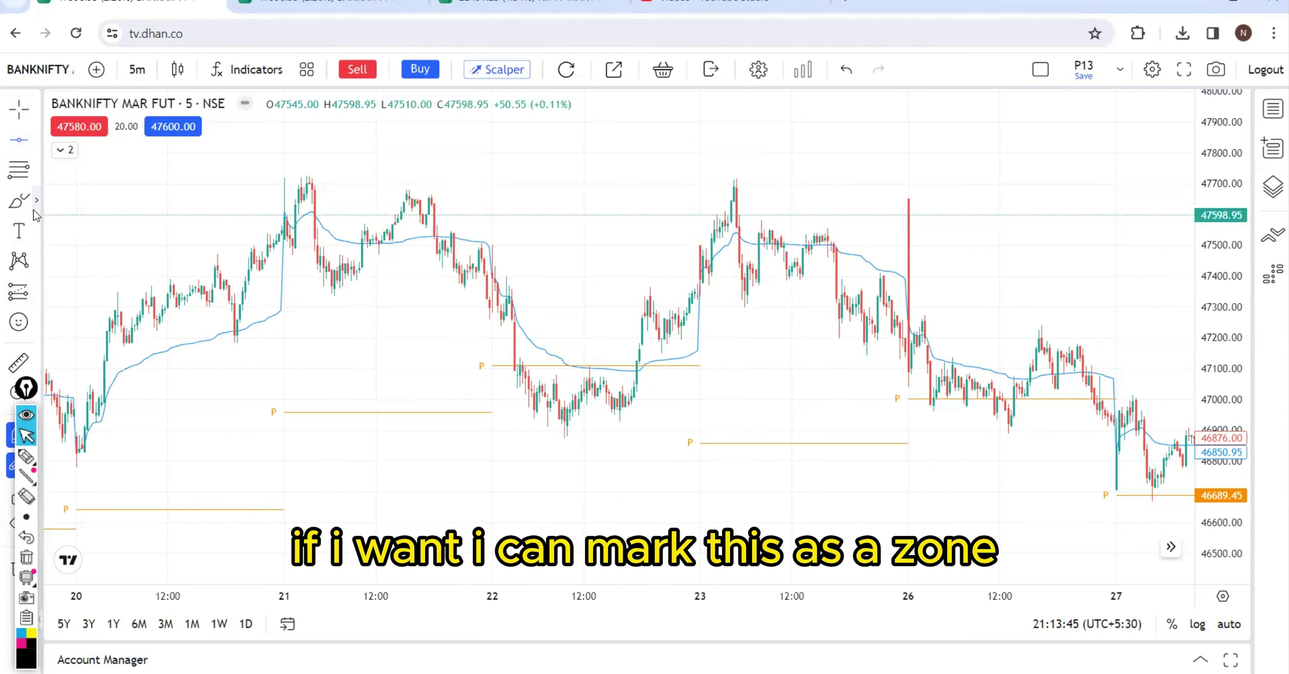
Mark the resistance zone with a rectangle from about 47,726 to 47,647, spanning 20 February 14:50 to 26 February 13:25.
{"action": "left_click", "coordinate": [36, 200]}
{"action": "left_click", "coordinate": [99, 283]}
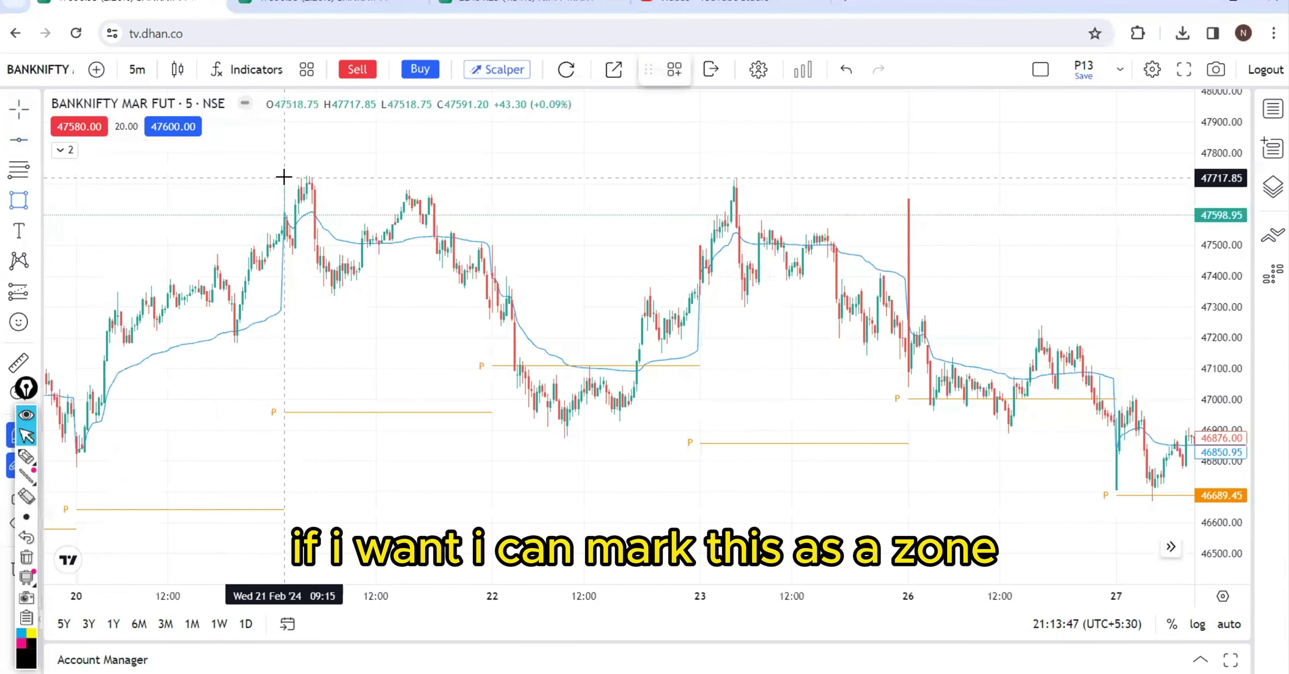
{"action": "mouse_move", "coordinate": [262, 175]}
{"action": "left_mouse_down"}
{"action": "mouse_move", "coordinate": [541, 230]}
{"action": "mouse_move", "coordinate": [1042, 216]}
{"action": "mouse_move", "coordinate": [1047, 200]}
{"action": "left_mouse_up"}
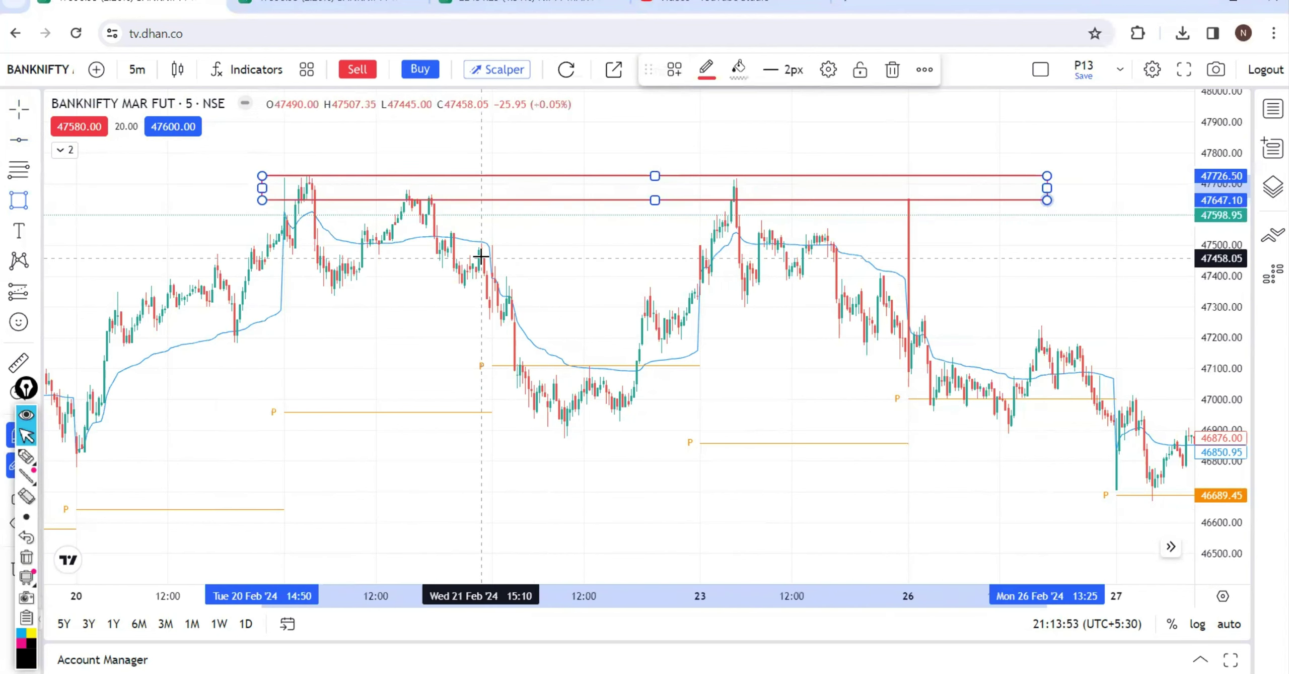
Sketch a rising stroke into the zone on 21 February and a falling arrow to a small box at that day's close, and clear both.
{"action": "left_click", "coordinate": [27, 456]}
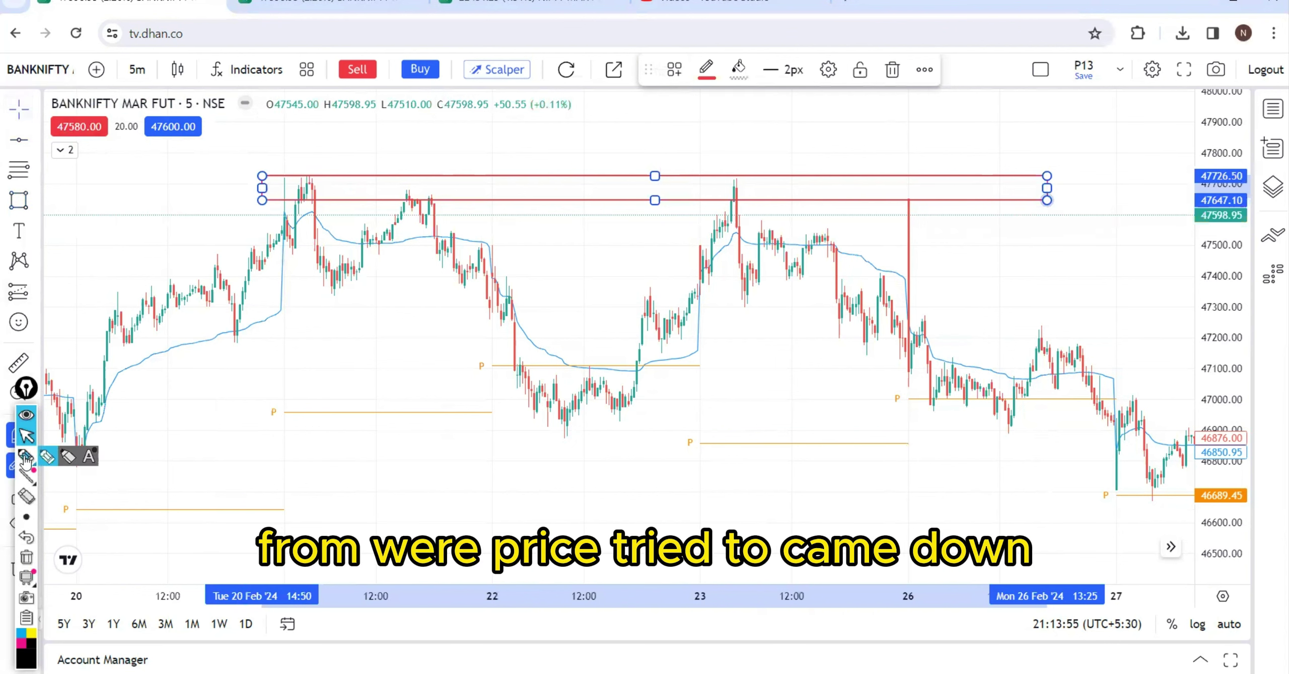
{"action": "left_click_drag", "start_coordinate": [257, 291], "coordinate": [330, 211]}
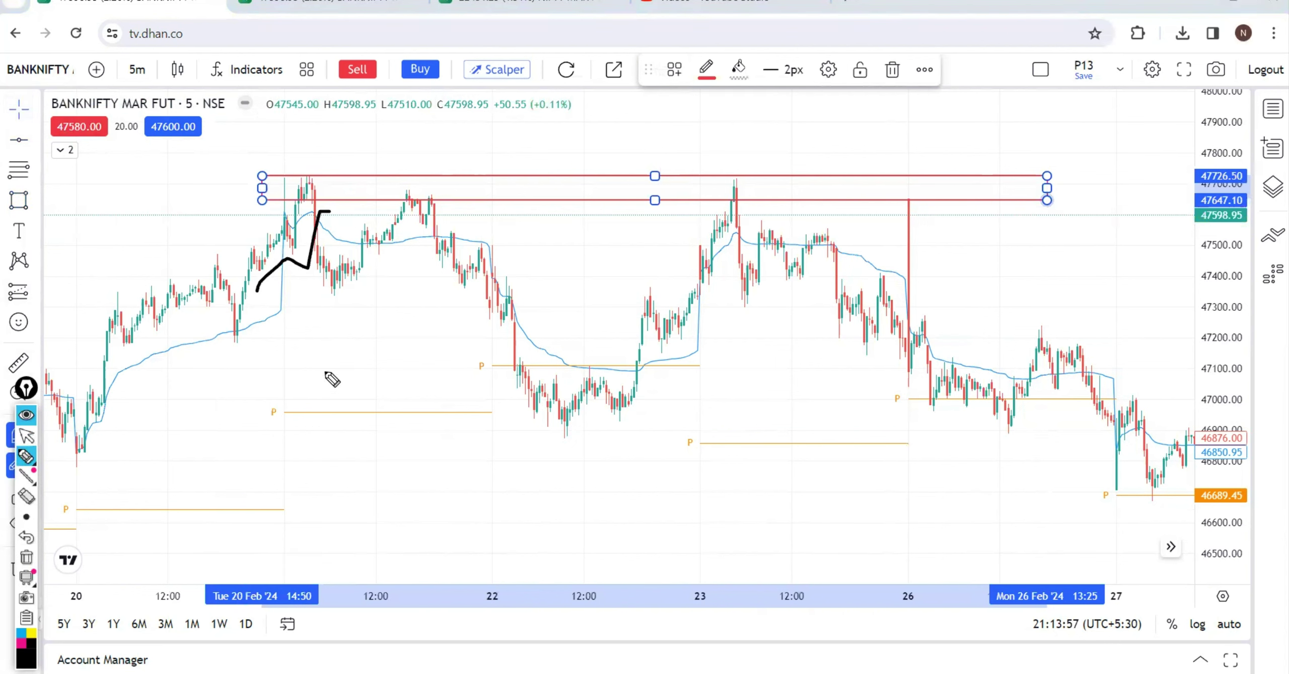
{"action": "mouse_move", "coordinate": [424, 189]}
{"action": "left_mouse_down"}
{"action": "mouse_move", "coordinate": [489, 312]}
{"action": "mouse_move", "coordinate": [506, 302]}
{"action": "mouse_move", "coordinate": [484, 327]}
{"action": "left_mouse_up"}
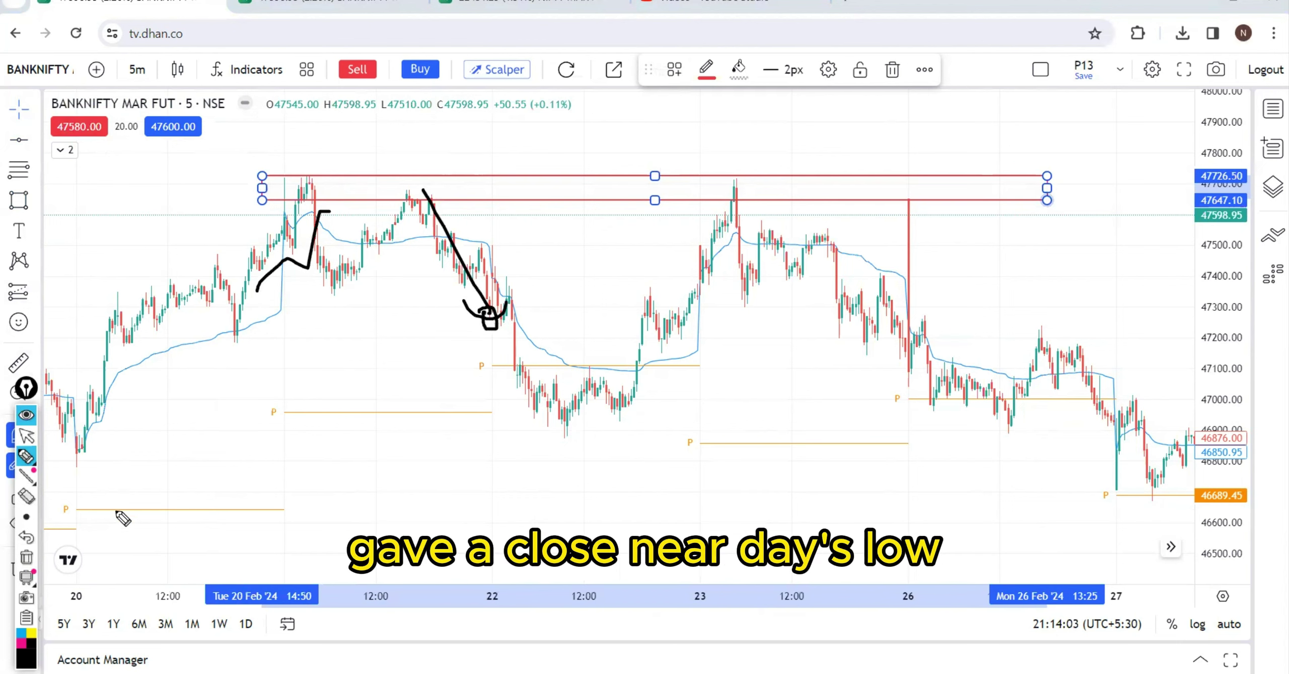
{"action": "left_click", "coordinate": [26, 557]}
Draw an arrow with a question mark from the 22 to the 23 February pivot, trace the 23 February rise into the zone, and clear everything.
{"action": "left_click_drag", "start_coordinate": [698, 370], "coordinate": [759, 426]}
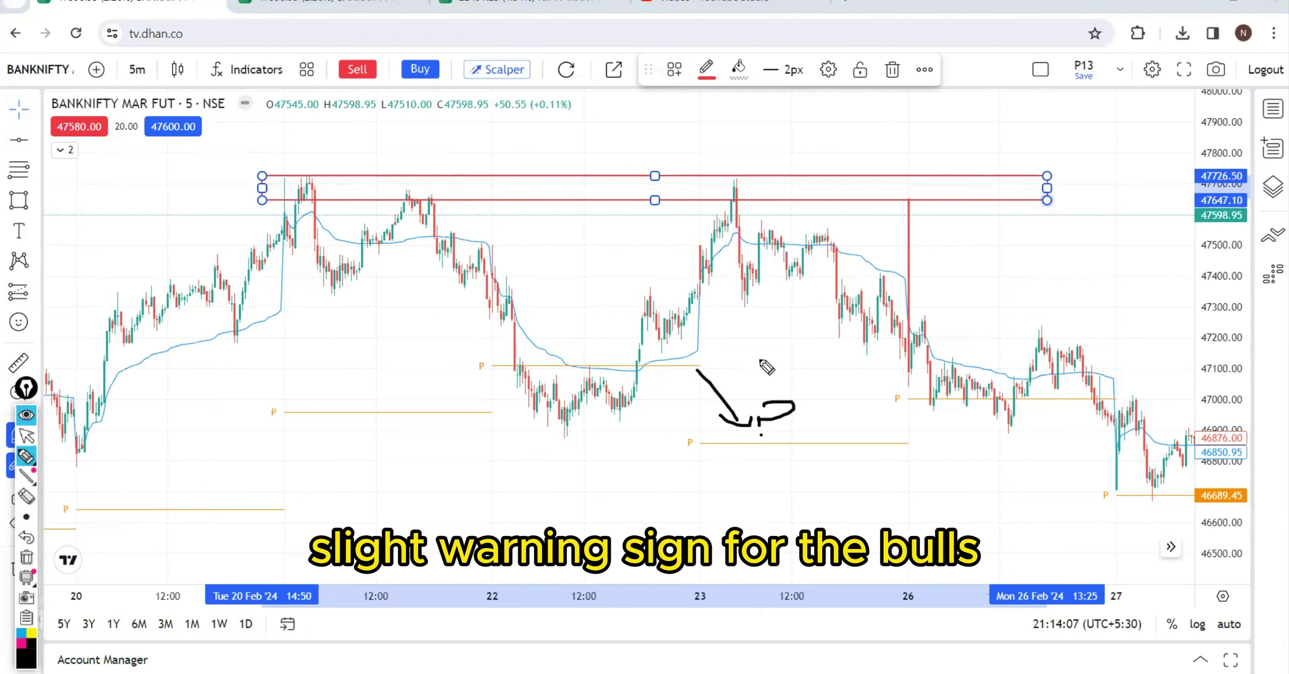
{"action": "left_click_drag", "start_coordinate": [700, 286], "coordinate": [736, 186]}
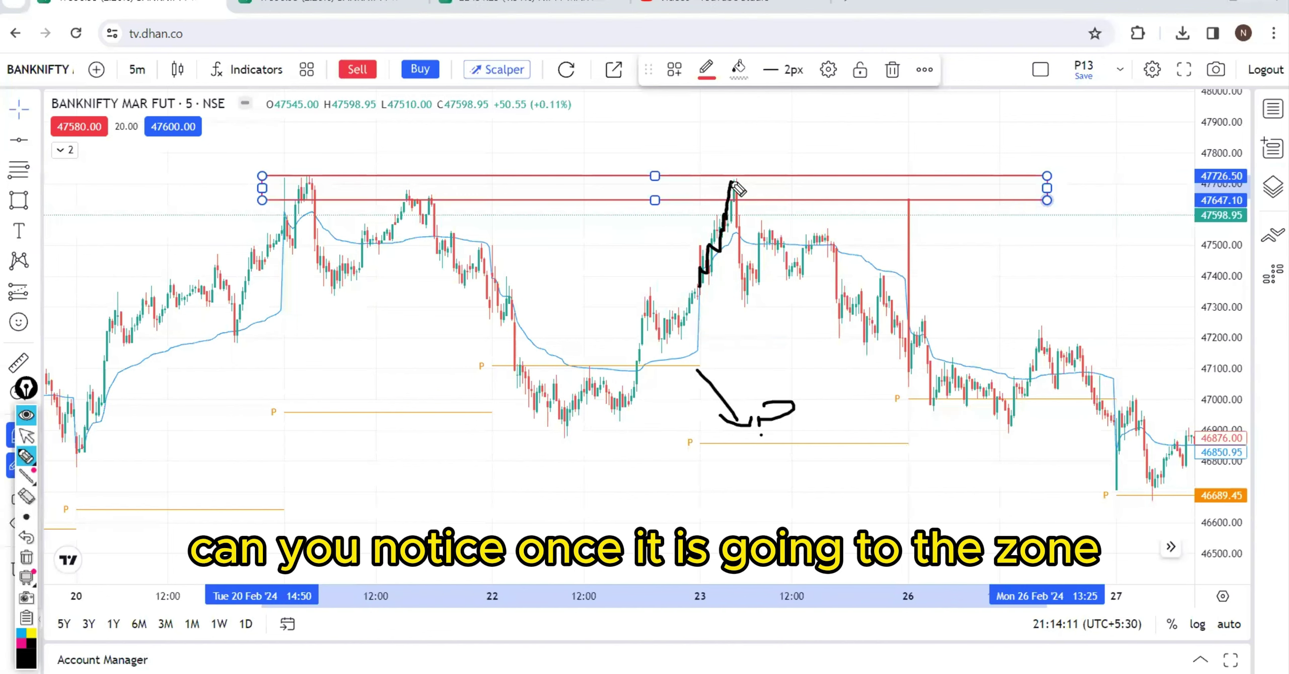
{"action": "left_click", "coordinate": [27, 557]}
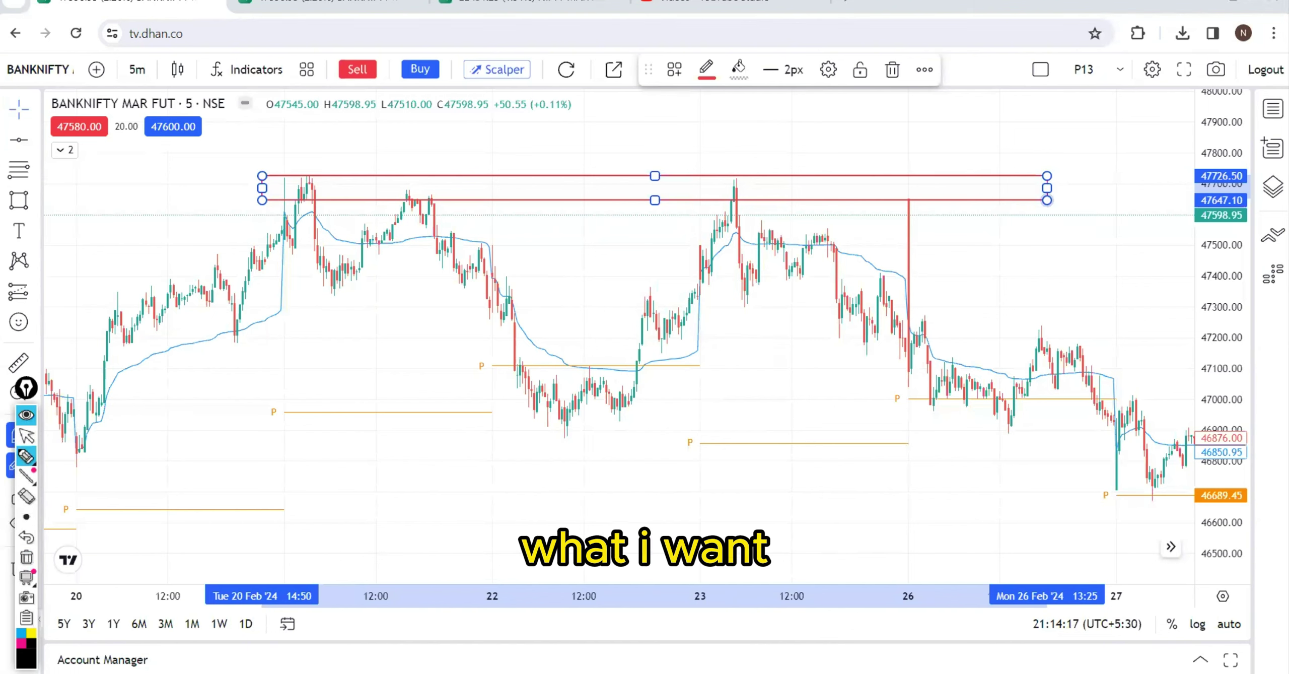
Sketch an up-and-down swing below 22 February, trace the 23 February rise into the resistance zone with an arrow at its high, and clear both.
{"action": "mouse_move", "coordinate": [468, 499]}
{"action": "left_mouse_down"}
{"action": "mouse_move", "coordinate": [543, 373]}
{"action": "mouse_move", "coordinate": [669, 415]}
{"action": "mouse_move", "coordinate": [681, 496]}
{"action": "mouse_move", "coordinate": [712, 481]}
{"action": "left_mouse_up"}
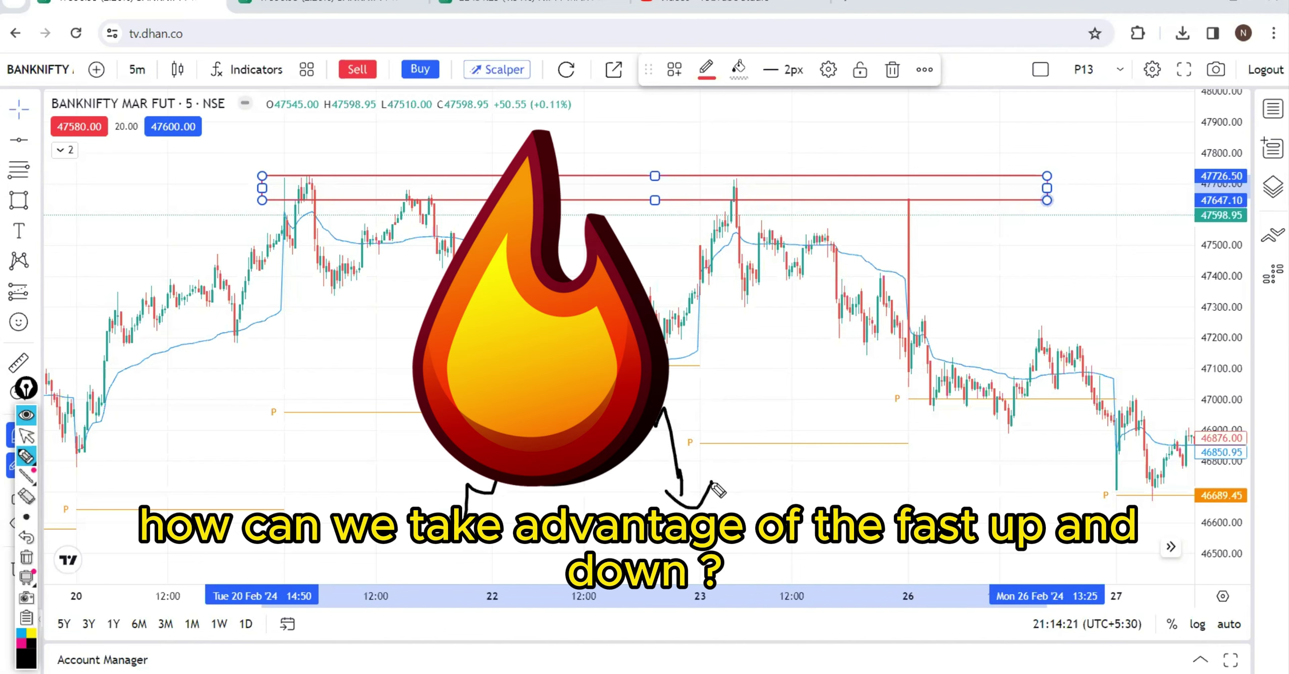
{"action": "left_click", "coordinate": [25, 558]}
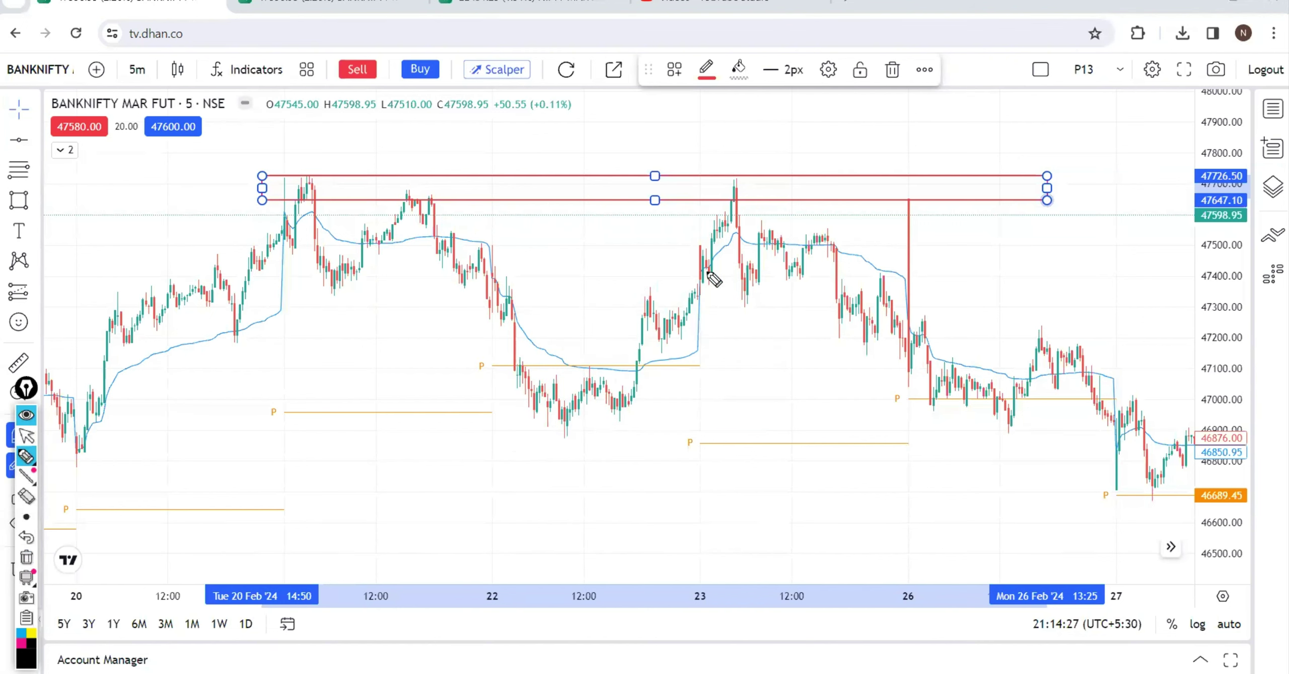
{"action": "left_click_drag", "start_coordinate": [707, 272], "coordinate": [722, 235]}
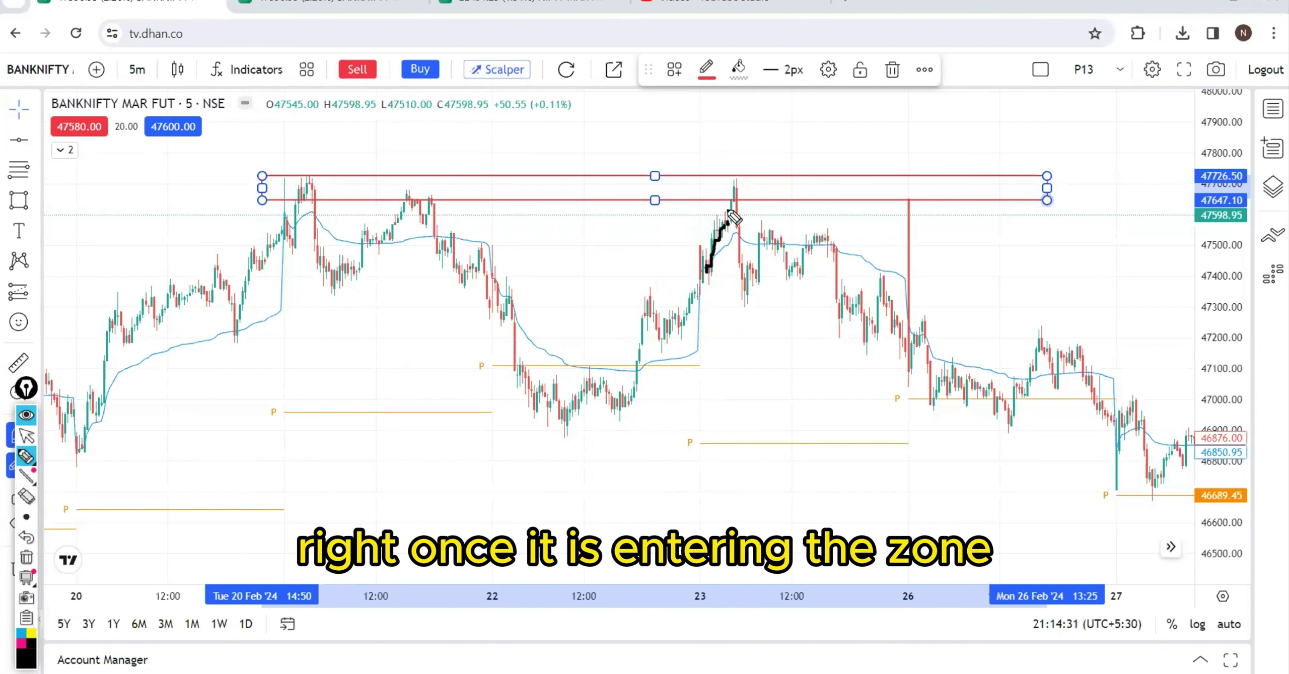
{"action": "left_click_drag", "start_coordinate": [729, 221], "coordinate": [728, 185]}
{"action": "mouse_move", "coordinate": [743, 191]}
{"action": "left_mouse_down"}
{"action": "mouse_move", "coordinate": [830, 132]}
{"action": "mouse_move", "coordinate": [762, 200]}
{"action": "left_mouse_up"}
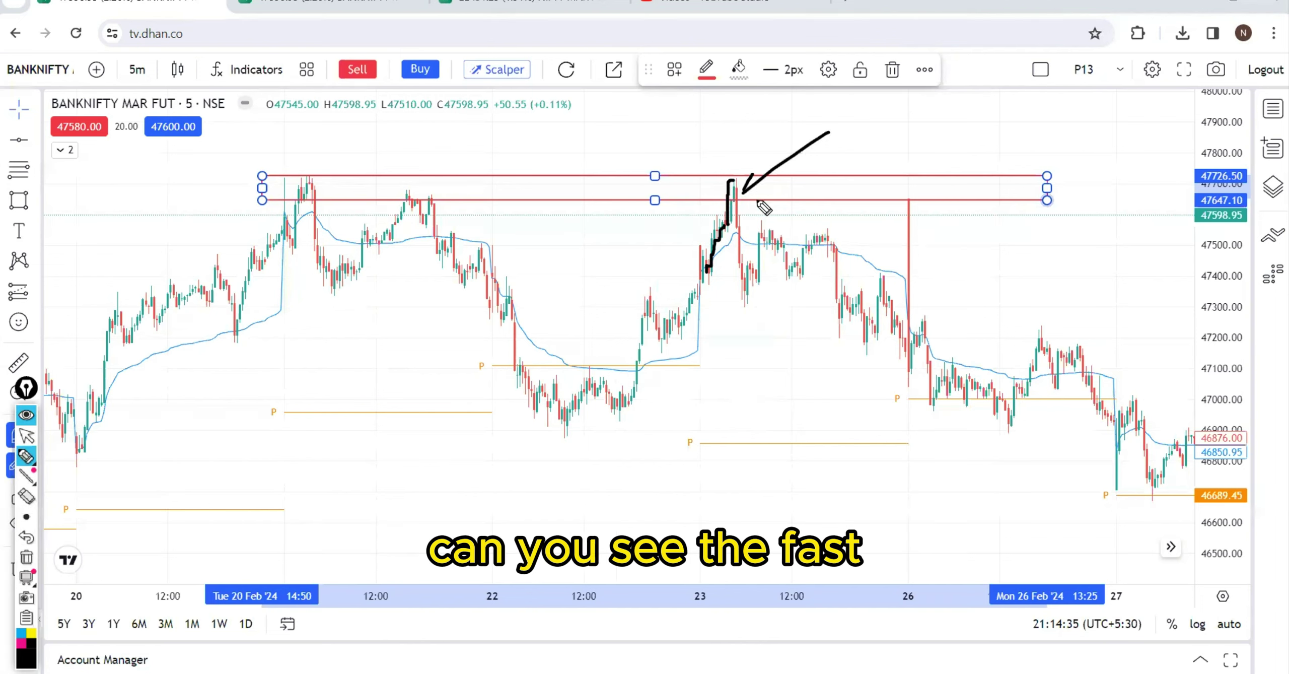
{"action": "left_click", "coordinate": [31, 453]}
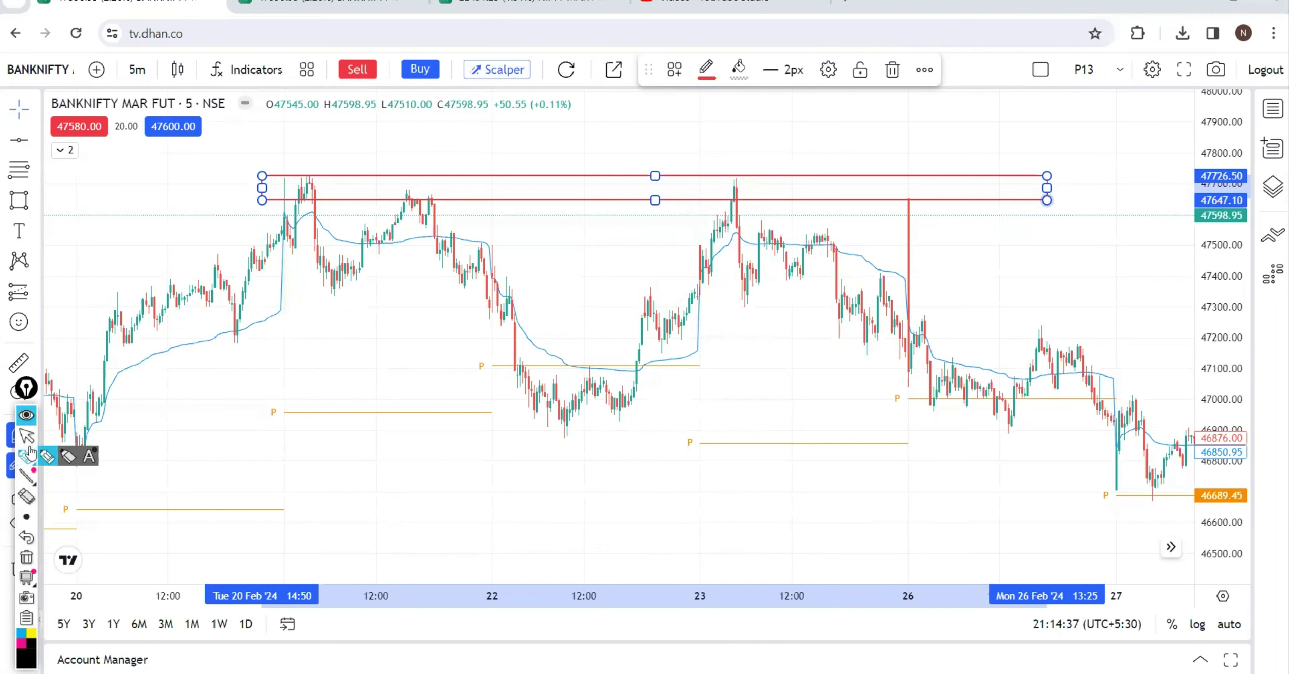
Mark the 23 February rejection candle at the zone with a vertical stroke, a short base line, pointing arrows and a curved arrow downward.
{"action": "left_click", "coordinate": [26, 435]}
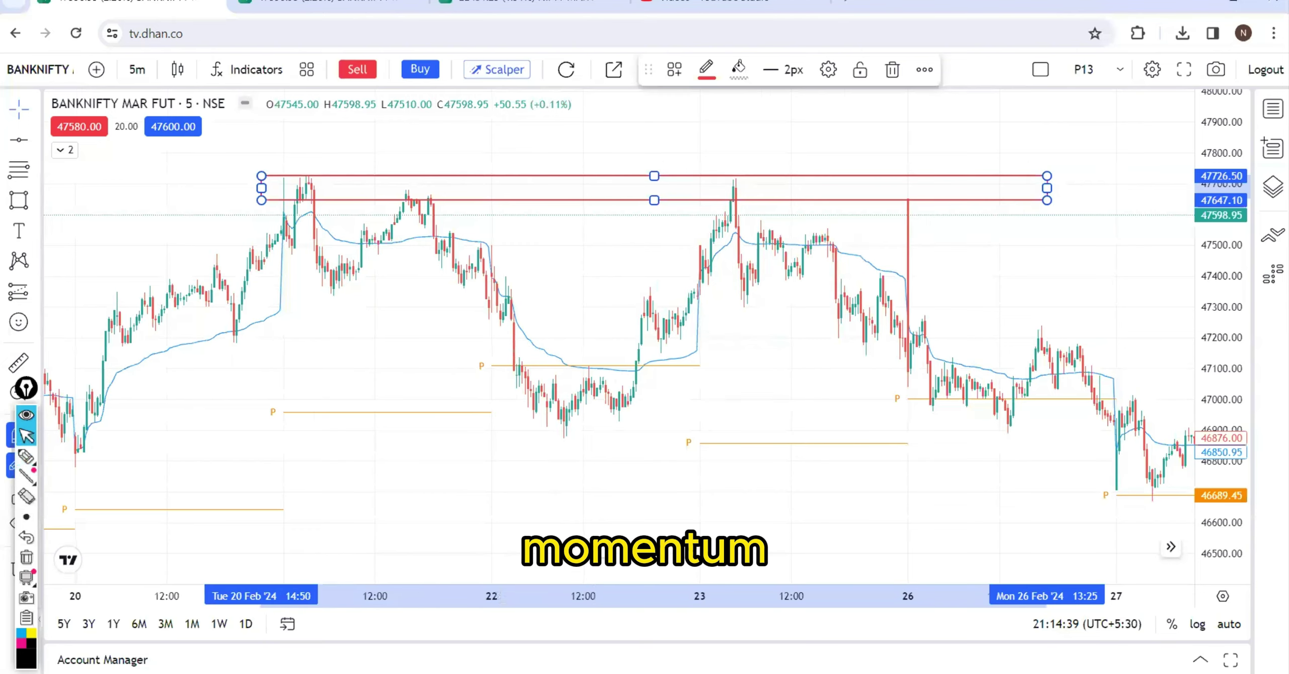
{"action": "scroll", "coordinate": [618, 336], "scroll_direction": "up", "scroll_amount": 4}
{"action": "left_click", "coordinate": [27, 455]}
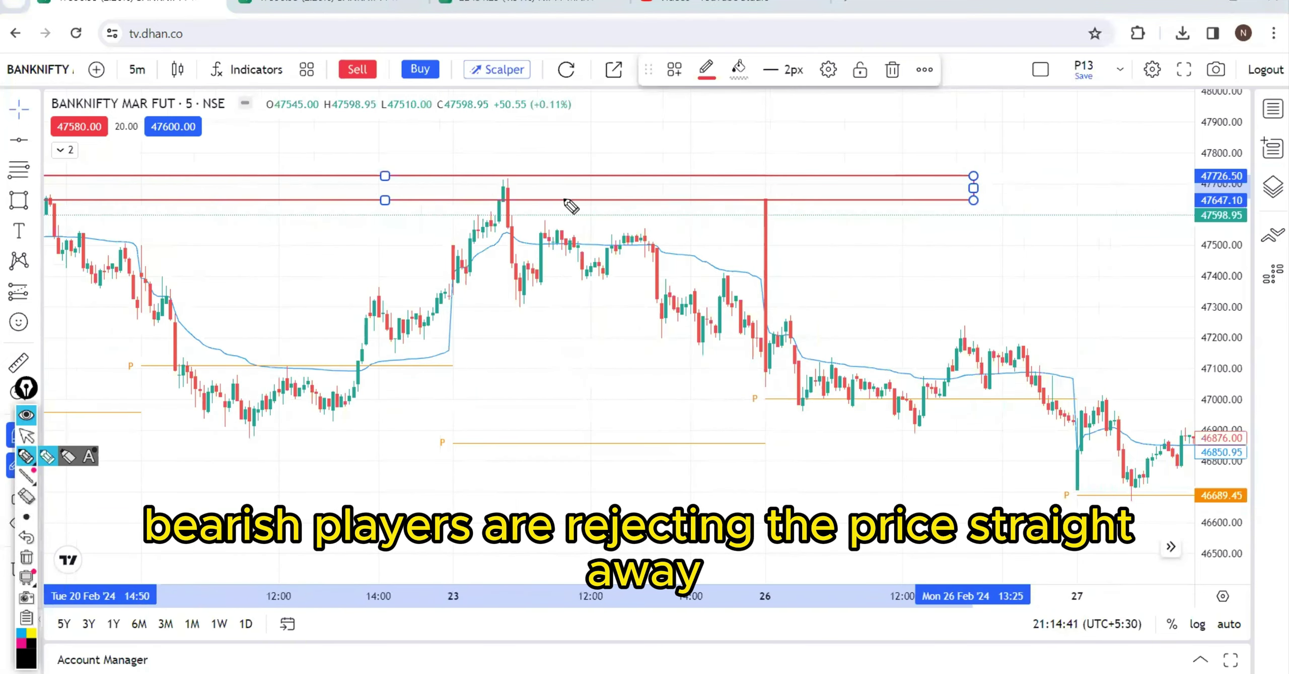
{"action": "mouse_move", "coordinate": [503, 188]}
{"action": "left_mouse_down"}
{"action": "mouse_move", "coordinate": [503, 231]}
{"action": "mouse_move", "coordinate": [636, 137]}
{"action": "left_mouse_up"}
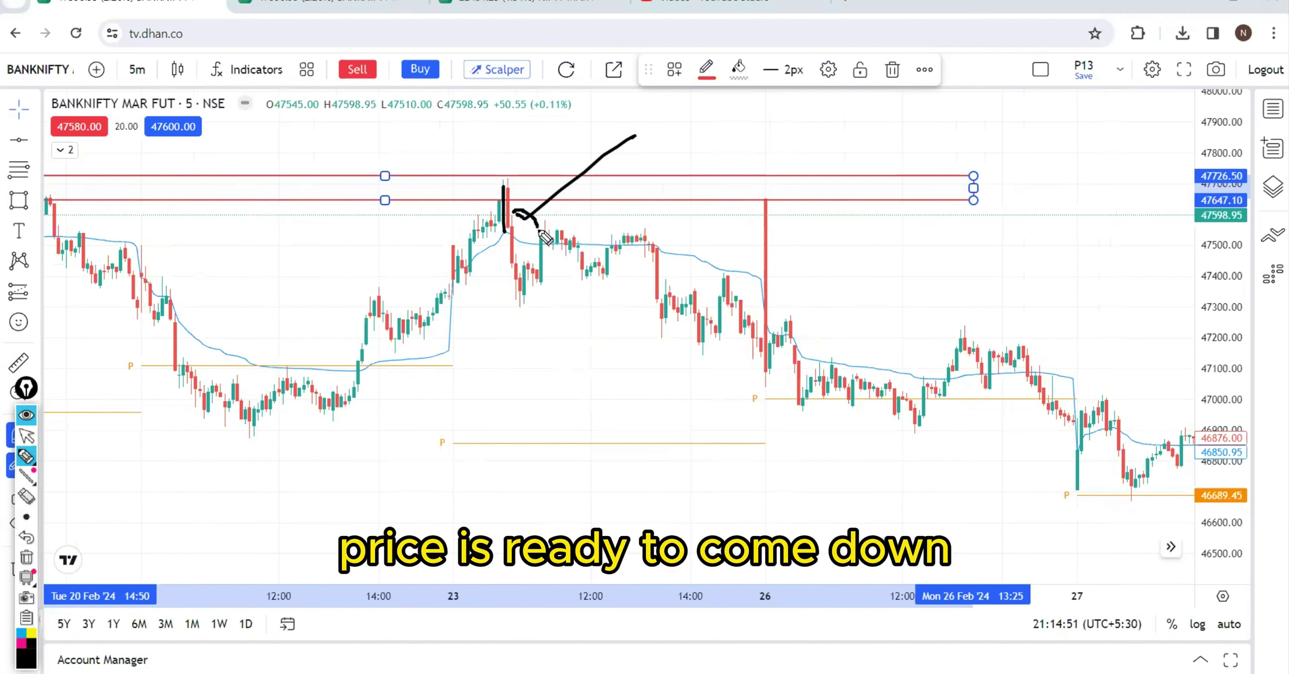
{"action": "mouse_move", "coordinate": [539, 231]}
{"action": "left_mouse_down"}
{"action": "mouse_move", "coordinate": [524, 287]}
{"action": "mouse_move", "coordinate": [494, 296]}
{"action": "mouse_move", "coordinate": [502, 313]}
{"action": "left_mouse_up"}
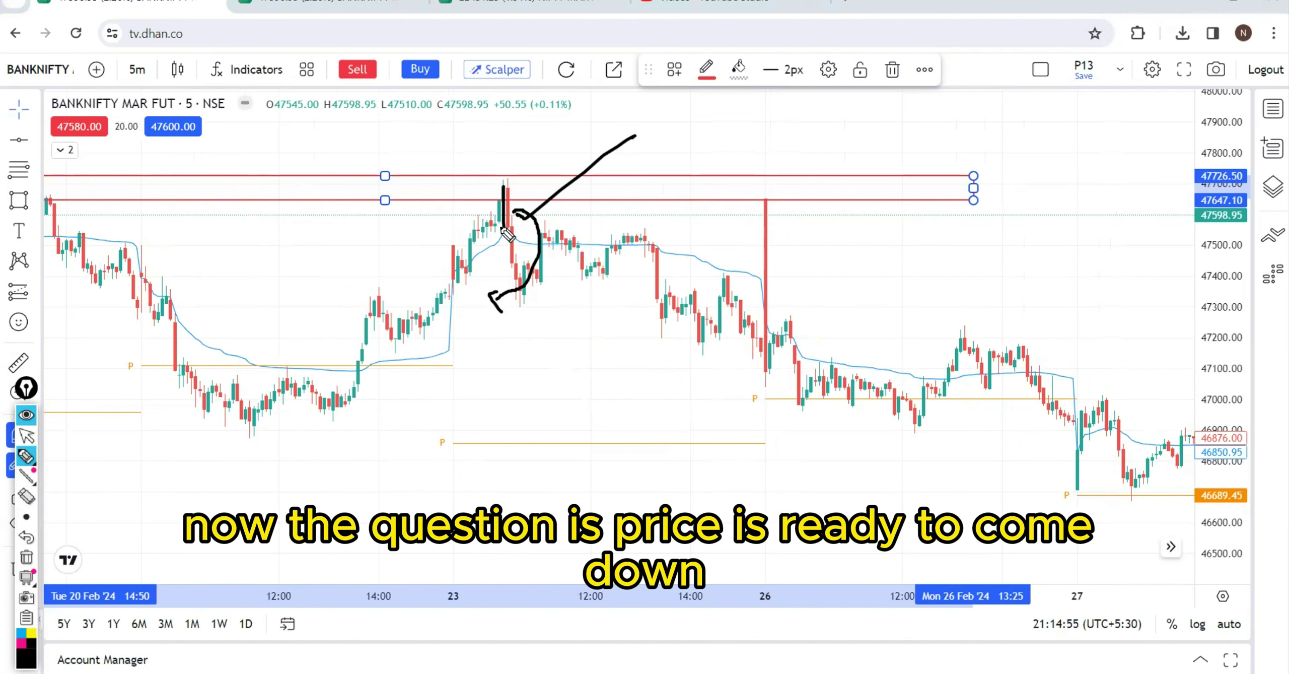
{"action": "left_click_drag", "start_coordinate": [504, 227], "coordinate": [552, 227]}
{"action": "mouse_move", "coordinate": [511, 147]}
{"action": "left_mouse_down"}
{"action": "mouse_move", "coordinate": [554, 158]}
{"action": "mouse_move", "coordinate": [519, 187]}
{"action": "mouse_move", "coordinate": [540, 195]}
{"action": "mouse_move", "coordinate": [529, 223]}
{"action": "left_mouse_up"}
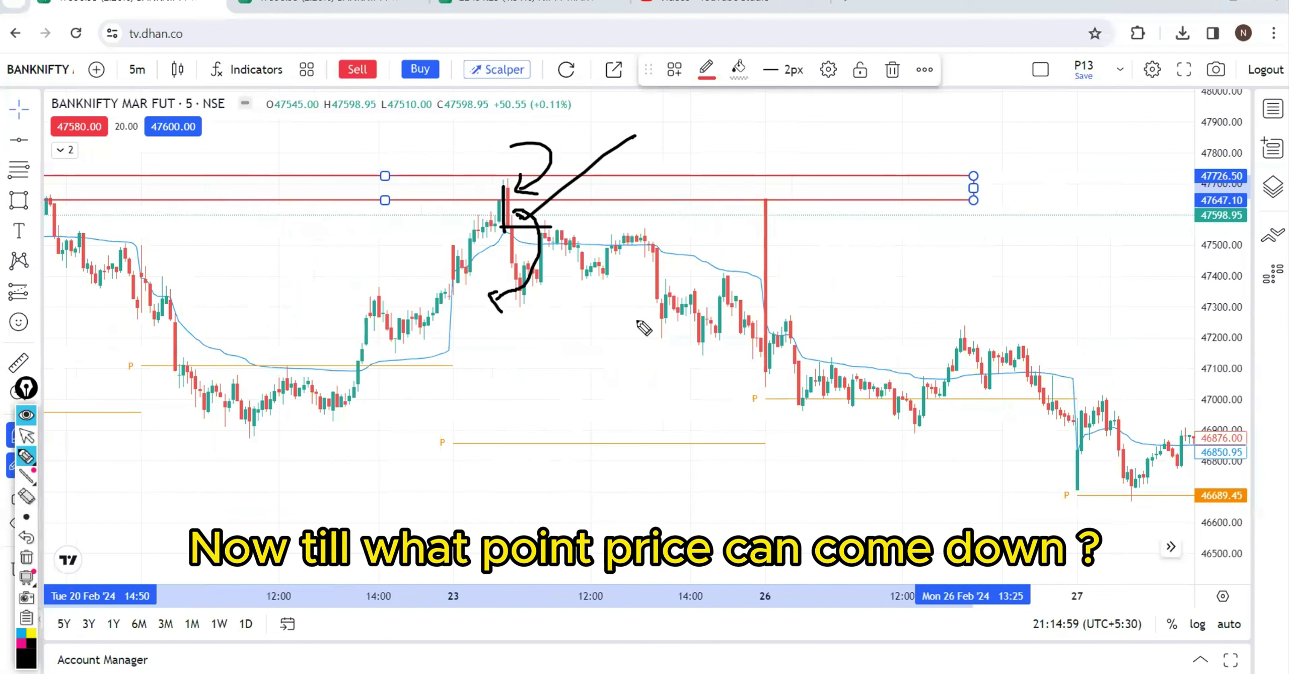
Draw a falling arrow from the 23 February candles to that day's pivot line and clear all annotations.
{"action": "left_click_drag", "start_coordinate": [570, 267], "coordinate": [628, 390]}
{"action": "left_click_drag", "start_coordinate": [638, 434], "coordinate": [653, 431]}
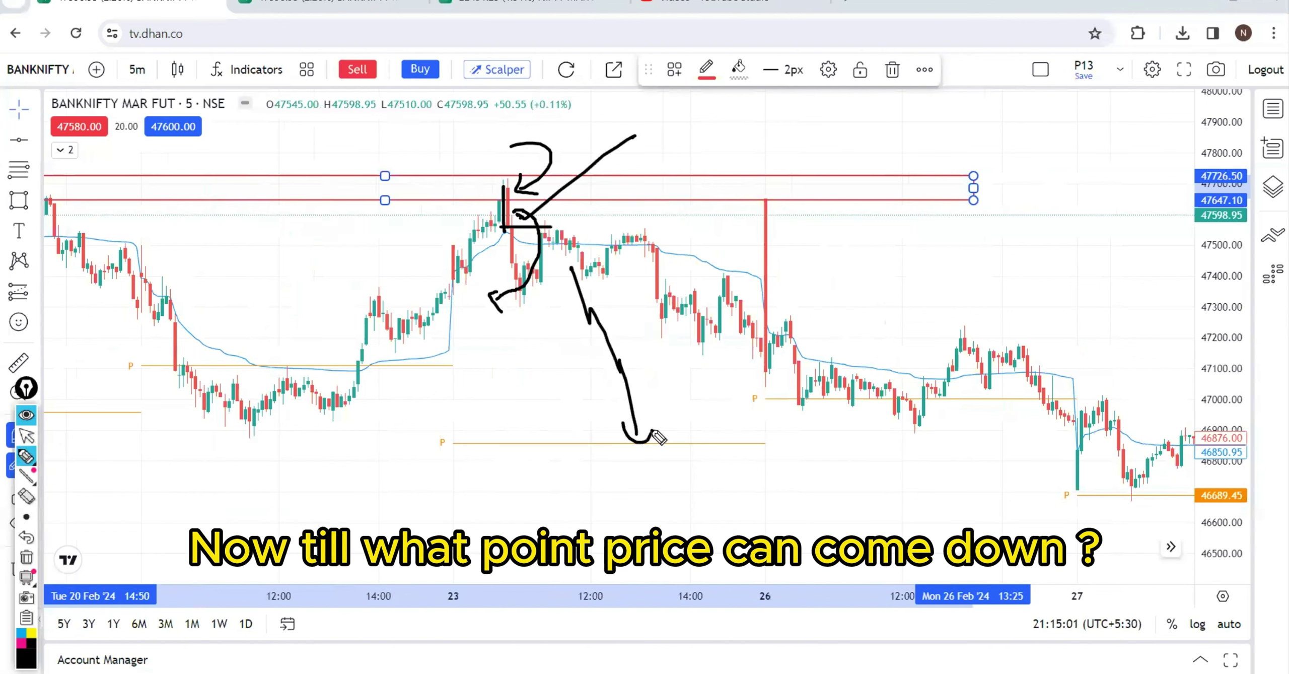
{"action": "left_click", "coordinate": [26, 556]}
Draw a downward arrow and strokes from the 22 to the 23 February pivot, add strokes around the following pivots, and clear them all.
{"action": "left_click", "coordinate": [26, 435]}
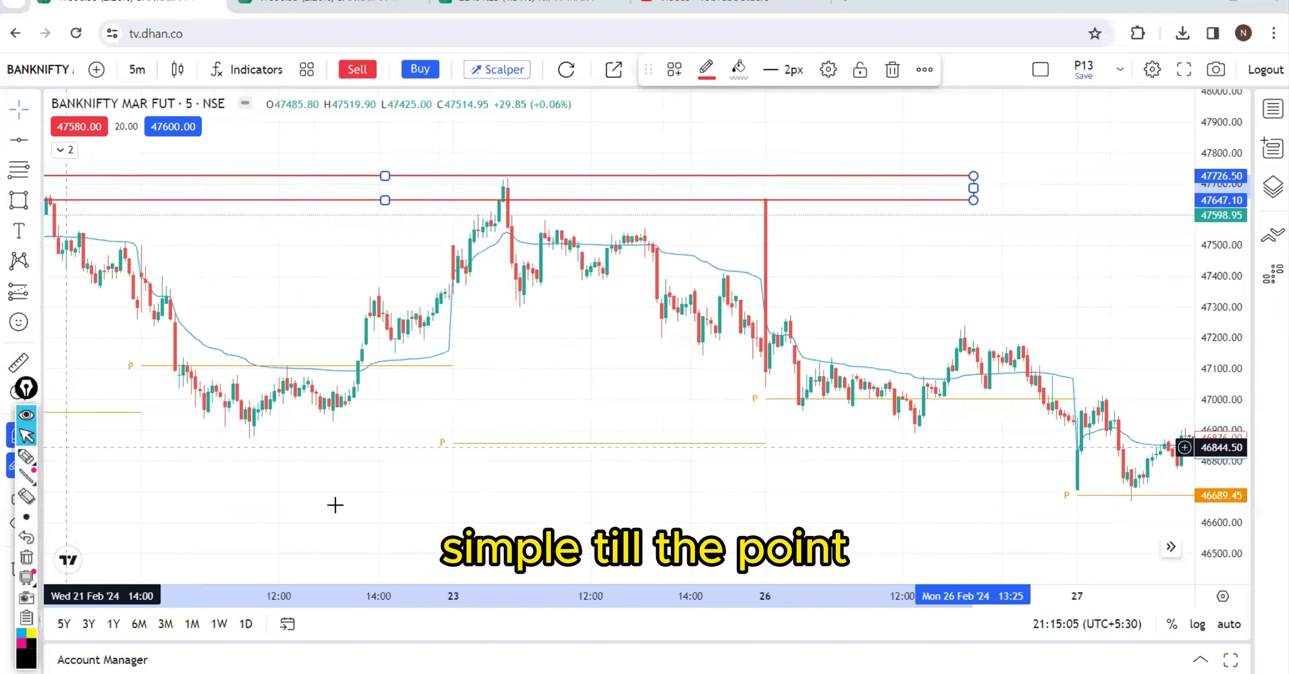
{"action": "left_click", "coordinate": [570, 546]}
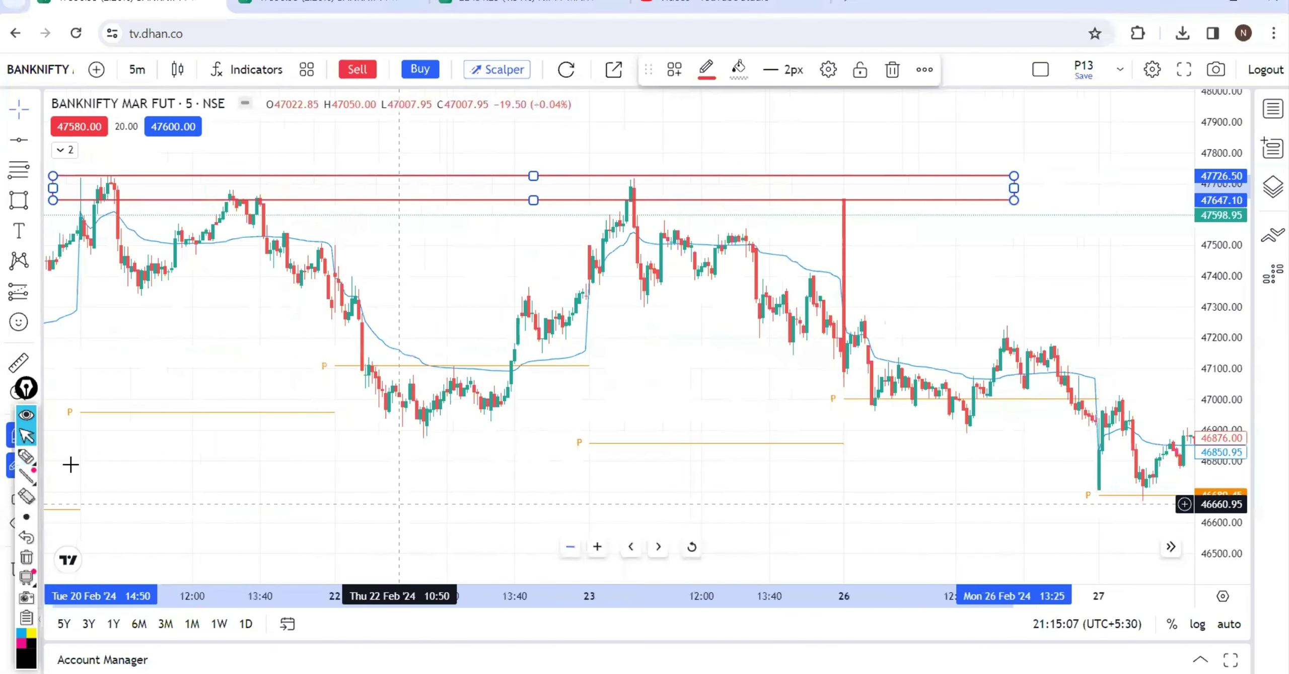
{"action": "left_click", "coordinate": [26, 457]}
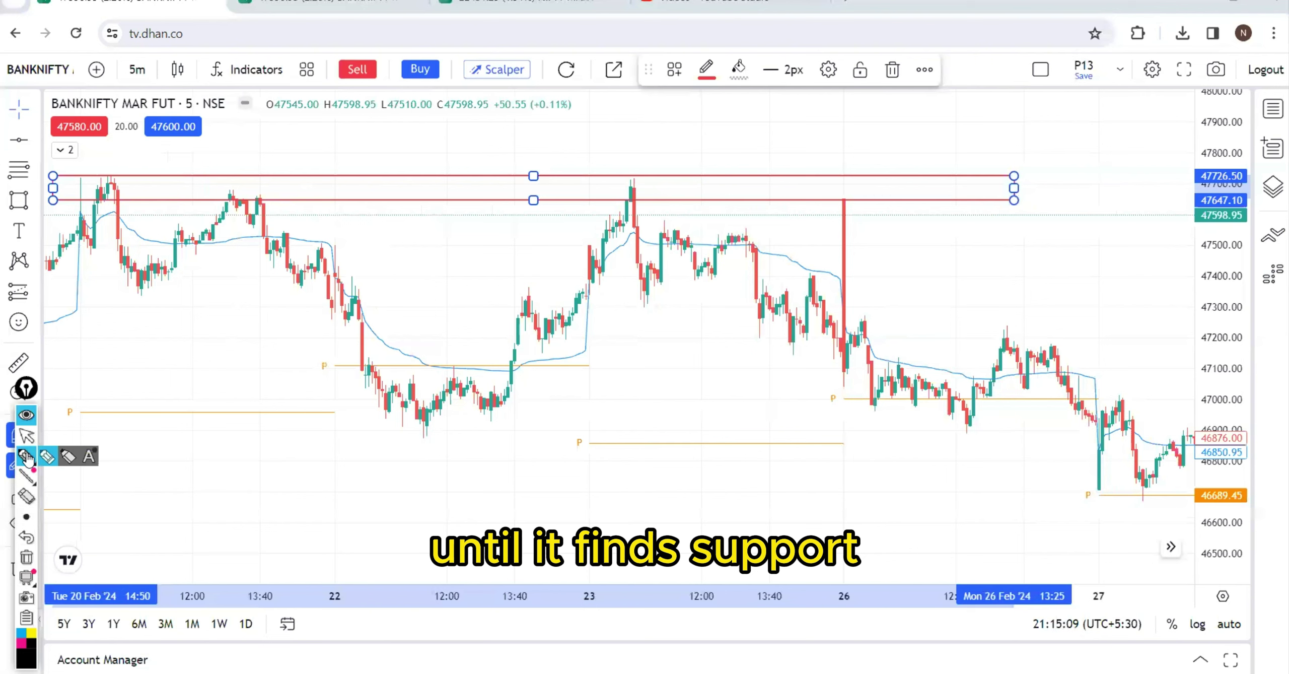
{"action": "left_click", "coordinate": [558, 386]}
{"action": "left_click_drag", "start_coordinate": [664, 395], "coordinate": [707, 434]}
{"action": "left_click_drag", "start_coordinate": [604, 377], "coordinate": [690, 443]}
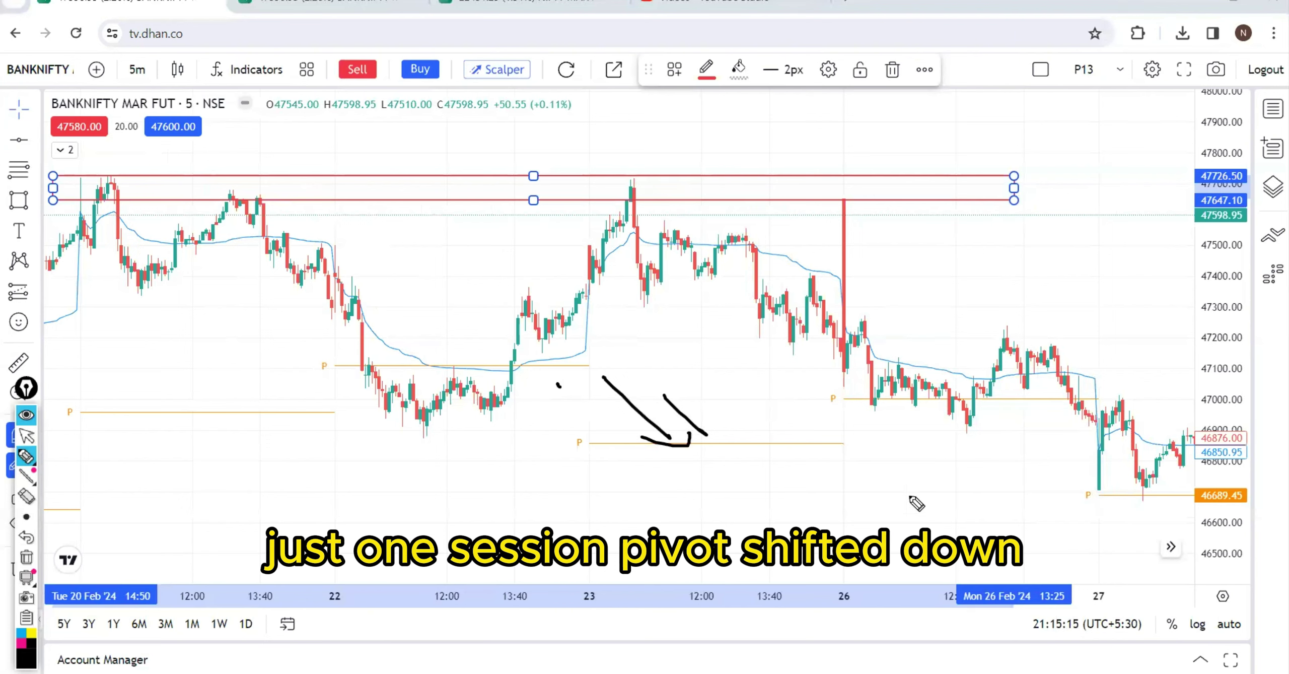
{"action": "left_click_drag", "start_coordinate": [860, 495], "coordinate": [1086, 487]}
{"action": "mouse_move", "coordinate": [442, 451]}
{"action": "left_mouse_down"}
{"action": "mouse_move", "coordinate": [890, 487]}
{"action": "mouse_move", "coordinate": [962, 477]}
{"action": "left_mouse_up"}
{"action": "left_click", "coordinate": [26, 560]}
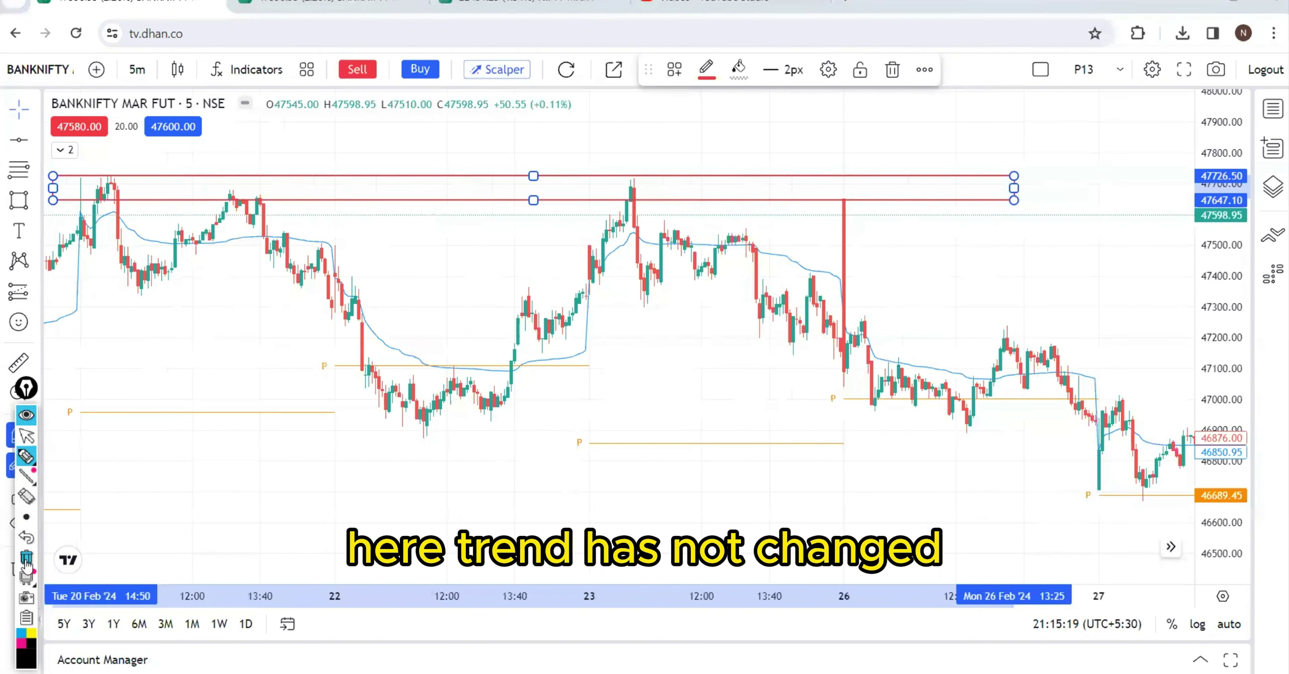
Sketch a falling arrow from the 23 February high, a rising staircase below 22 February and a curved arrow at the zone, and clear all.
{"action": "mouse_move", "coordinate": [627, 208]}
{"action": "left_mouse_down"}
{"action": "mouse_move", "coordinate": [632, 191]}
{"action": "mouse_move", "coordinate": [637, 221]}
{"action": "left_mouse_up"}
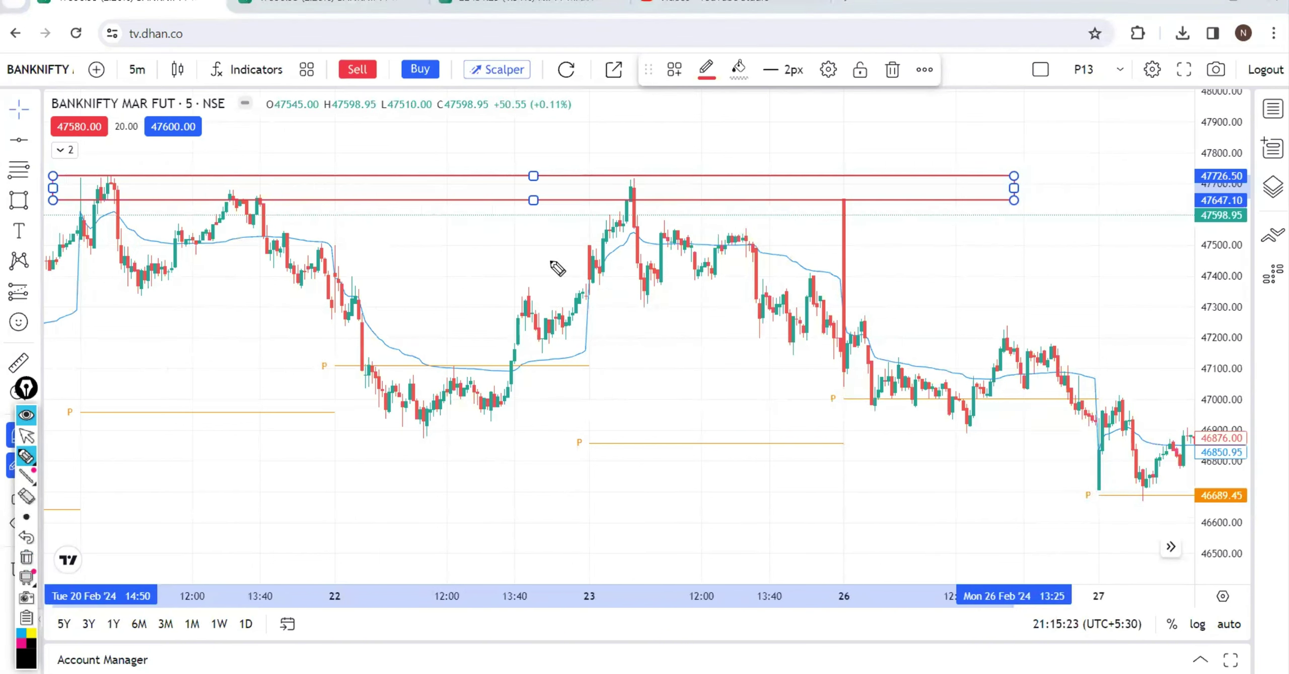
{"action": "left_click_drag", "start_coordinate": [638, 180], "coordinate": [674, 265]}
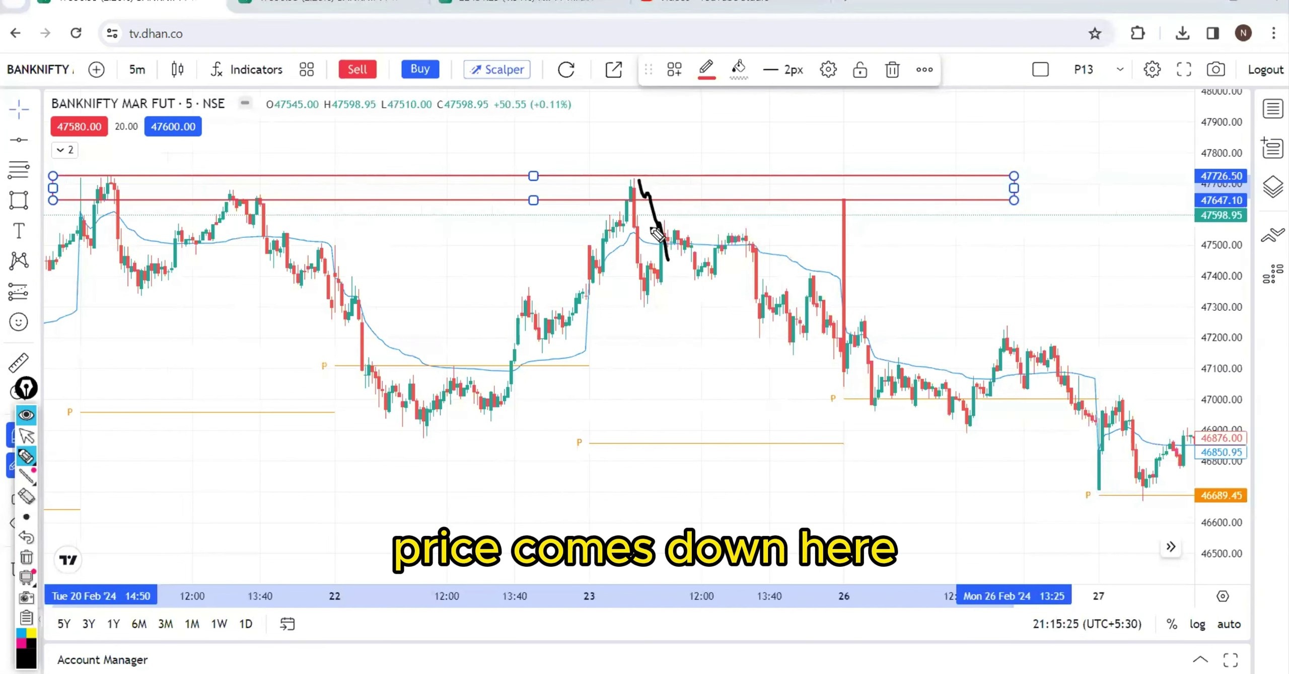
{"action": "mouse_move", "coordinate": [265, 538]}
{"action": "left_mouse_down"}
{"action": "mouse_move", "coordinate": [358, 453]}
{"action": "mouse_move", "coordinate": [431, 340]}
{"action": "mouse_move", "coordinate": [451, 340]}
{"action": "left_mouse_up"}
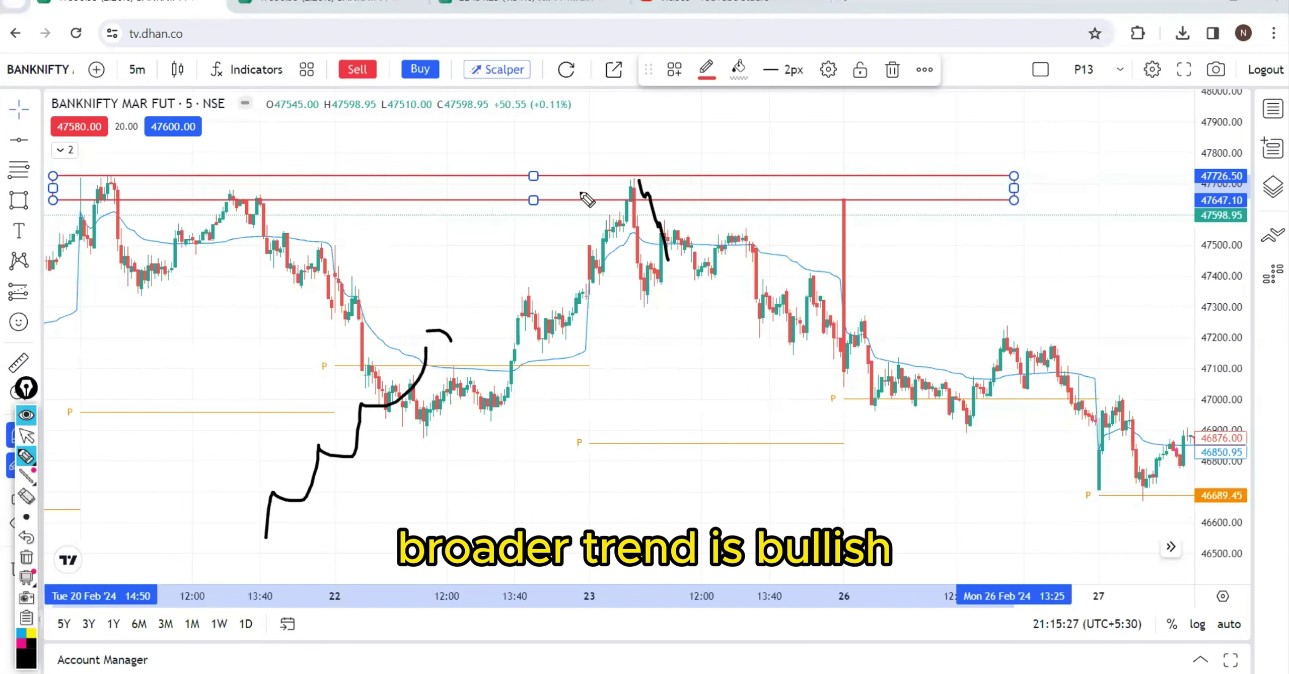
{"action": "left_click_drag", "start_coordinate": [582, 190], "coordinate": [643, 157]}
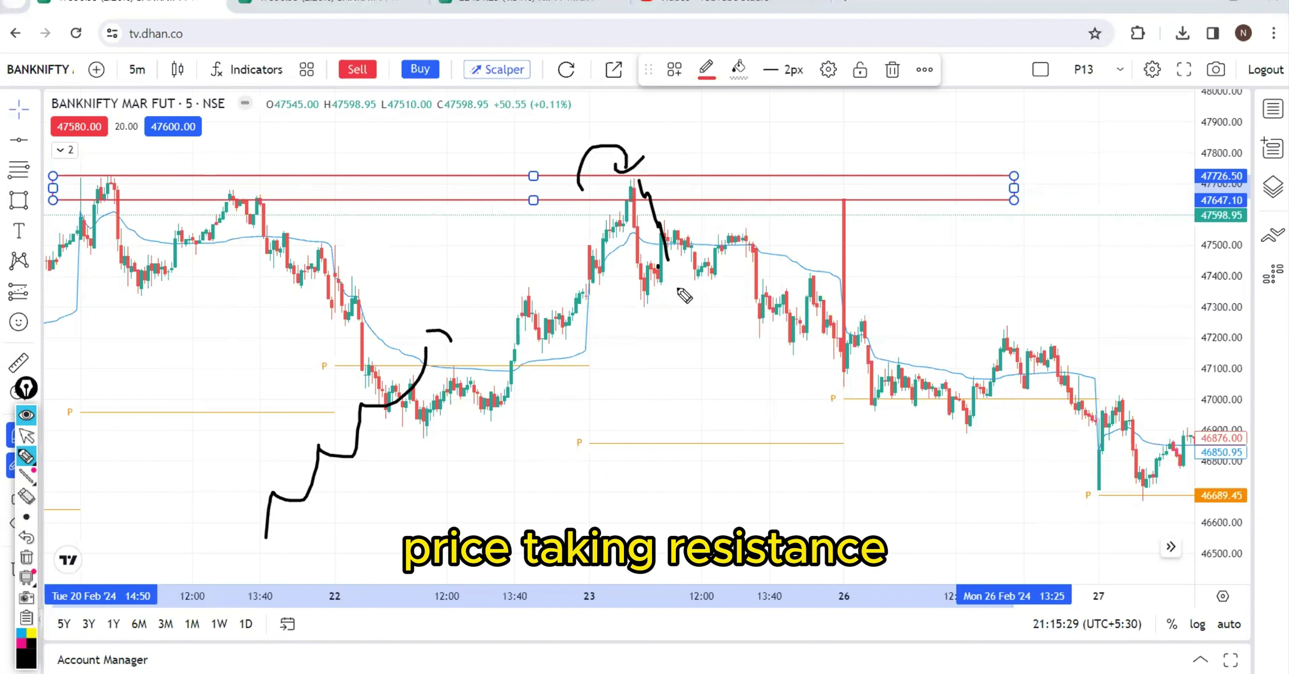
{"action": "left_click_drag", "start_coordinate": [658, 267], "coordinate": [685, 266]}
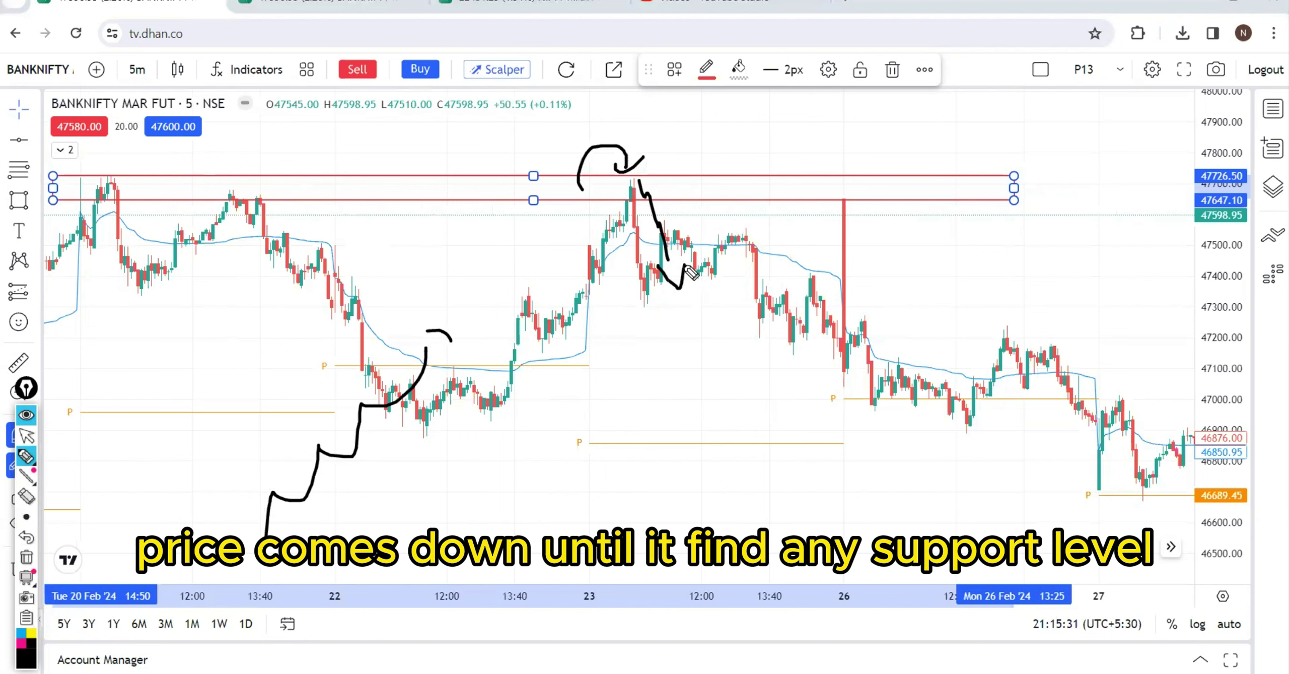
{"action": "left_click", "coordinate": [25, 557]}
Mark the 23 February morning support with arrows and a horizontal line, trace the fall from the zone below it, and clear everything.
{"action": "mouse_move", "coordinate": [643, 345]}
{"action": "left_mouse_down"}
{"action": "mouse_move", "coordinate": [606, 297]}
{"action": "mouse_move", "coordinate": [623, 302]}
{"action": "left_mouse_up"}
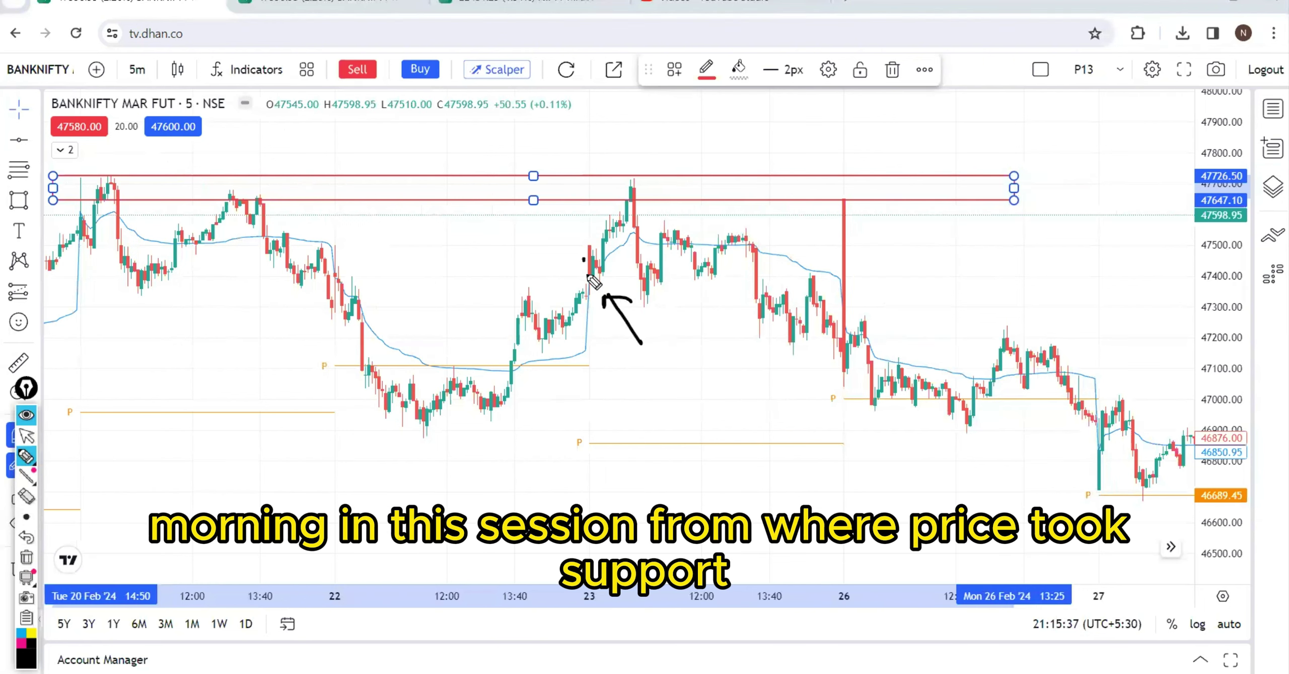
{"action": "mouse_move", "coordinate": [585, 259]}
{"action": "left_mouse_down"}
{"action": "mouse_move", "coordinate": [590, 290]}
{"action": "mouse_move", "coordinate": [602, 243]}
{"action": "left_mouse_up"}
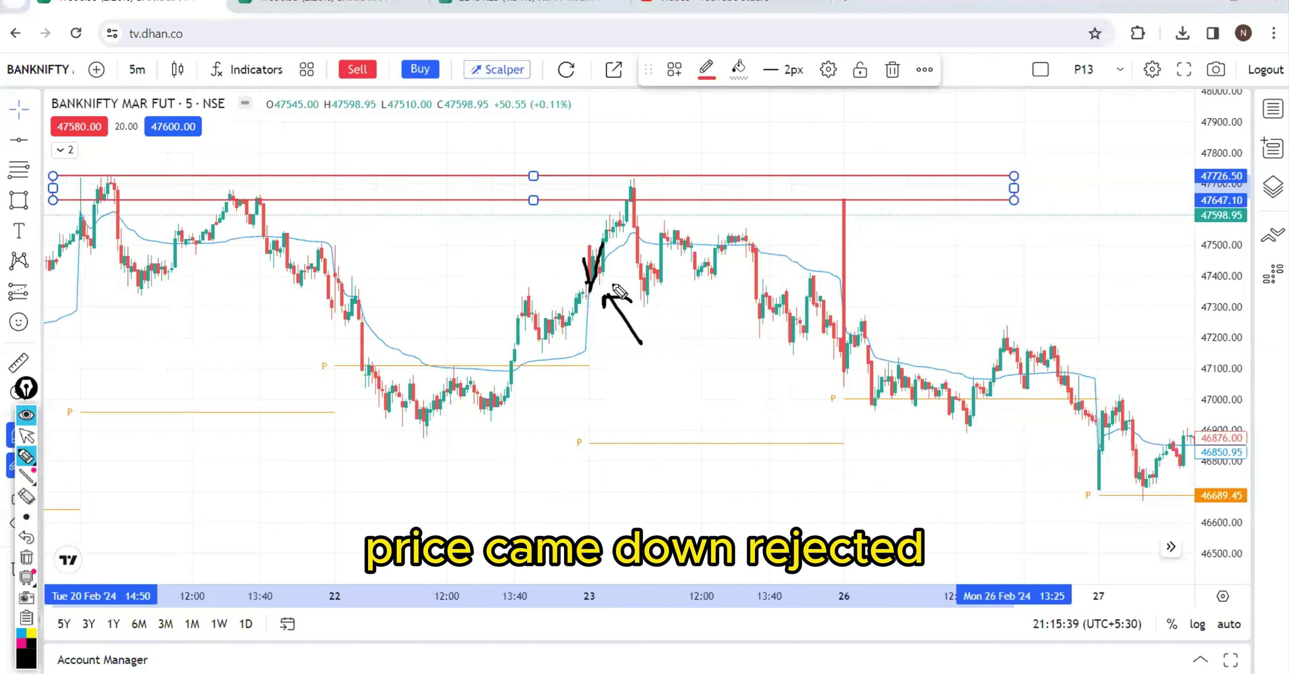
{"action": "left_click_drag", "start_coordinate": [587, 284], "coordinate": [648, 282]}
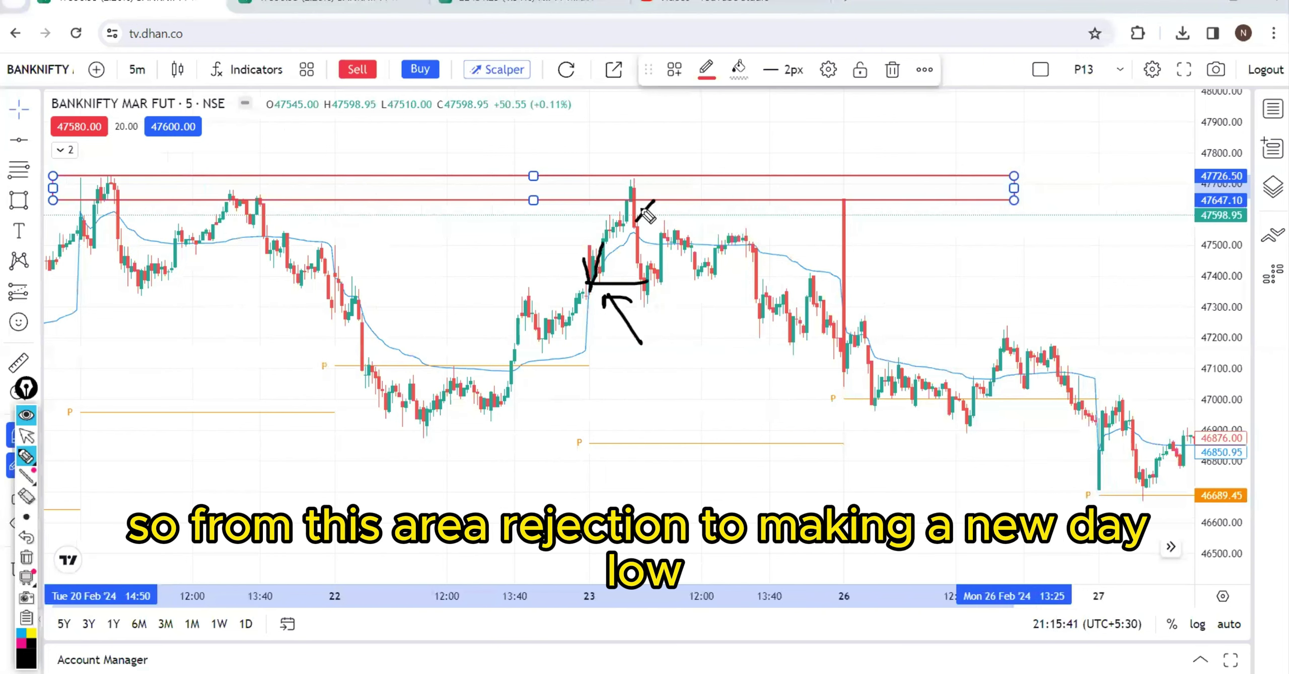
{"action": "mouse_move", "coordinate": [639, 200]}
{"action": "left_mouse_down"}
{"action": "mouse_move", "coordinate": [653, 280]}
{"action": "mouse_move", "coordinate": [624, 301]}
{"action": "mouse_move", "coordinate": [636, 317]}
{"action": "mouse_move", "coordinate": [653, 297]}
{"action": "left_mouse_up"}
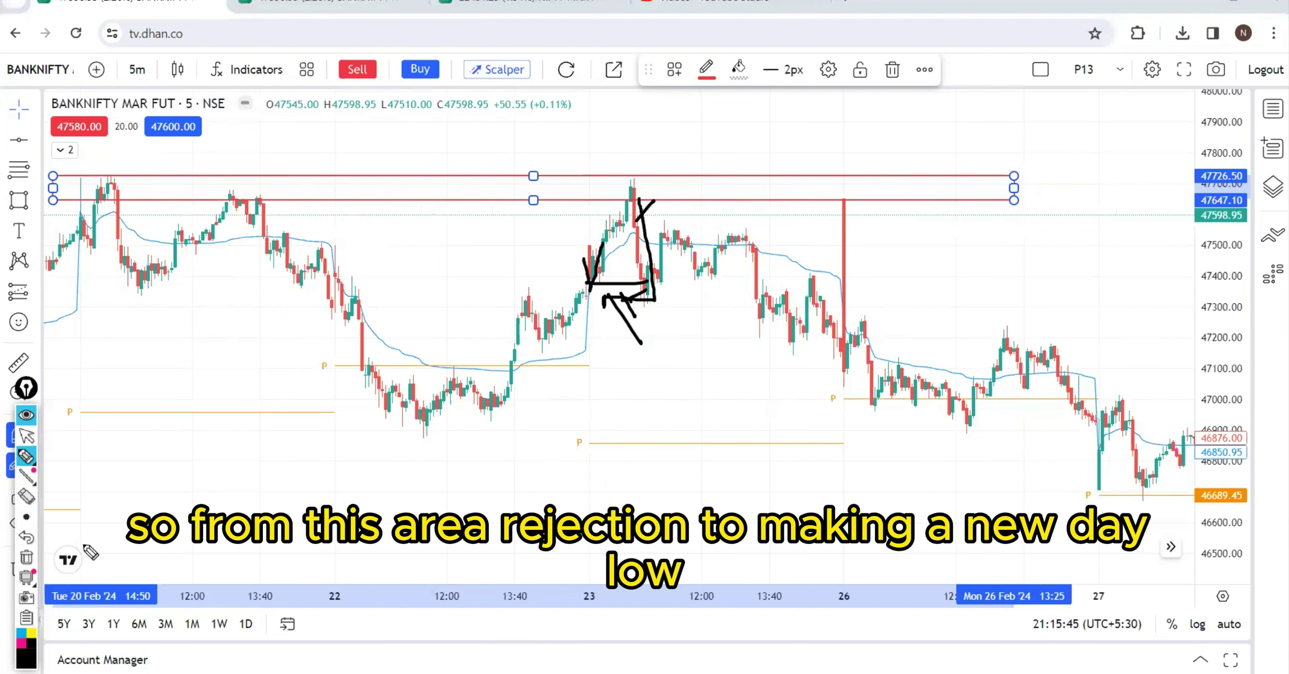
{"action": "left_click", "coordinate": [26, 557]}
Draw a down arrow below the new intraday low of 23 February and clear it.
{"action": "left_click_drag", "start_coordinate": [627, 276], "coordinate": [642, 318]}
{"action": "left_click_drag", "start_coordinate": [629, 318], "coordinate": [656, 322]}
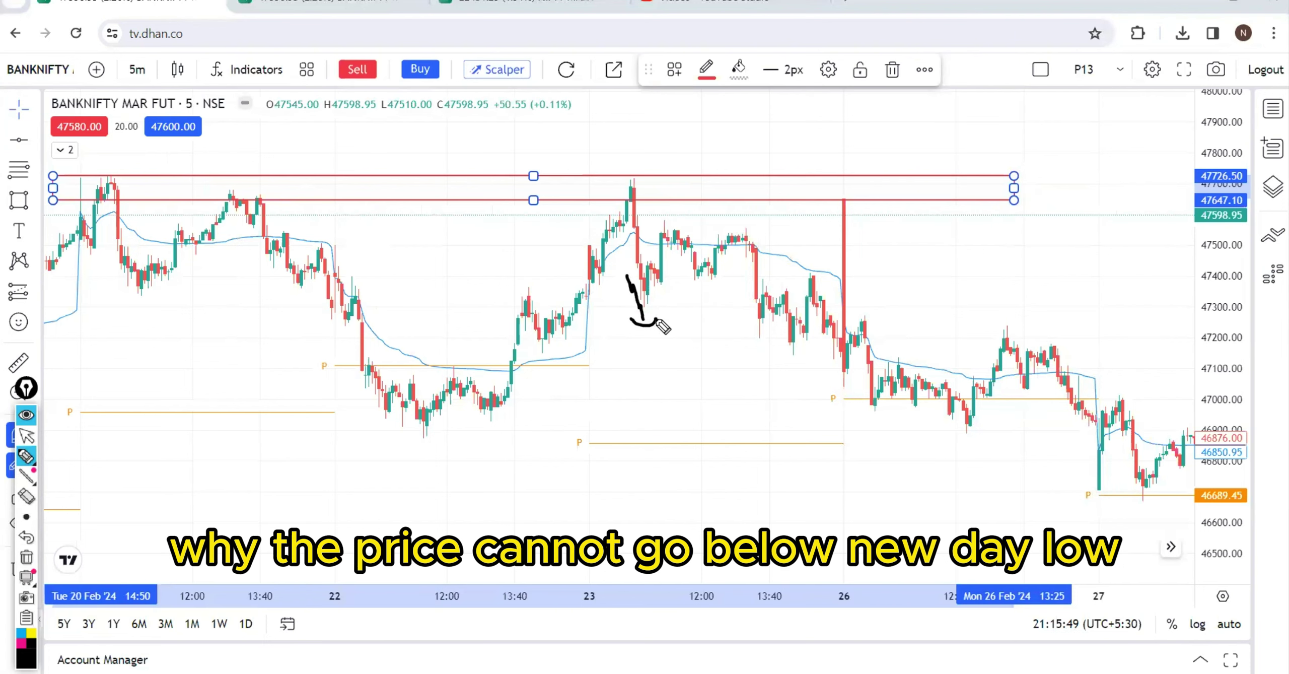
{"action": "left_click", "coordinate": [26, 557]}
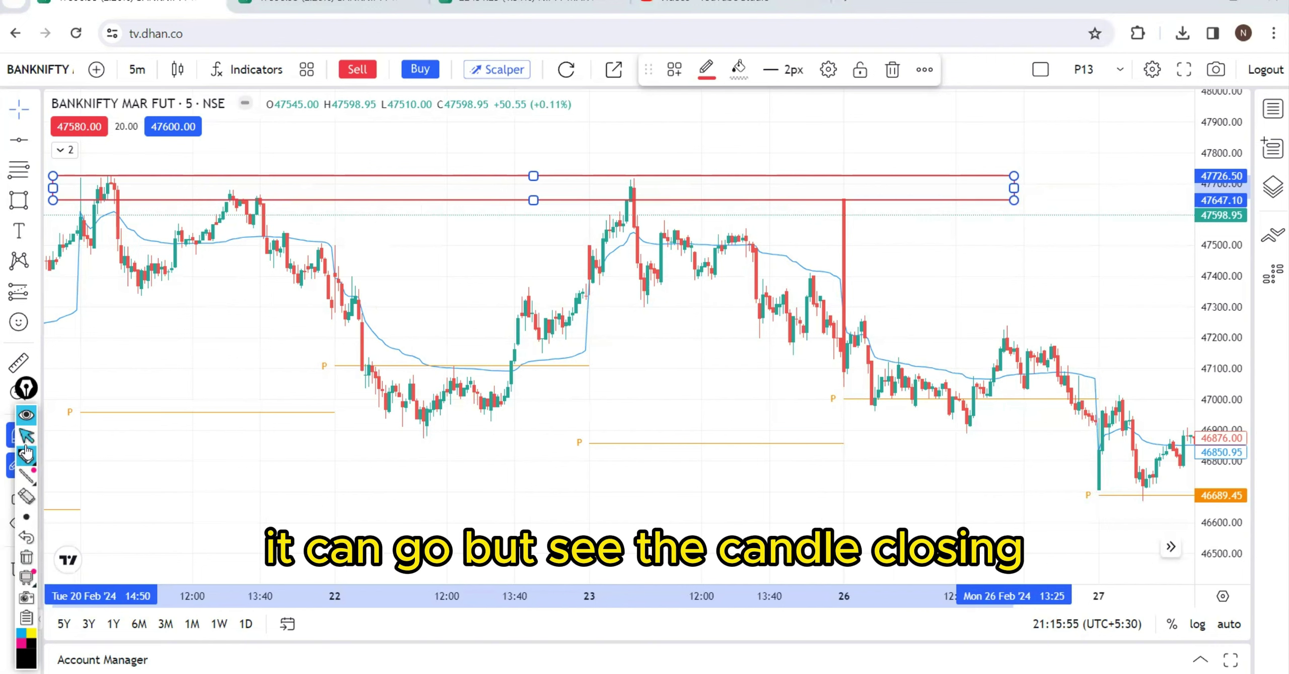
Underline the 23 February opening low, point arrows at the candles testing it, draw a large cross beneath, and clear the drawings.
{"action": "scroll", "coordinate": [613, 390], "scroll_direction": "up", "scroll_amount": 3}
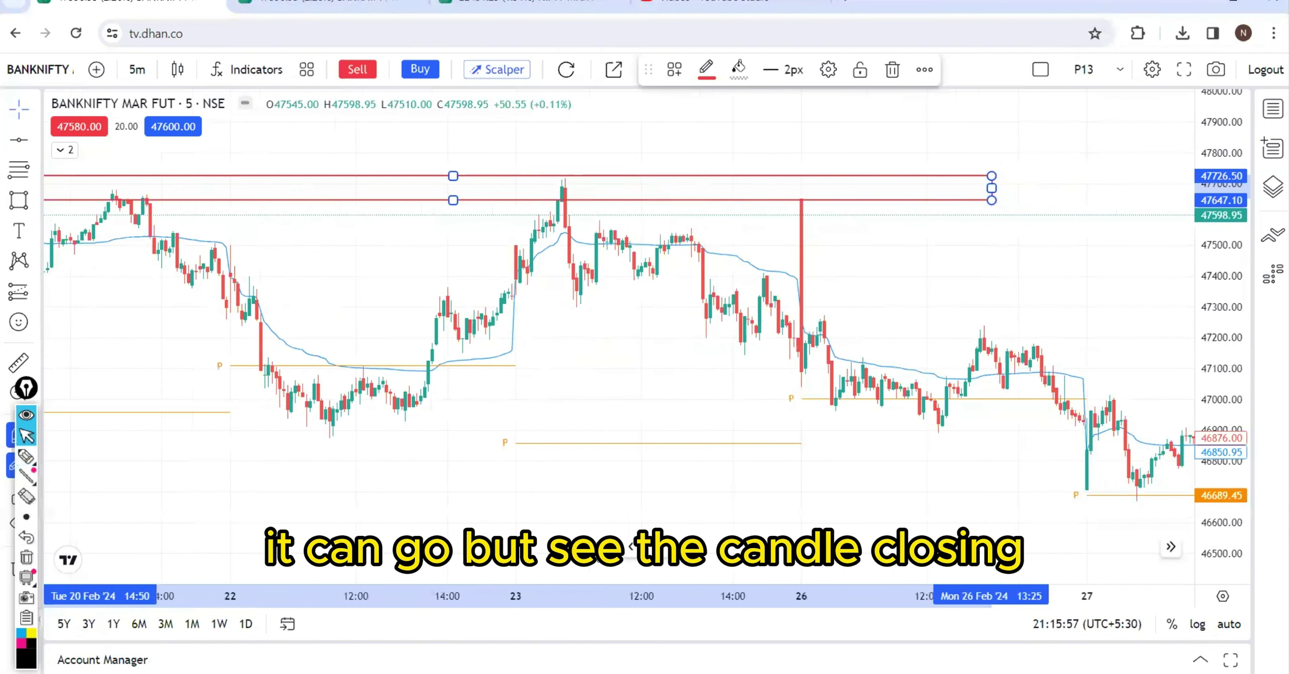
{"action": "left_click_drag", "start_coordinate": [612, 391], "coordinate": [743, 403]}
{"action": "left_click", "coordinate": [26, 456]}
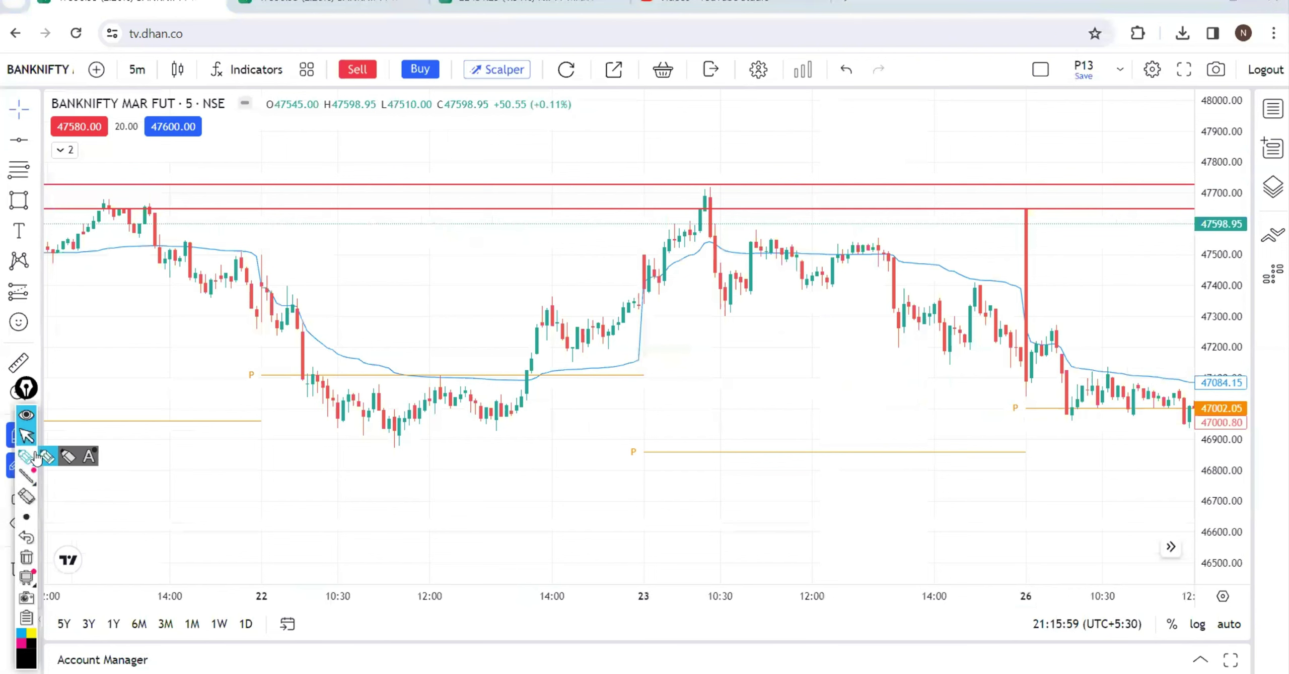
{"action": "left_click_drag", "start_coordinate": [639, 302], "coordinate": [710, 301]}
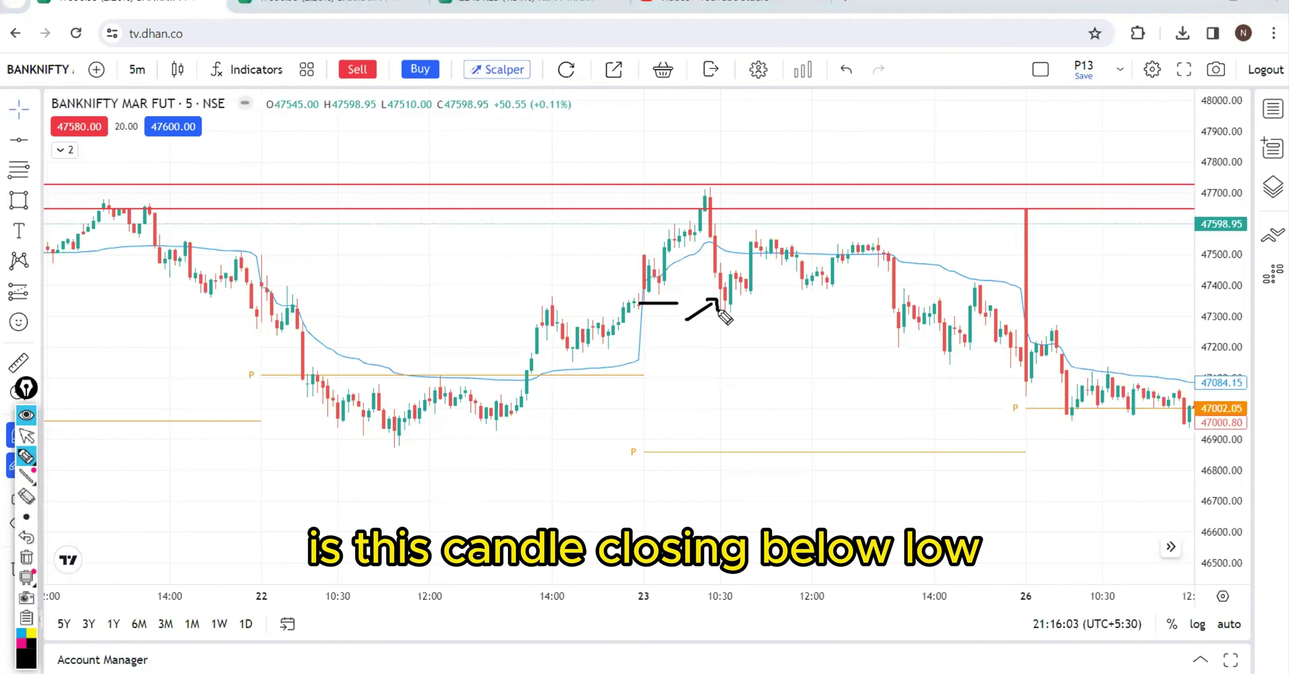
{"action": "left_click_drag", "start_coordinate": [669, 332], "coordinate": [660, 311]}
{"action": "mouse_move", "coordinate": [655, 319]}
{"action": "left_mouse_down"}
{"action": "mouse_move", "coordinate": [735, 330]}
{"action": "mouse_move", "coordinate": [729, 321]}
{"action": "mouse_move", "coordinate": [691, 409]}
{"action": "left_mouse_up"}
{"action": "left_click_drag", "start_coordinate": [686, 364], "coordinate": [796, 412]}
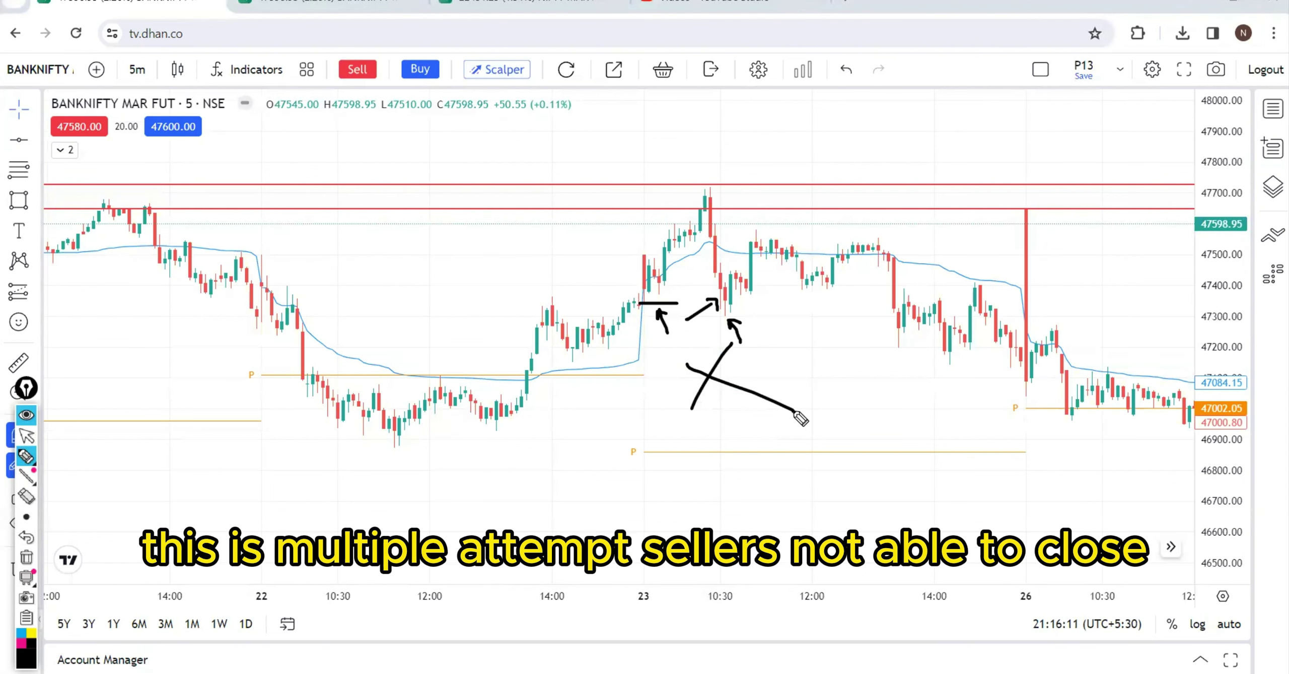
{"action": "left_click", "coordinate": [27, 558]}
Trace the sideways area before 23 February, draw a down arrow and two arrows toward the 23 February morning low, and clear all.
{"action": "left_click_drag", "start_coordinate": [560, 341], "coordinate": [621, 335]}
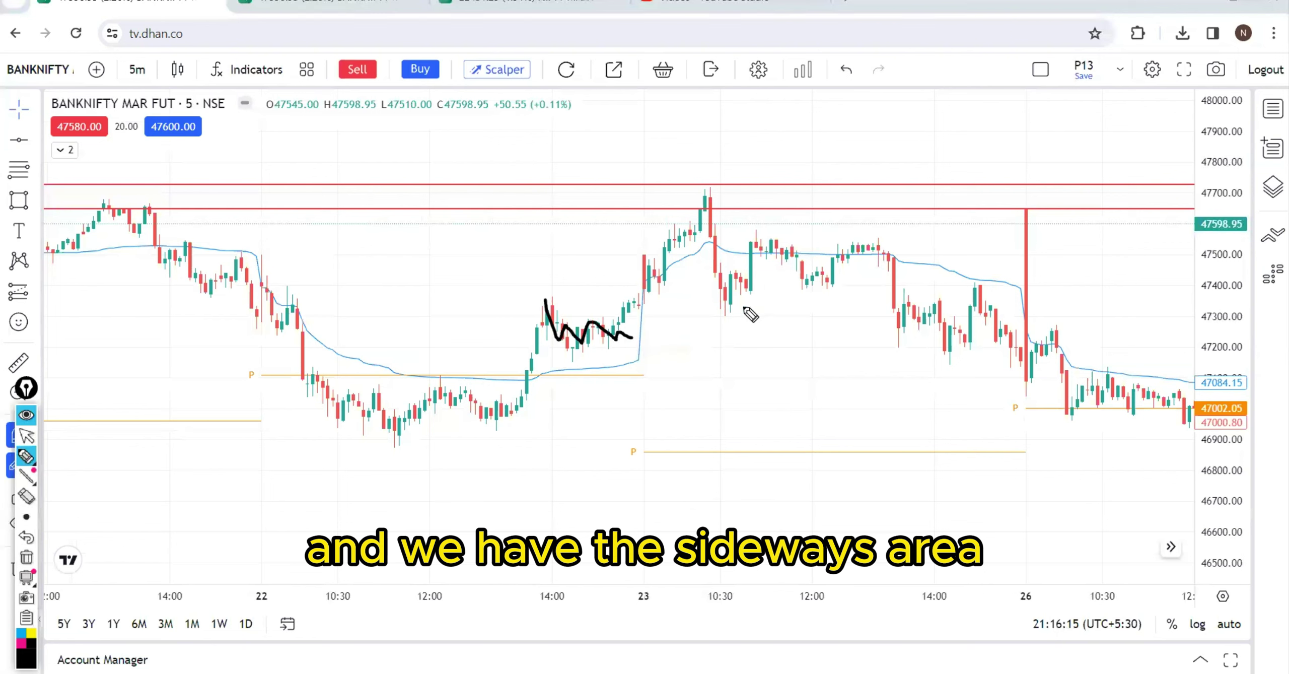
{"action": "mouse_move", "coordinate": [724, 288]}
{"action": "left_mouse_down"}
{"action": "mouse_move", "coordinate": [724, 370]}
{"action": "mouse_move", "coordinate": [746, 375]}
{"action": "left_mouse_up"}
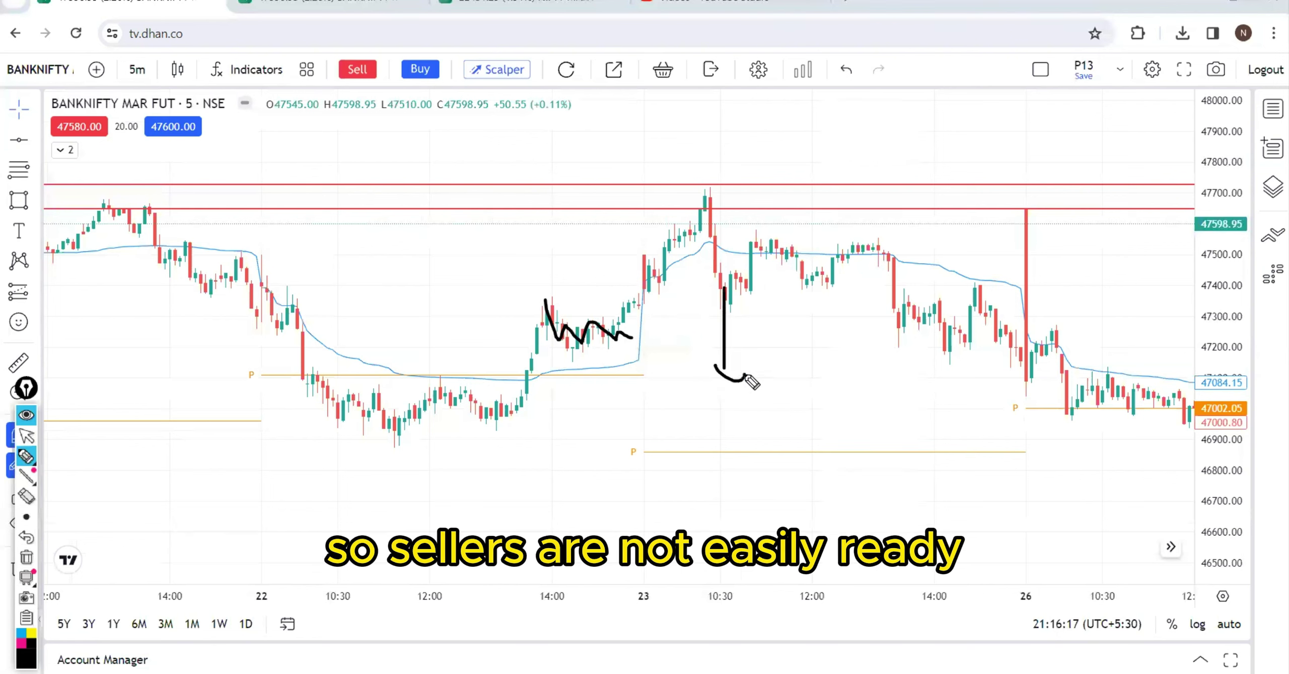
{"action": "mouse_move", "coordinate": [862, 316]}
{"action": "left_mouse_down"}
{"action": "mouse_move", "coordinate": [751, 306]}
{"action": "mouse_move", "coordinate": [771, 295]}
{"action": "left_mouse_up"}
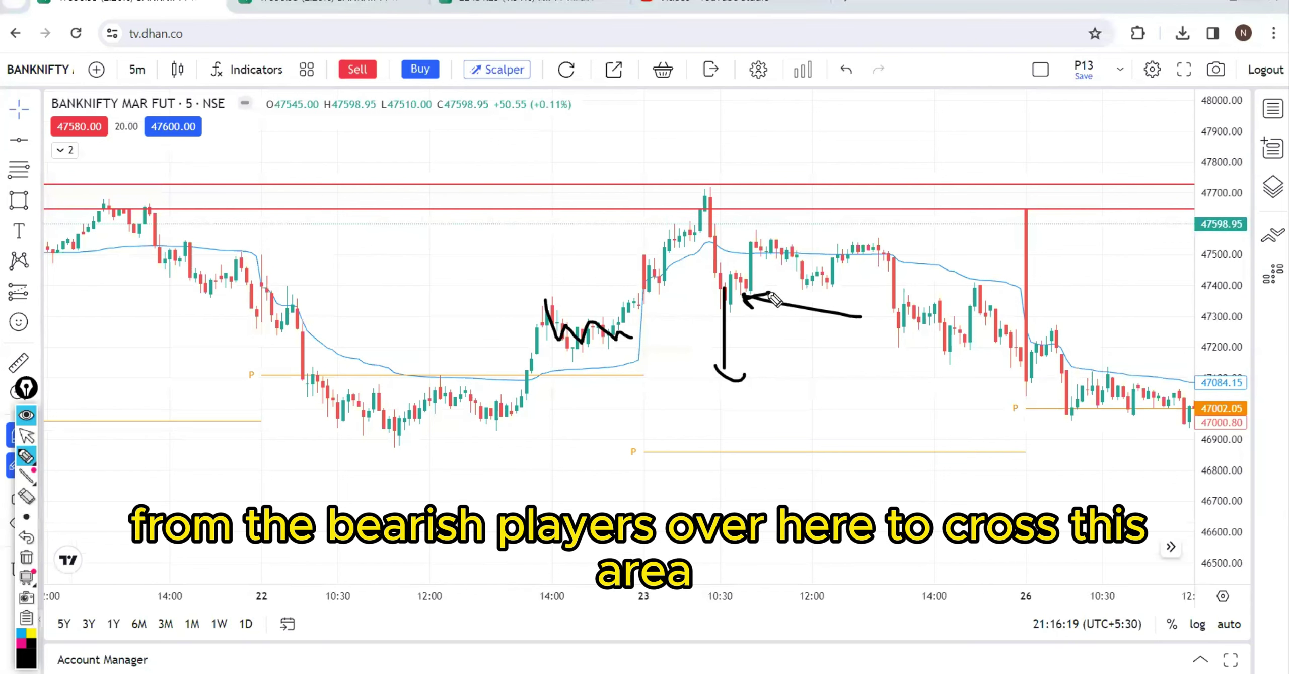
{"action": "mouse_move", "coordinate": [633, 298]}
{"action": "left_mouse_down"}
{"action": "mouse_move", "coordinate": [709, 301]}
{"action": "mouse_move", "coordinate": [725, 388]}
{"action": "left_mouse_up"}
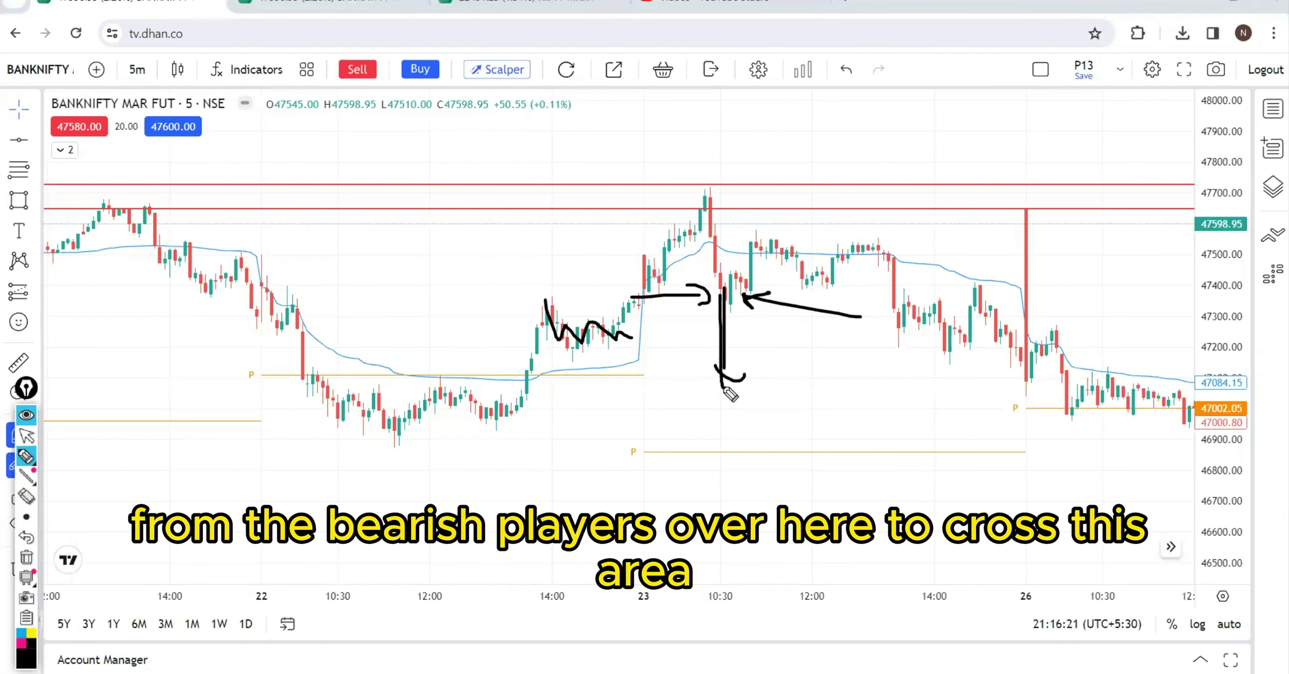
{"action": "left_click", "coordinate": [26, 557]}
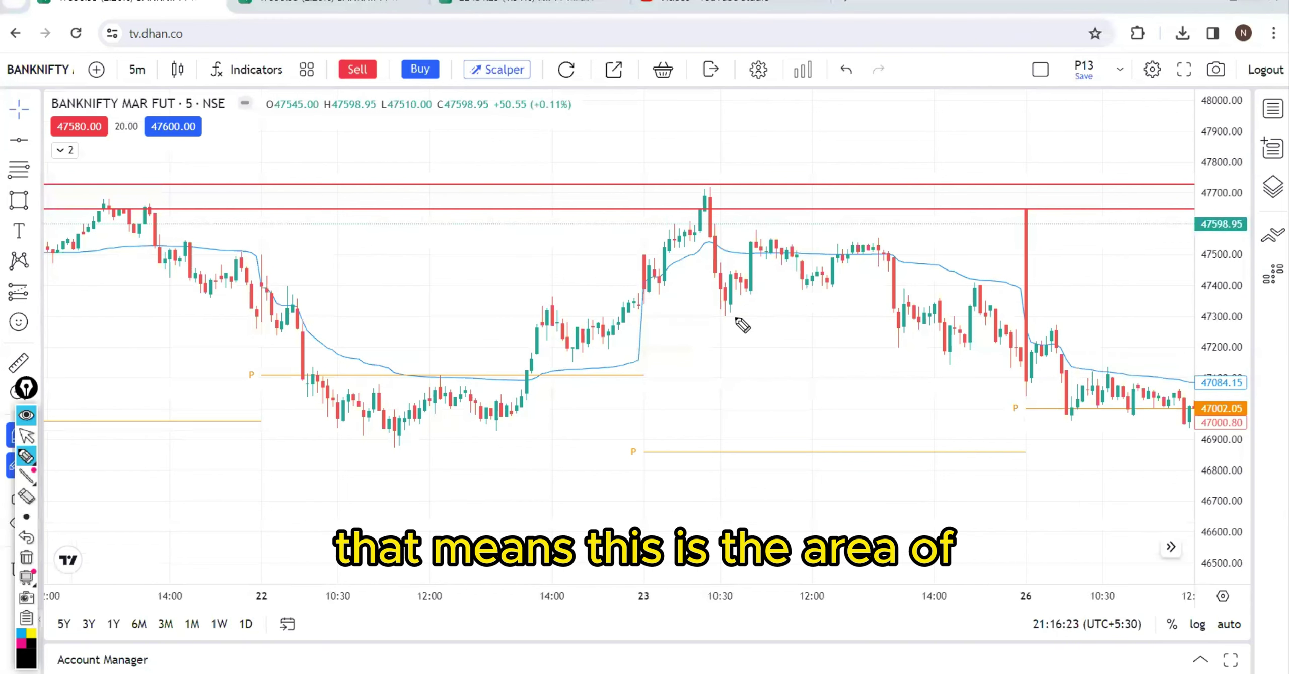
Mark a cross below the 23 February morning low, draw a falling arrow from the high and a horizontal arrow at the low, and clear all.
{"action": "left_click_drag", "start_coordinate": [725, 331], "coordinate": [731, 317]}
{"action": "left_click_drag", "start_coordinate": [723, 319], "coordinate": [764, 347]}
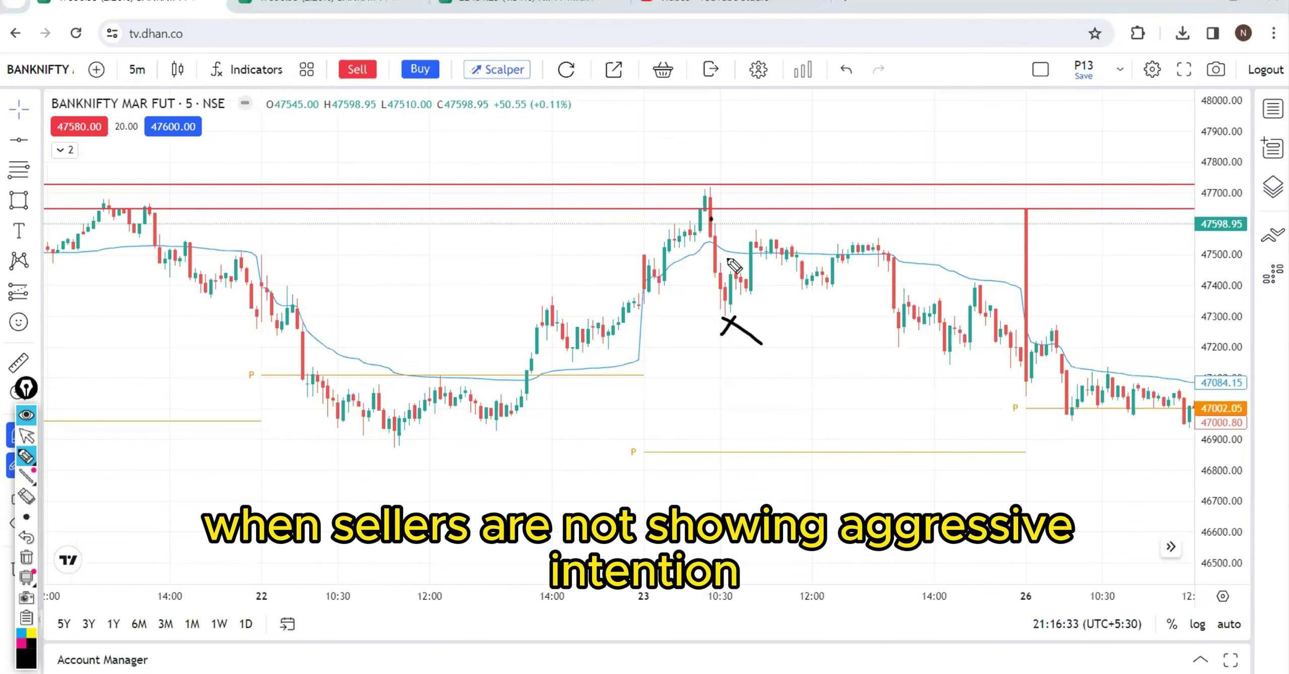
{"action": "mouse_move", "coordinate": [710, 218]}
{"action": "left_mouse_down"}
{"action": "mouse_move", "coordinate": [783, 334]}
{"action": "mouse_move", "coordinate": [815, 330]}
{"action": "left_mouse_up"}
{"action": "left_click_drag", "start_coordinate": [675, 315], "coordinate": [736, 318]}
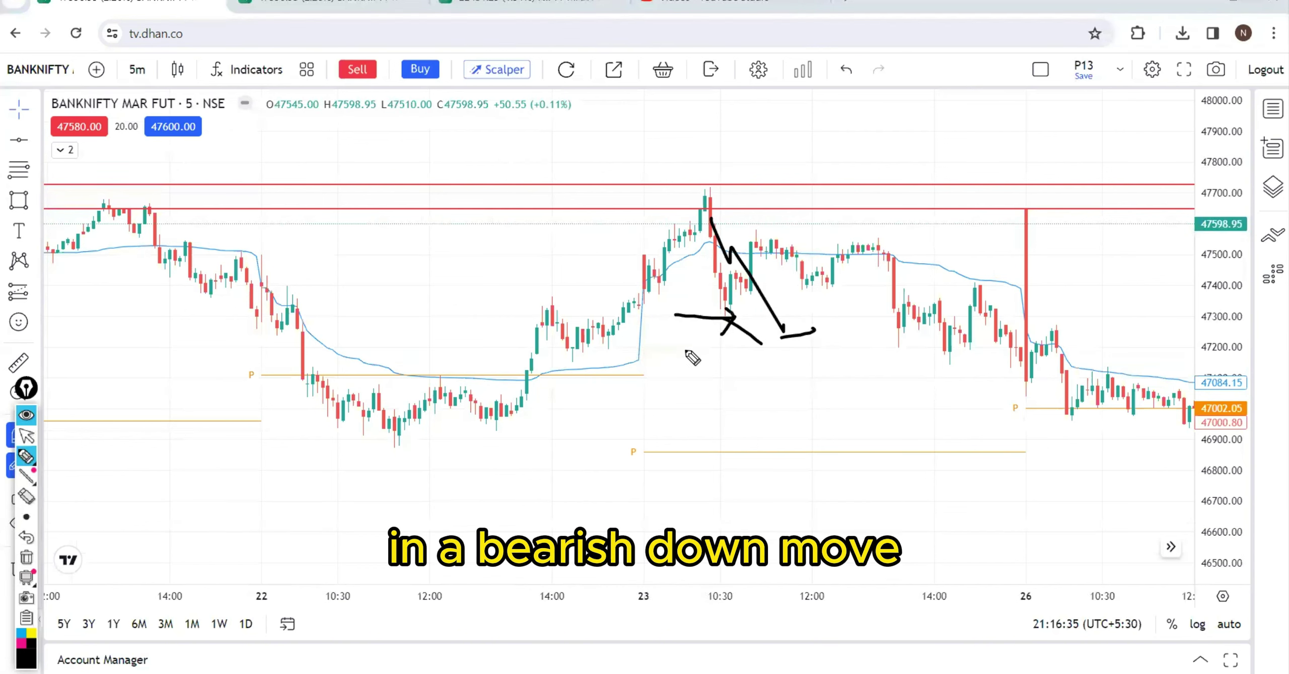
{"action": "left_click", "coordinate": [28, 558]}
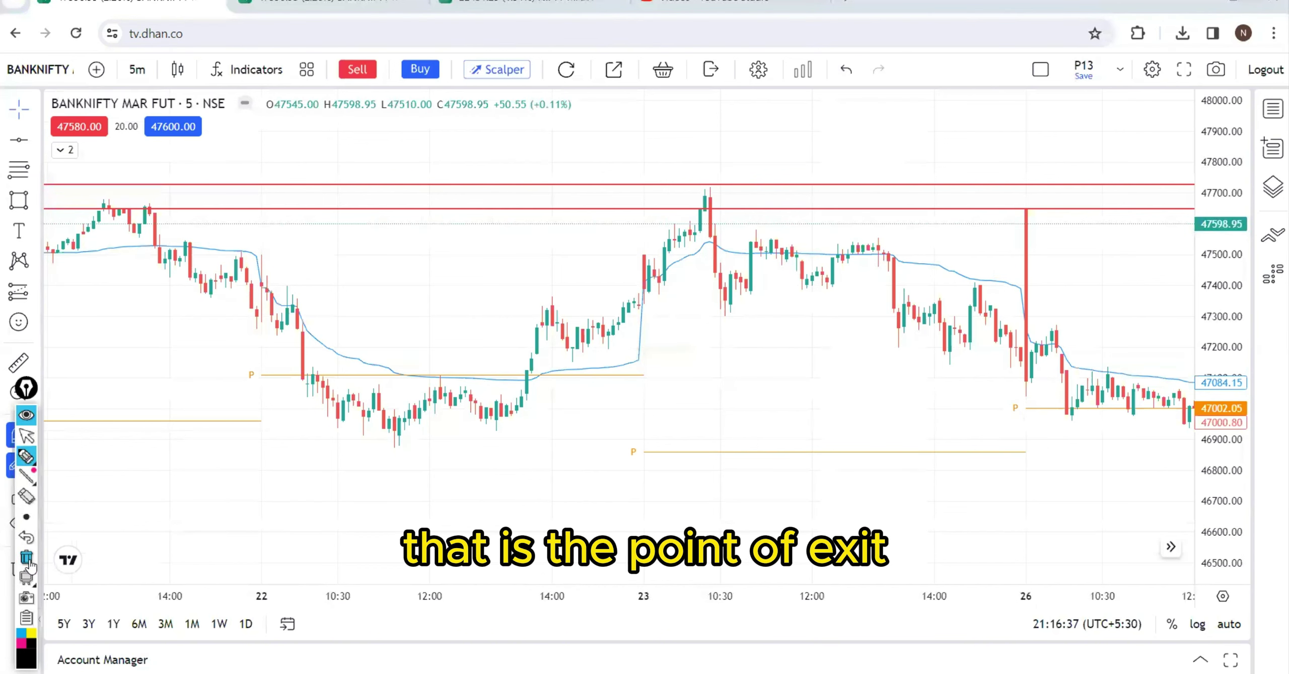
Write "1:2" with a large tick below the 23 February candles, clear it and stop drawing.
{"action": "left_click_drag", "start_coordinate": [726, 341], "coordinate": [726, 368]}
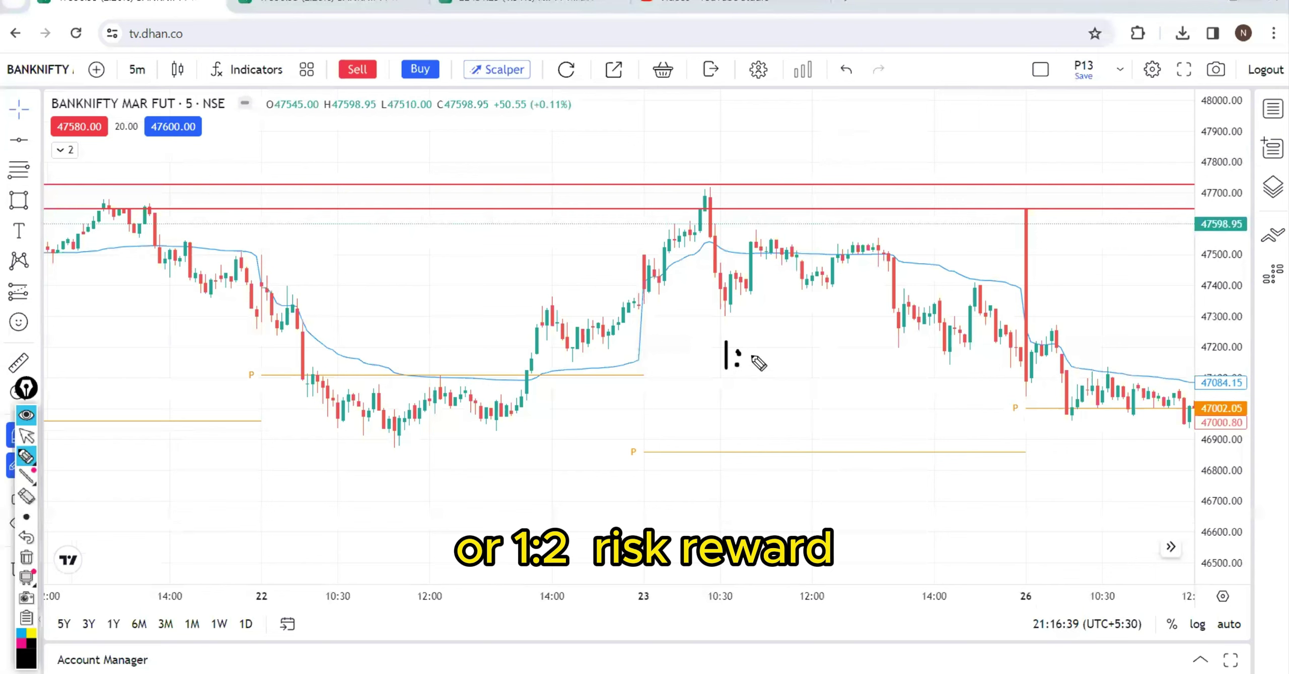
{"action": "mouse_move", "coordinate": [747, 352]}
{"action": "left_mouse_down"}
{"action": "mouse_move", "coordinate": [771, 369]}
{"action": "mouse_move", "coordinate": [907, 291]}
{"action": "left_mouse_up"}
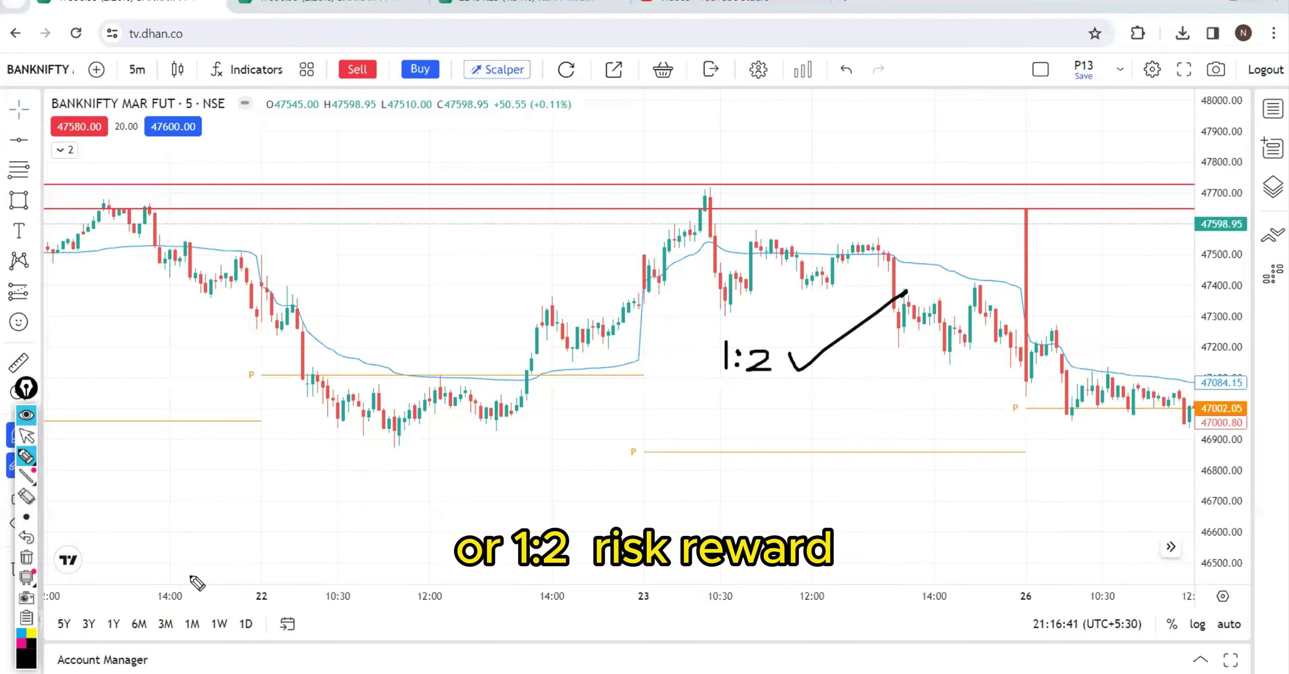
{"action": "left_click", "coordinate": [28, 557]}
{"action": "left_click", "coordinate": [26, 435]}
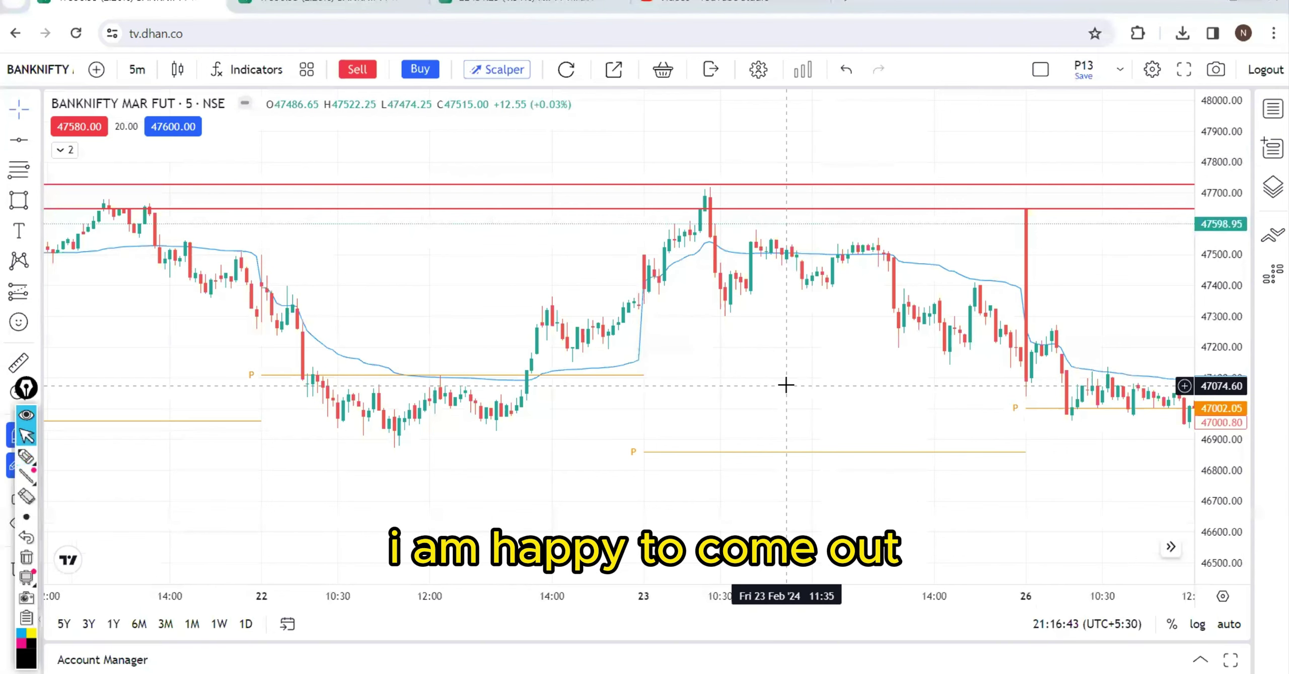
Switch to the second BANKNIFTY futures chart and bring the sessions from 22 February to 1 March into view.
{"action": "left_click", "coordinate": [400, 10]}
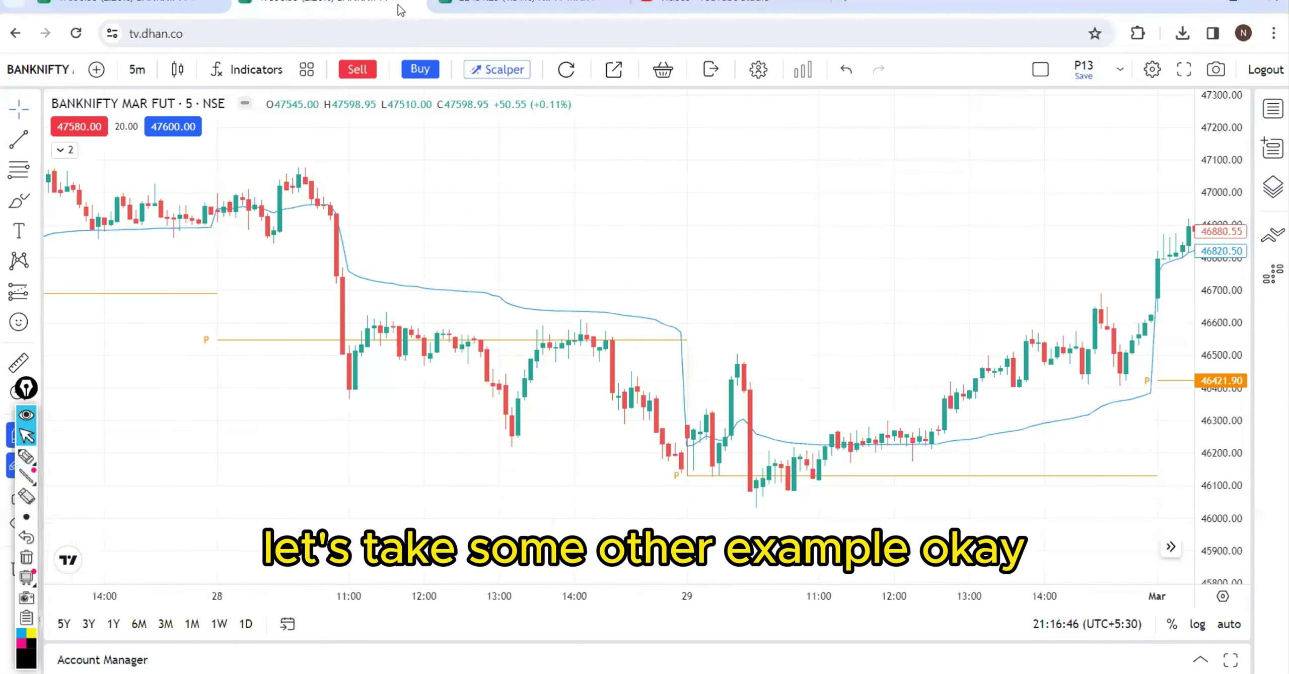
{"action": "left_click_drag", "start_coordinate": [835, 265], "coordinate": [841, 237]}
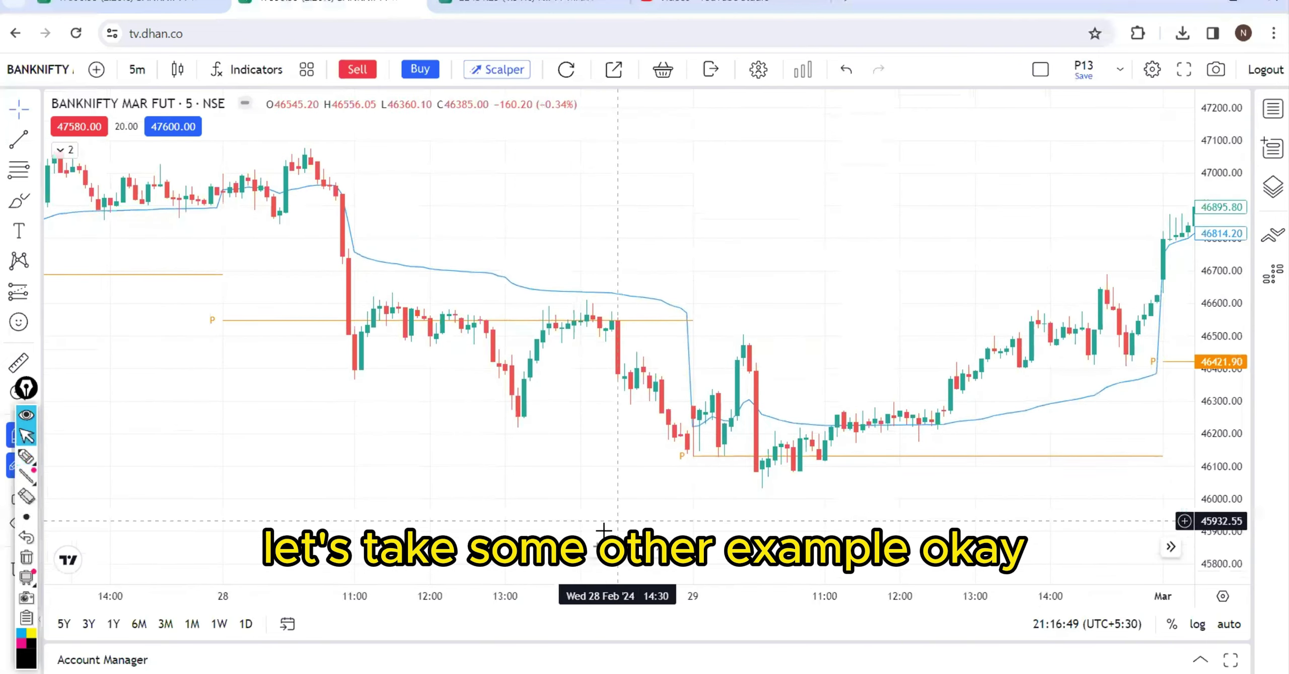
{"action": "scroll", "coordinate": [618, 302], "scroll_direction": "down", "scroll_amount": 3}
{"action": "scroll", "coordinate": [604, 398], "scroll_direction": "down", "scroll_amount": 5}
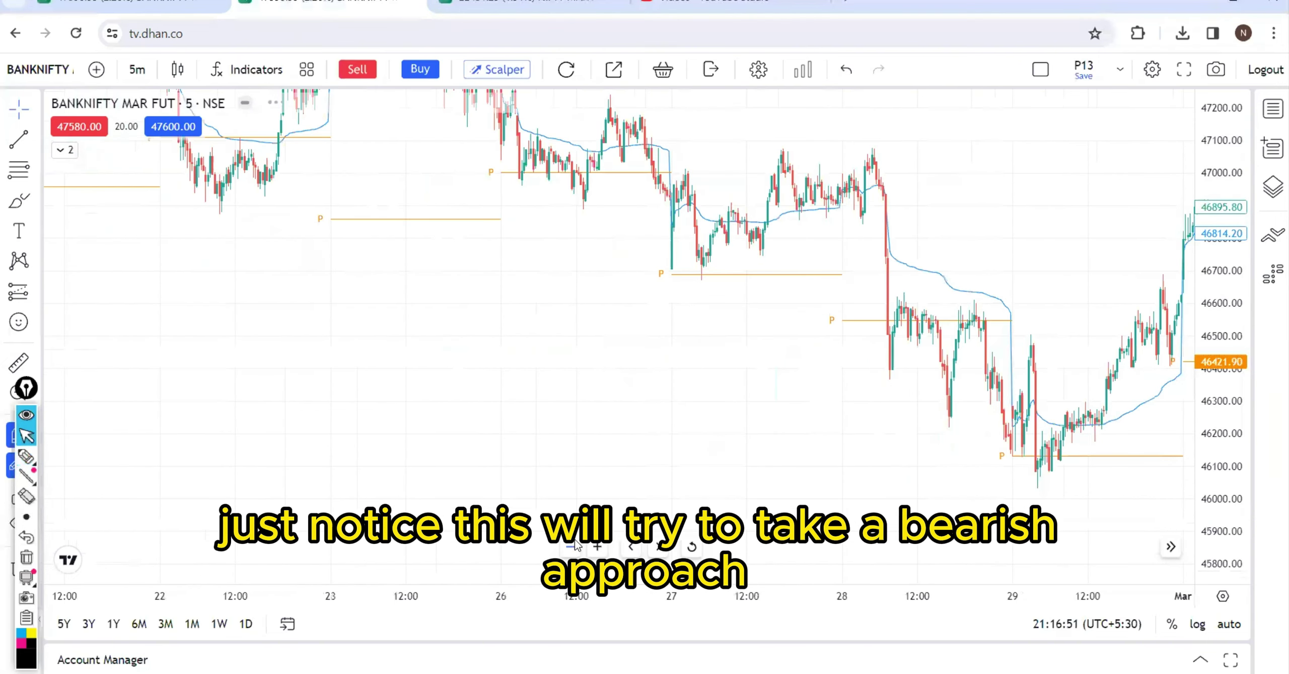
{"action": "left_click_drag", "start_coordinate": [577, 408], "coordinate": [576, 406]}
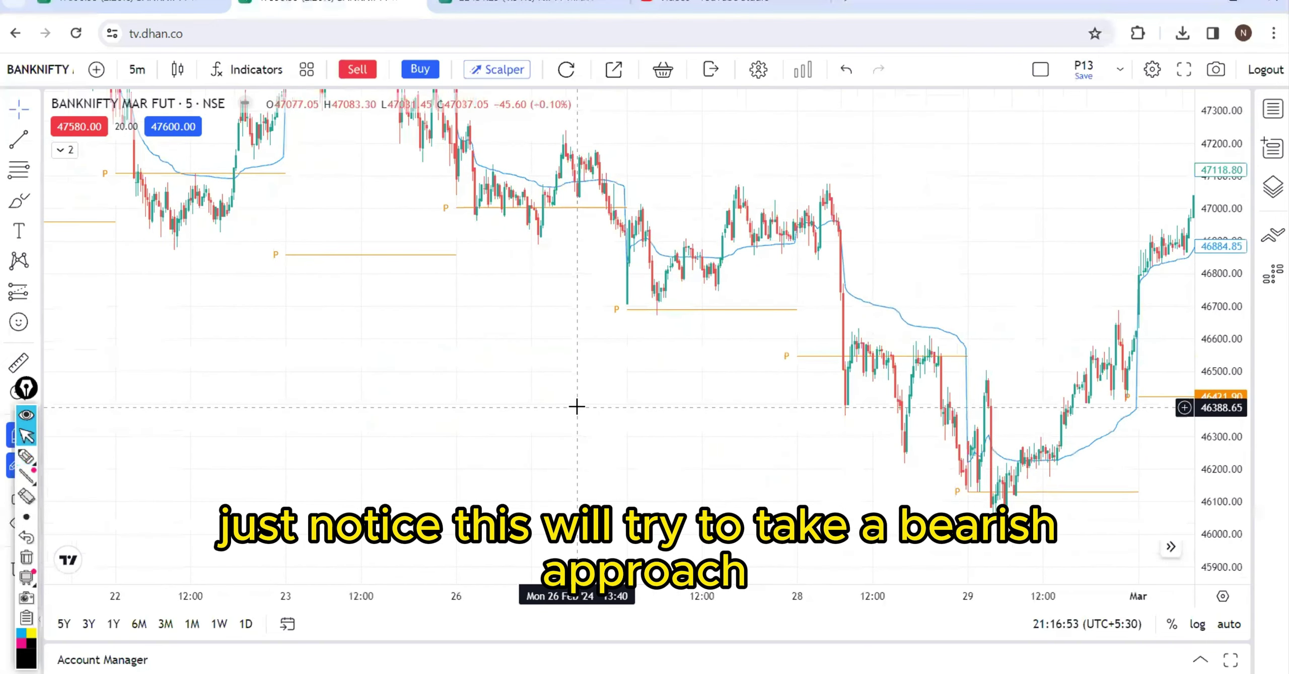
Underline the successive daily pivot levels, link them with falling curved arrows, point to the 29 February pivot, and clear the drawings.
{"action": "left_click", "coordinate": [25, 456]}
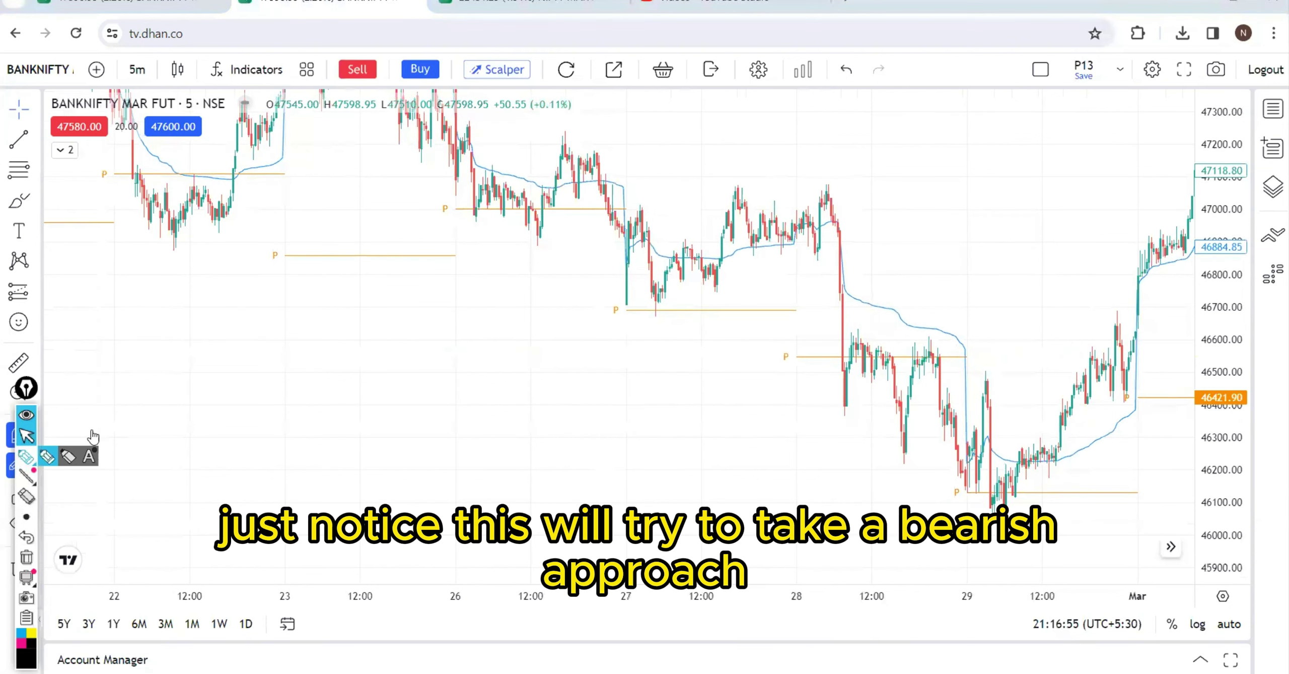
{"action": "left_click_drag", "start_coordinate": [619, 208], "coordinate": [663, 210]}
{"action": "left_click_drag", "start_coordinate": [759, 309], "coordinate": [811, 307]}
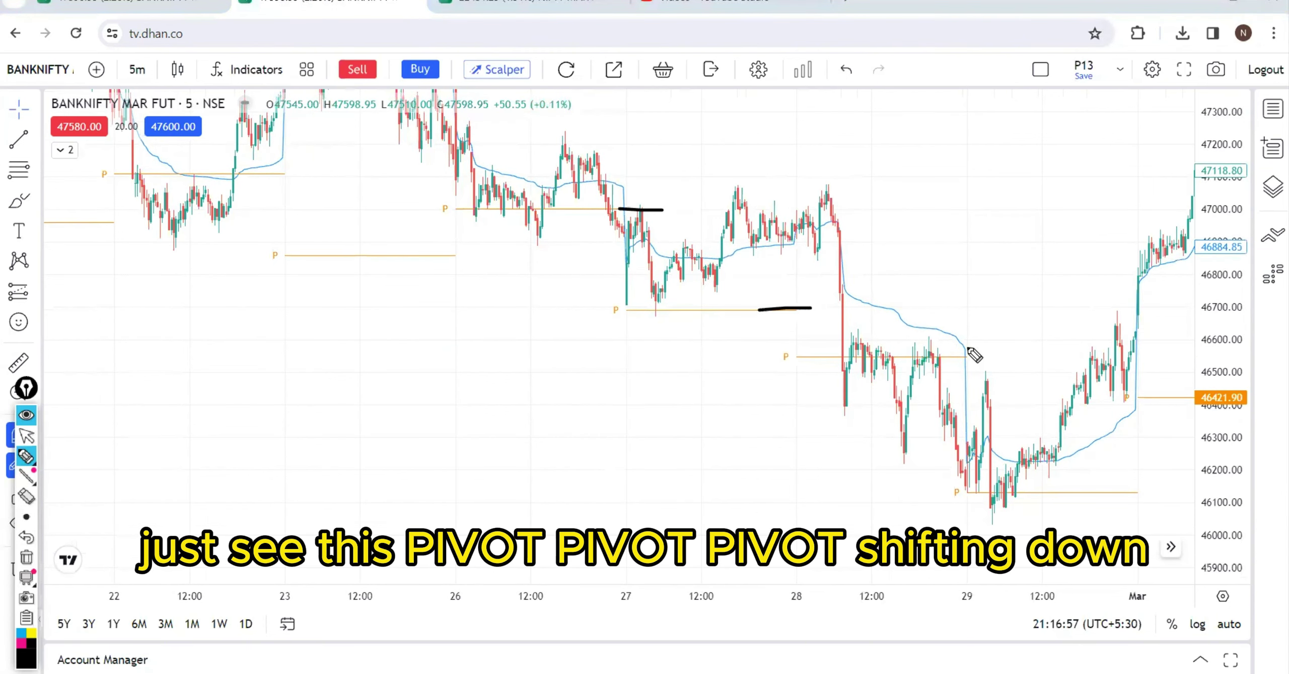
{"action": "left_click_drag", "start_coordinate": [948, 355], "coordinate": [1005, 355]}
{"action": "mouse_move", "coordinate": [692, 231]}
{"action": "left_mouse_down"}
{"action": "mouse_move", "coordinate": [902, 312]}
{"action": "mouse_move", "coordinate": [919, 362]}
{"action": "left_mouse_up"}
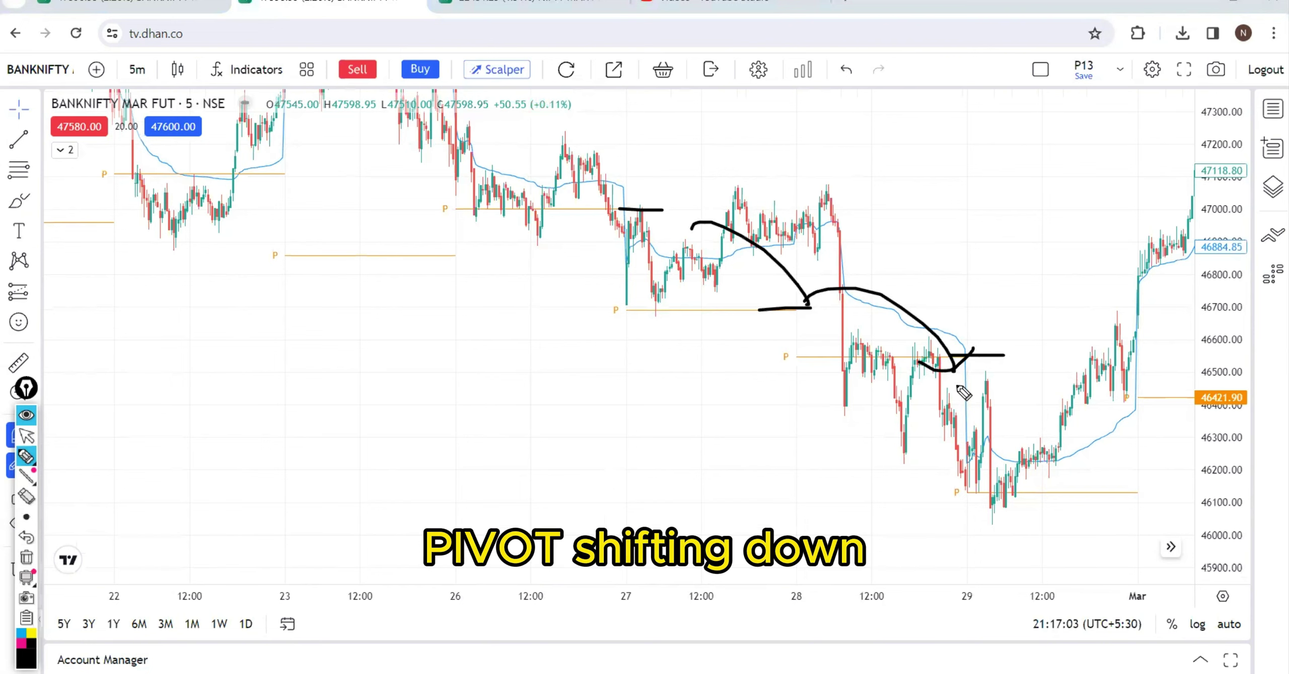
{"action": "mouse_move", "coordinate": [956, 534]}
{"action": "left_mouse_down"}
{"action": "mouse_move", "coordinate": [977, 498]}
{"action": "mouse_move", "coordinate": [993, 508]}
{"action": "left_mouse_up"}
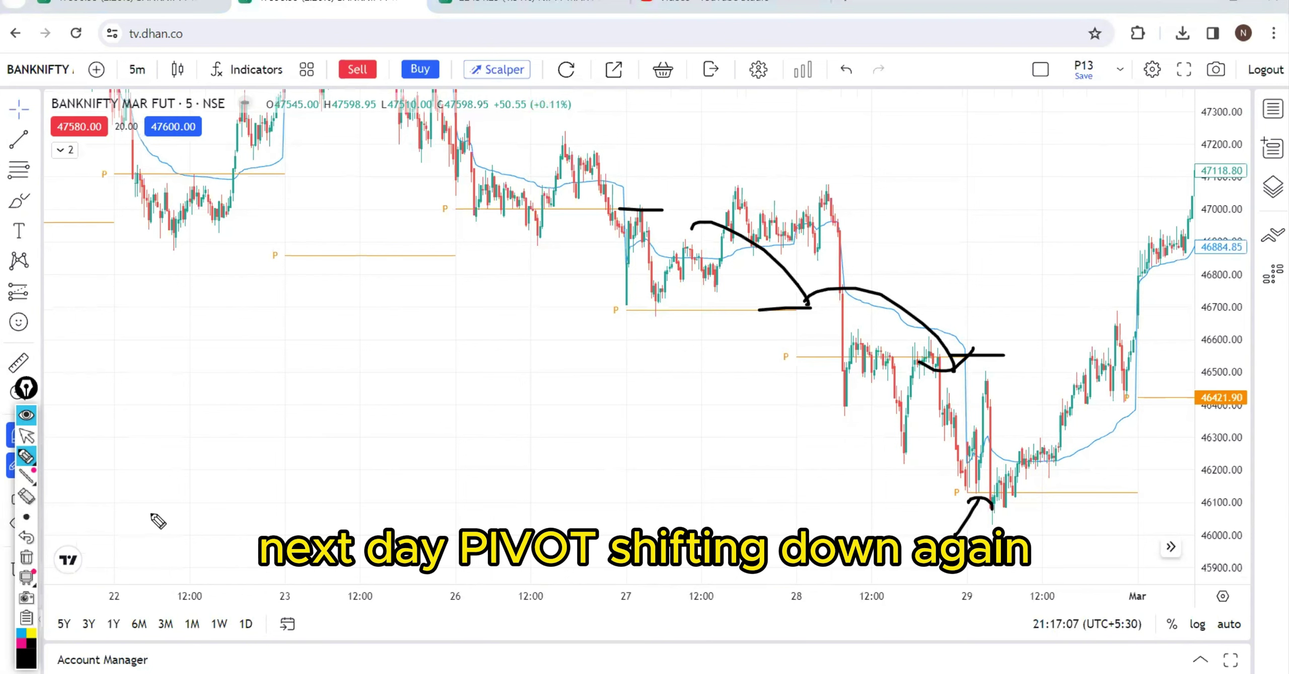
{"action": "left_click", "coordinate": [27, 557]}
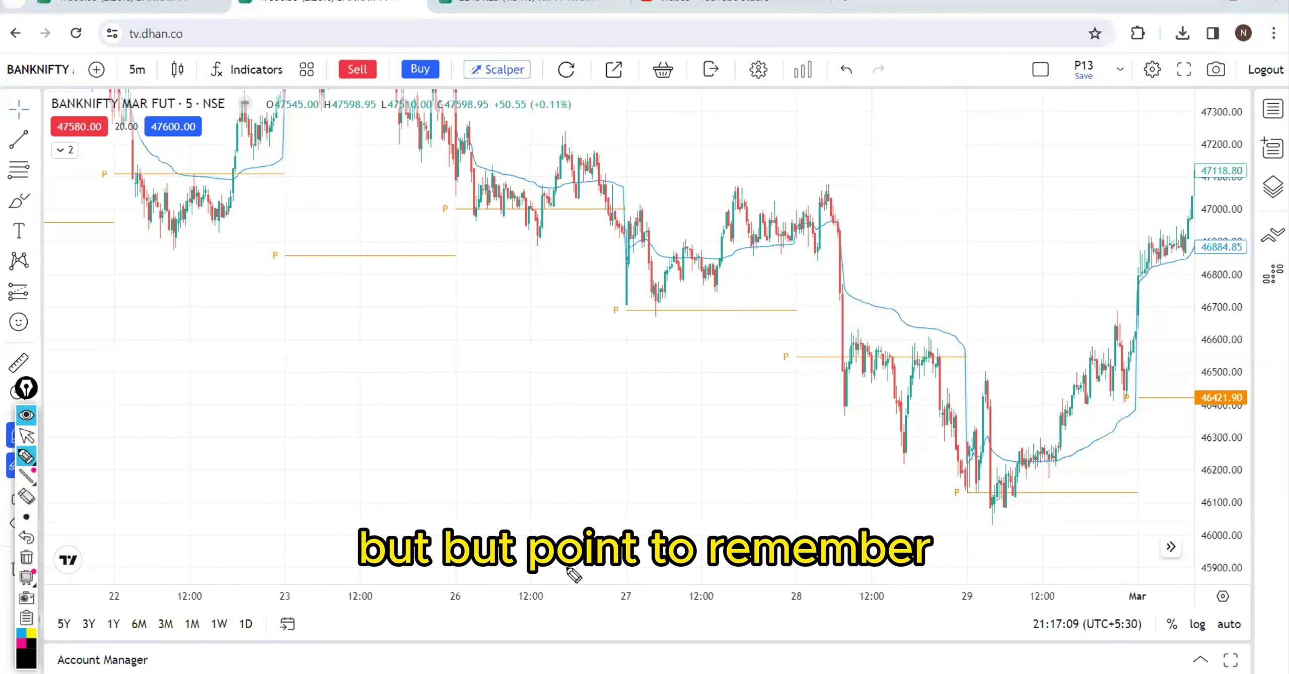
Trace the 29 February opening move, box the 28 February sideways range with a curved arrow to it, mark the late fall, and clear all.
{"action": "left_click", "coordinate": [26, 435]}
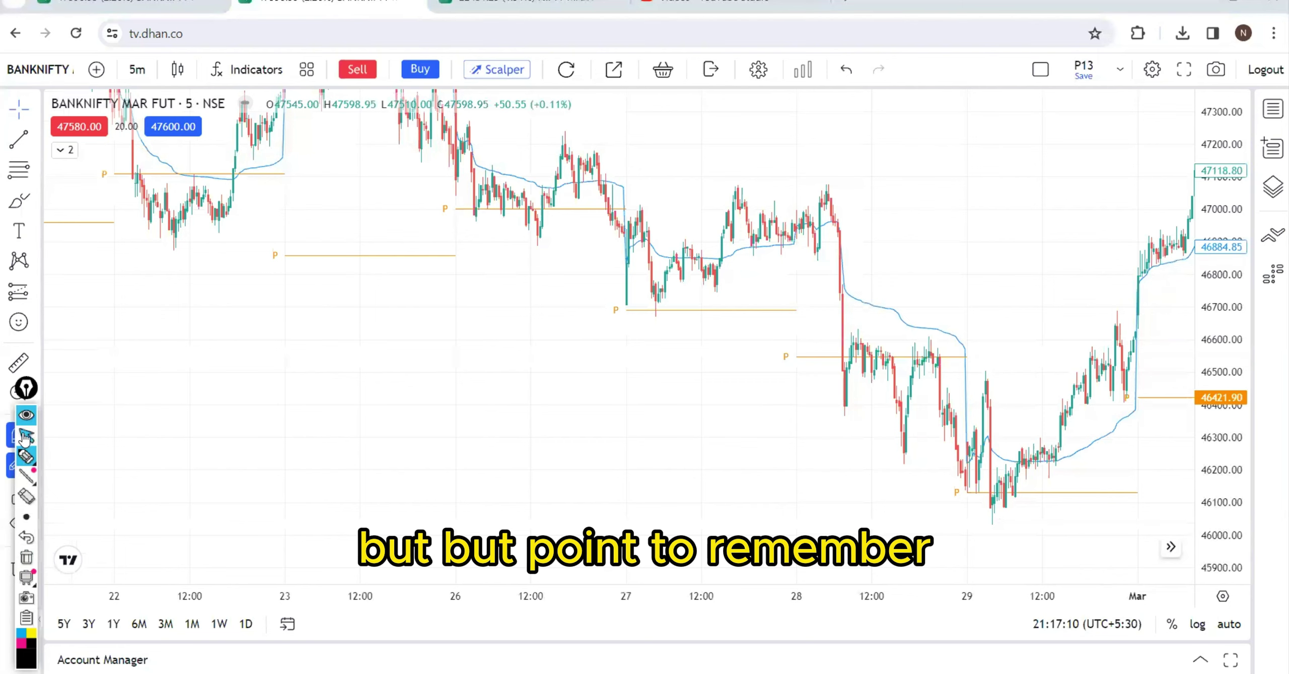
{"action": "left_click", "coordinate": [597, 546]}
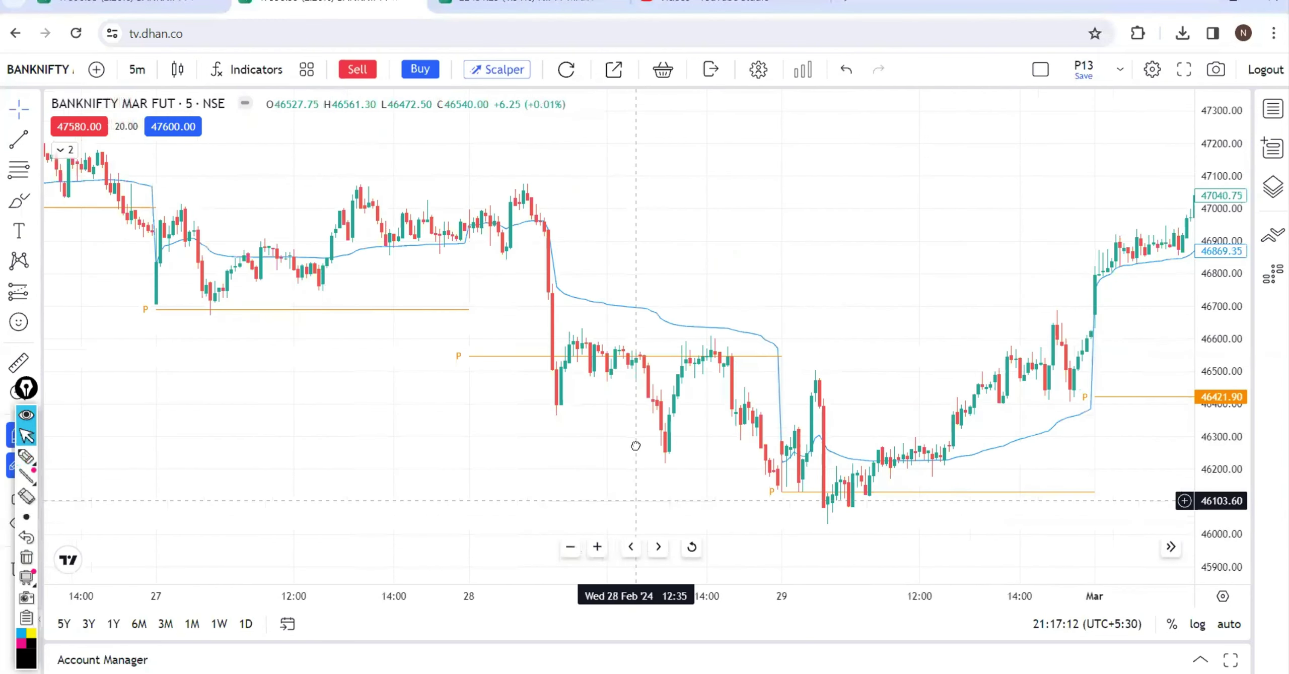
{"action": "left_click", "coordinate": [23, 461]}
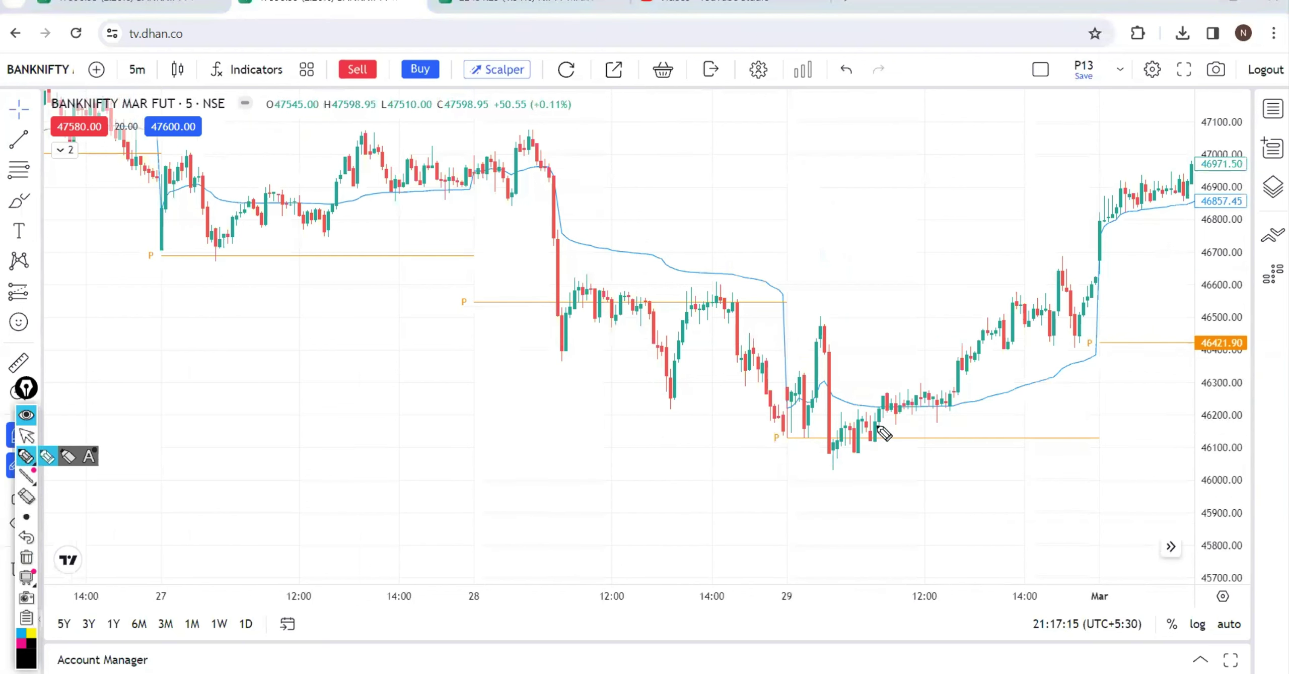
{"action": "mouse_move", "coordinate": [778, 395]}
{"action": "left_mouse_down"}
{"action": "mouse_move", "coordinate": [813, 418]}
{"action": "mouse_move", "coordinate": [823, 339]}
{"action": "left_mouse_up"}
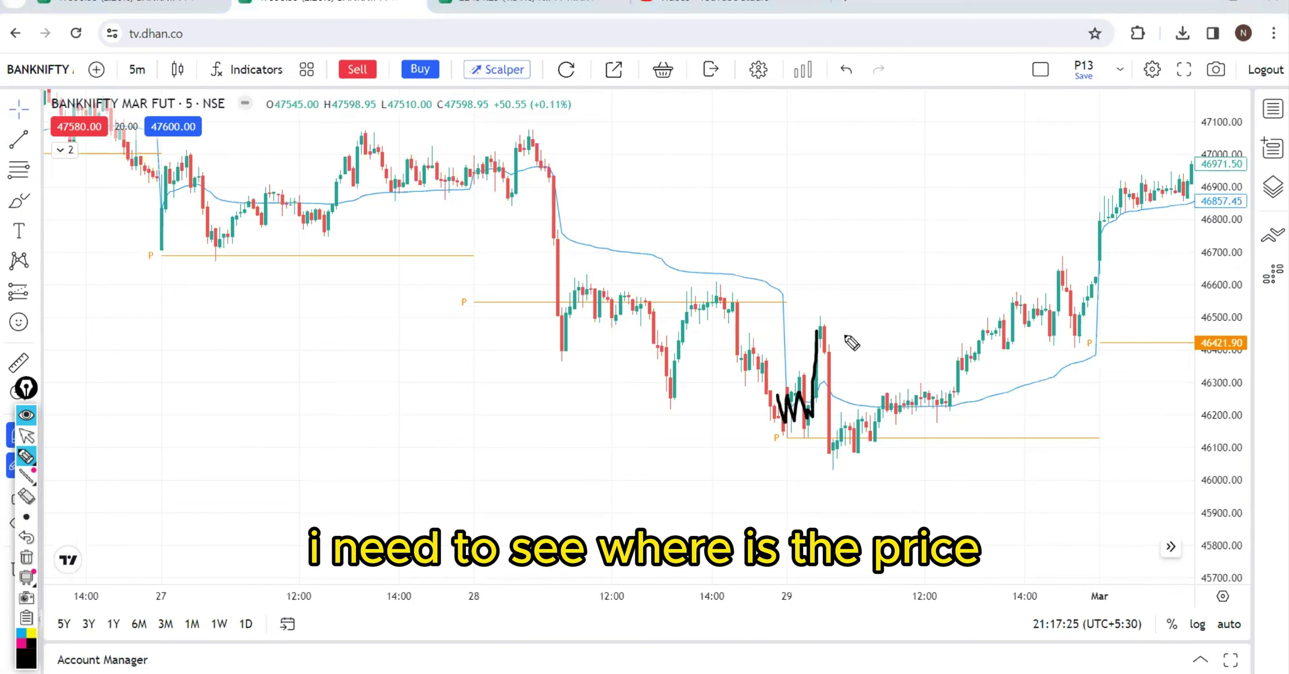
{"action": "mouse_move", "coordinate": [837, 342]}
{"action": "left_mouse_down"}
{"action": "mouse_move", "coordinate": [884, 297]}
{"action": "mouse_move", "coordinate": [755, 310]}
{"action": "mouse_move", "coordinate": [775, 328]}
{"action": "left_mouse_up"}
{"action": "mouse_move", "coordinate": [554, 283]}
{"action": "left_mouse_down"}
{"action": "mouse_move", "coordinate": [756, 281]}
{"action": "mouse_move", "coordinate": [777, 318]}
{"action": "mouse_move", "coordinate": [604, 327]}
{"action": "mouse_move", "coordinate": [572, 283]}
{"action": "left_mouse_up"}
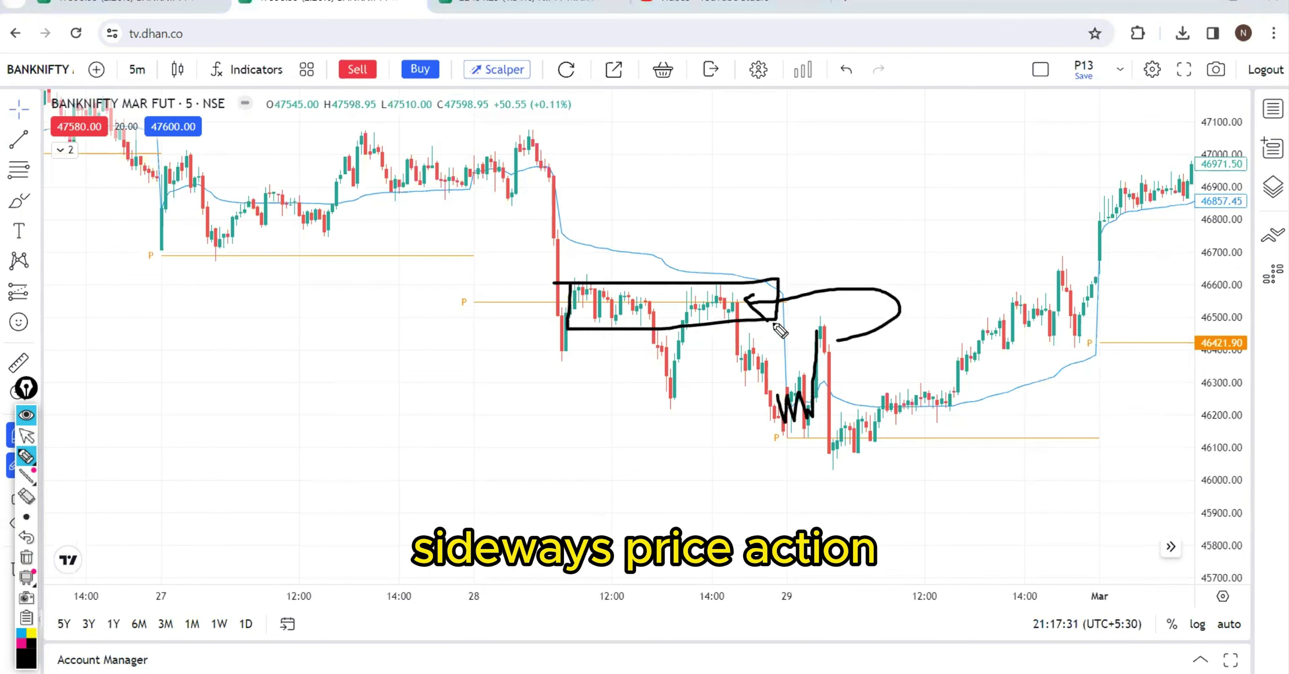
{"action": "mouse_move", "coordinate": [739, 305]}
{"action": "left_mouse_down"}
{"action": "mouse_move", "coordinate": [755, 375]}
{"action": "mouse_move", "coordinate": [786, 426]}
{"action": "left_mouse_up"}
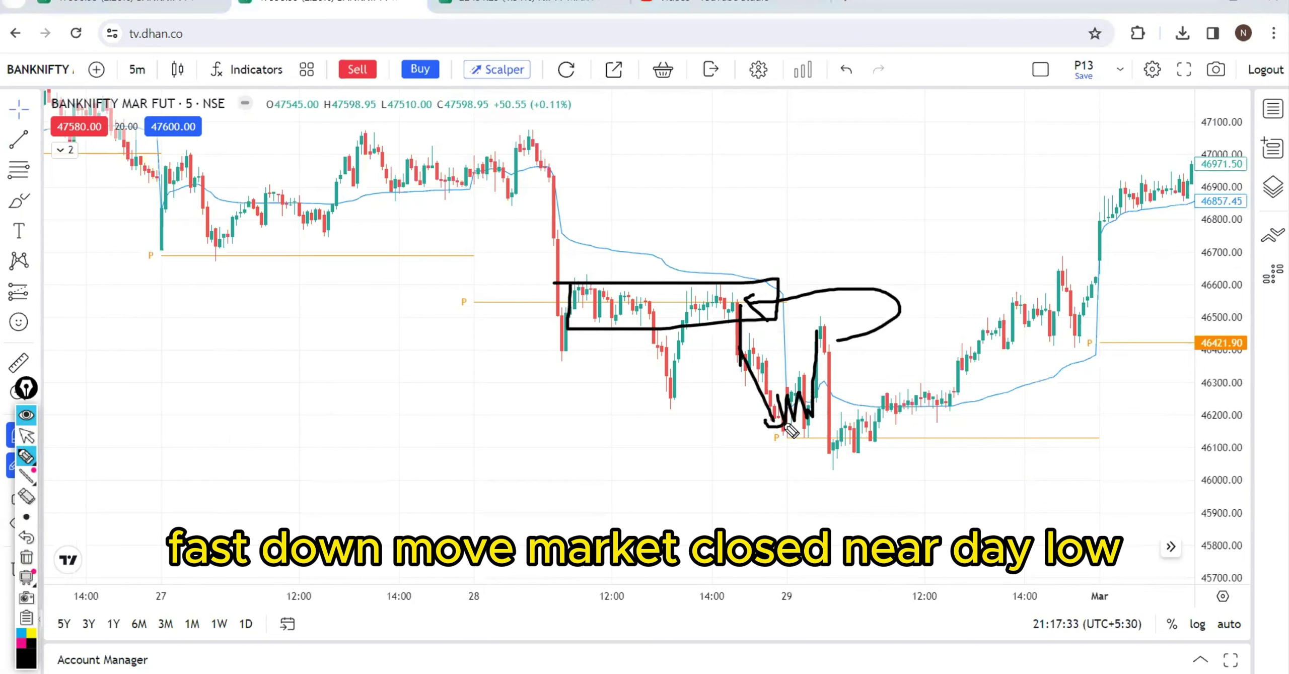
{"action": "left_click", "coordinate": [27, 556]}
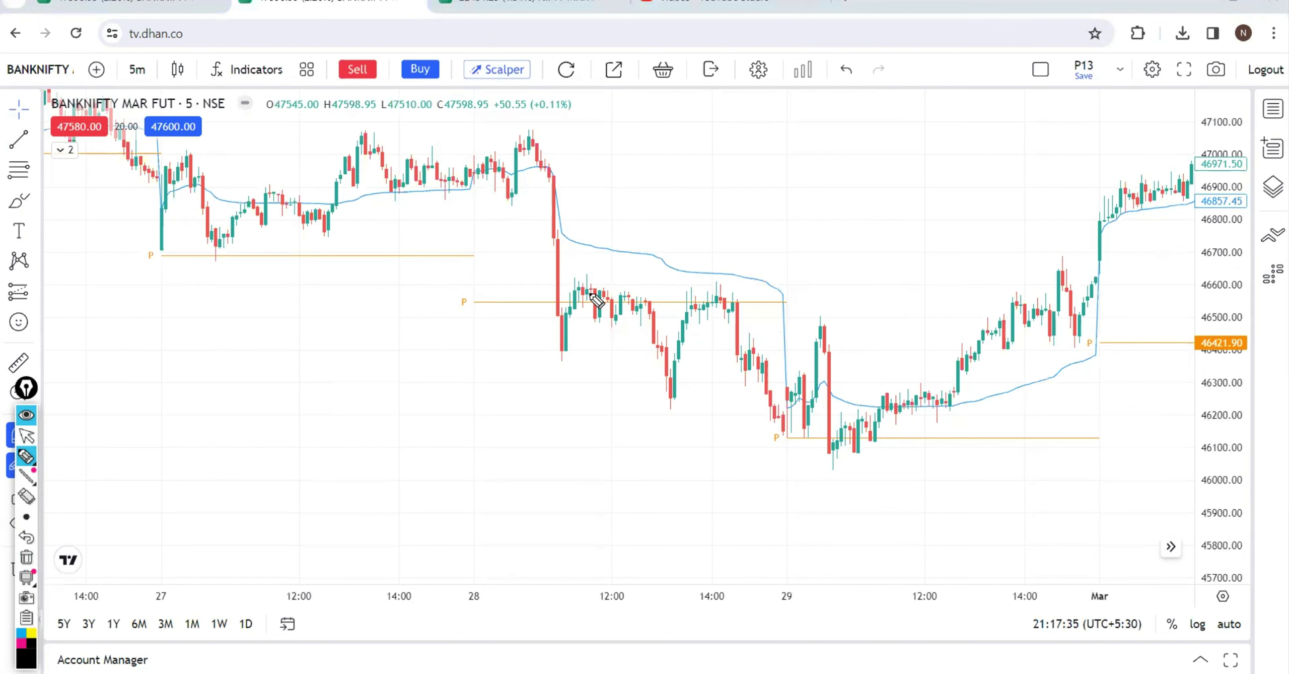
Trace the 28 February zigzag down to its close, add a curved arrow back to the range and the 29 February rise, and clear everything.
{"action": "left_click_drag", "start_coordinate": [582, 286], "coordinate": [642, 317]}
{"action": "mouse_move", "coordinate": [648, 296]}
{"action": "left_mouse_down"}
{"action": "mouse_move", "coordinate": [673, 388]}
{"action": "mouse_move", "coordinate": [703, 302]}
{"action": "mouse_move", "coordinate": [746, 311]}
{"action": "mouse_move", "coordinate": [790, 444]}
{"action": "left_mouse_up"}
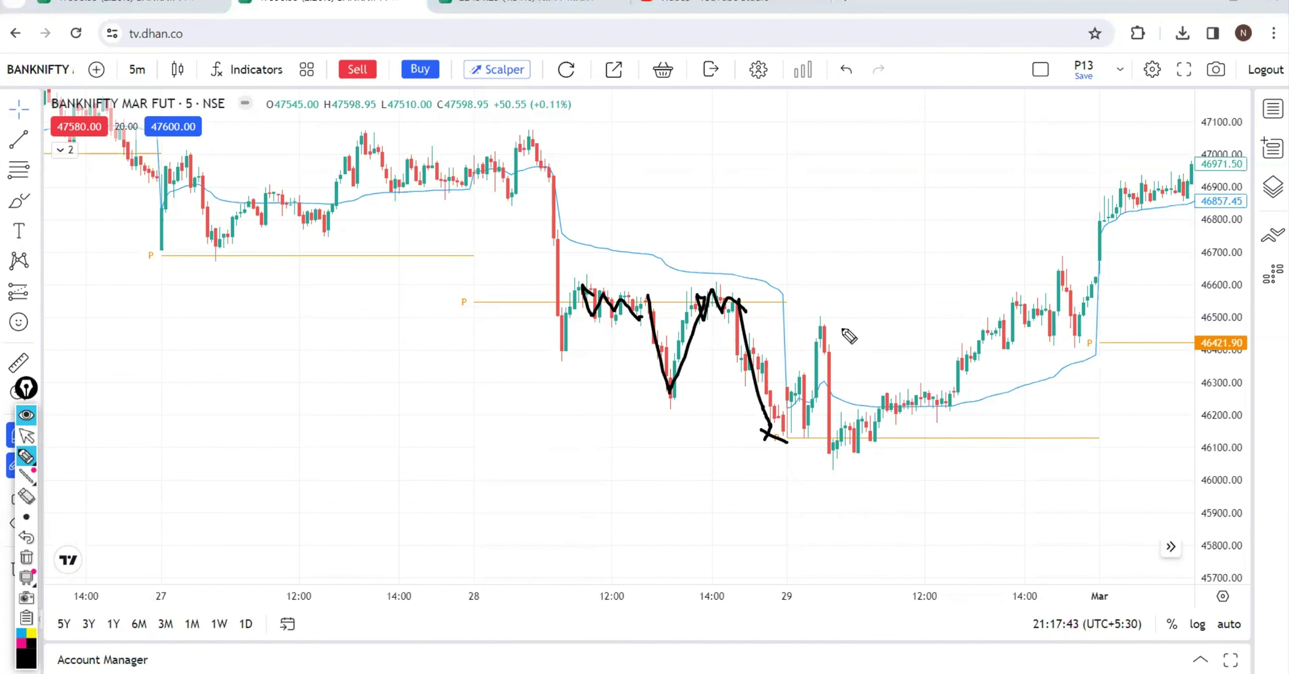
{"action": "mouse_move", "coordinate": [842, 329]}
{"action": "left_mouse_down"}
{"action": "mouse_move", "coordinate": [849, 272]}
{"action": "mouse_move", "coordinate": [762, 316]}
{"action": "left_mouse_up"}
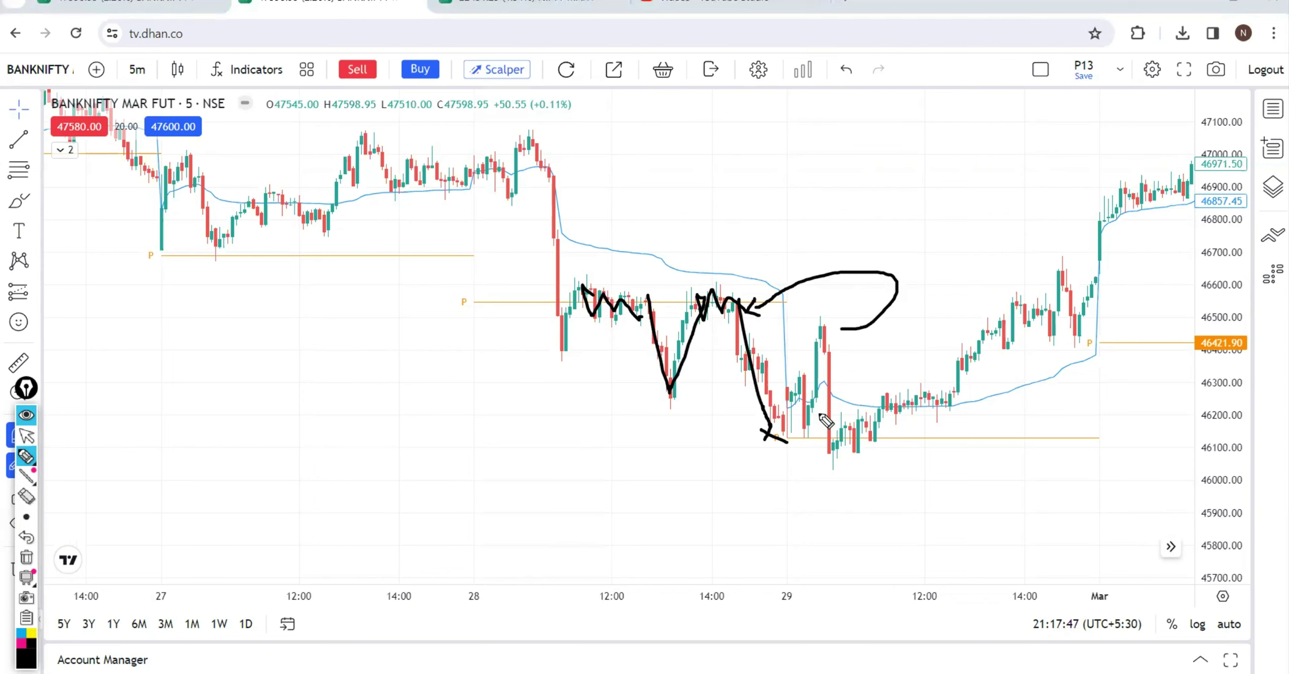
{"action": "mouse_move", "coordinate": [791, 420]}
{"action": "left_mouse_down"}
{"action": "mouse_move", "coordinate": [821, 322]}
{"action": "mouse_move", "coordinate": [826, 369]}
{"action": "mouse_move", "coordinate": [812, 311]}
{"action": "left_mouse_up"}
{"action": "left_click", "coordinate": [26, 557]}
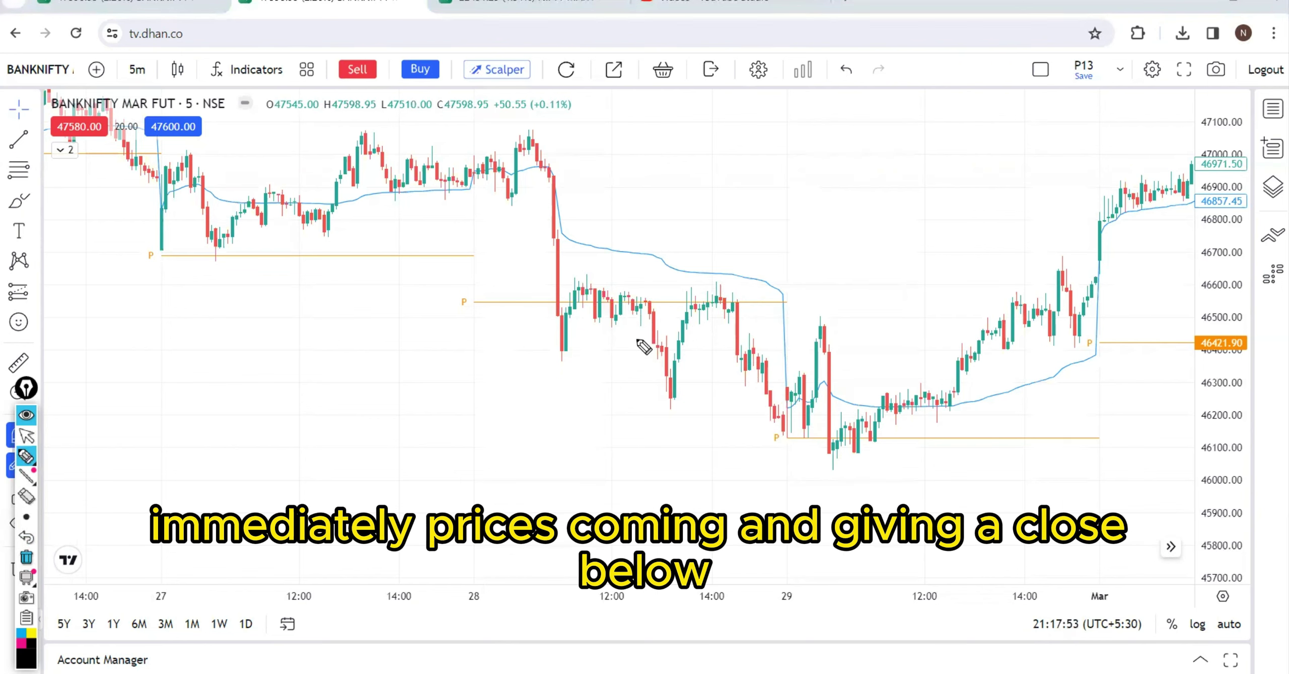
Point an arrow at the red candle near the 29 February morning high, clear it and enlarge the candles.
{"action": "mouse_move", "coordinate": [872, 310]}
{"action": "left_mouse_down"}
{"action": "mouse_move", "coordinate": [832, 332]}
{"action": "mouse_move", "coordinate": [867, 331]}
{"action": "left_mouse_up"}
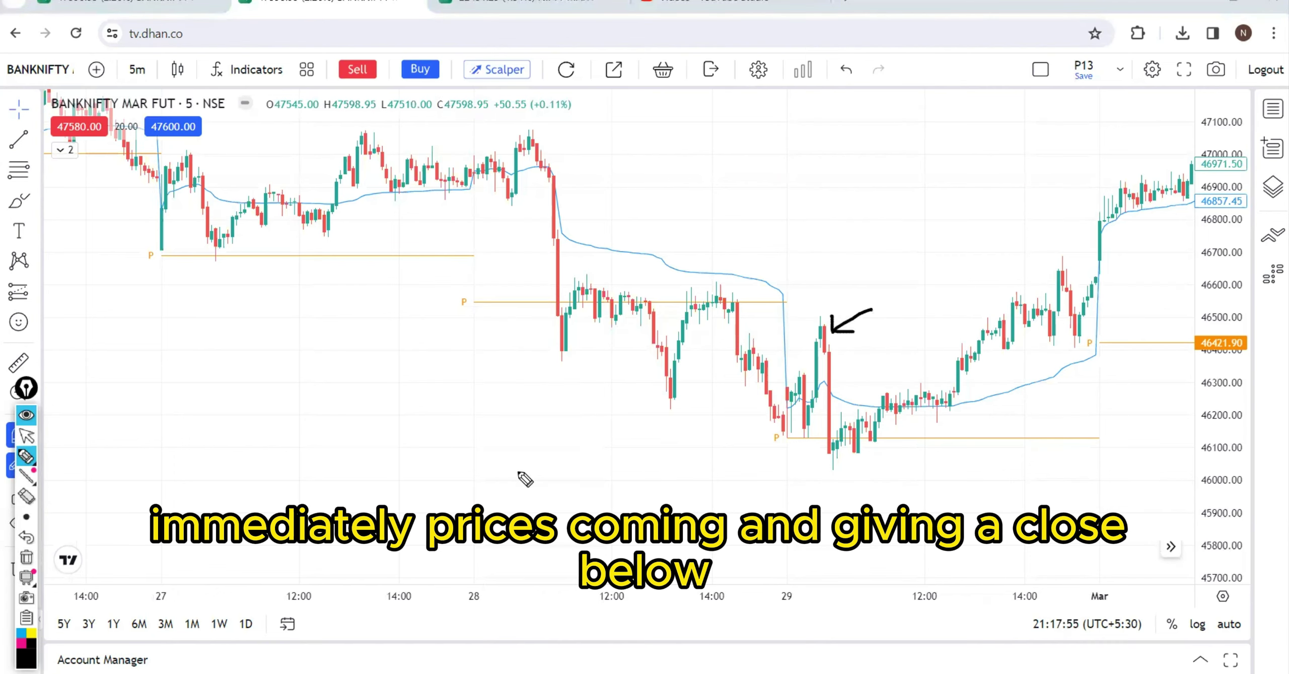
{"action": "left_click", "coordinate": [27, 435]}
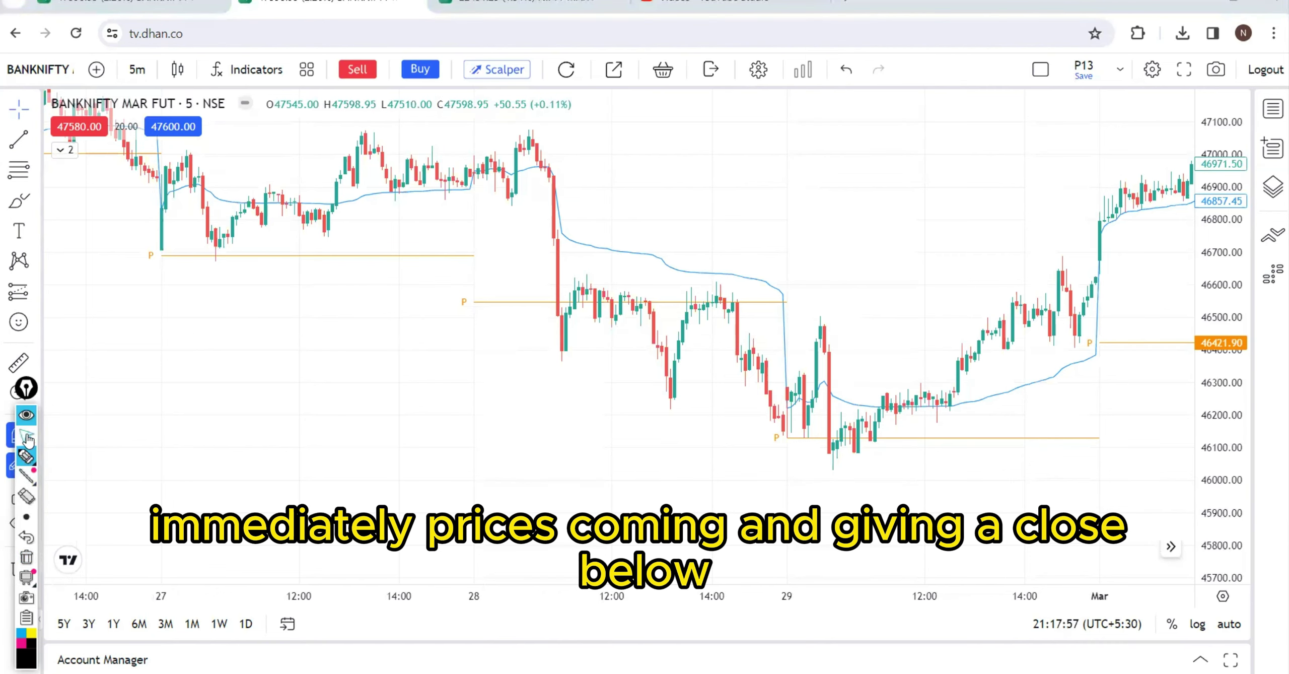
{"action": "scroll", "coordinate": [166, 461], "scroll_direction": "up", "scroll_amount": 3}
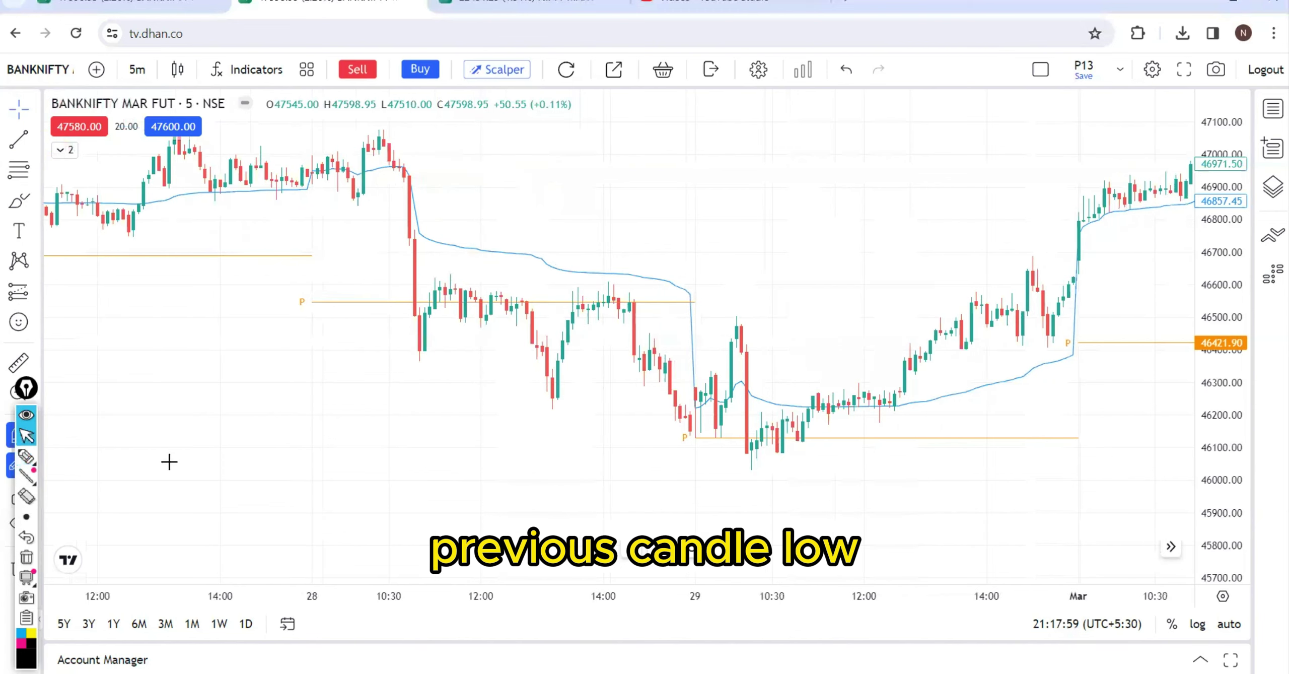
Underline the 29 February rejection candle, draw a horizontal line near 46500 from the 28 February range to the high, and add an up arrow there.
{"action": "left_click", "coordinate": [26, 455]}
{"action": "left_click_drag", "start_coordinate": [731, 347], "coordinate": [774, 348]}
{"action": "left_click_drag", "start_coordinate": [576, 318], "coordinate": [733, 320]}
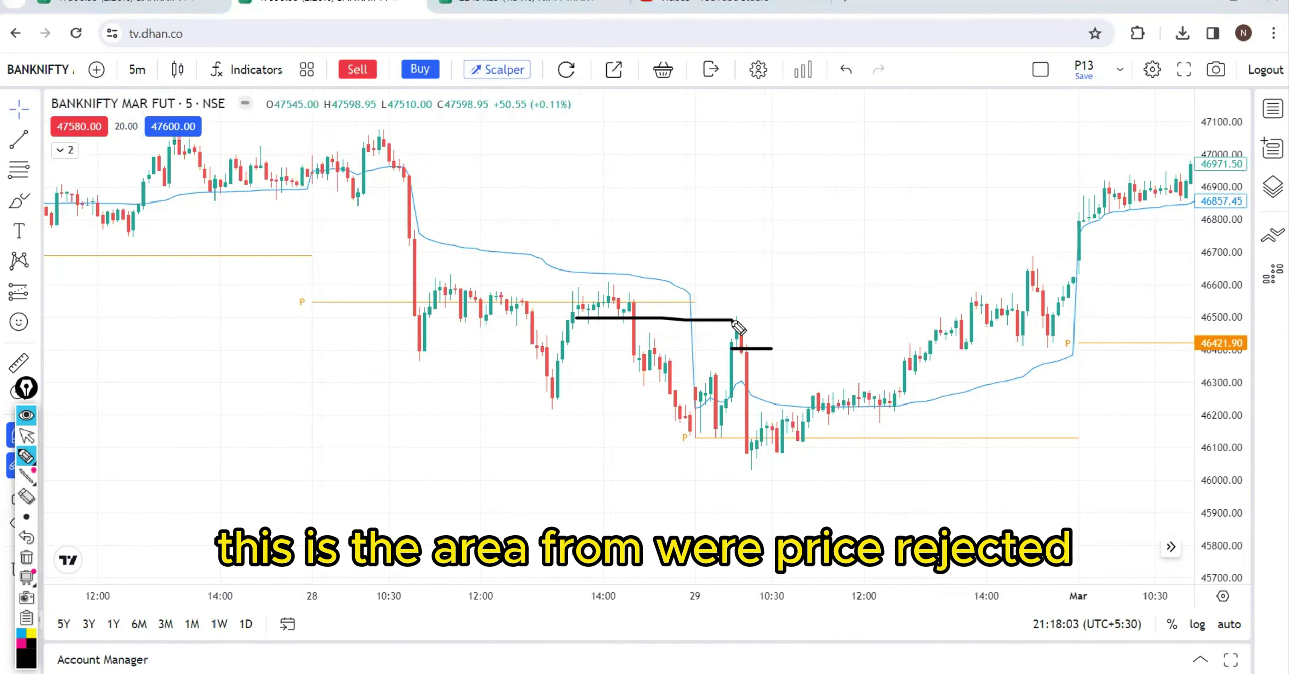
{"action": "left_click_drag", "start_coordinate": [411, 316], "coordinate": [616, 320]}
{"action": "mouse_move", "coordinate": [737, 321]}
{"action": "left_mouse_down"}
{"action": "mouse_move", "coordinate": [758, 320]}
{"action": "mouse_move", "coordinate": [751, 340]}
{"action": "left_mouse_up"}
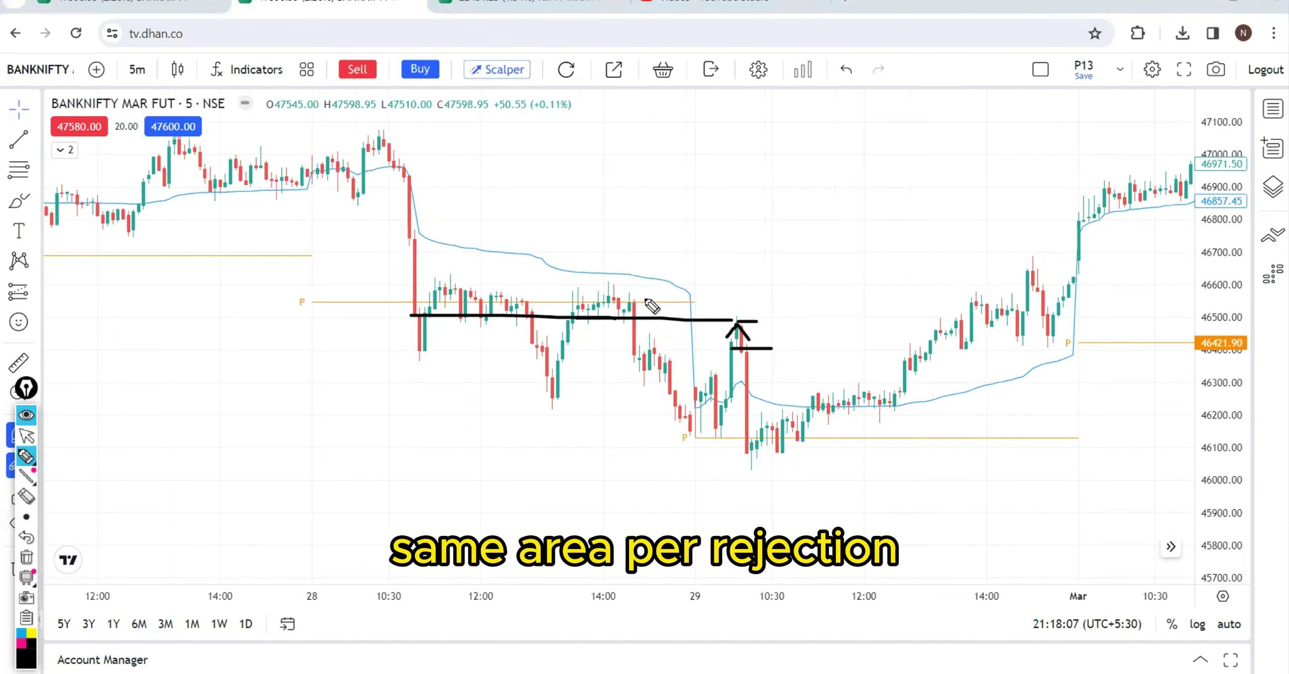
Mark the late 28 February drop and the 29 February rejection with freehand strokes, and clear all annotations.
{"action": "left_click_drag", "start_coordinate": [632, 295], "coordinate": [636, 371]}
{"action": "mouse_move", "coordinate": [753, 336]}
{"action": "left_mouse_down"}
{"action": "mouse_move", "coordinate": [801, 301]}
{"action": "mouse_move", "coordinate": [771, 346]}
{"action": "left_mouse_up"}
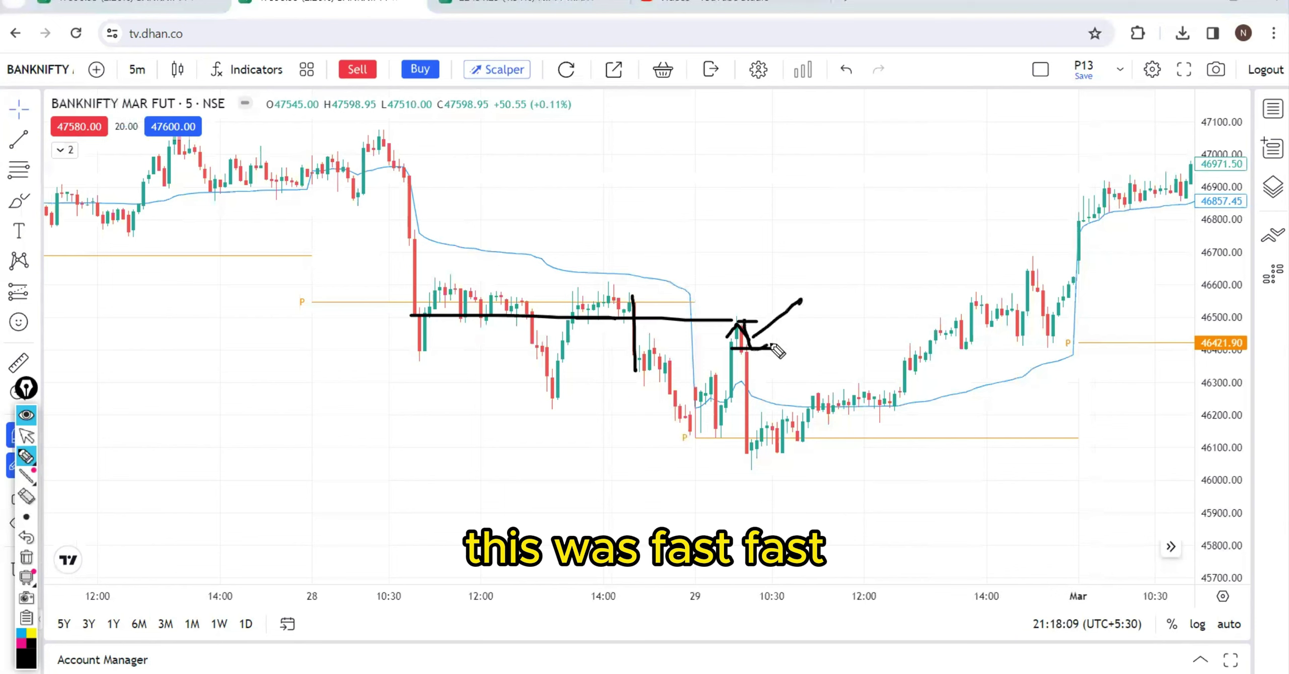
{"action": "left_click", "coordinate": [26, 557]}
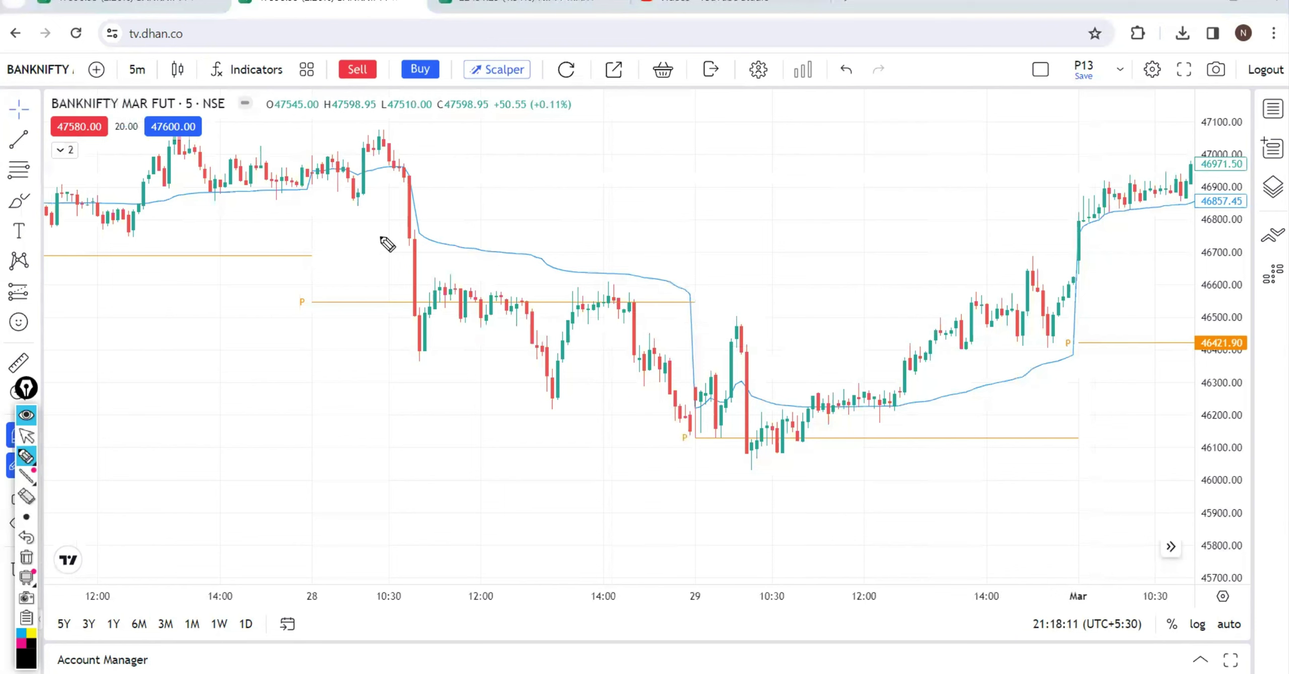
Draw falling arcs across the three daily pivots and a descending zigzag arrow below the chart, and clear everything.
{"action": "mouse_move", "coordinate": [292, 252]}
{"action": "left_mouse_down"}
{"action": "mouse_move", "coordinate": [418, 274]}
{"action": "mouse_move", "coordinate": [448, 298]}
{"action": "left_mouse_up"}
{"action": "left_click_drag", "start_coordinate": [455, 291], "coordinate": [764, 396]}
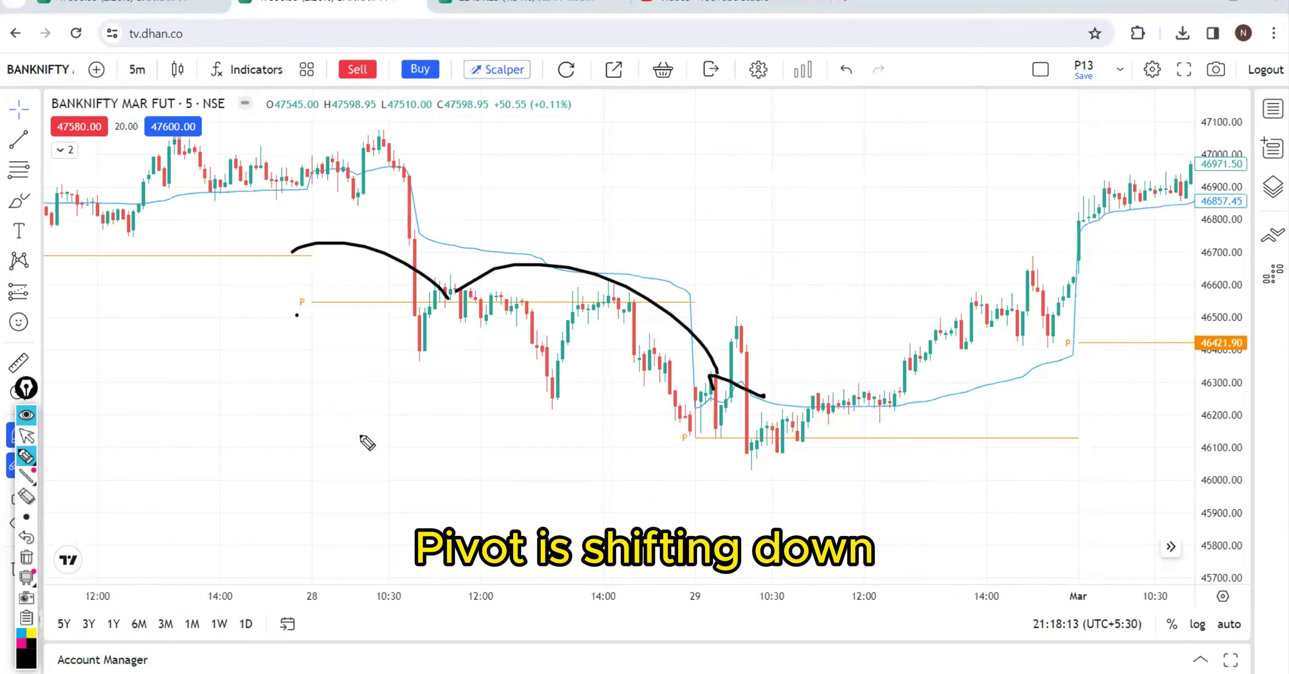
{"action": "mouse_move", "coordinate": [361, 436]}
{"action": "left_mouse_down"}
{"action": "mouse_move", "coordinate": [506, 542]}
{"action": "mouse_move", "coordinate": [538, 492]}
{"action": "left_mouse_up"}
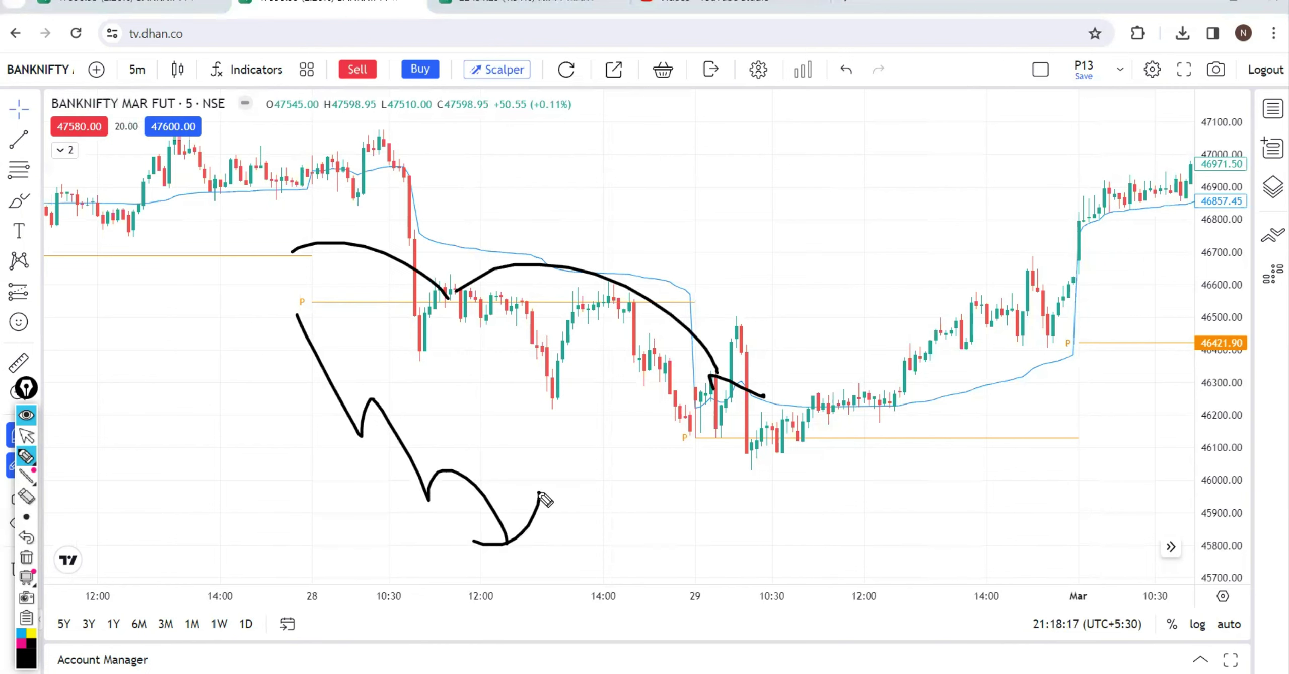
{"action": "left_click", "coordinate": [27, 560]}
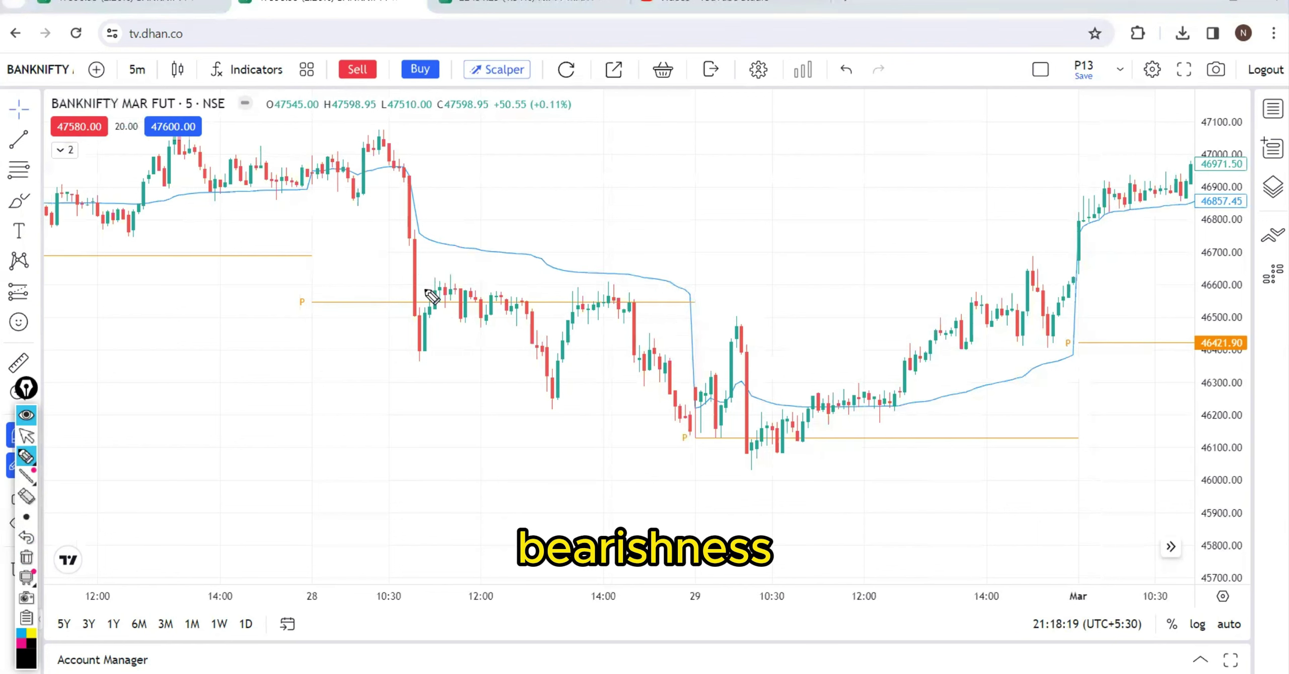
Box the 28 February sideways range, curve a line to the 29 February high and down the fall to support, and clear all.
{"action": "mouse_move", "coordinate": [530, 291]}
{"action": "left_mouse_down"}
{"action": "mouse_move", "coordinate": [670, 328]}
{"action": "mouse_move", "coordinate": [373, 334]}
{"action": "left_mouse_up"}
{"action": "mouse_move", "coordinate": [640, 314]}
{"action": "left_mouse_down"}
{"action": "mouse_move", "coordinate": [741, 332]}
{"action": "mouse_move", "coordinate": [750, 454]}
{"action": "mouse_move", "coordinate": [765, 442]}
{"action": "left_mouse_up"}
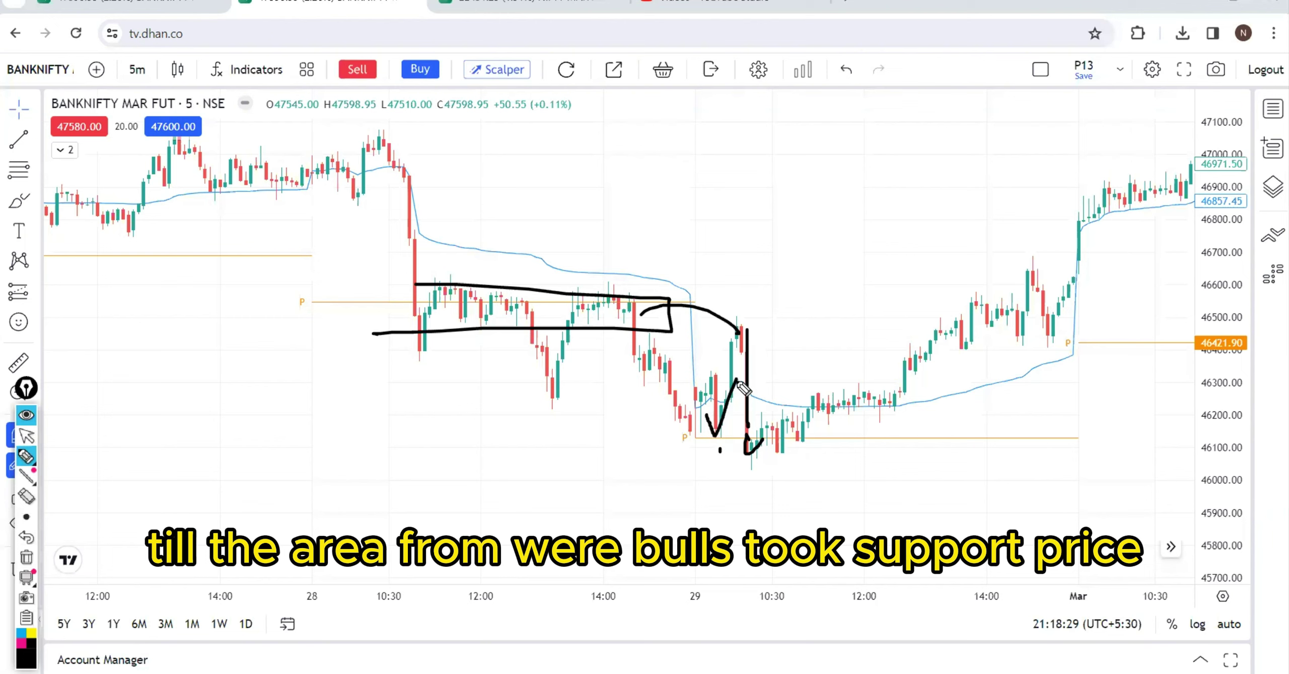
{"action": "left_click", "coordinate": [26, 556]}
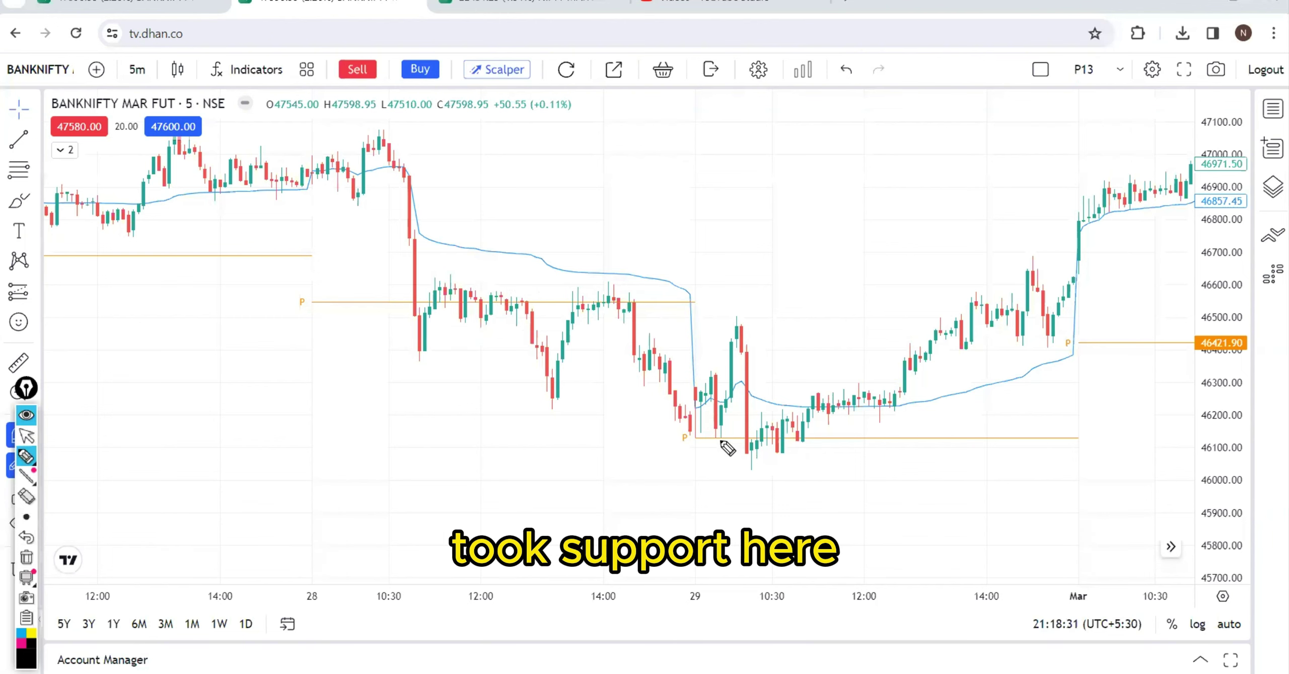
Point arrows at the 29 February support lows, draw falling arcs from the 28 February pivot to them, and clear everything.
{"action": "mouse_move", "coordinate": [718, 441]}
{"action": "left_mouse_down"}
{"action": "mouse_move", "coordinate": [682, 500]}
{"action": "mouse_move", "coordinate": [729, 453]}
{"action": "mouse_move", "coordinate": [746, 497]}
{"action": "left_mouse_up"}
{"action": "left_click_drag", "start_coordinate": [731, 448], "coordinate": [766, 456]}
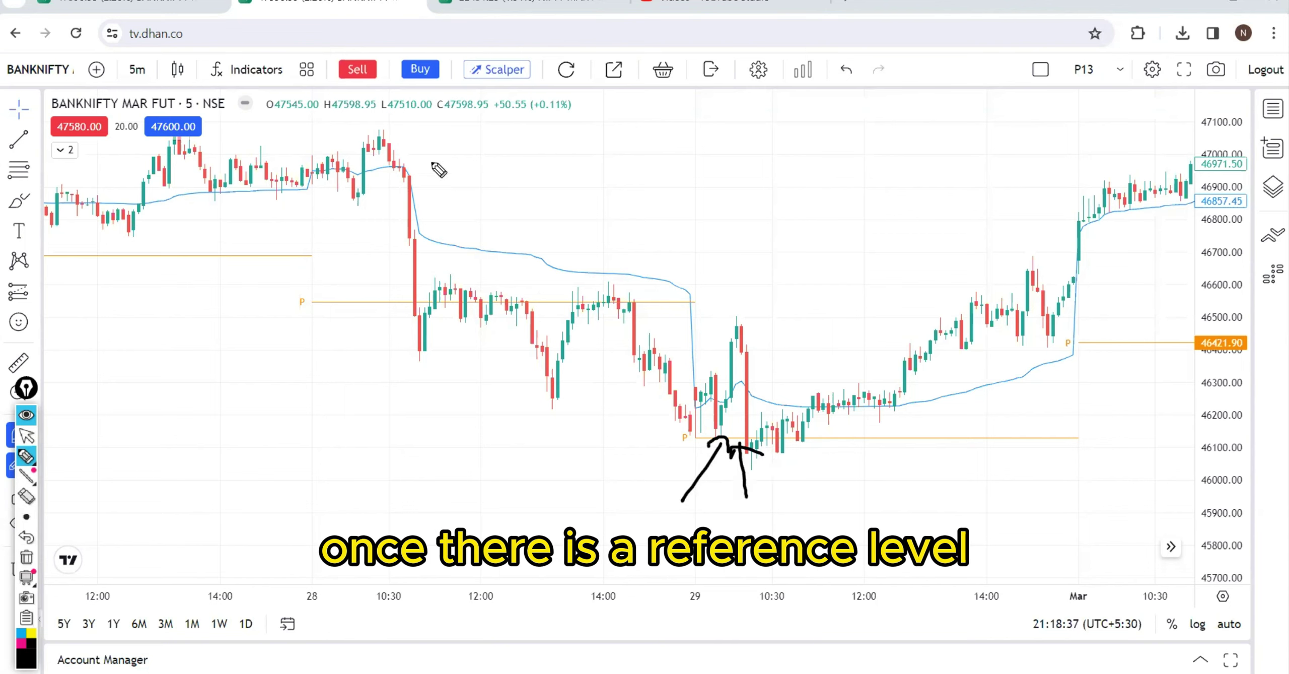
{"action": "mouse_move", "coordinate": [335, 240]}
{"action": "left_mouse_down"}
{"action": "mouse_move", "coordinate": [474, 295]}
{"action": "mouse_move", "coordinate": [691, 414]}
{"action": "mouse_move", "coordinate": [772, 416]}
{"action": "left_mouse_up"}
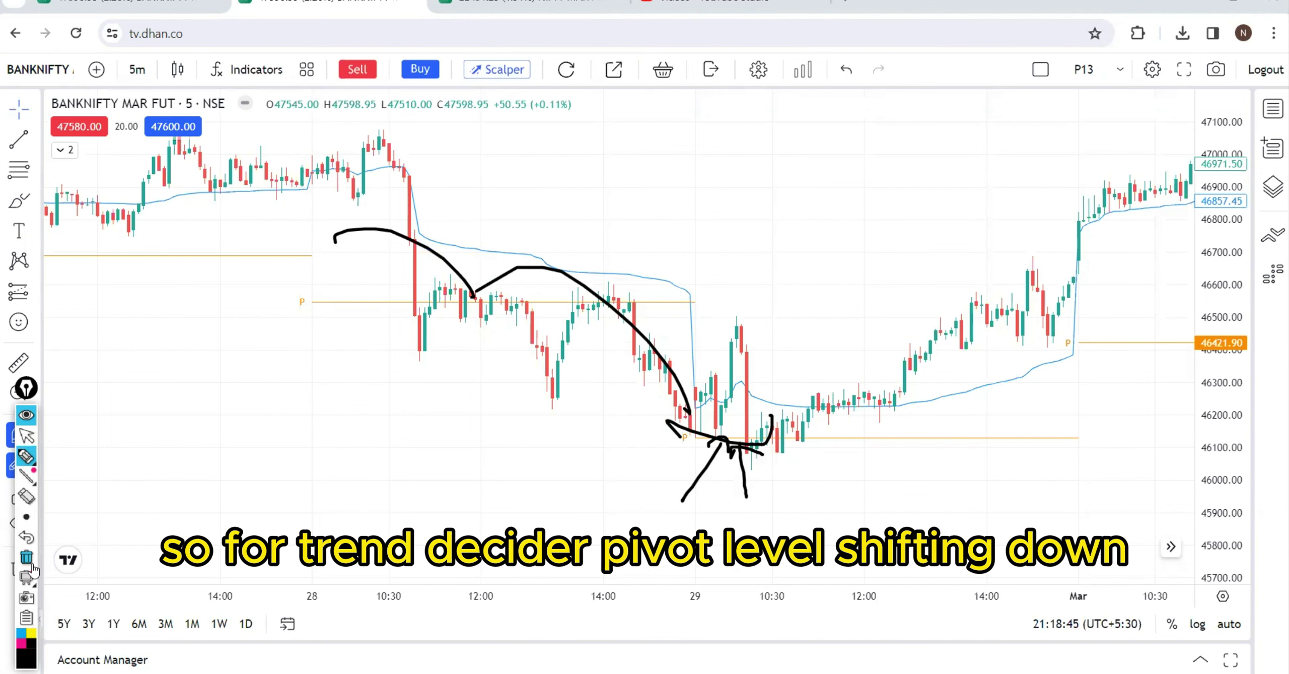
{"action": "key", "text": "Delete"}
Trace the 29 February fall, underline the pivot near 46130, project a downward arrow from the low, and clear everything.
{"action": "left_click_drag", "start_coordinate": [740, 327], "coordinate": [748, 458]}
{"action": "mouse_move", "coordinate": [673, 443]}
{"action": "left_mouse_down"}
{"action": "mouse_move", "coordinate": [803, 440]}
{"action": "mouse_move", "coordinate": [795, 521]}
{"action": "left_mouse_up"}
{"action": "left_click_drag", "start_coordinate": [776, 514], "coordinate": [819, 531]}
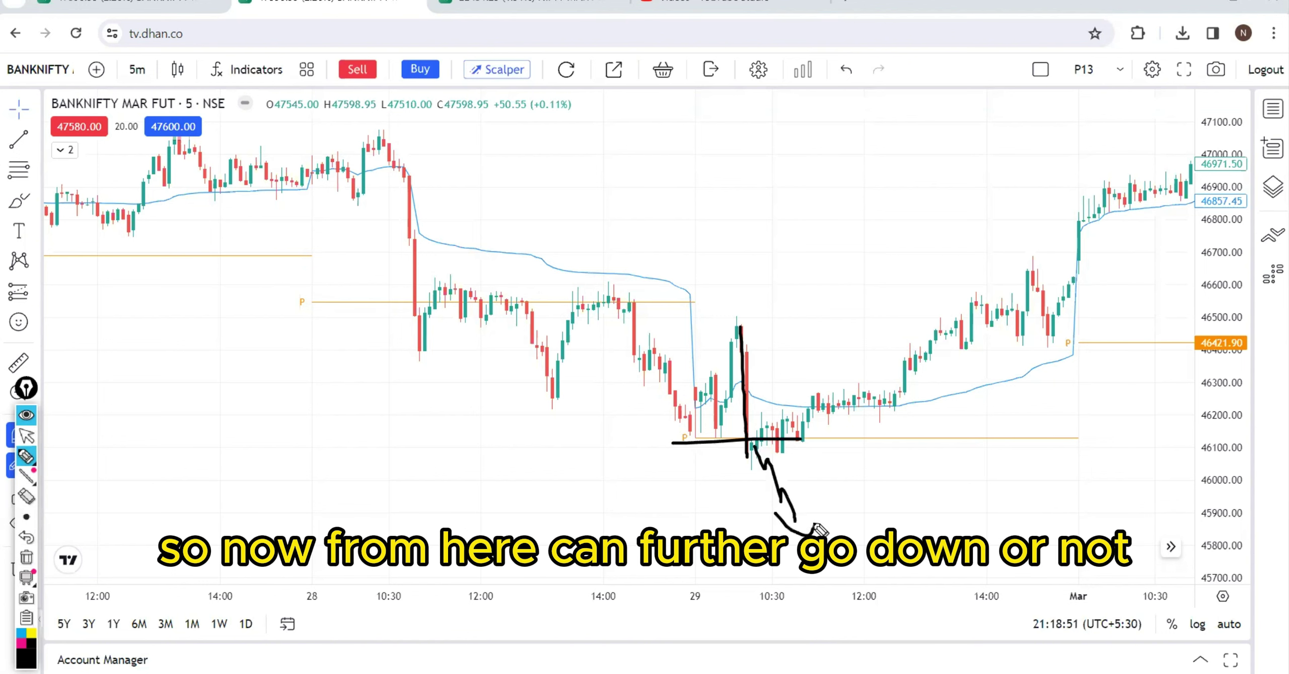
{"action": "left_click", "coordinate": [27, 557]}
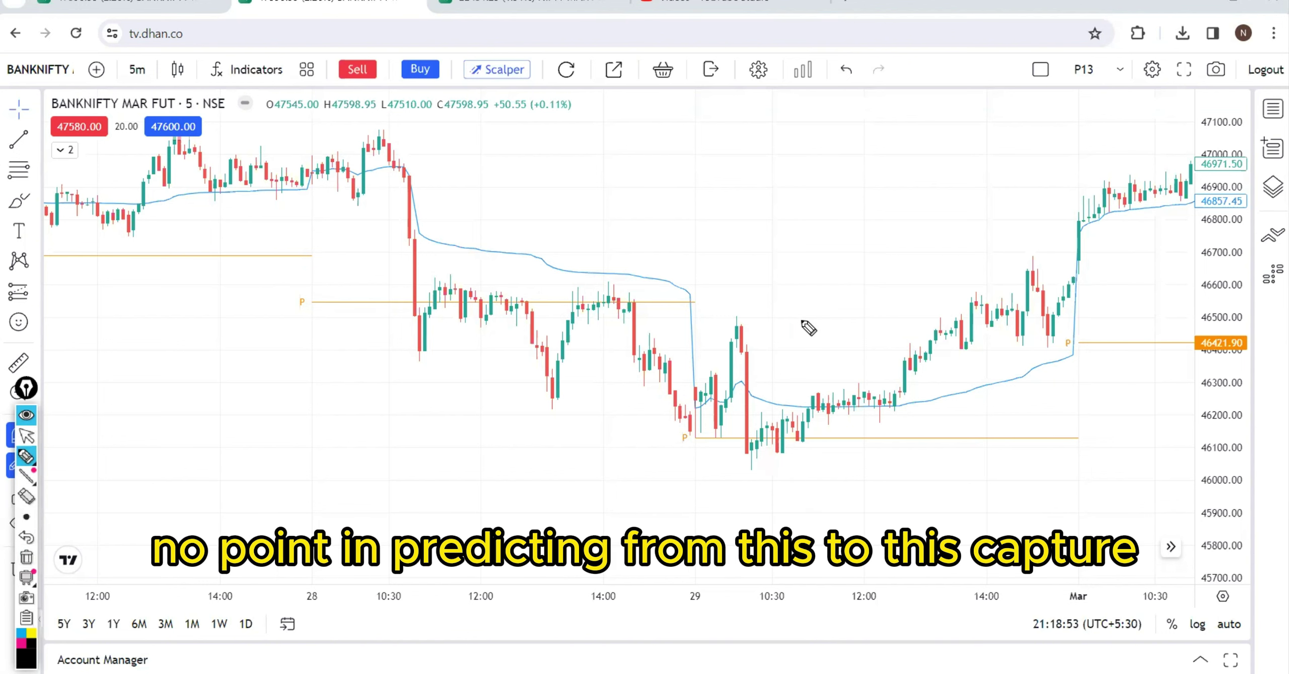
Bracket the 29 February fall from about 46380 to its low, add a tick mark beside it, and clear the annotations.
{"action": "mouse_move", "coordinate": [735, 356]}
{"action": "left_mouse_down"}
{"action": "mouse_move", "coordinate": [776, 357]}
{"action": "mouse_move", "coordinate": [743, 454]}
{"action": "mouse_move", "coordinate": [768, 434]}
{"action": "left_mouse_up"}
{"action": "left_click_drag", "start_coordinate": [622, 455], "coordinate": [694, 378]}
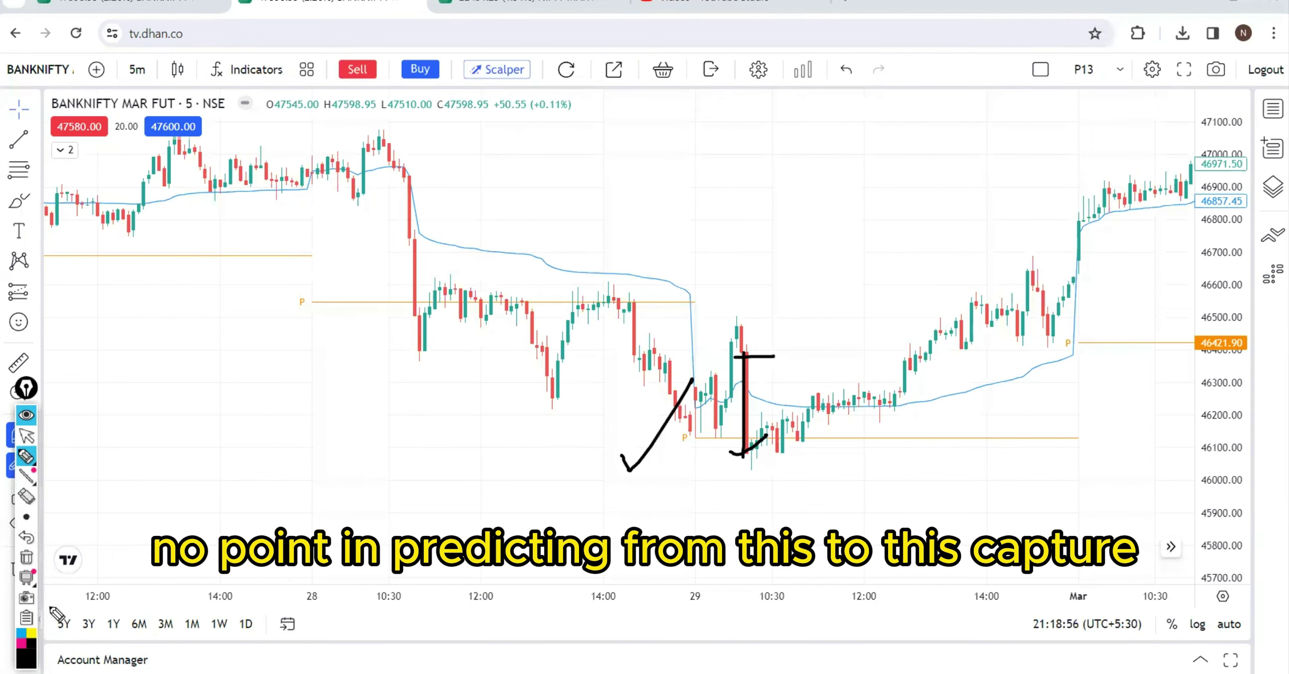
{"action": "left_click", "coordinate": [26, 557]}
Place a Short Position on the 29 February fall with entry 46386.05, stop 46487.10 and target 46119.00, and delete it.
{"action": "left_click", "coordinate": [27, 435]}
{"action": "left_click", "coordinate": [37, 293]}
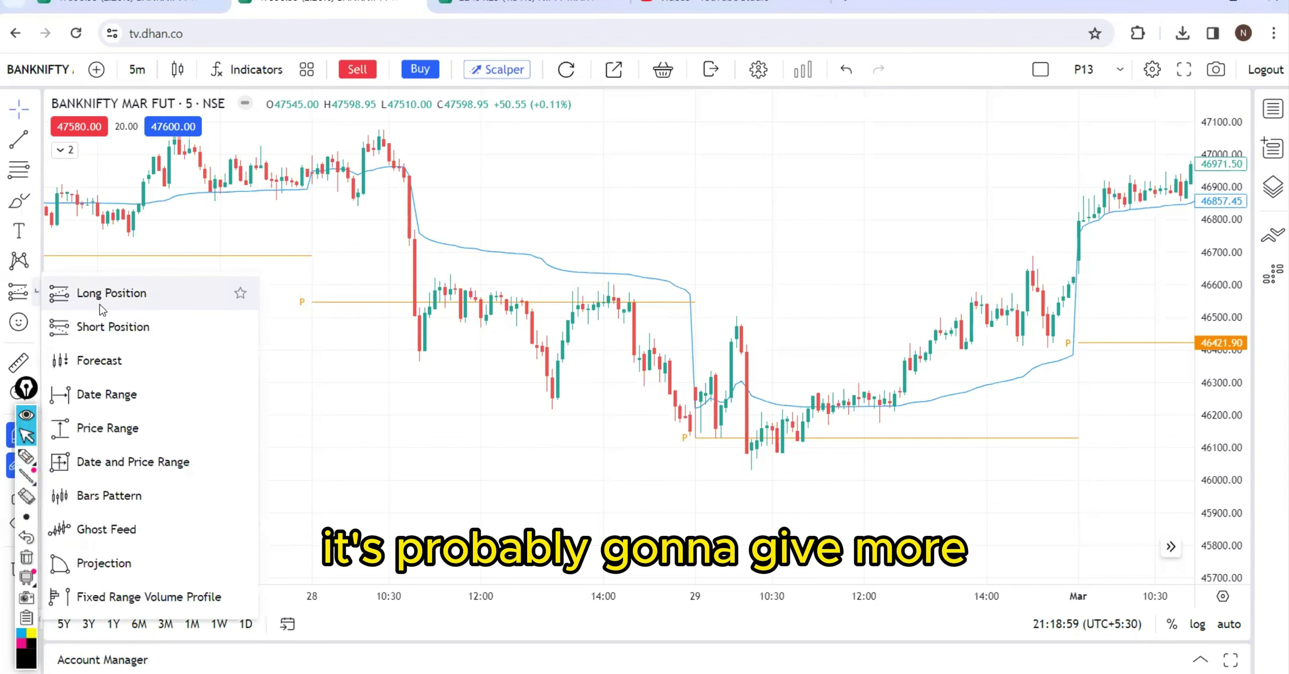
{"action": "left_click", "coordinate": [129, 325]}
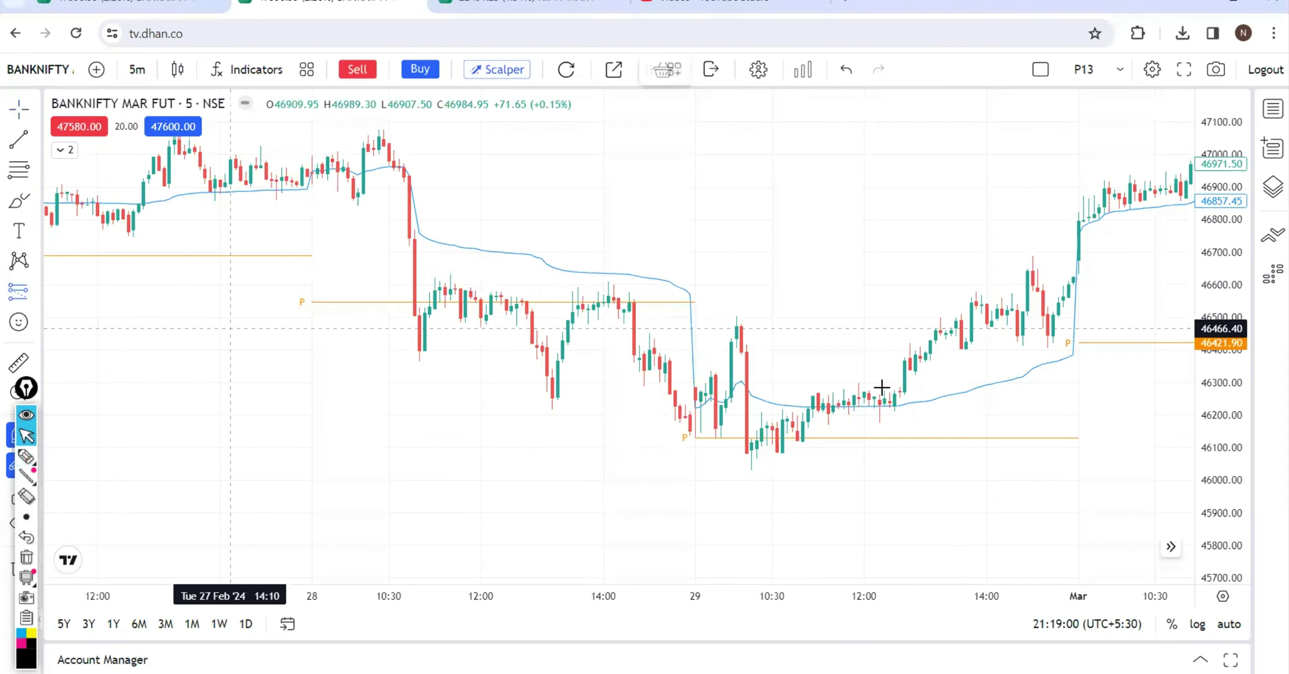
{"action": "left_click", "coordinate": [761, 355]}
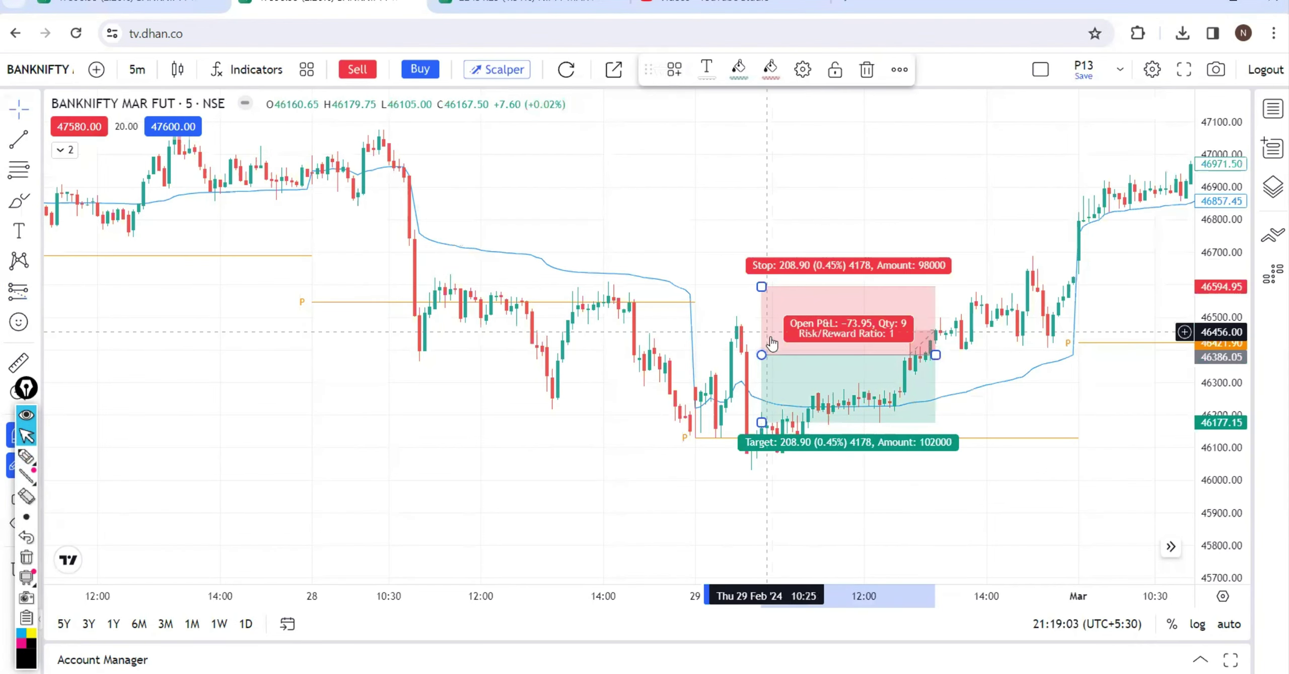
{"action": "left_click_drag", "start_coordinate": [762, 286], "coordinate": [755, 321]}
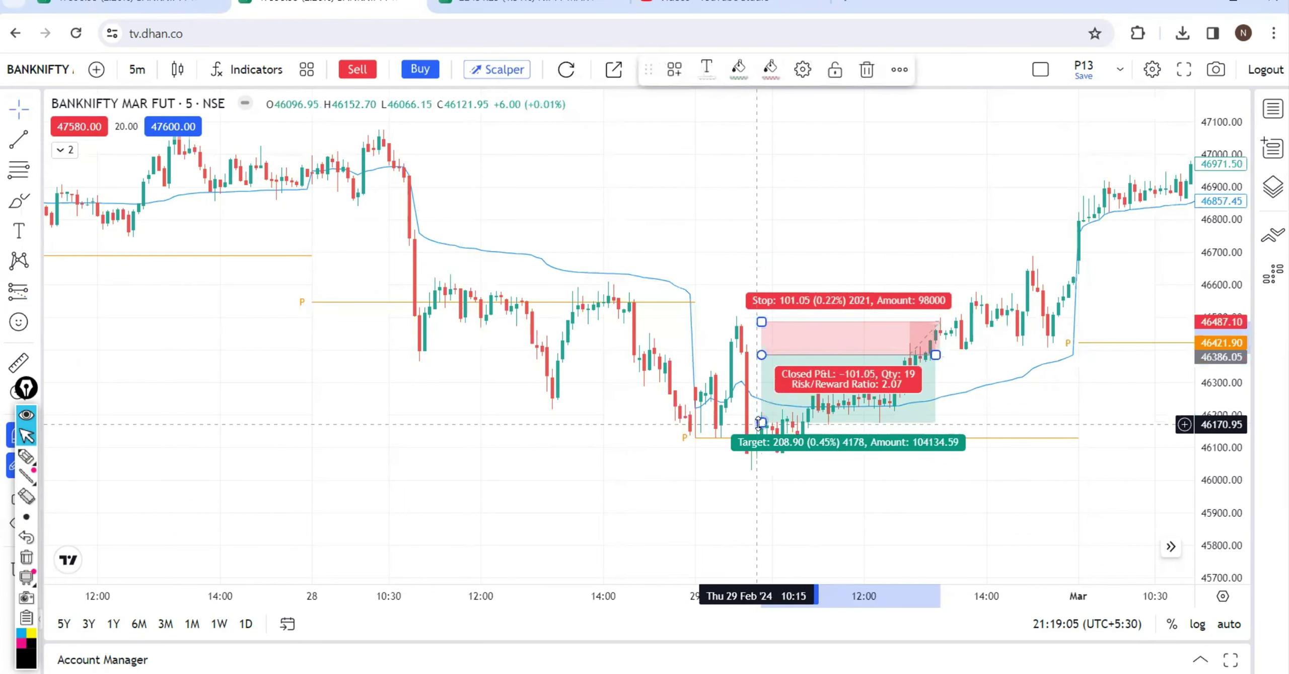
{"action": "left_click_drag", "start_coordinate": [762, 423], "coordinate": [761, 440]}
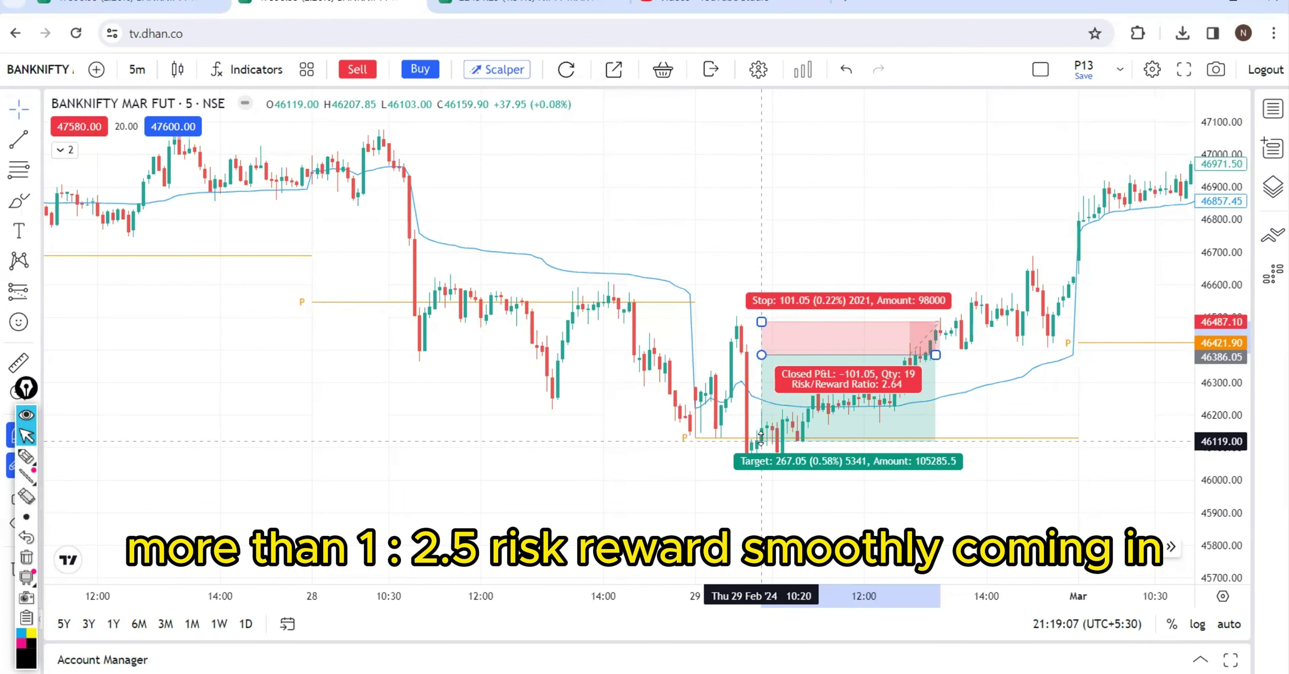
{"action": "left_click", "coordinate": [761, 439]}
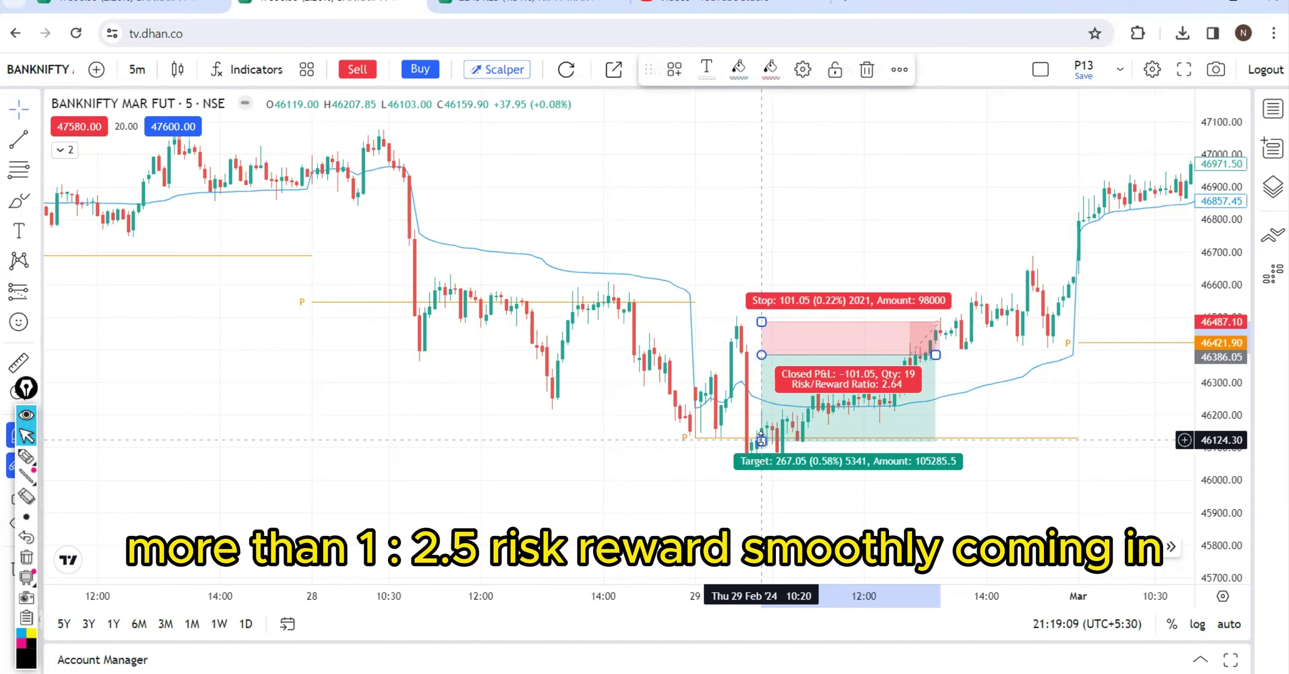
{"action": "key", "text": "Delete"}
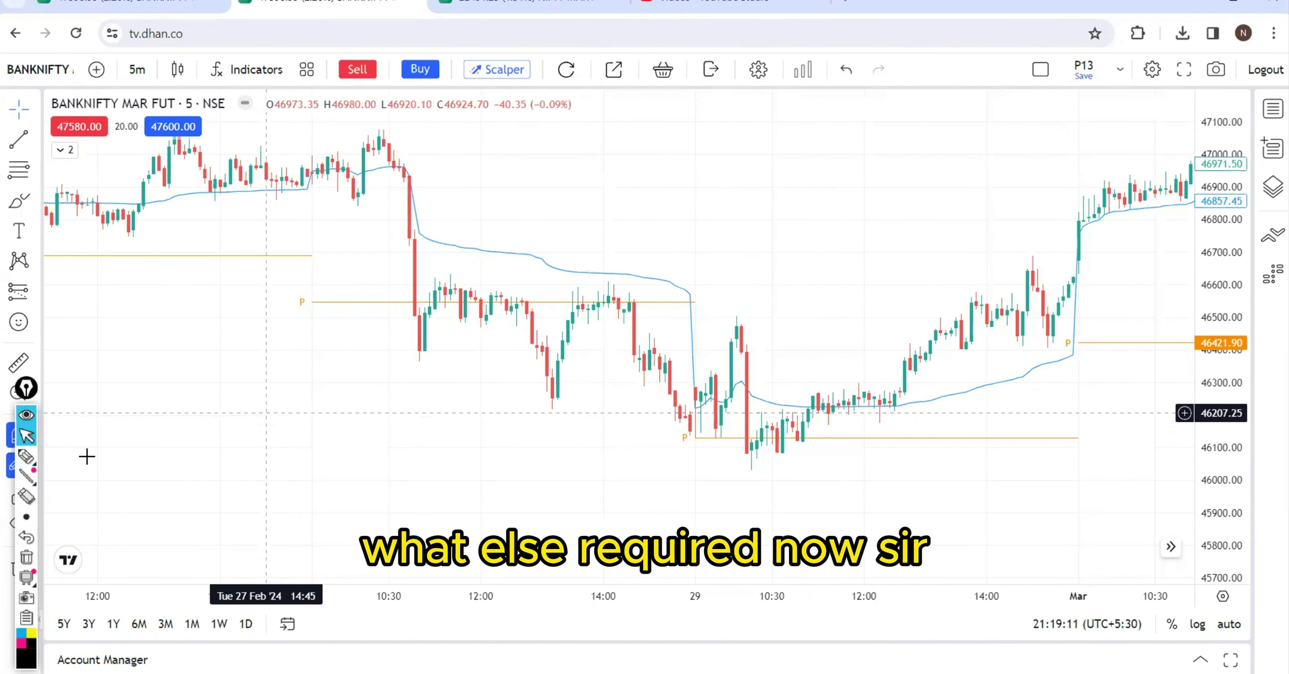
With the pen, draw a downward arrow from the 29 February low and a crossed-out stroke beside it, and clear both.
{"action": "left_click", "coordinate": [26, 456]}
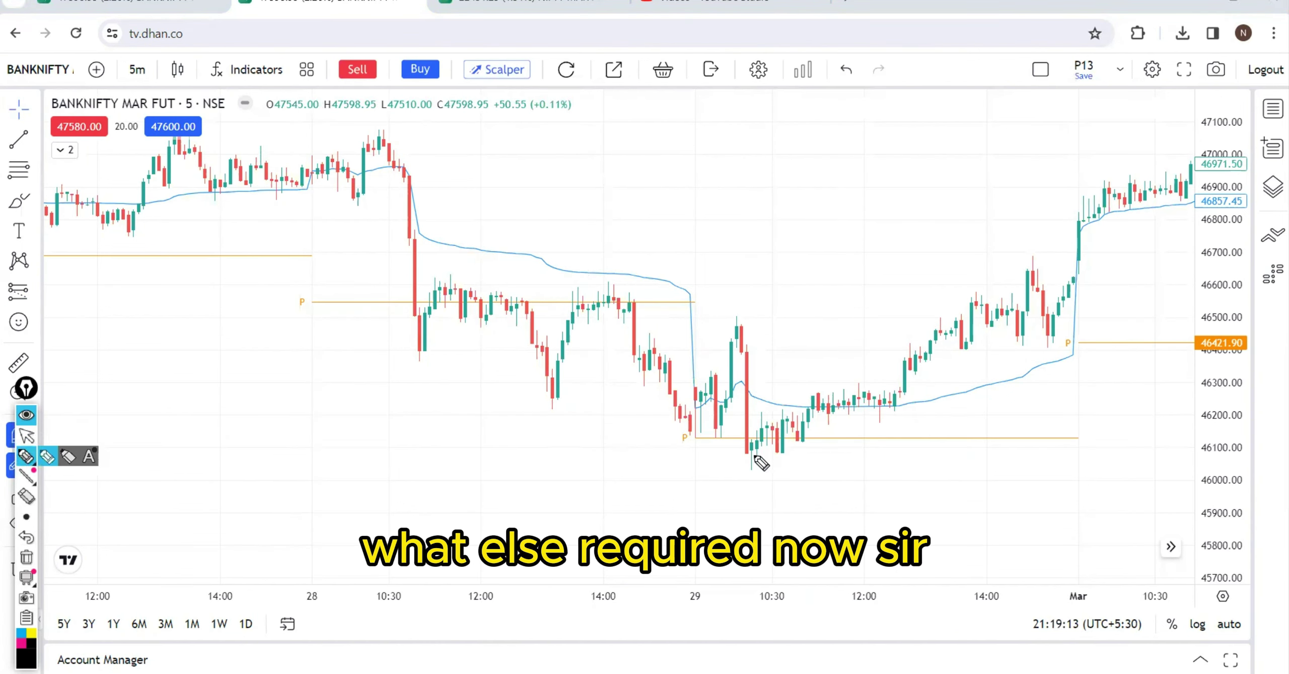
{"action": "left_click_drag", "start_coordinate": [753, 449], "coordinate": [789, 522]}
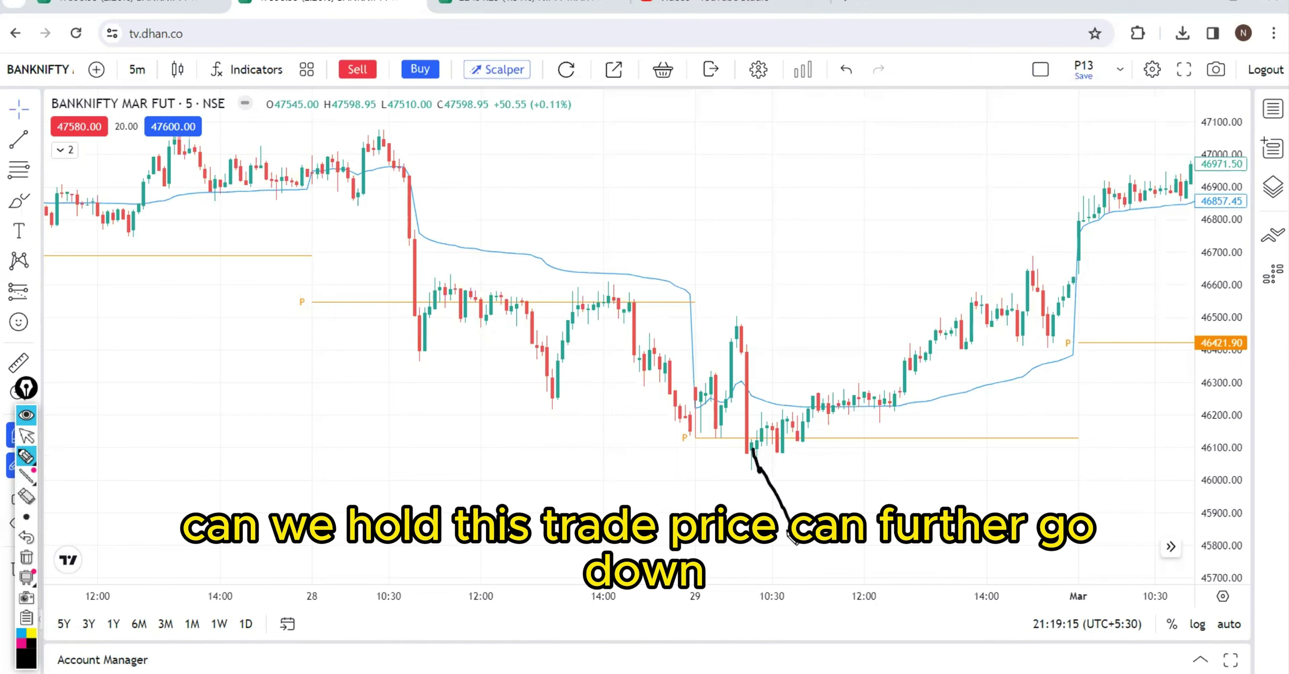
{"action": "left_click_drag", "start_coordinate": [898, 538], "coordinate": [932, 501]}
{"action": "left_click_drag", "start_coordinate": [885, 486], "coordinate": [986, 557]}
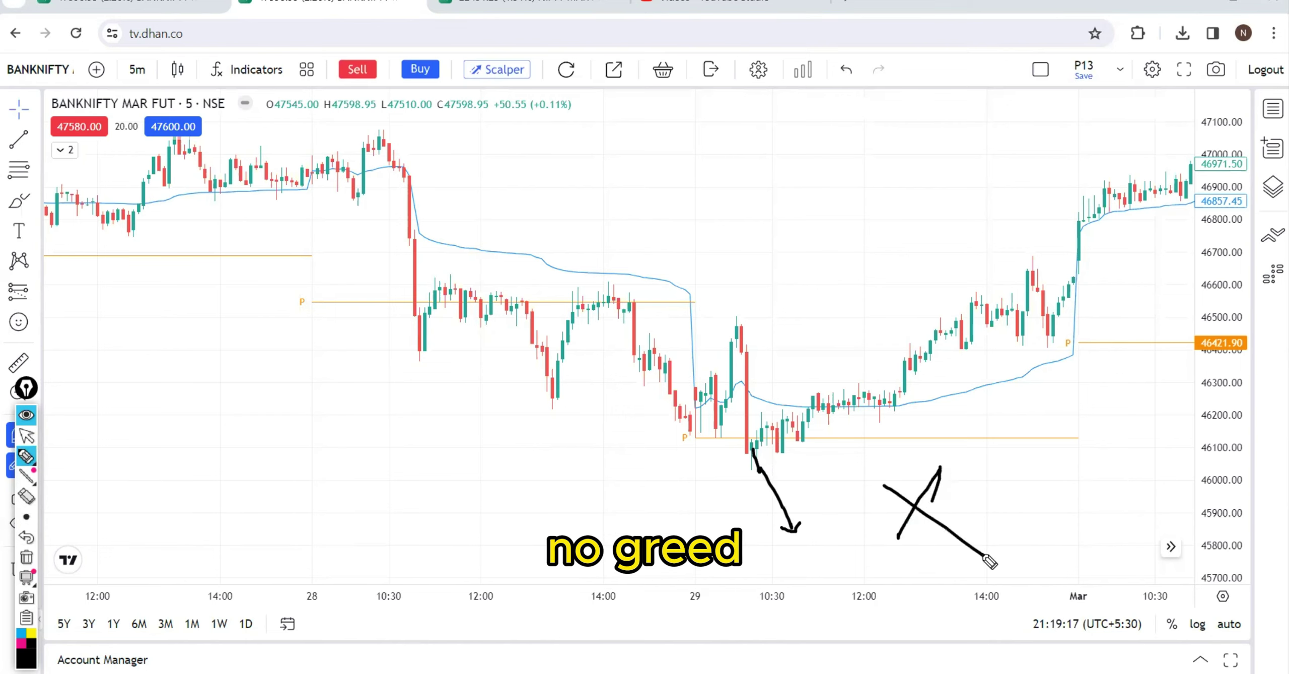
{"action": "left_click", "coordinate": [26, 557]}
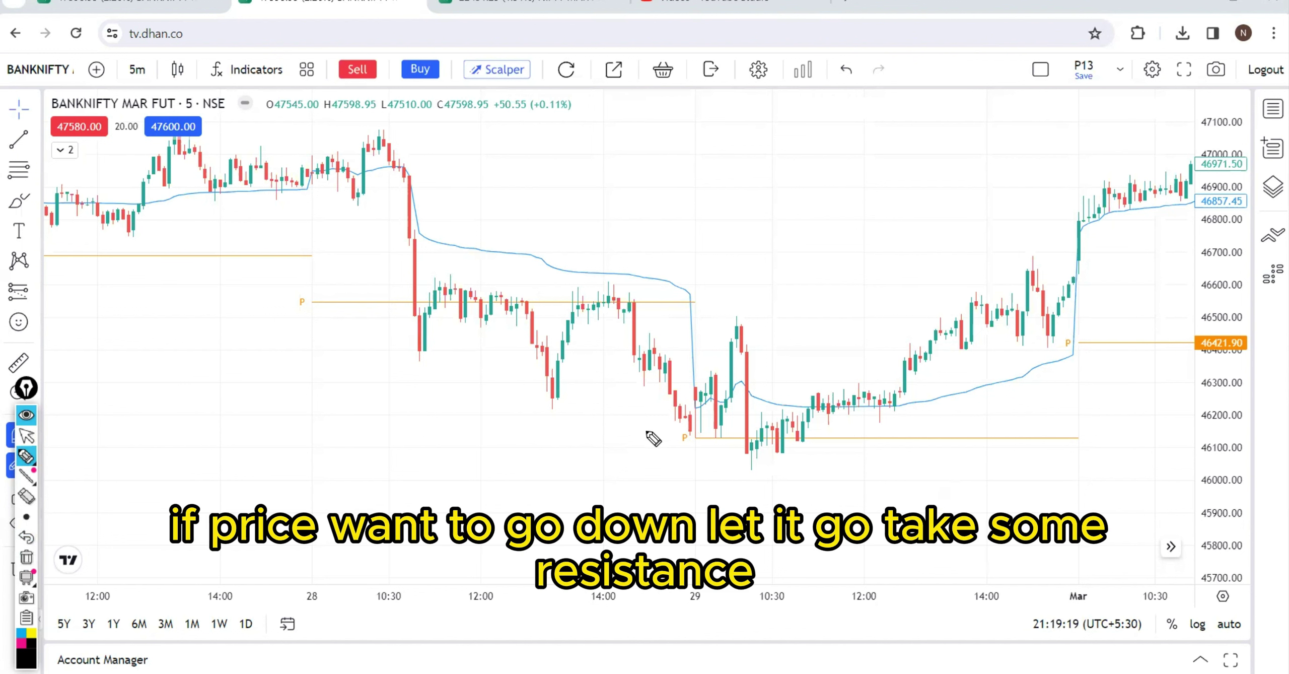
Sketch a pullback and further fall from the 29 February low, add falling trend arcs and a rising arrow, and clear all.
{"action": "mouse_move", "coordinate": [750, 458]}
{"action": "left_mouse_down"}
{"action": "mouse_move", "coordinate": [779, 436]}
{"action": "mouse_move", "coordinate": [811, 499]}
{"action": "left_mouse_up"}
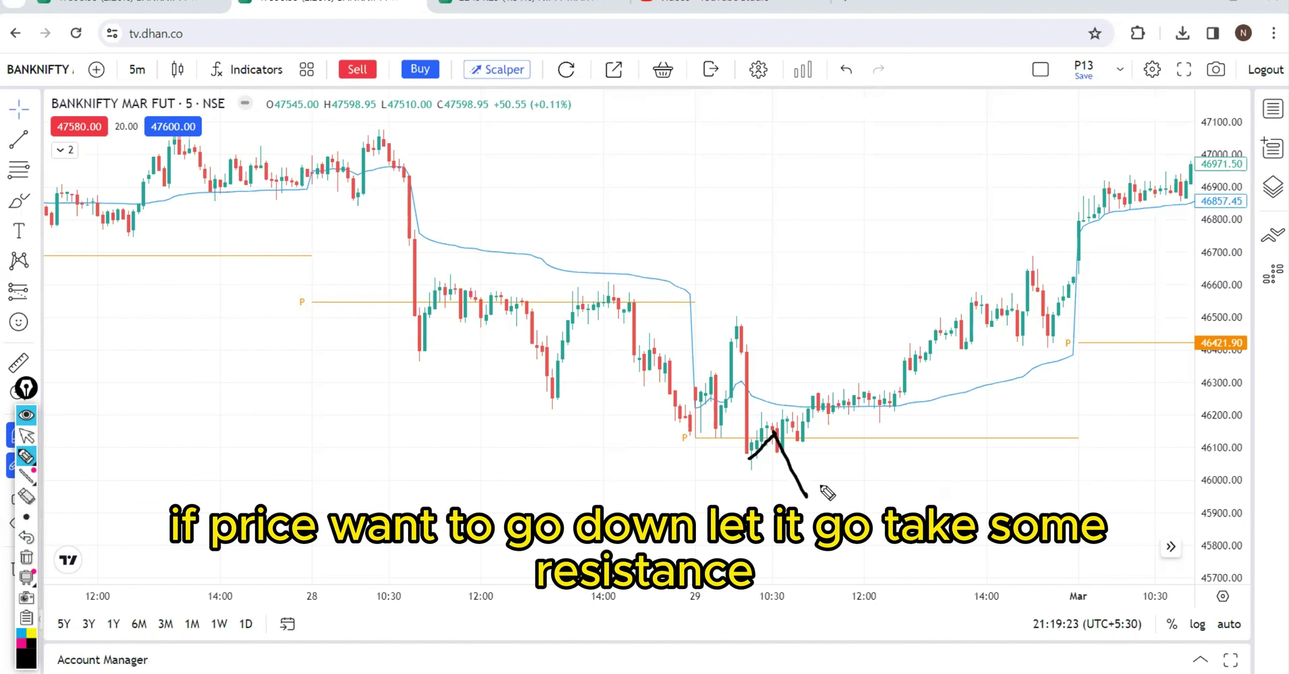
{"action": "left_click_drag", "start_coordinate": [272, 237], "coordinate": [599, 280]}
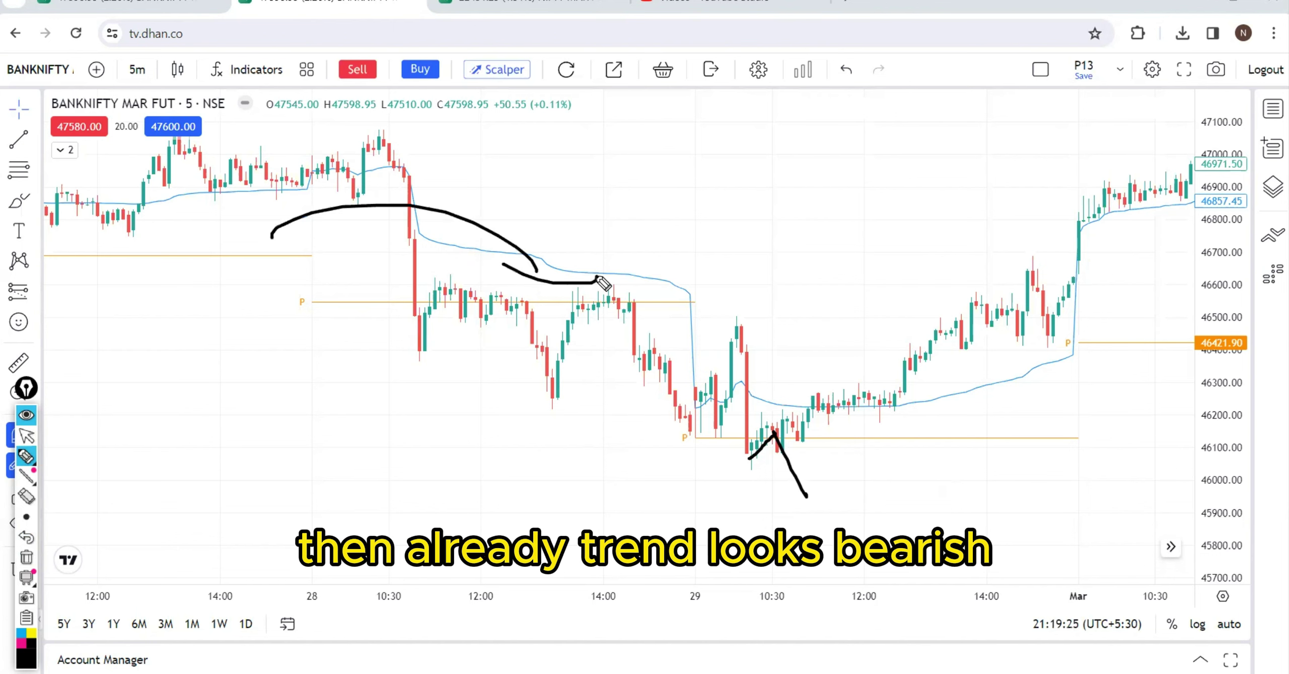
{"action": "left_click_drag", "start_coordinate": [638, 369], "coordinate": [759, 478]}
{"action": "mouse_move", "coordinate": [716, 456]}
{"action": "left_mouse_down"}
{"action": "mouse_move", "coordinate": [787, 468]}
{"action": "mouse_move", "coordinate": [819, 523]}
{"action": "mouse_move", "coordinate": [882, 464]}
{"action": "mouse_move", "coordinate": [1112, 322]}
{"action": "left_mouse_up"}
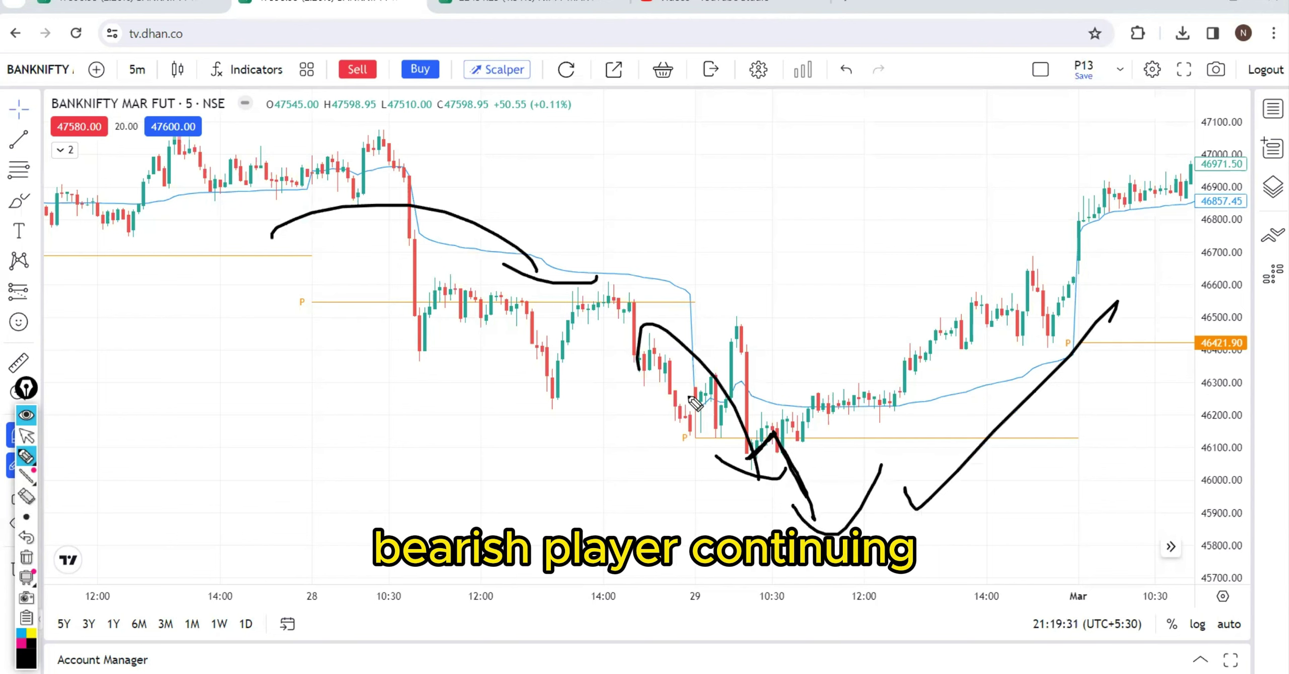
{"action": "left_click", "coordinate": [26, 556]}
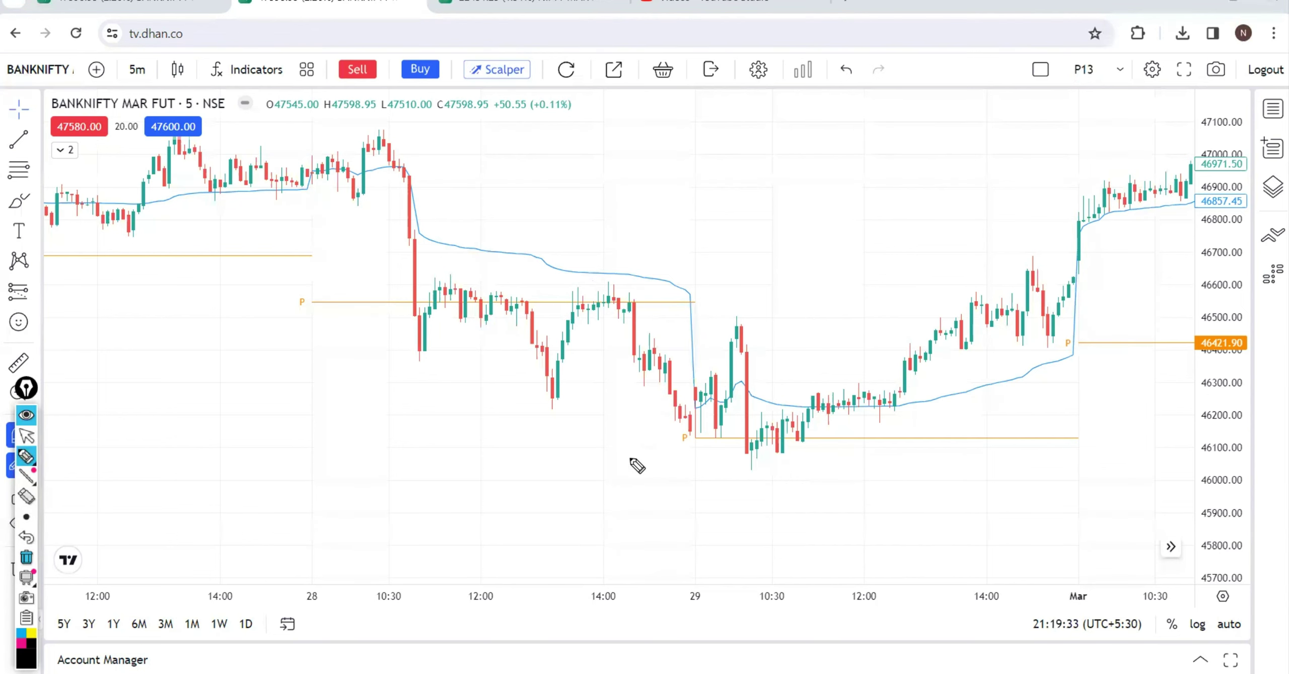
Trace the two small bounces after the 29 February low, point an up arrow at the low between them, and clear everything.
{"action": "left_click", "coordinate": [748, 455]}
{"action": "mouse_move", "coordinate": [749, 455]}
{"action": "left_mouse_down"}
{"action": "mouse_move", "coordinate": [771, 423]}
{"action": "mouse_move", "coordinate": [777, 444]}
{"action": "left_mouse_up"}
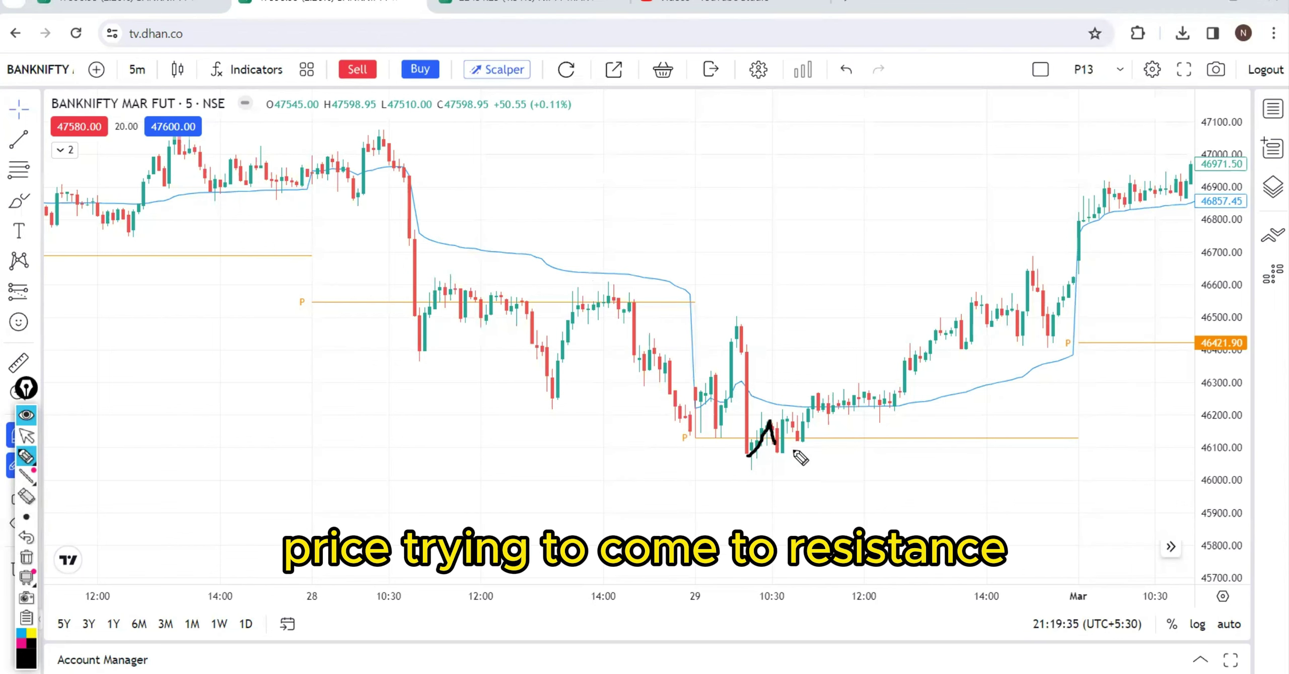
{"action": "mouse_move", "coordinate": [759, 500]}
{"action": "left_mouse_down"}
{"action": "mouse_move", "coordinate": [779, 459]}
{"action": "mouse_move", "coordinate": [794, 474]}
{"action": "left_mouse_up"}
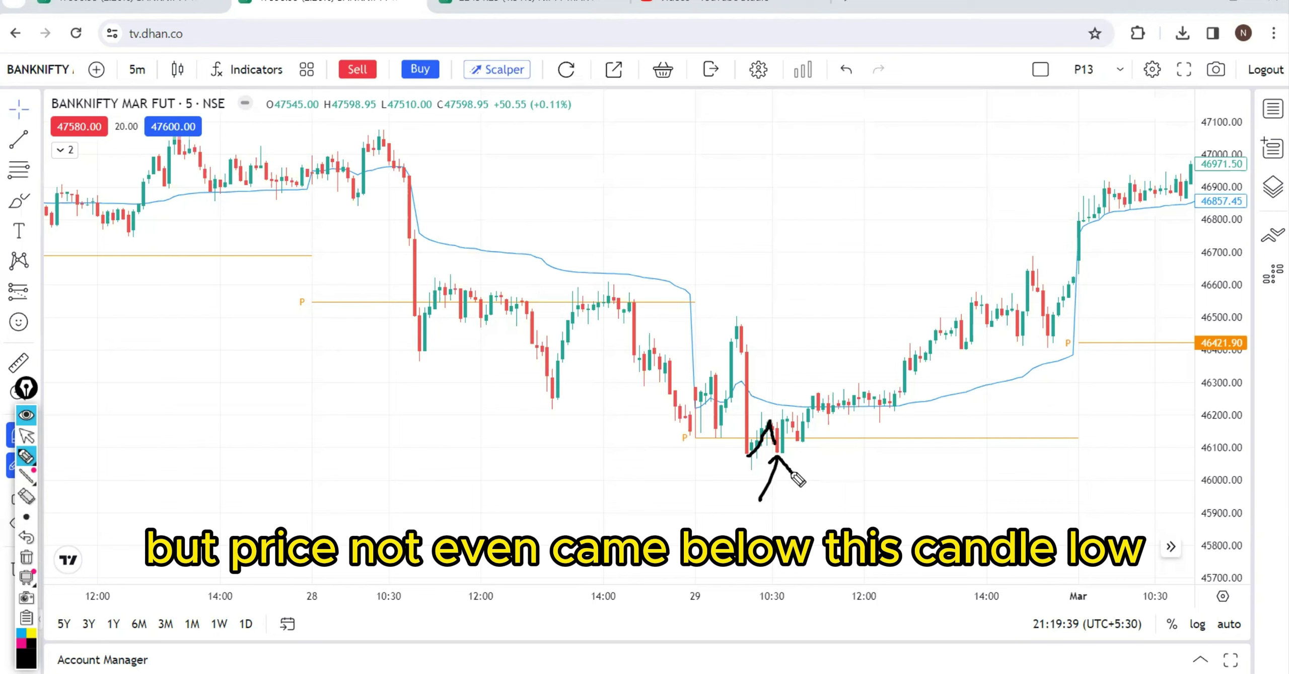
{"action": "left_click_drag", "start_coordinate": [777, 452], "coordinate": [786, 414]}
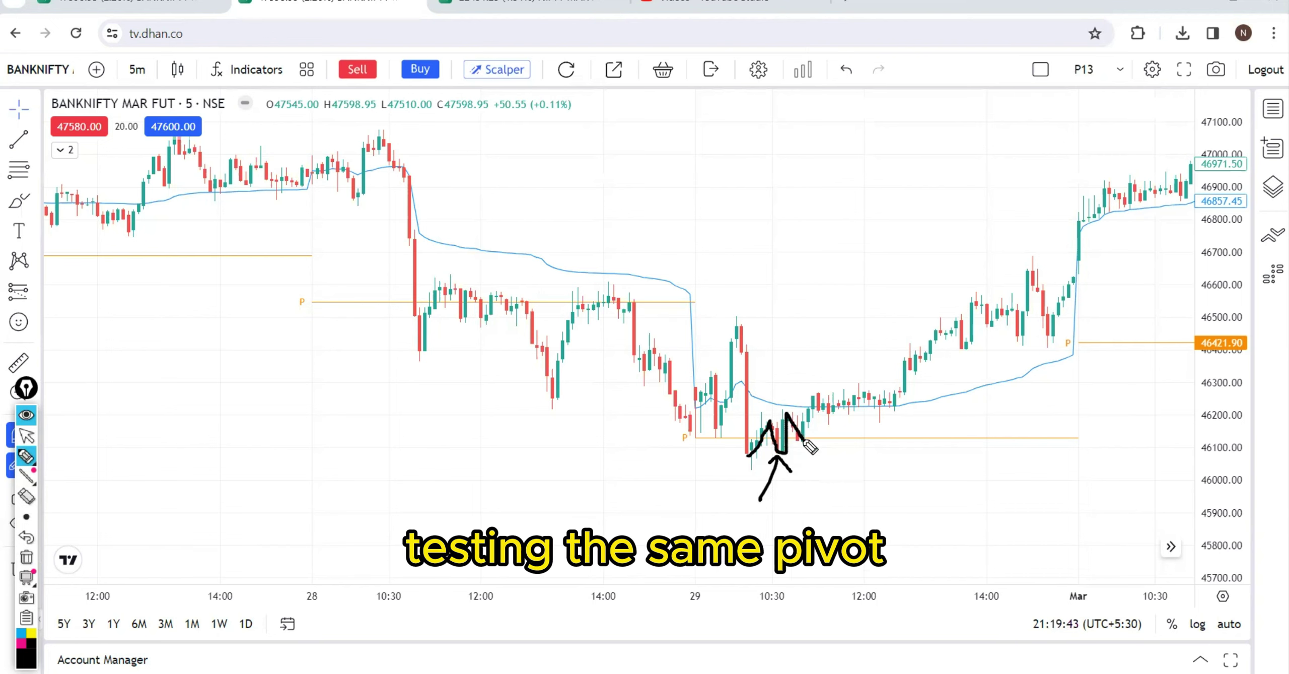
{"action": "left_click", "coordinate": [26, 558]}
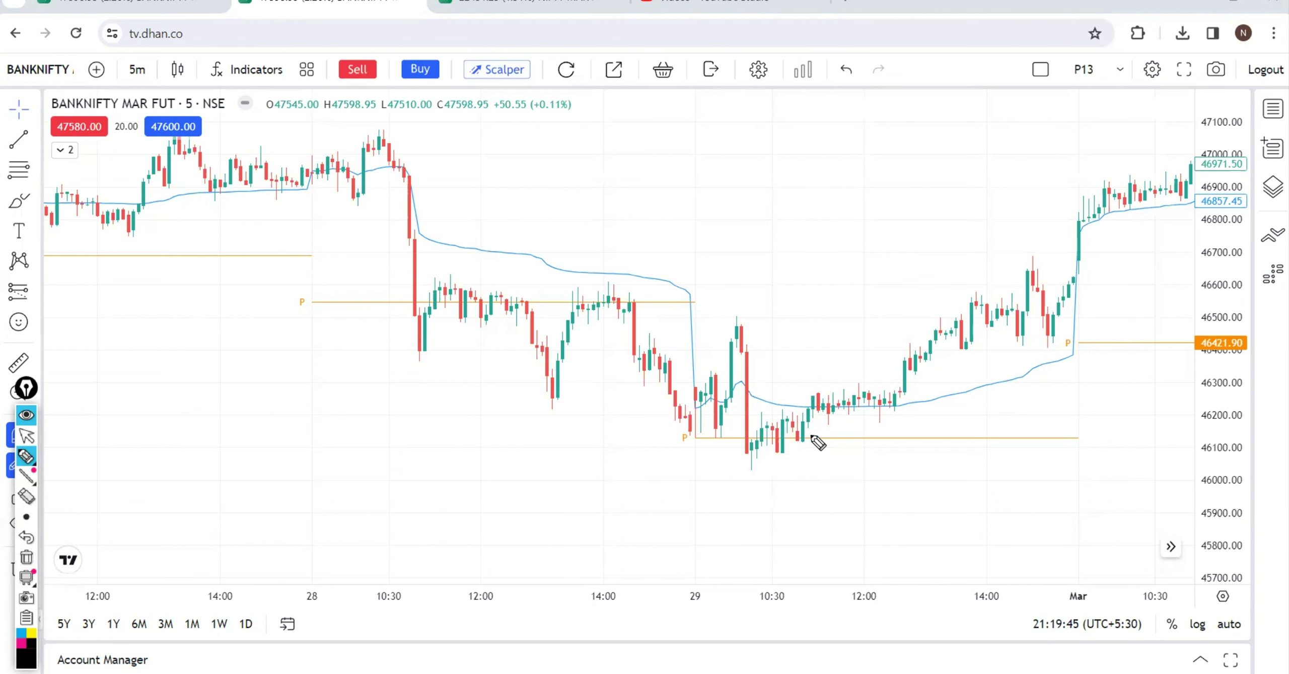
Trace the 28 February downtrend in falling waves and the 29 February zigzag from the low up along VWAP.
{"action": "left_click_drag", "start_coordinate": [750, 450], "coordinate": [792, 468]}
{"action": "mouse_move", "coordinate": [289, 169]}
{"action": "left_mouse_down"}
{"action": "mouse_move", "coordinate": [440, 207]}
{"action": "mouse_move", "coordinate": [652, 406]}
{"action": "mouse_move", "coordinate": [690, 422]}
{"action": "left_mouse_up"}
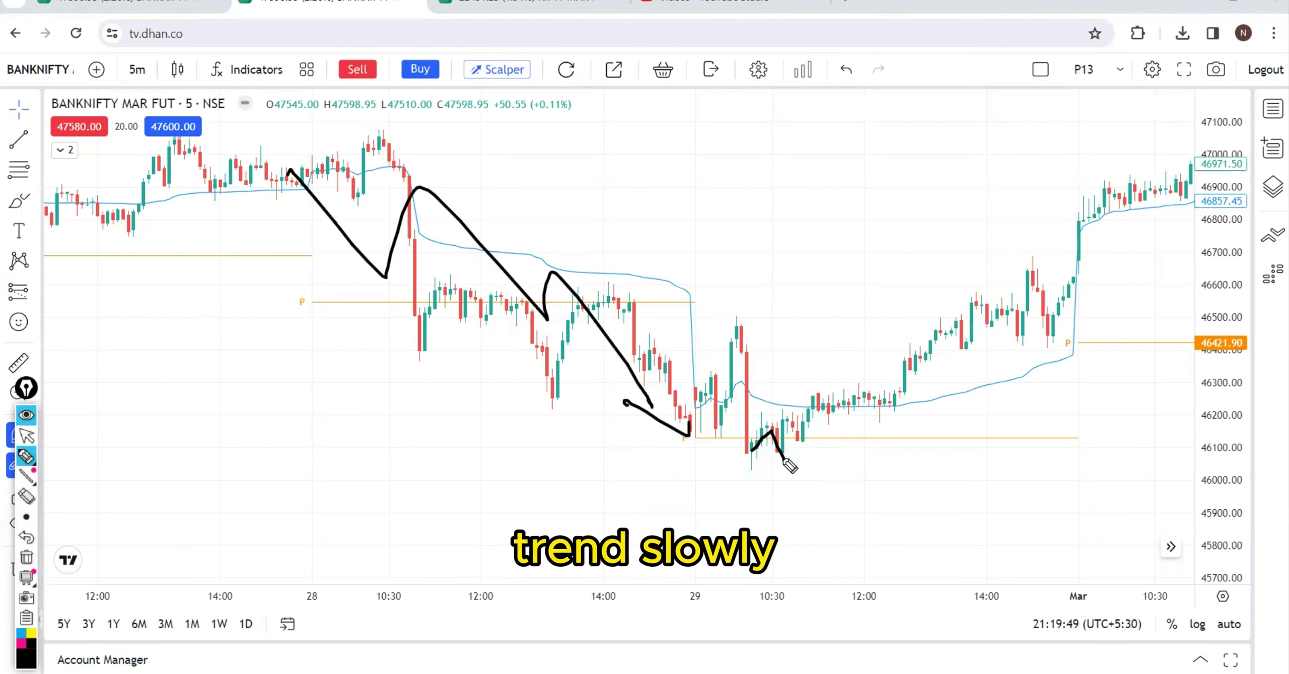
{"action": "mouse_move", "coordinate": [786, 456]}
{"action": "left_mouse_down"}
{"action": "mouse_move", "coordinate": [783, 431]}
{"action": "mouse_move", "coordinate": [798, 425]}
{"action": "mouse_move", "coordinate": [808, 448]}
{"action": "mouse_move", "coordinate": [814, 403]}
{"action": "mouse_move", "coordinate": [839, 411]}
{"action": "mouse_move", "coordinate": [864, 387]}
{"action": "mouse_move", "coordinate": [899, 412]}
{"action": "left_mouse_up"}
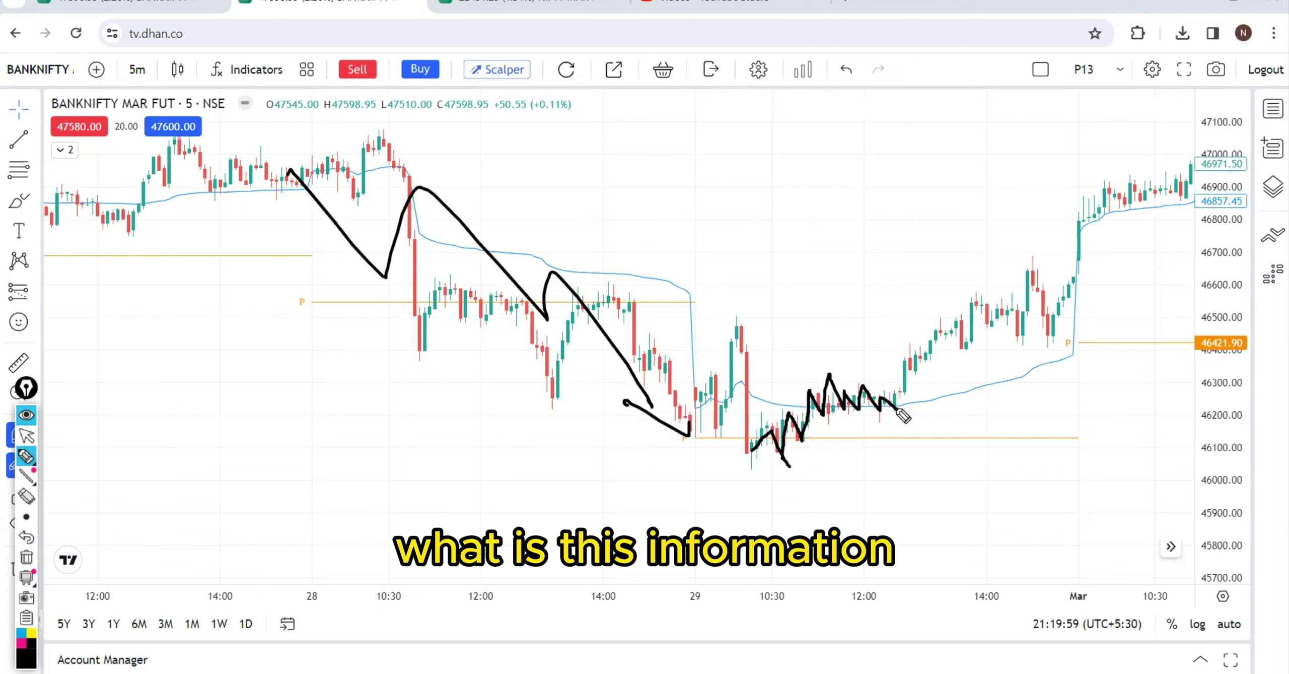
Draw a descending zigzag arrow below the 28 February candles and an arrow pointing at the 29 February recovery above the pivot.
{"action": "mouse_move", "coordinate": [183, 283]}
{"action": "left_mouse_down"}
{"action": "mouse_move", "coordinate": [337, 495]}
{"action": "mouse_move", "coordinate": [417, 566]}
{"action": "left_mouse_up"}
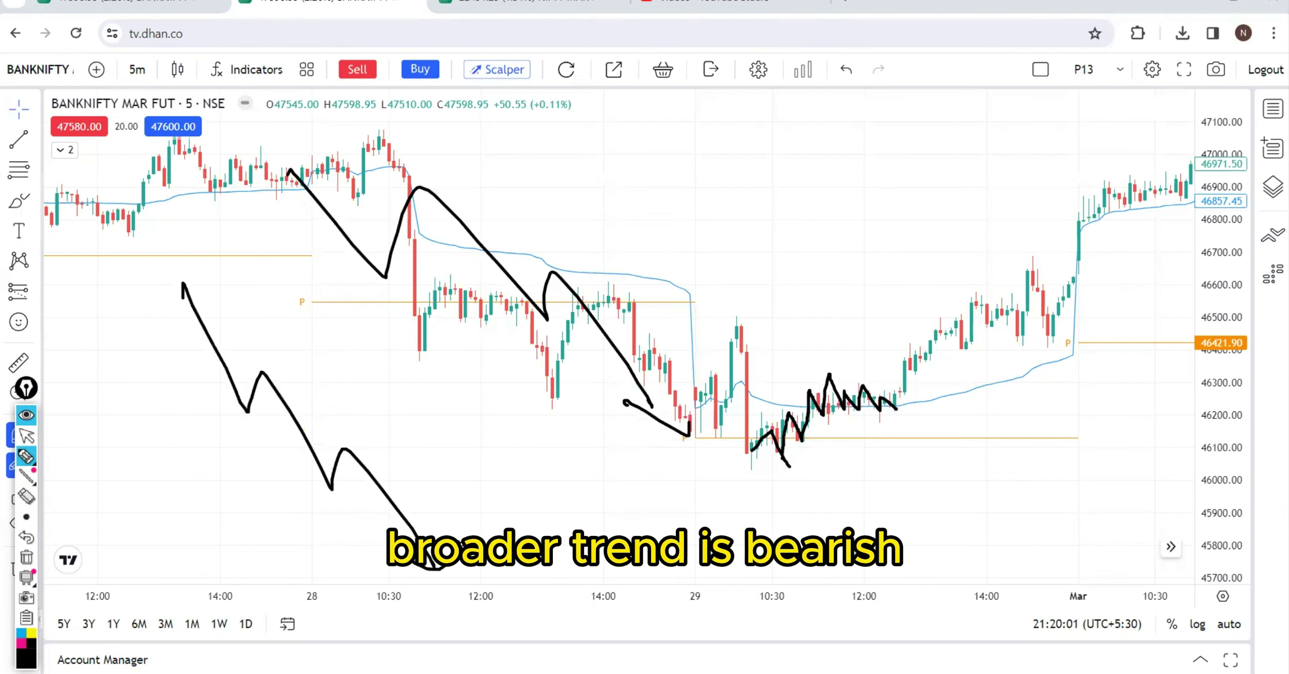
{"action": "left_click_drag", "start_coordinate": [826, 452], "coordinate": [895, 551]}
{"action": "left_click_drag", "start_coordinate": [824, 478], "coordinate": [863, 469]}
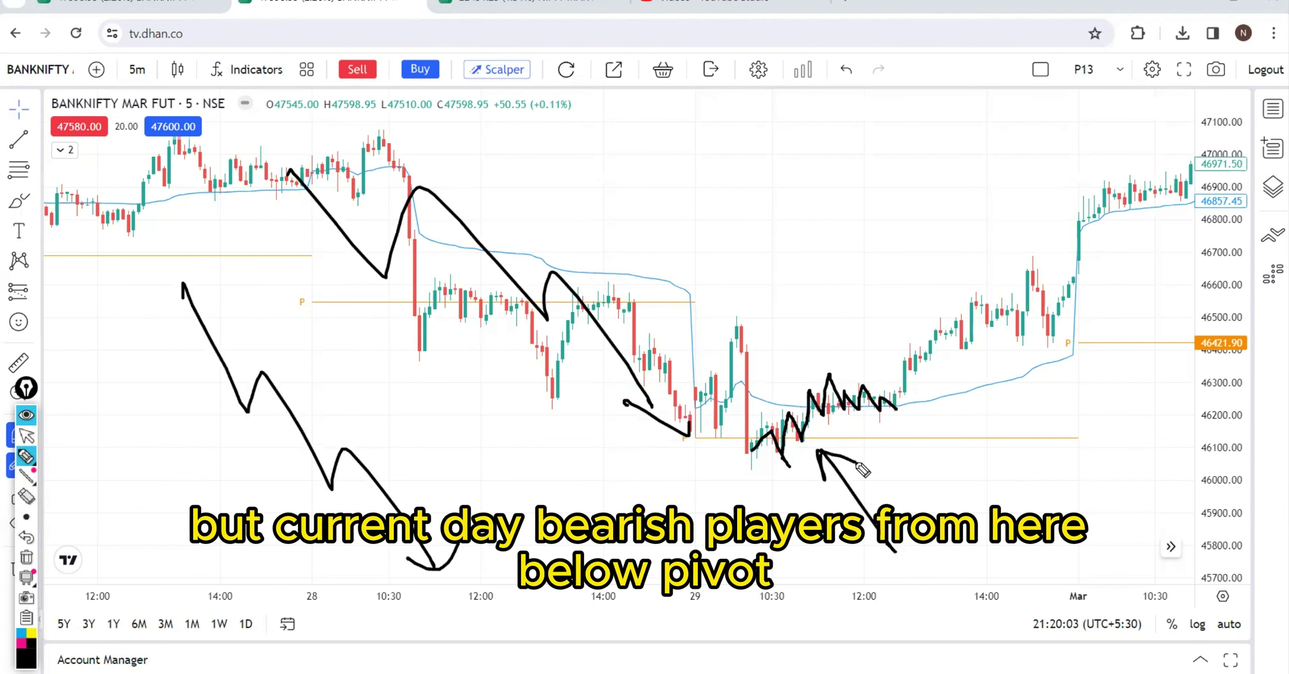
Box the candles around the pivot at the 29 February low, mark a cross beside the box, and clear all annotations.
{"action": "mouse_move", "coordinate": [718, 432]}
{"action": "left_mouse_down"}
{"action": "mouse_move", "coordinate": [866, 466]}
{"action": "mouse_move", "coordinate": [715, 434]}
{"action": "left_mouse_up"}
{"action": "left_click", "coordinate": [913, 459]}
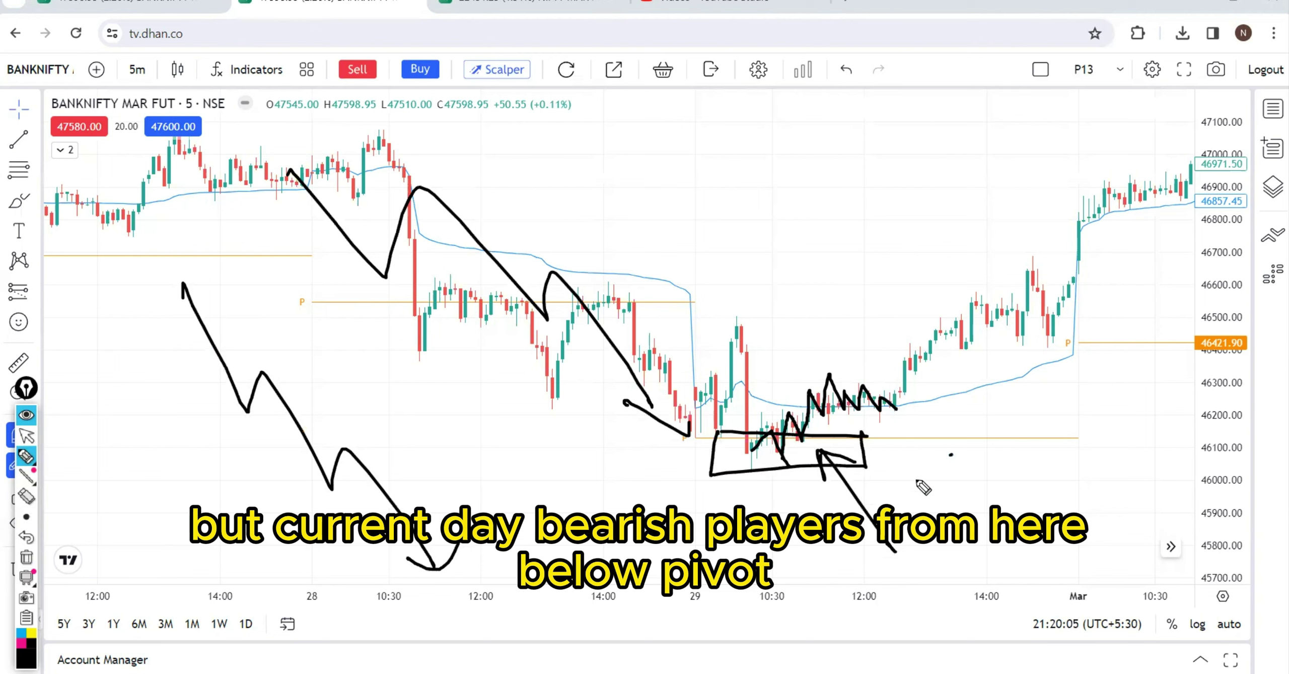
{"action": "left_click_drag", "start_coordinate": [916, 479], "coordinate": [952, 454]}
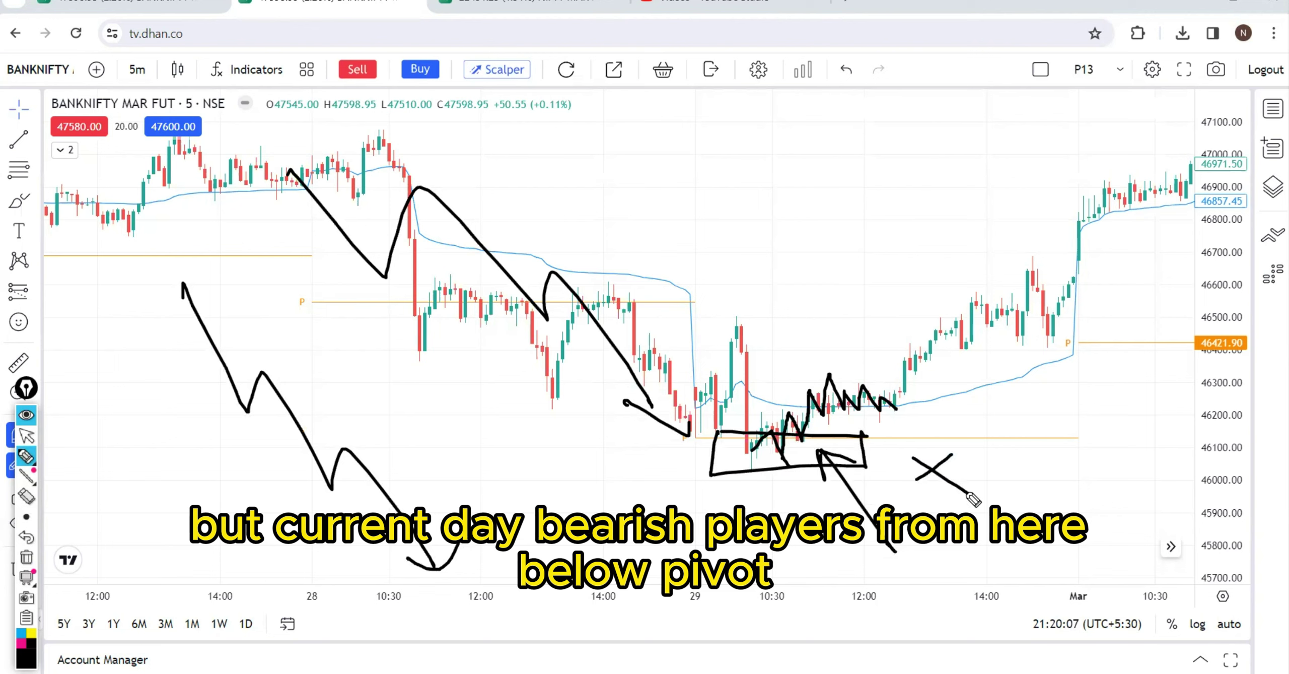
{"action": "left_click", "coordinate": [26, 557]}
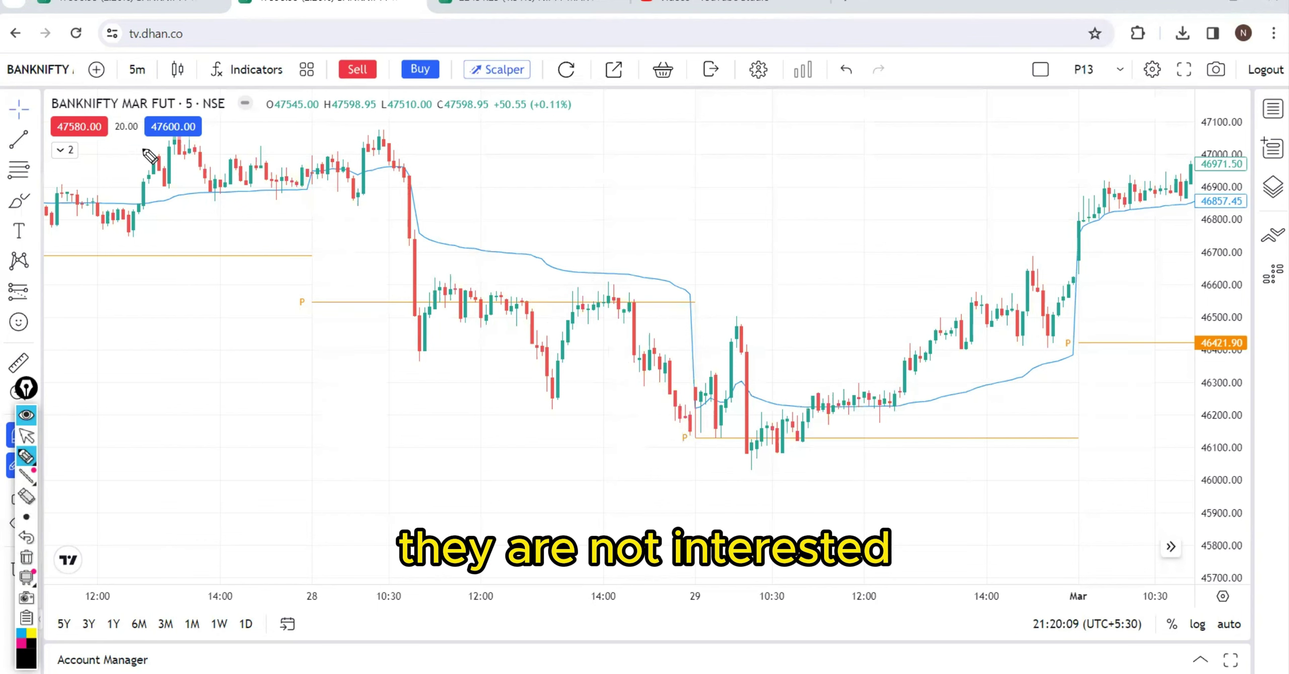
Draw a falling arrow, trace the repeated 28 February pivot rejections and the 29 February drop with down arrows, and clear everything.
{"action": "left_click_drag", "start_coordinate": [106, 141], "coordinate": [287, 231]}
{"action": "mouse_move", "coordinate": [427, 337]}
{"action": "left_mouse_down"}
{"action": "mouse_move", "coordinate": [508, 312]}
{"action": "mouse_move", "coordinate": [533, 332]}
{"action": "mouse_move", "coordinate": [649, 311]}
{"action": "mouse_move", "coordinate": [673, 399]}
{"action": "mouse_move", "coordinate": [690, 400]}
{"action": "left_mouse_up"}
{"action": "left_click_drag", "start_coordinate": [397, 209], "coordinate": [406, 211]}
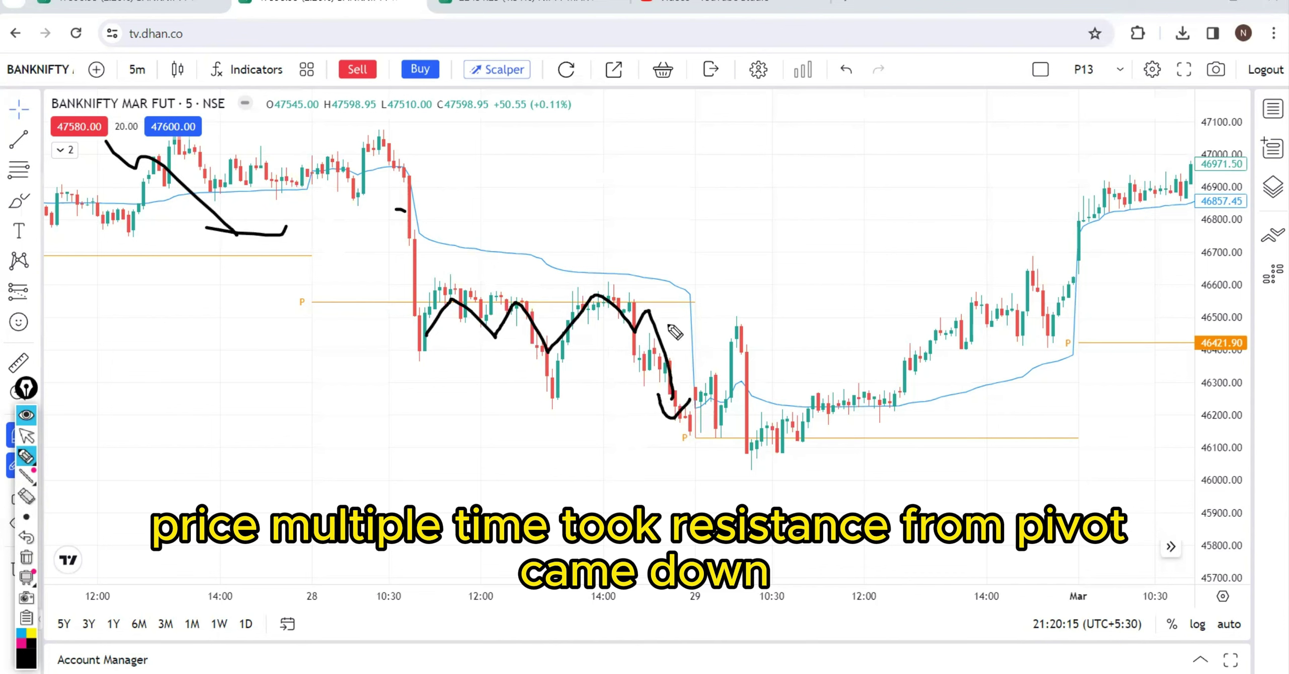
{"action": "mouse_move", "coordinate": [668, 317]}
{"action": "left_mouse_down"}
{"action": "mouse_move", "coordinate": [758, 418]}
{"action": "mouse_move", "coordinate": [792, 411]}
{"action": "left_mouse_up"}
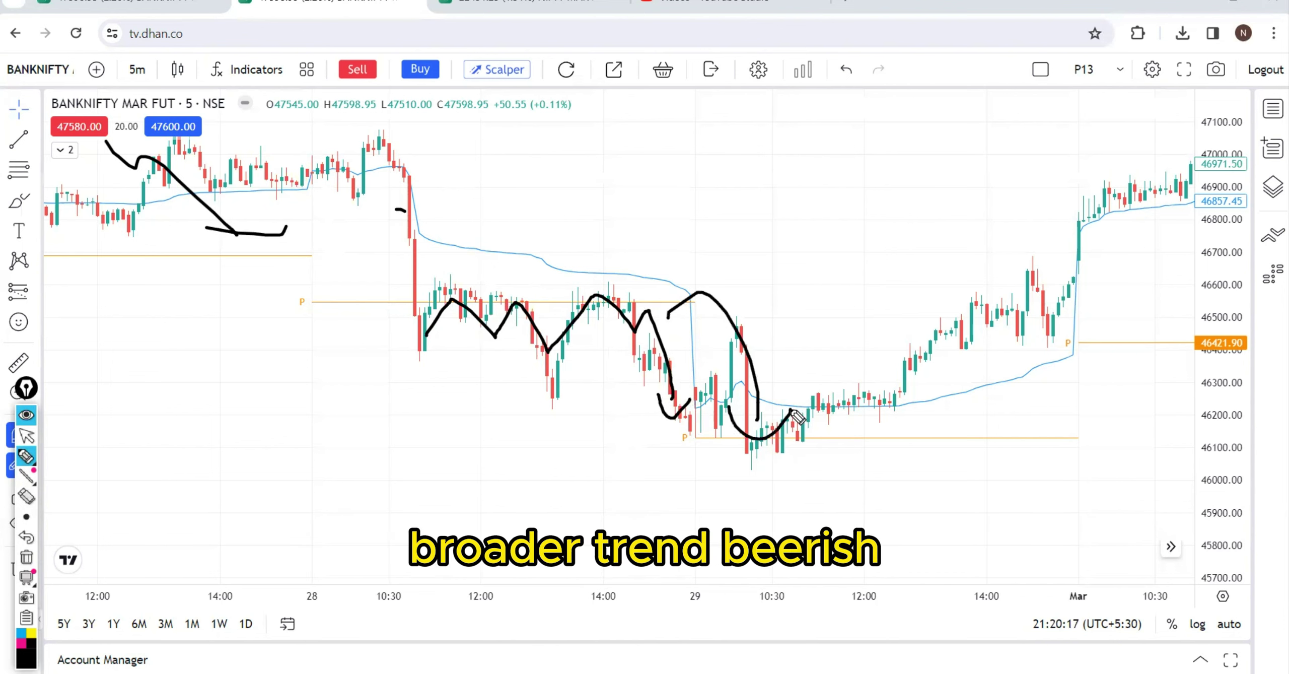
{"action": "left_click", "coordinate": [26, 557]}
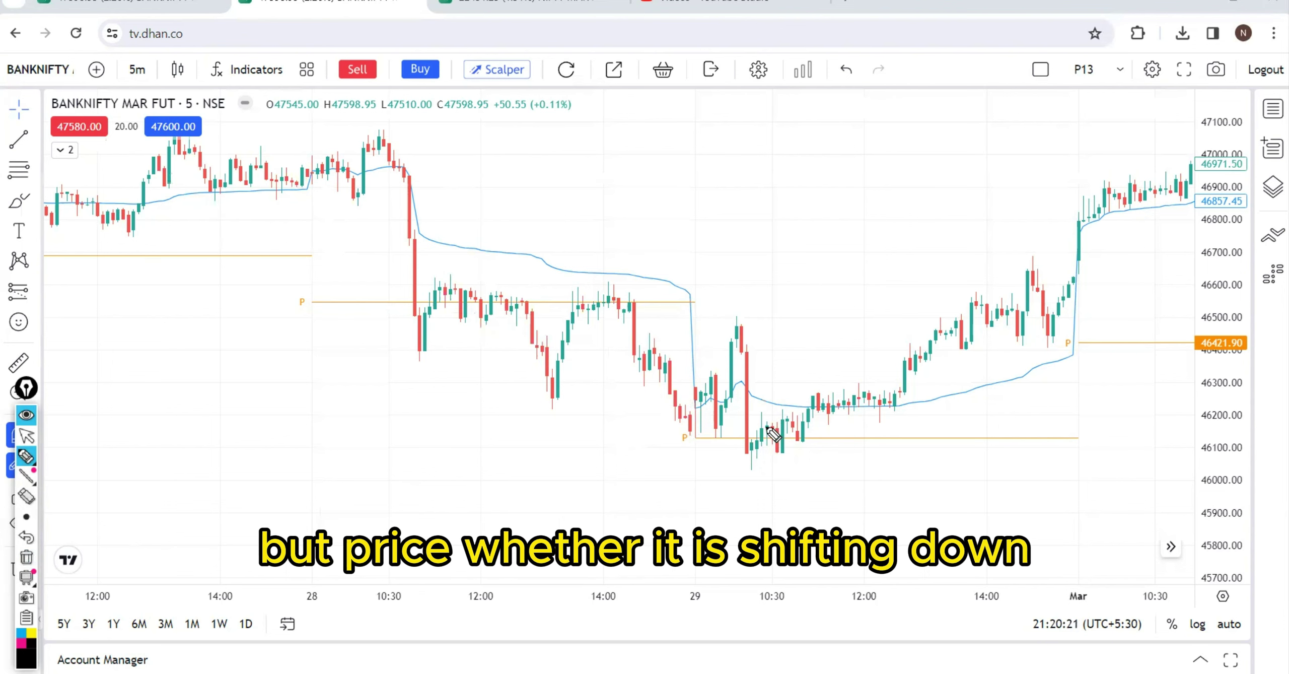
Trace the small bounce after the 29 February low, point an up arrow at the following candle low, and clear the drawings.
{"action": "mouse_move", "coordinate": [752, 457]}
{"action": "left_mouse_down"}
{"action": "mouse_move", "coordinate": [771, 429]}
{"action": "mouse_move", "coordinate": [780, 448]}
{"action": "mouse_move", "coordinate": [738, 543]}
{"action": "mouse_move", "coordinate": [777, 461]}
{"action": "mouse_move", "coordinate": [801, 490]}
{"action": "left_mouse_up"}
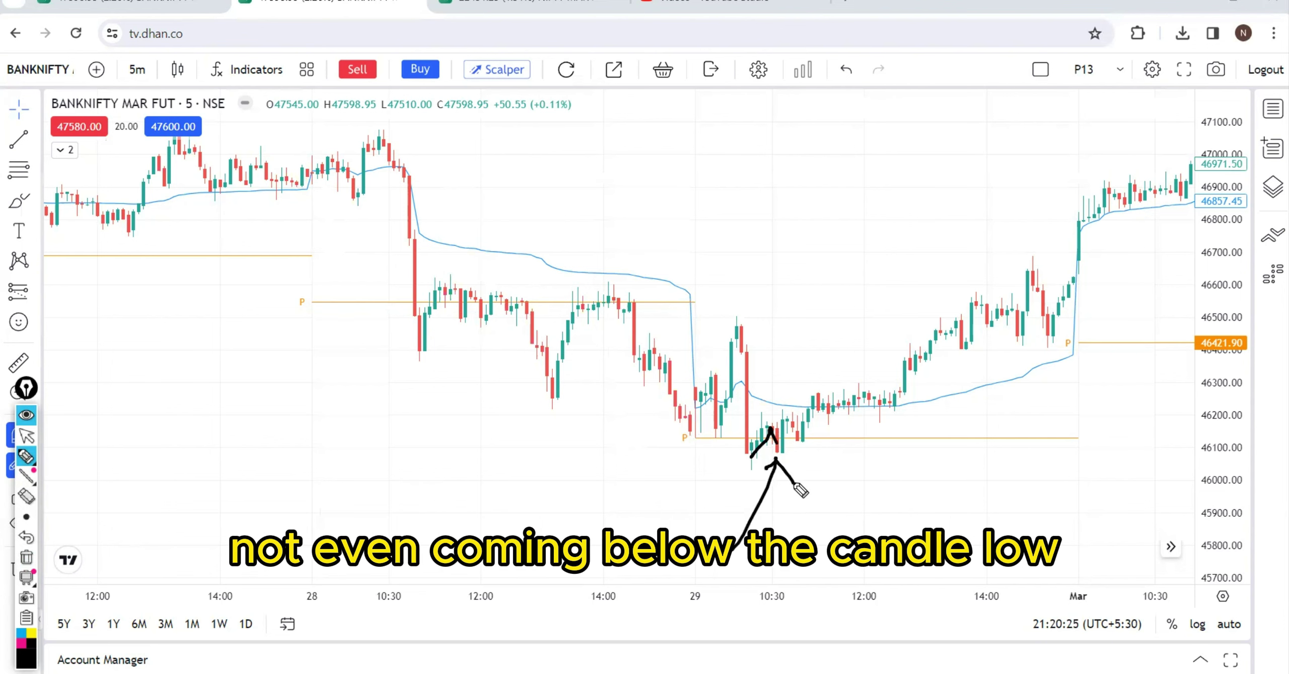
{"action": "left_click", "coordinate": [26, 436]}
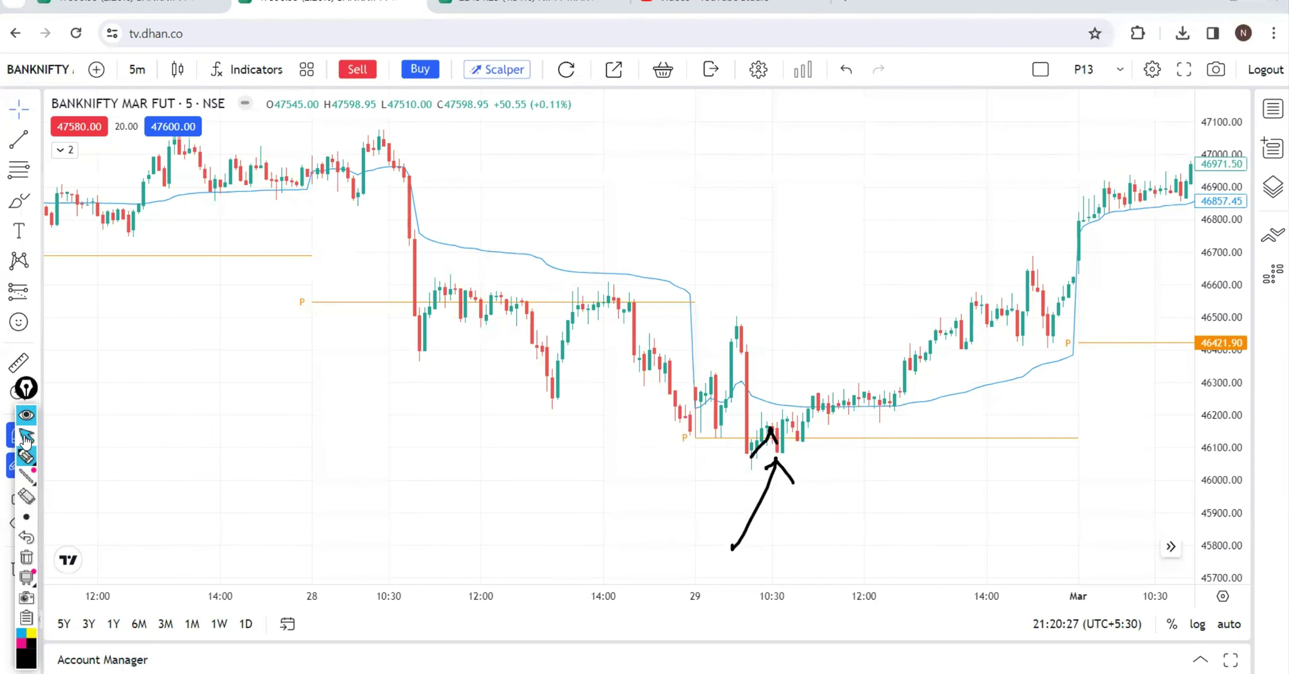
{"action": "scroll", "coordinate": [599, 549], "scroll_direction": "up", "scroll_amount": 1}
{"action": "scroll", "coordinate": [599, 549], "scroll_direction": "up", "scroll_amount": 1}
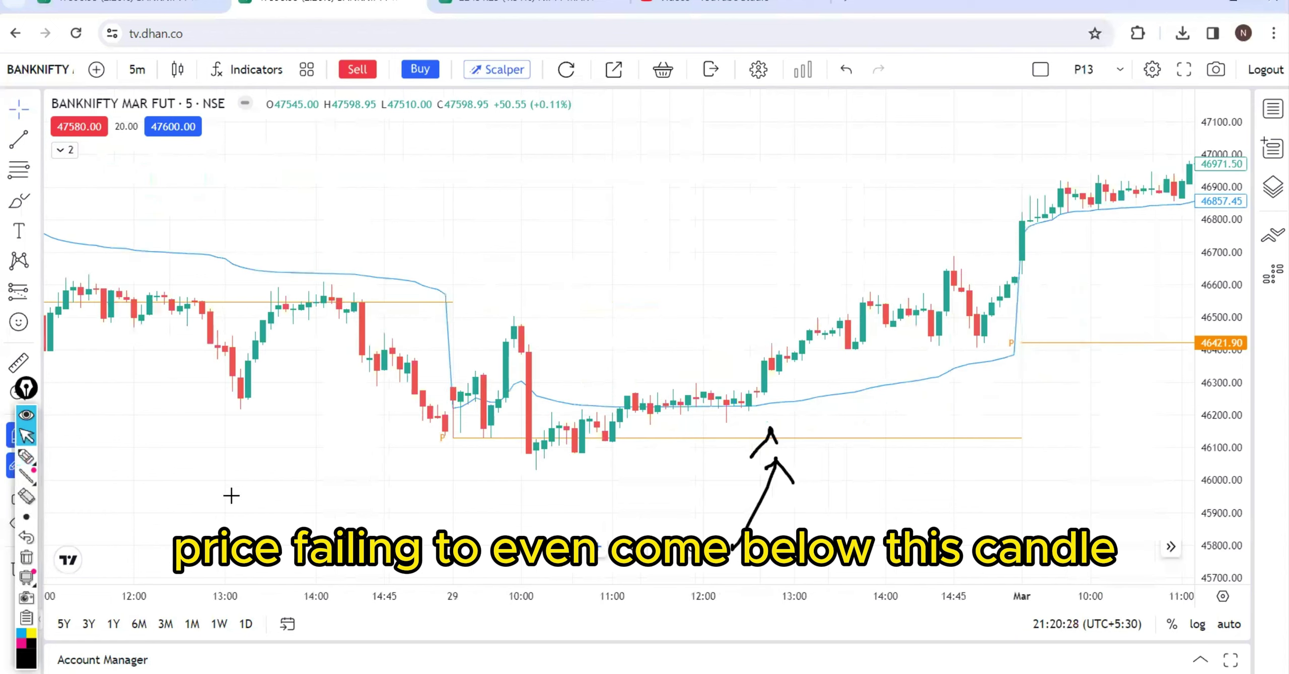
{"action": "left_click", "coordinate": [26, 557]}
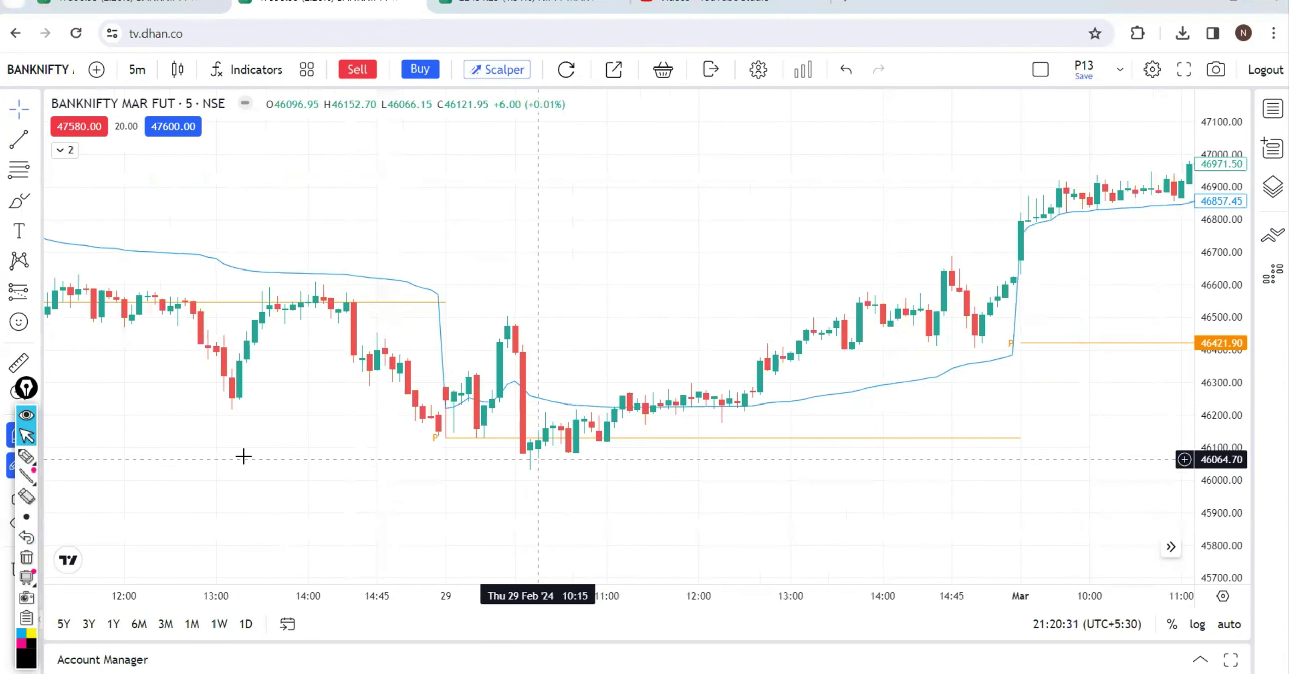
Sketch a bounce and fall near the 29 February pivot, clear it, and trace and clear the sideways zigzag and capping line at VWAP.
{"action": "left_click", "coordinate": [26, 456]}
{"action": "mouse_move", "coordinate": [565, 450]}
{"action": "left_mouse_down"}
{"action": "mouse_move", "coordinate": [584, 409]}
{"action": "mouse_move", "coordinate": [611, 480]}
{"action": "left_mouse_up"}
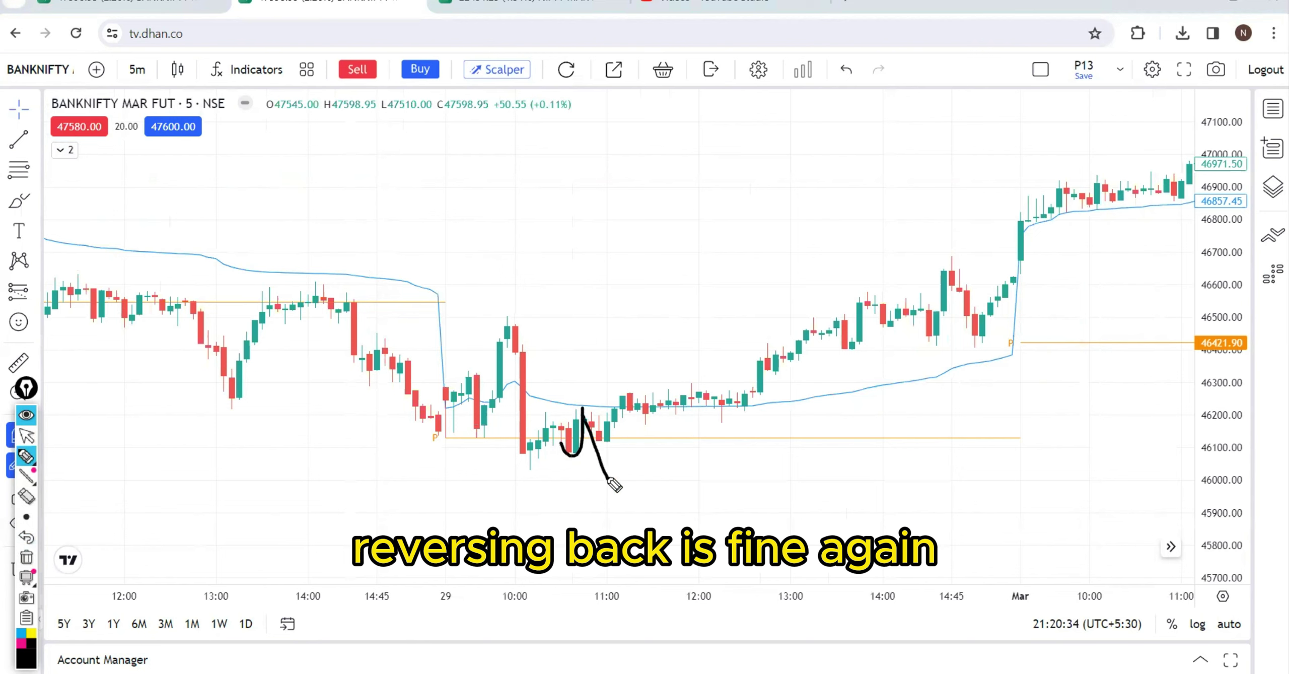
{"action": "left_click", "coordinate": [28, 557]}
{"action": "mouse_move", "coordinate": [587, 407]}
{"action": "left_mouse_down"}
{"action": "mouse_move", "coordinate": [602, 437]}
{"action": "mouse_move", "coordinate": [635, 409]}
{"action": "mouse_move", "coordinate": [736, 416]}
{"action": "left_mouse_up"}
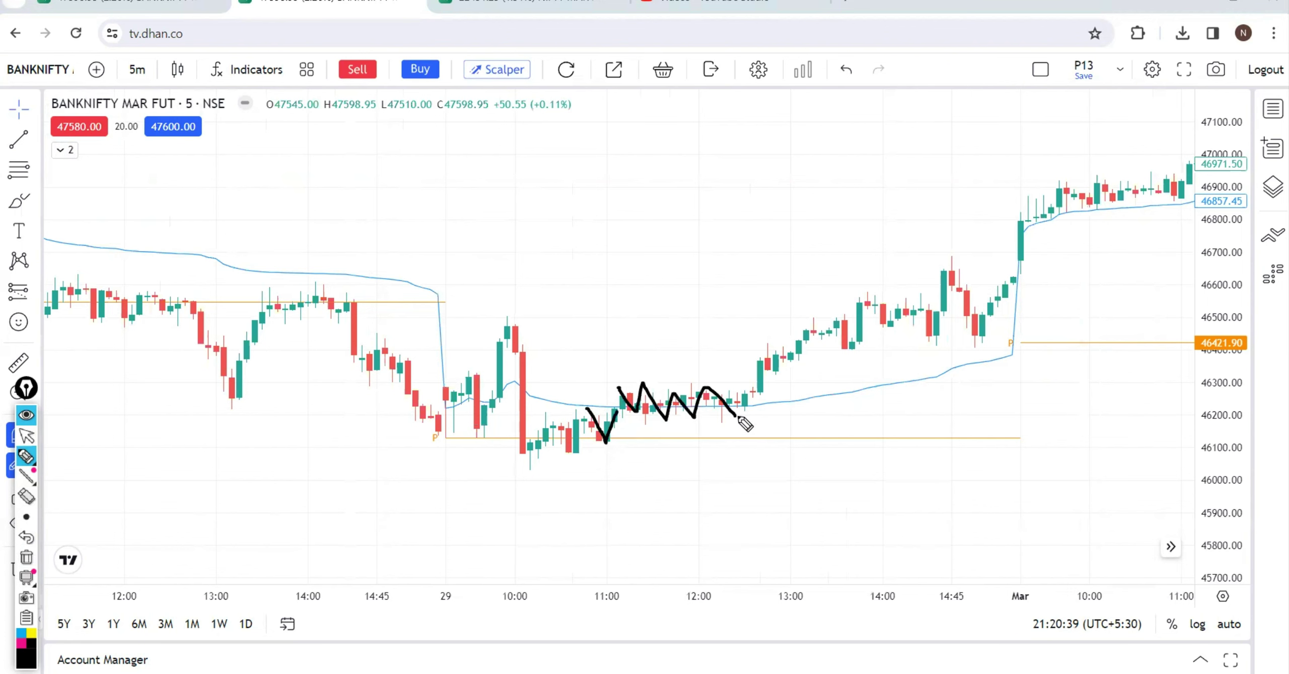
{"action": "left_click_drag", "start_coordinate": [612, 383], "coordinate": [816, 403]}
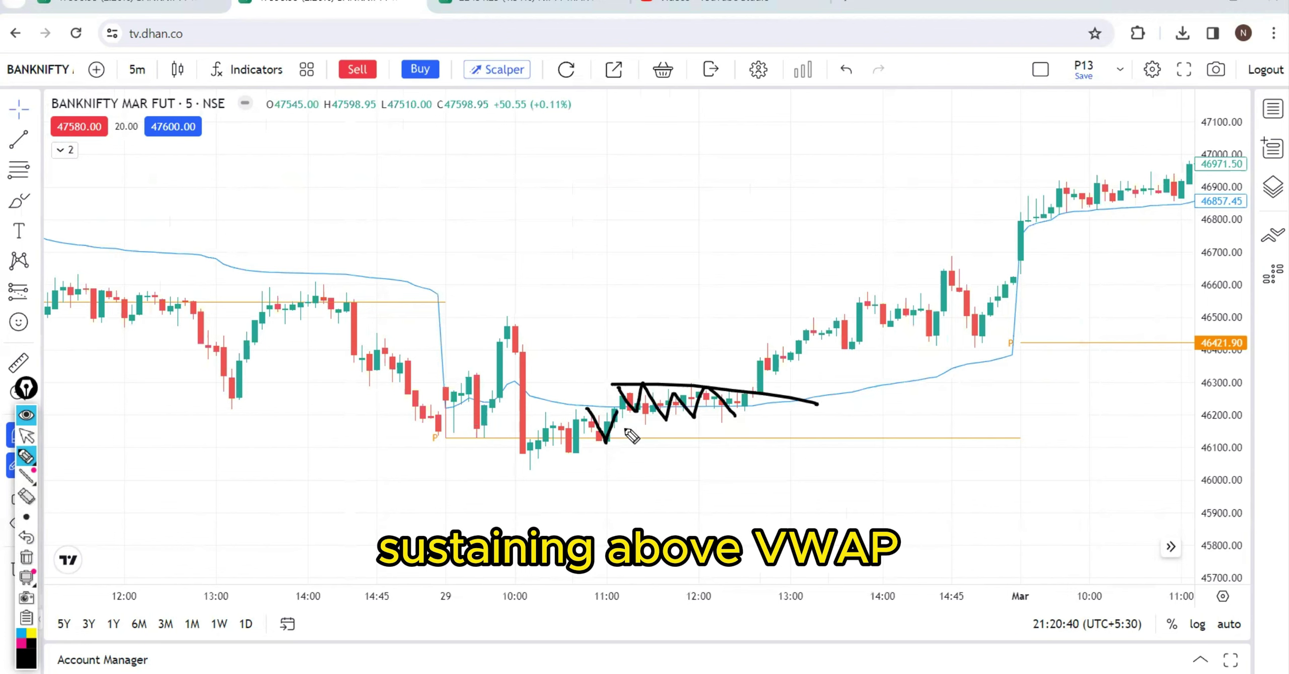
{"action": "left_click", "coordinate": [27, 557]}
Underline the successive higher lows on 29 February and trace the consolidation at VWAP and the breakout rally.
{"action": "mouse_move", "coordinate": [504, 469]}
{"action": "left_mouse_down"}
{"action": "mouse_move", "coordinate": [565, 467]}
{"action": "mouse_move", "coordinate": [589, 452]}
{"action": "left_mouse_up"}
{"action": "left_click_drag", "start_coordinate": [595, 443], "coordinate": [733, 417]}
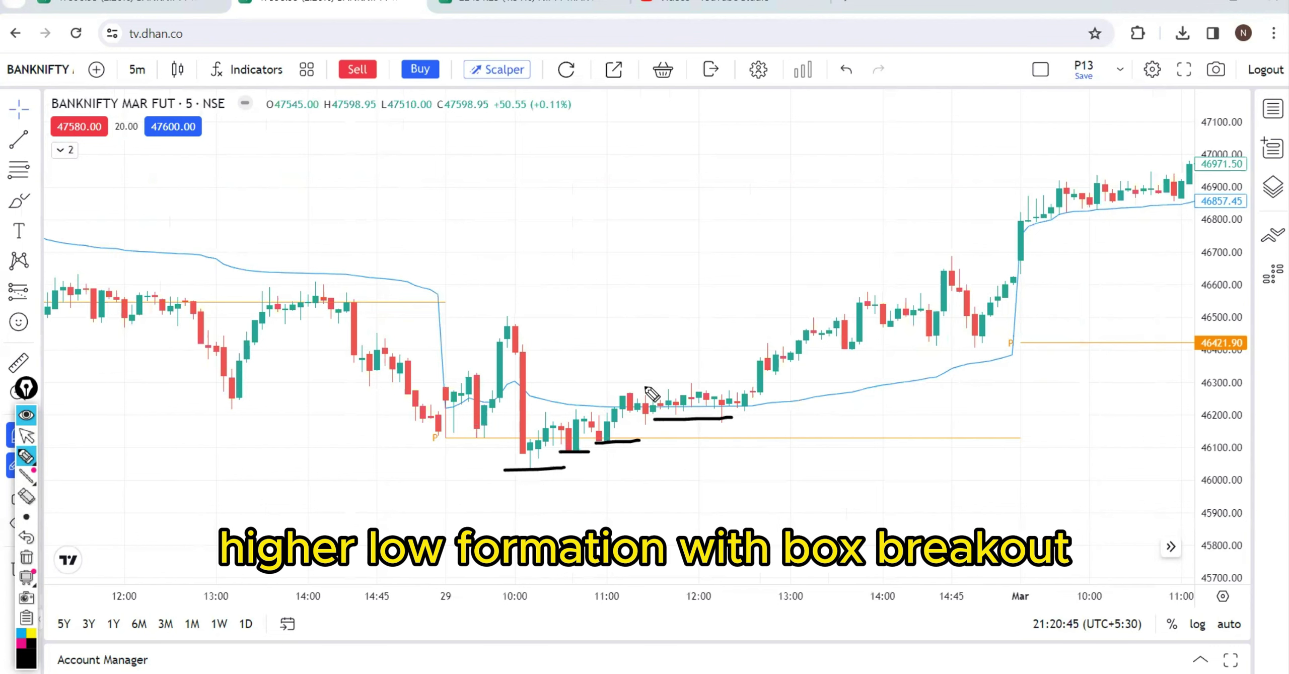
{"action": "mouse_move", "coordinate": [644, 386]}
{"action": "left_mouse_down"}
{"action": "mouse_move", "coordinate": [715, 389]}
{"action": "mouse_move", "coordinate": [751, 414]}
{"action": "mouse_move", "coordinate": [775, 347]}
{"action": "mouse_move", "coordinate": [889, 303]}
{"action": "mouse_move", "coordinate": [912, 311]}
{"action": "left_mouse_up"}
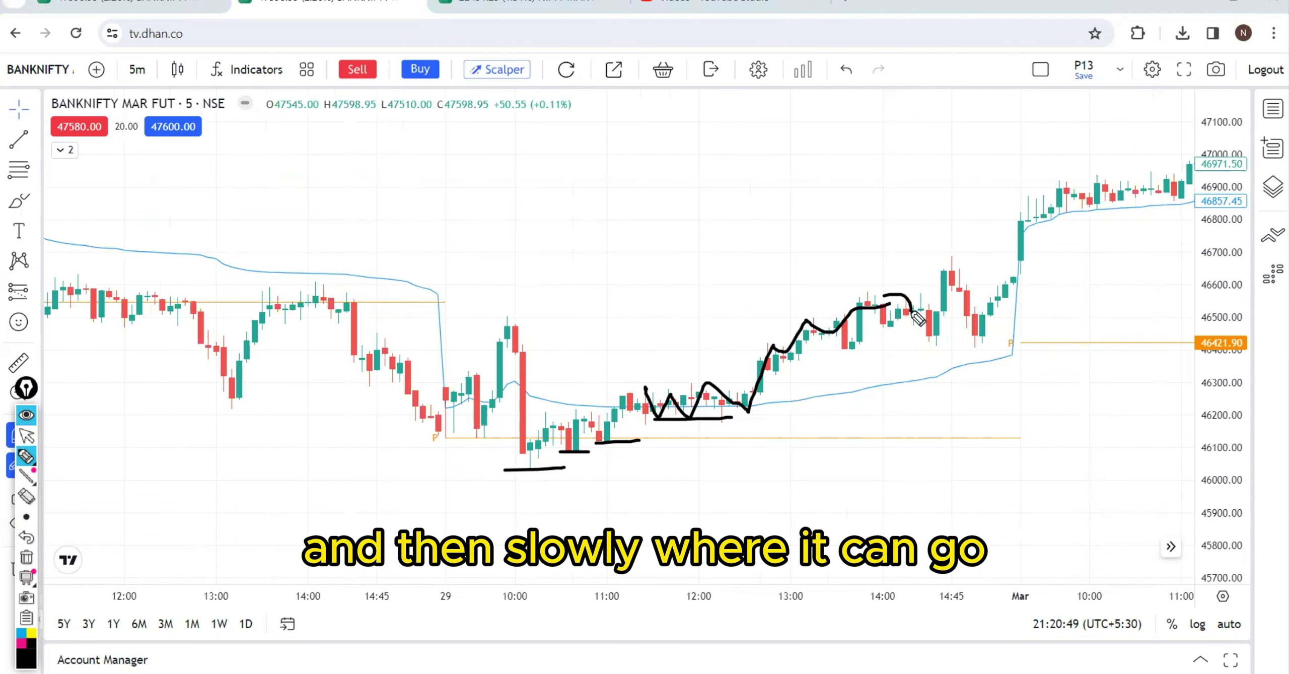
Point an arrow at the end of the 28 February pivot line, bring the earlier 28 February candles into view, and clear the annotations.
{"action": "mouse_move", "coordinate": [479, 272]}
{"action": "left_mouse_down"}
{"action": "mouse_move", "coordinate": [441, 301]}
{"action": "mouse_move", "coordinate": [588, 254]}
{"action": "left_mouse_up"}
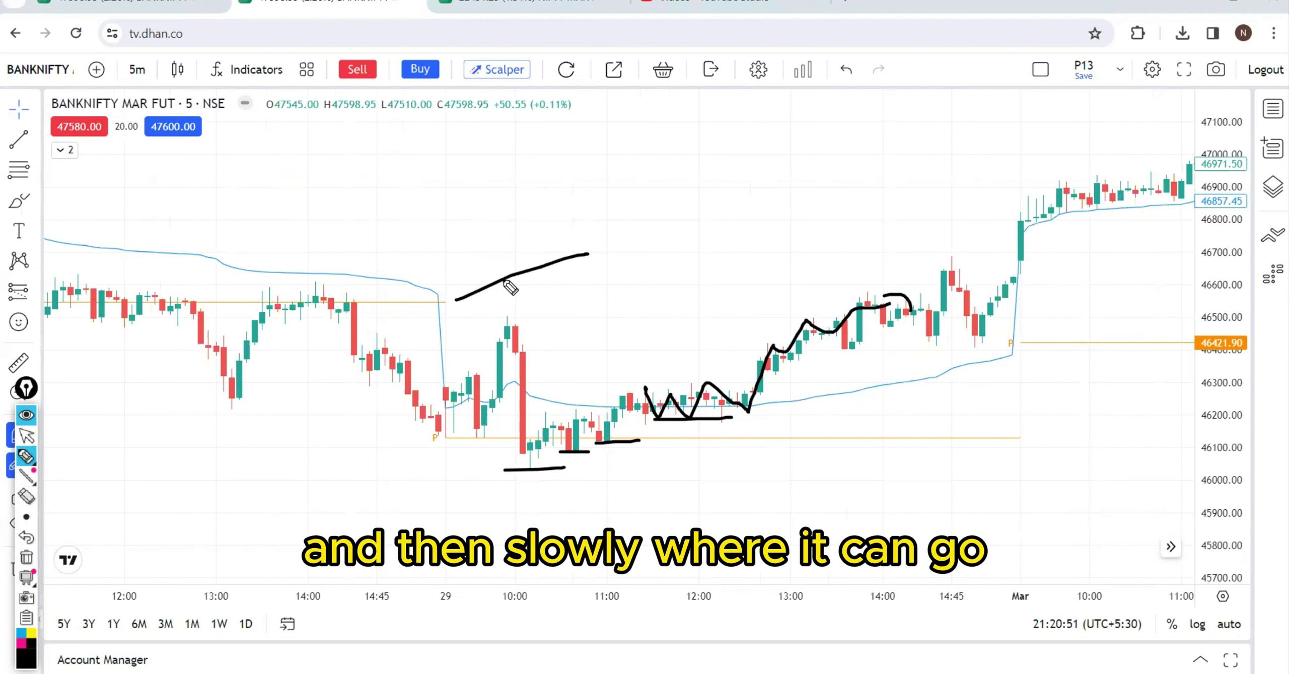
{"action": "left_click_drag", "start_coordinate": [478, 315], "coordinate": [441, 301]}
{"action": "left_click", "coordinate": [27, 435]}
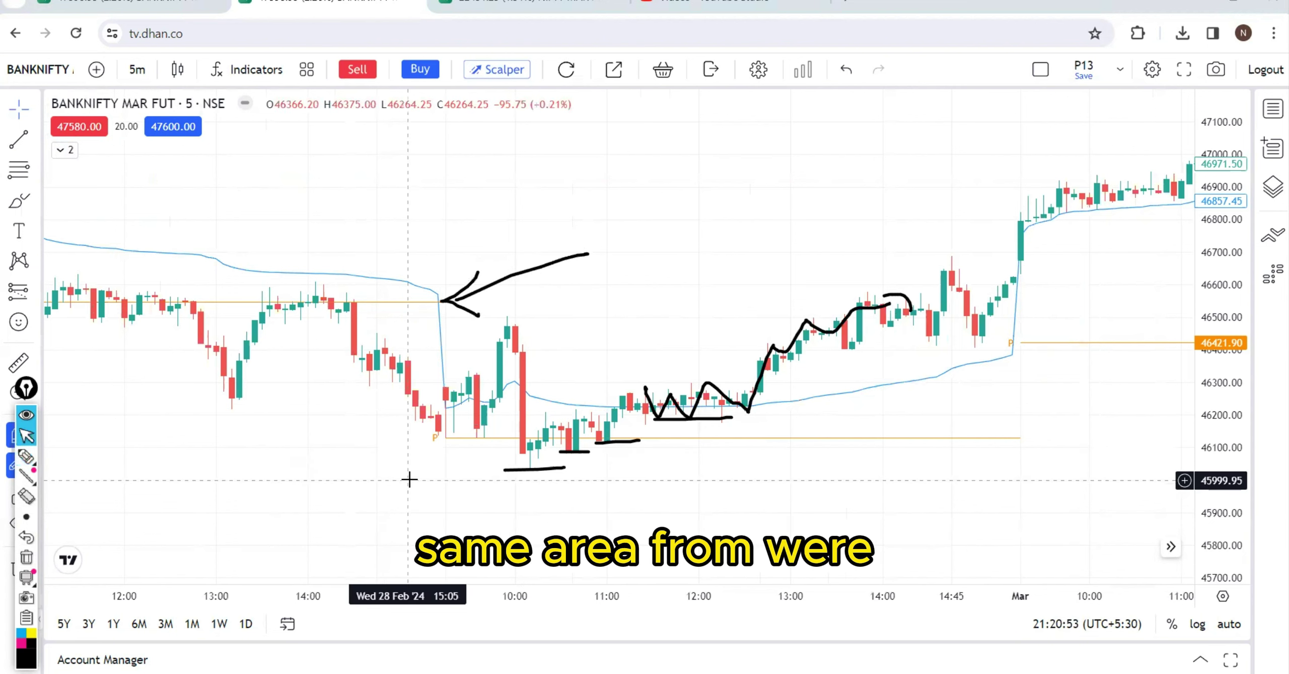
{"action": "left_click", "coordinate": [570, 546]}
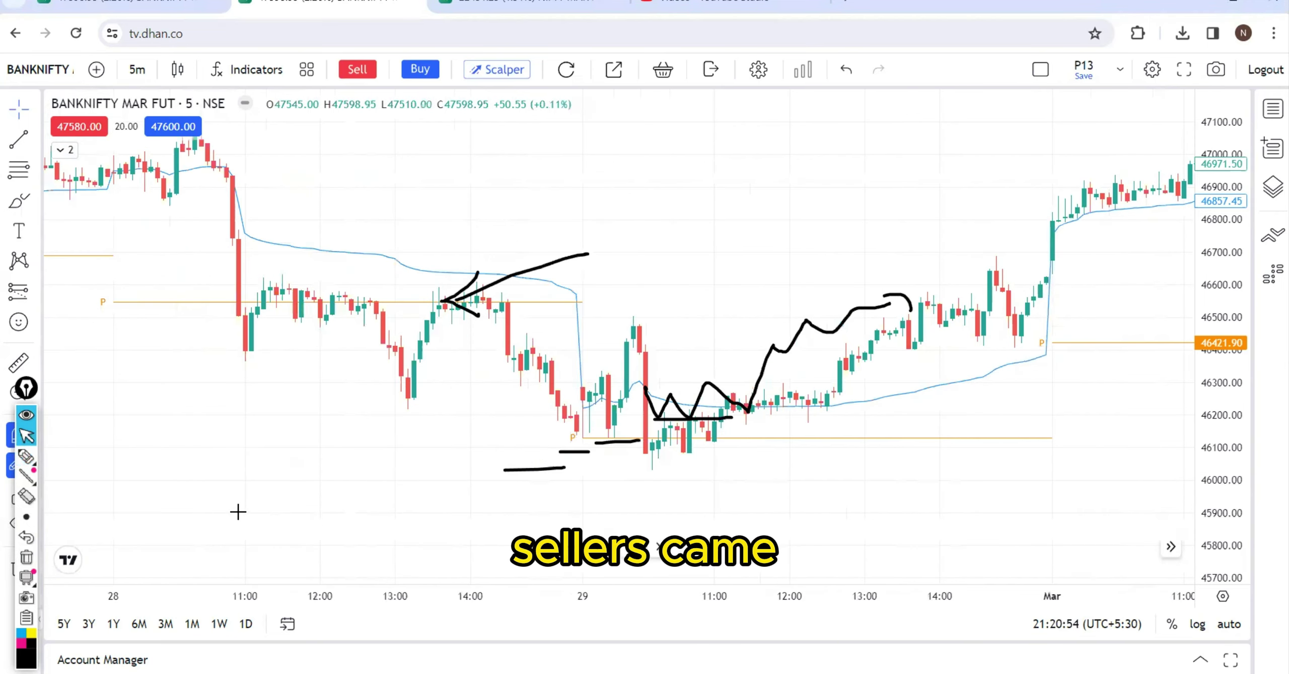
{"action": "left_click", "coordinate": [26, 555]}
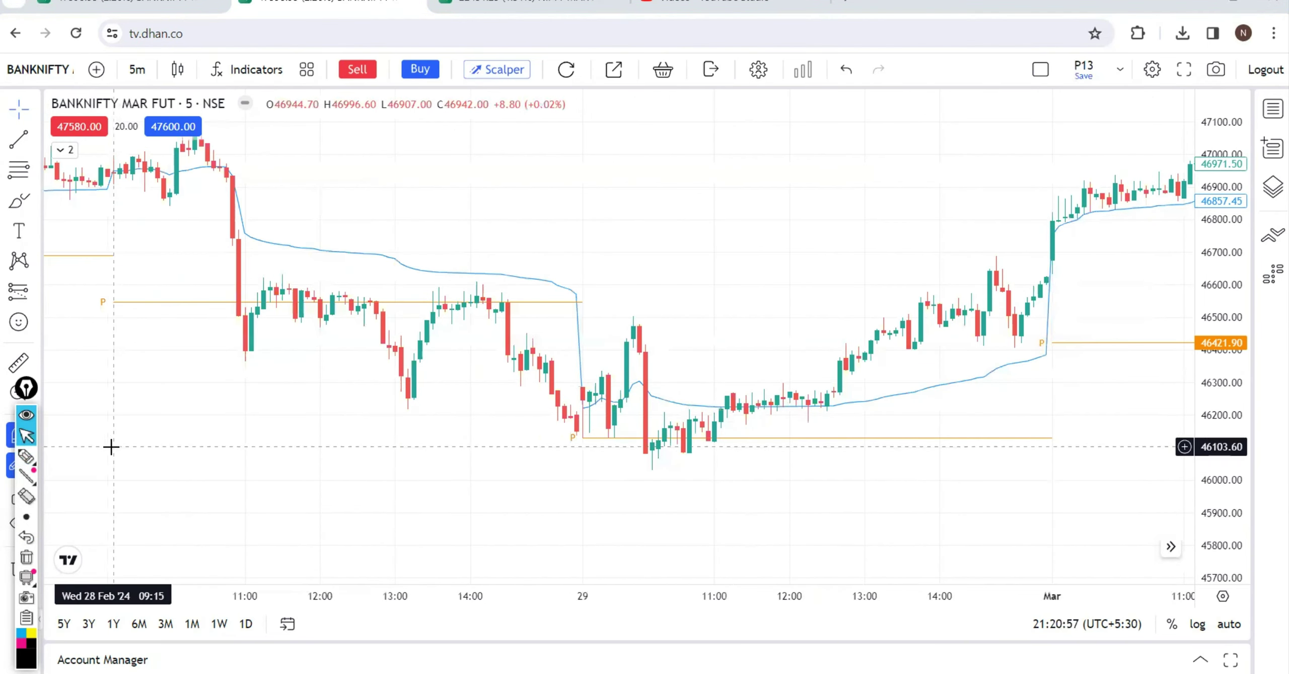
Outline the 29 February consolidation at VWAP, loop from its breakout back to a mark above the morning high, and clear all.
{"action": "left_click", "coordinate": [31, 457]}
{"action": "left_click", "coordinate": [31, 457]}
{"action": "mouse_move", "coordinate": [715, 386]}
{"action": "left_mouse_down"}
{"action": "mouse_move", "coordinate": [851, 383]}
{"action": "mouse_move", "coordinate": [839, 402]}
{"action": "mouse_move", "coordinate": [797, 308]}
{"action": "mouse_move", "coordinate": [609, 302]}
{"action": "mouse_move", "coordinate": [659, 318]}
{"action": "left_mouse_up"}
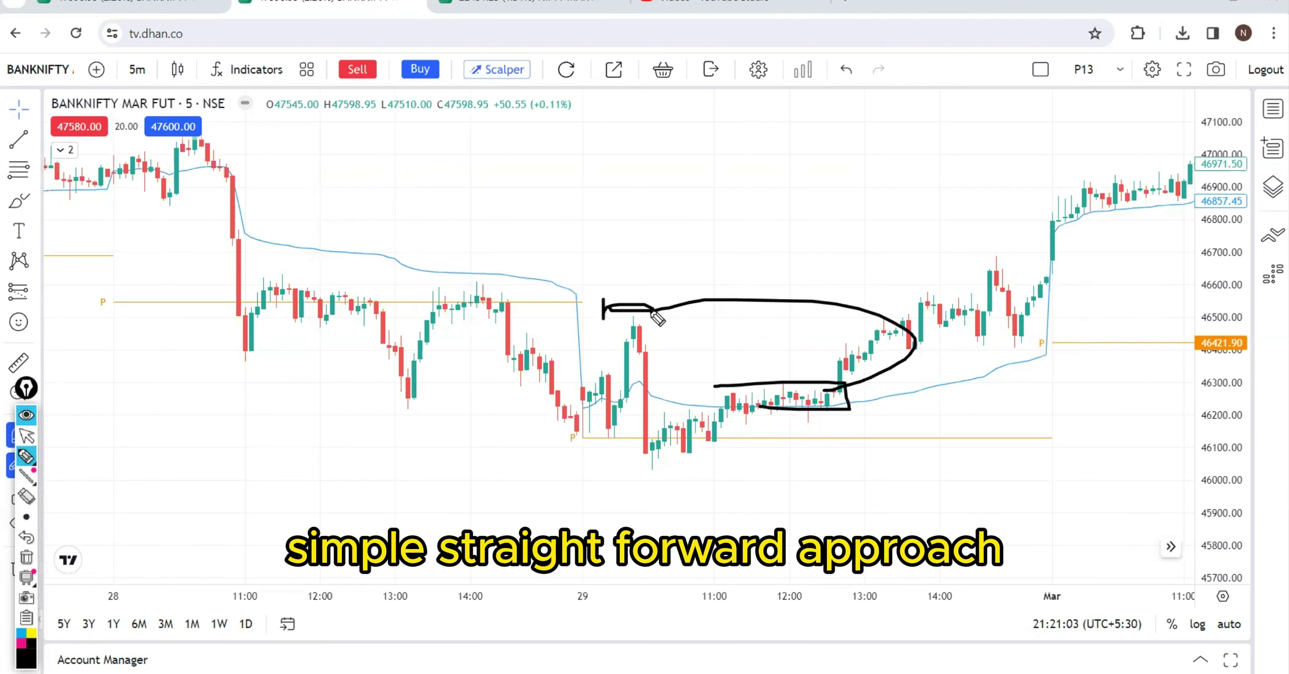
{"action": "left_click", "coordinate": [26, 557]}
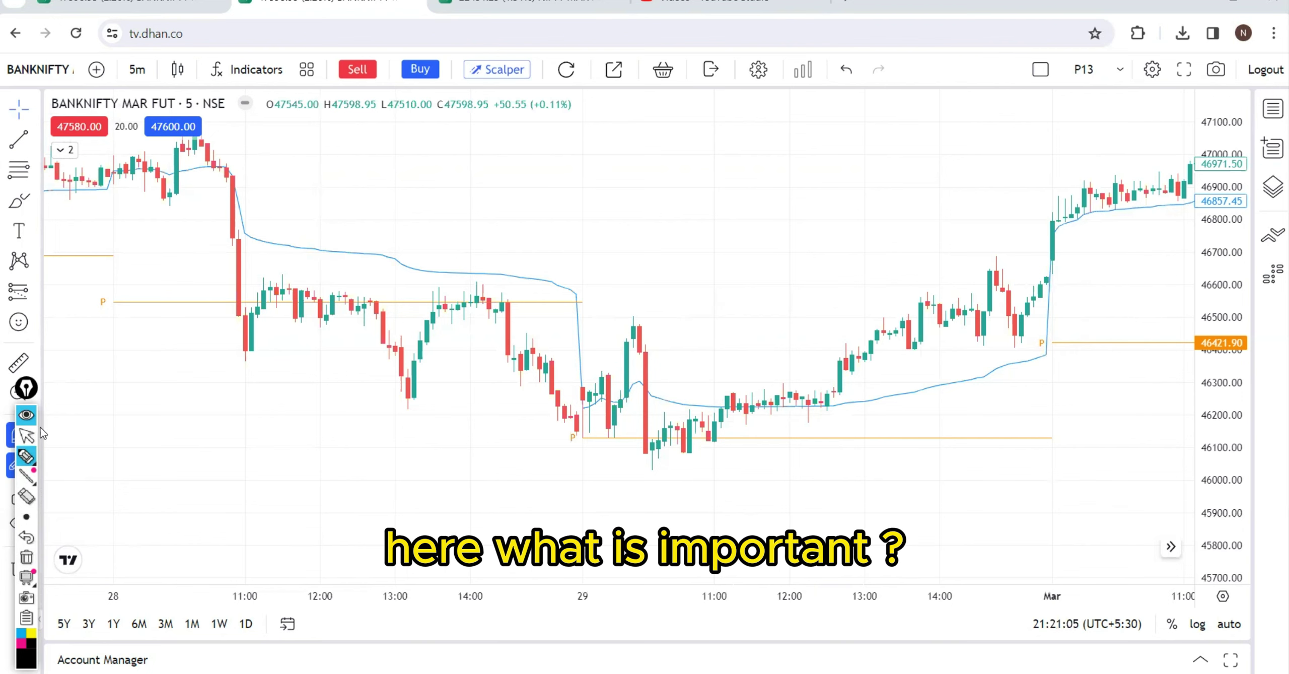
Annotate the 28 February resistance area and clear it, and draw and clear an arrow pointing at the 29 February pivot bounce.
{"action": "left_click", "coordinate": [31, 434]}
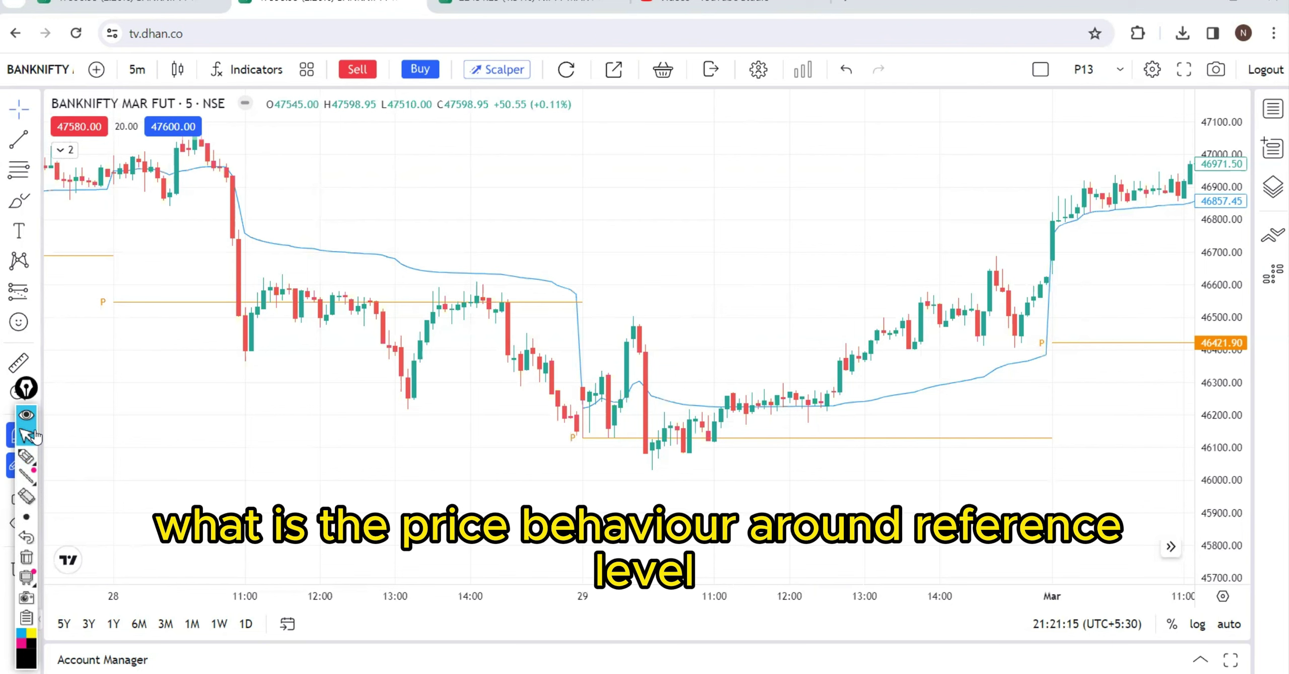
{"action": "left_click", "coordinate": [26, 455]}
{"action": "mouse_move", "coordinate": [670, 324]}
{"action": "left_mouse_down"}
{"action": "mouse_move", "coordinate": [686, 323]}
{"action": "mouse_move", "coordinate": [519, 288]}
{"action": "left_mouse_up"}
{"action": "left_click", "coordinate": [26, 557]}
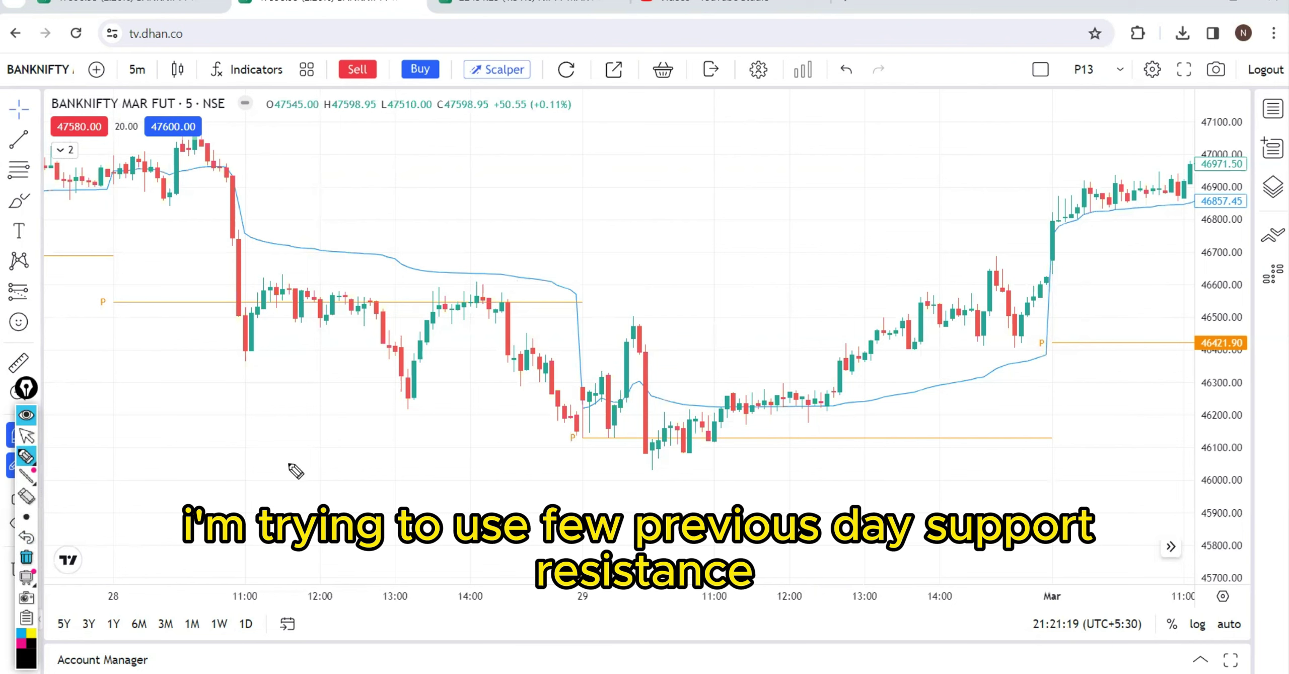
{"action": "mouse_move", "coordinate": [806, 559]}
{"action": "left_mouse_down"}
{"action": "mouse_move", "coordinate": [726, 444]}
{"action": "mouse_move", "coordinate": [776, 455]}
{"action": "left_mouse_up"}
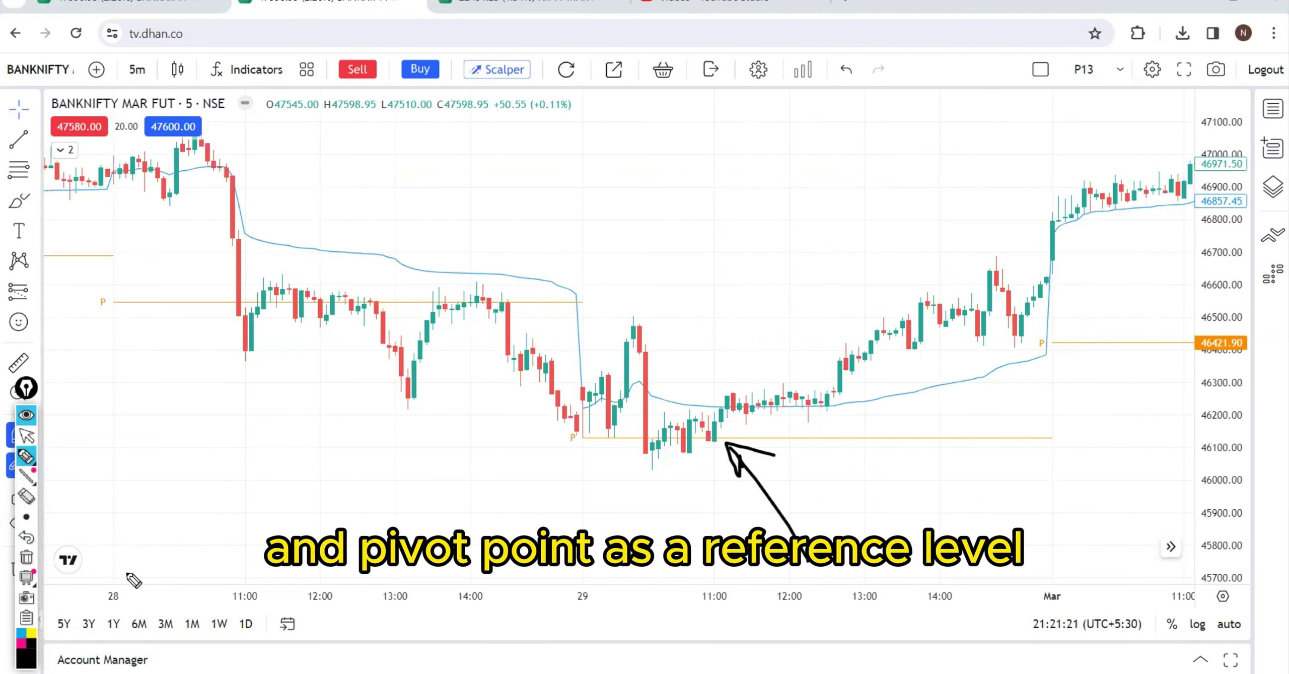
{"action": "left_click", "coordinate": [27, 556]}
{"action": "left_click", "coordinate": [26, 436]}
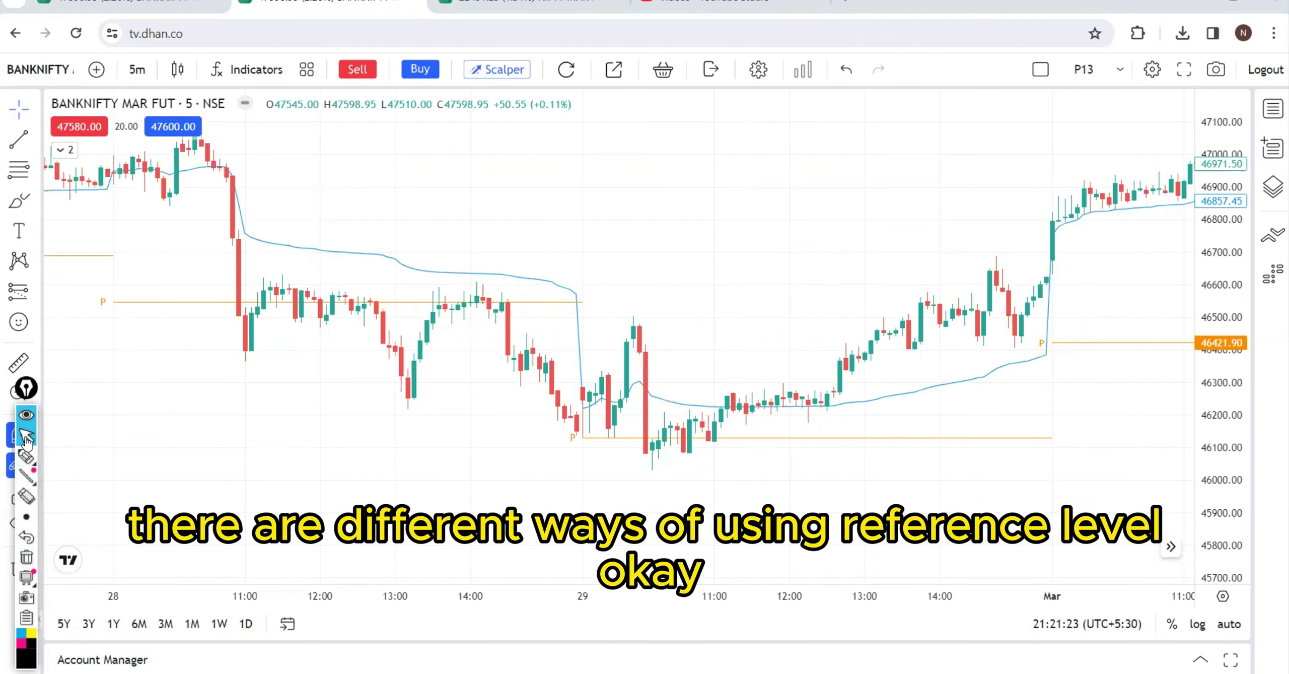